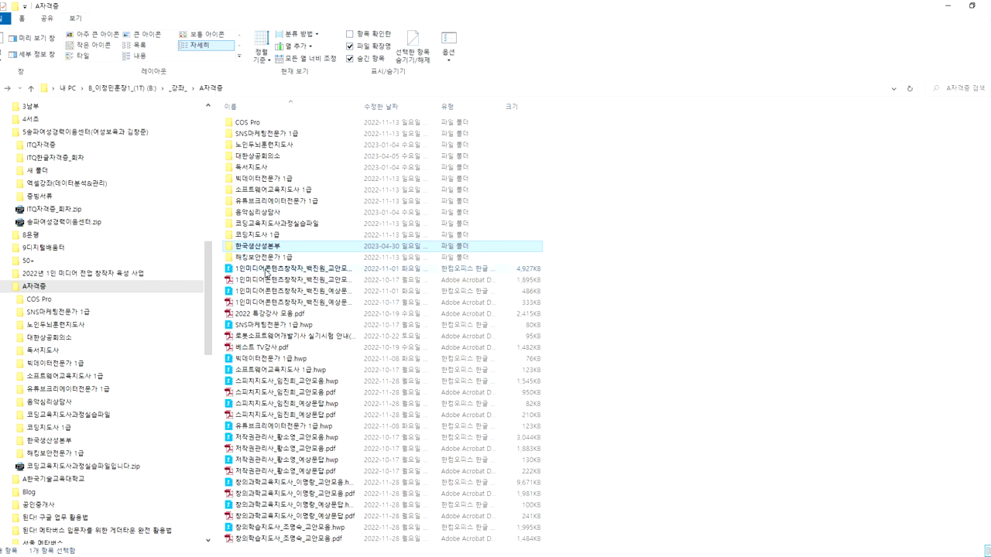
Look through the 한국생산성본부 and 독서지도사 folders in A자격증, including the 독서지도사__교안모음 HWP and PDF files.
double_click(264, 251)
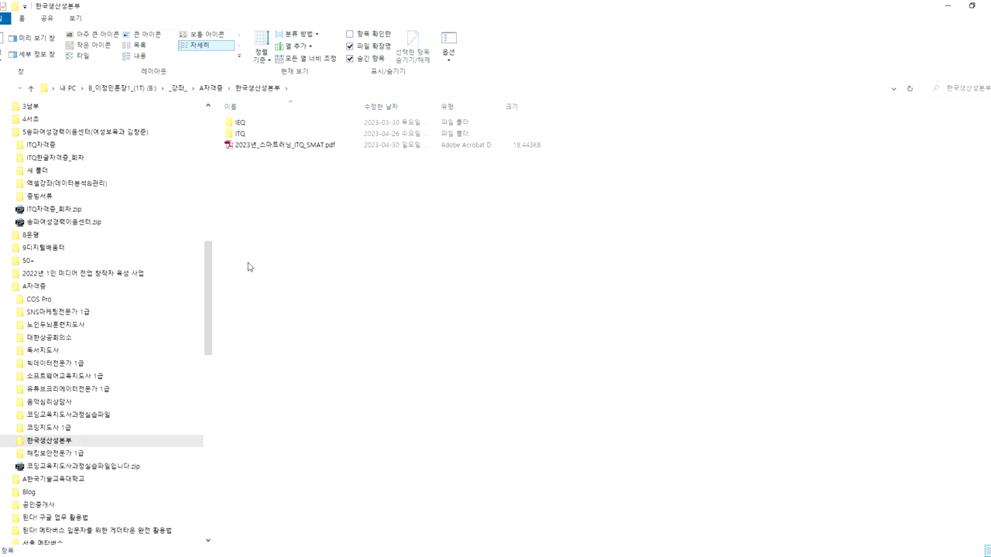
key("BackSpace")
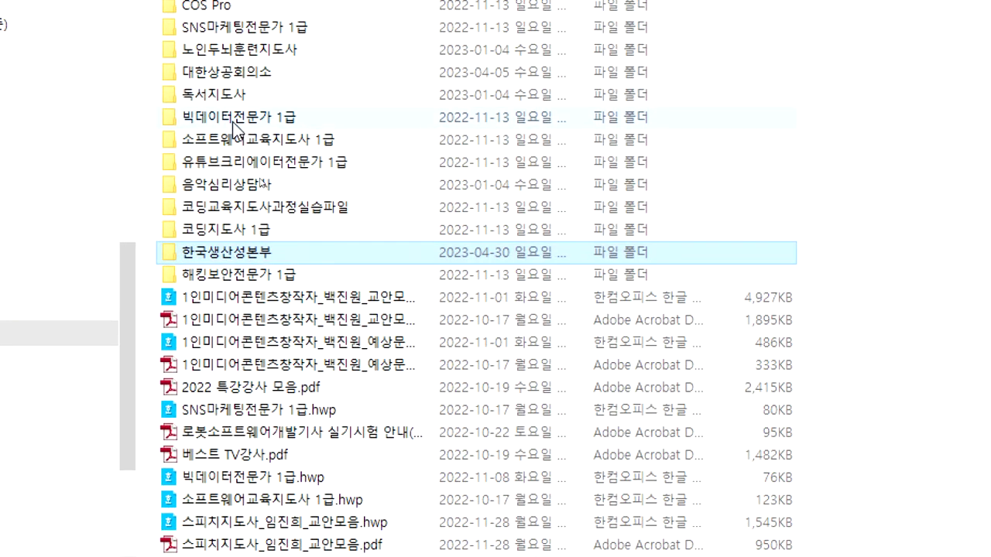
double_click(227, 99)
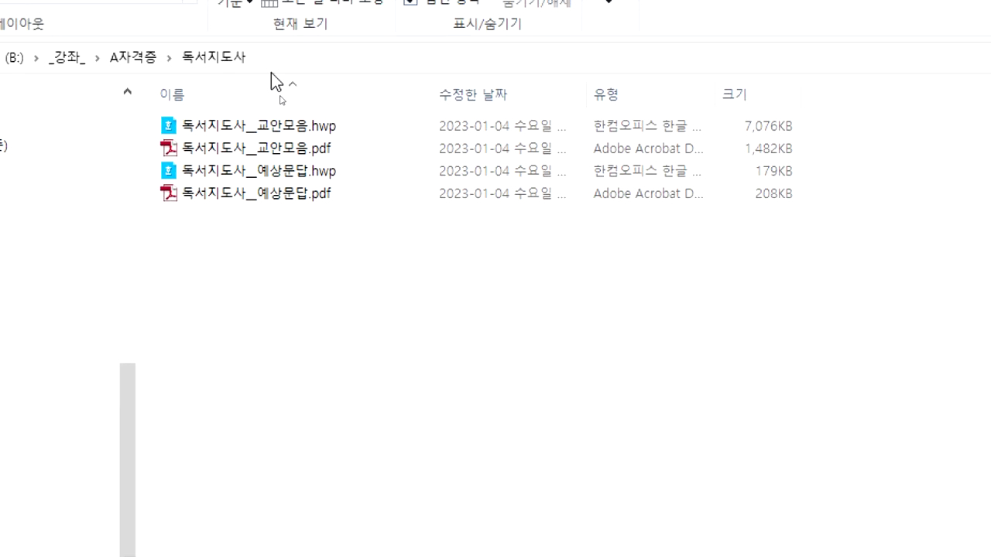
left_click(223, 133)
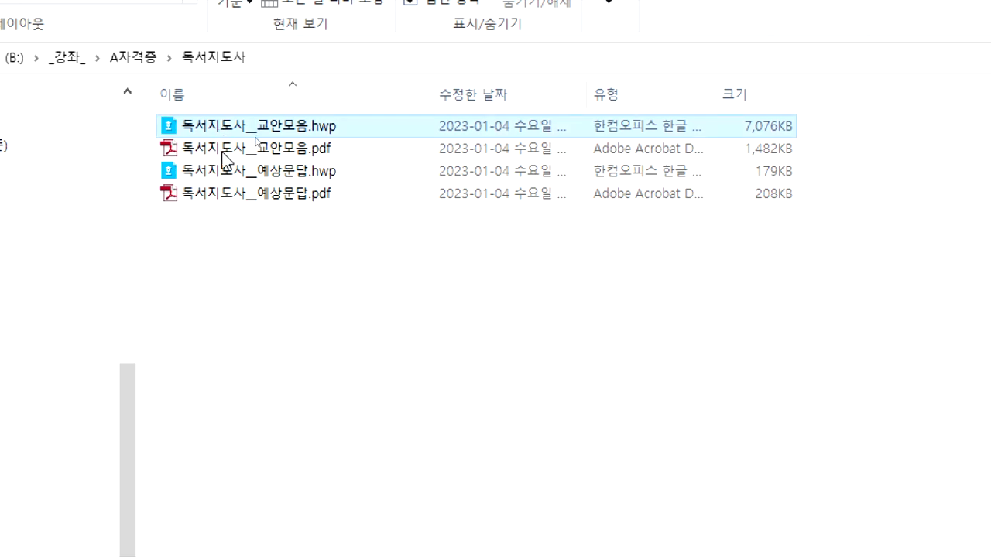
left_click(224, 151)
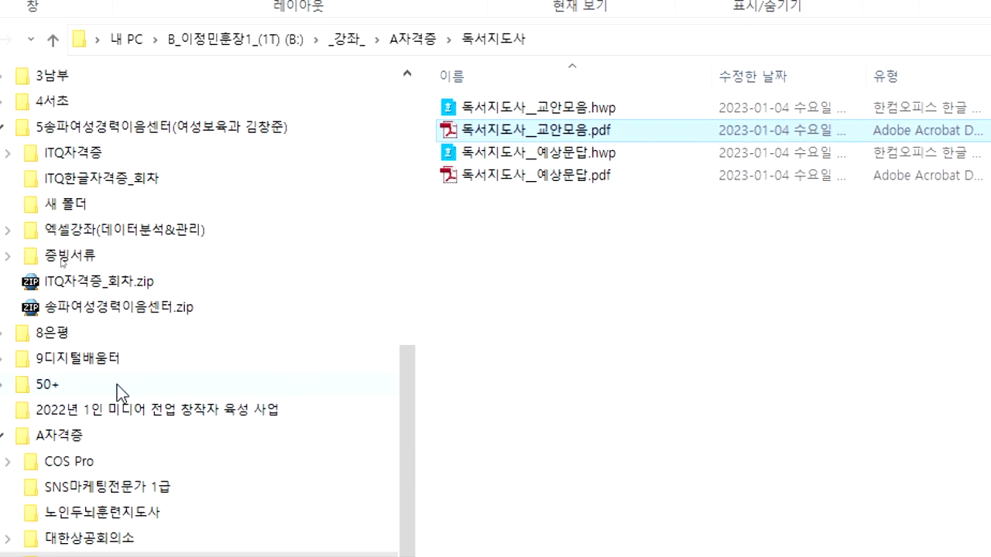
In the 2023 subfolder of 9디지털배움터, correct the surname in the 2023_개인정보제공동의서 HWP file name to 이.
left_click(112, 364)
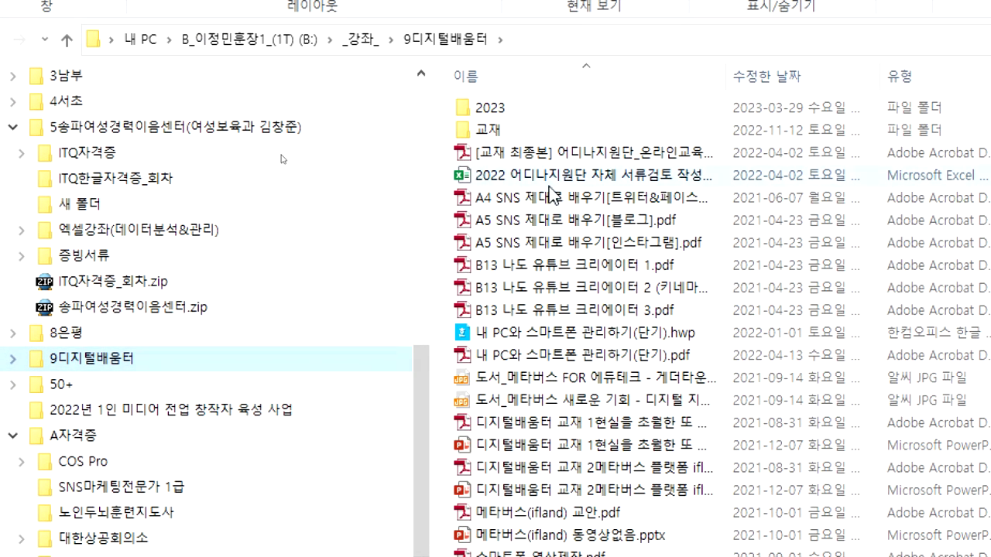
double_click(498, 117)
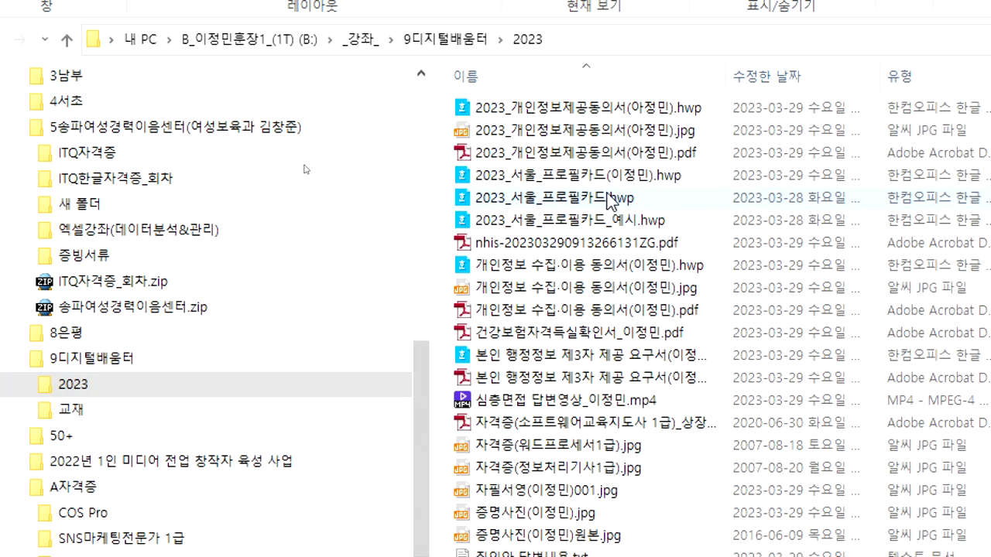
left_click(650, 112)
left_click(647, 112)
left_click(645, 108)
left_click_drag(639, 107, 630, 108)
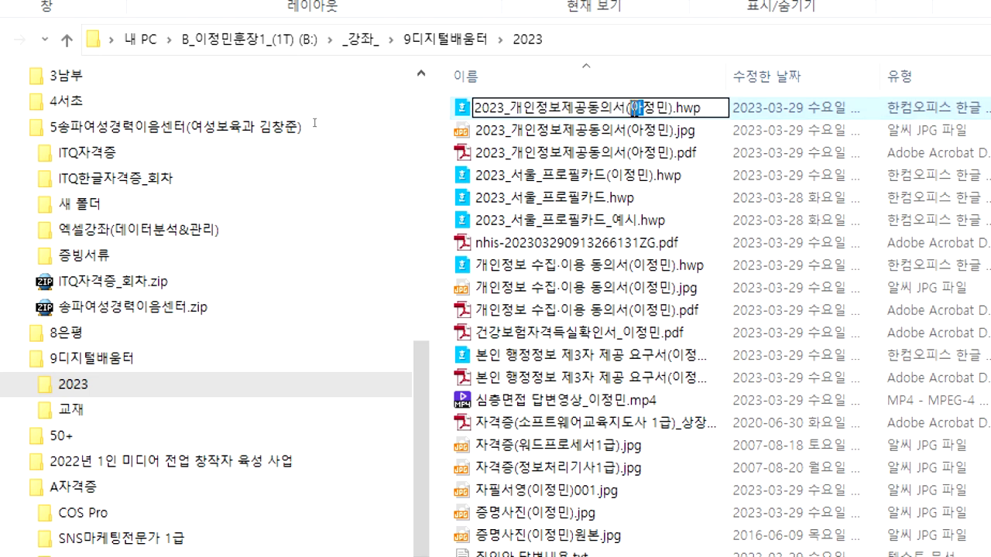
type("이")
key("Return")
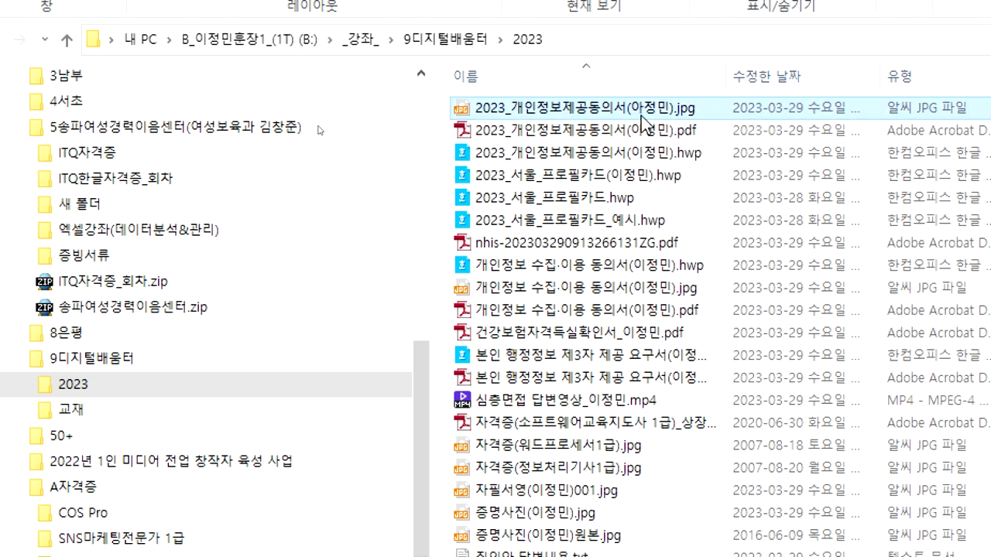
left_click(637, 152)
left_click(636, 152)
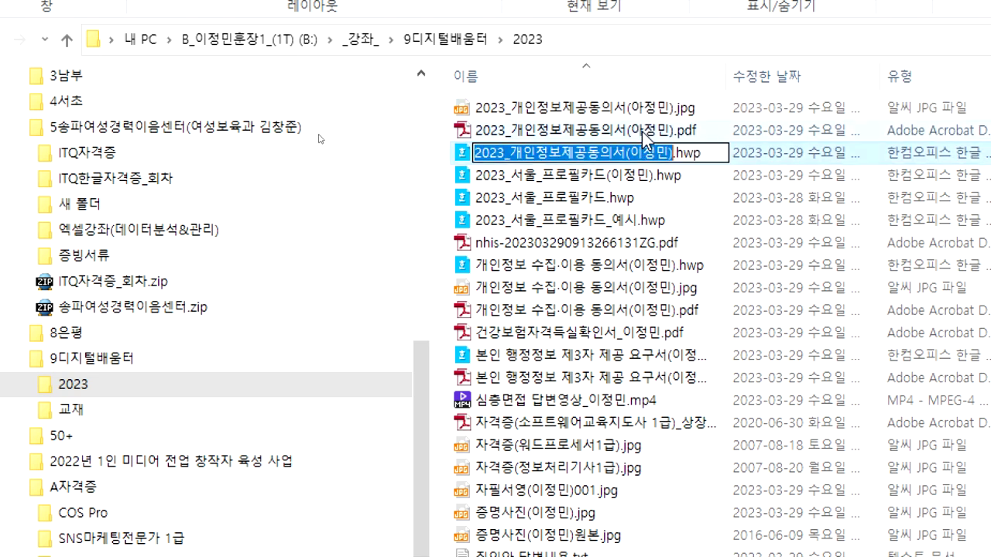
left_click(642, 132)
left_click(649, 130)
type("고귀하고 위대한 자여")
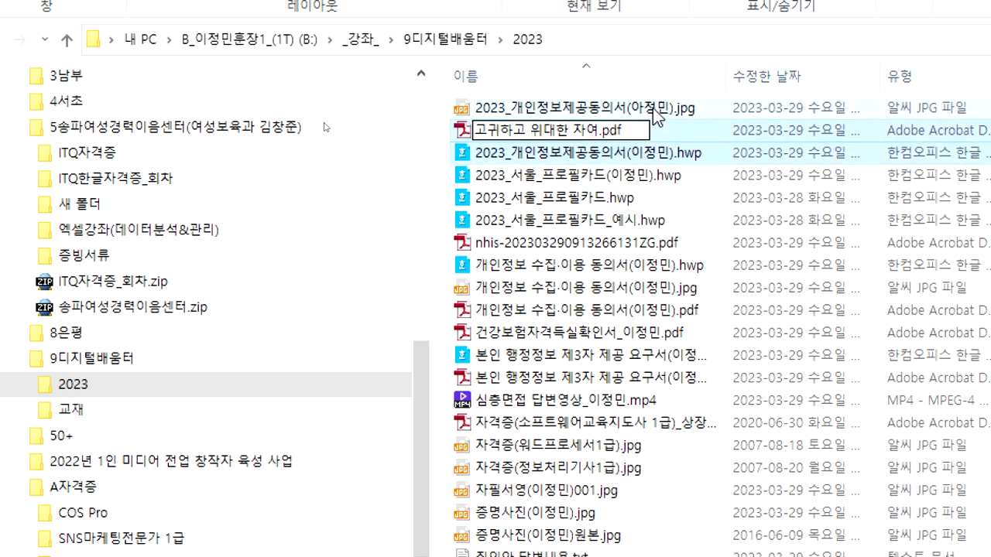
left_click(654, 110)
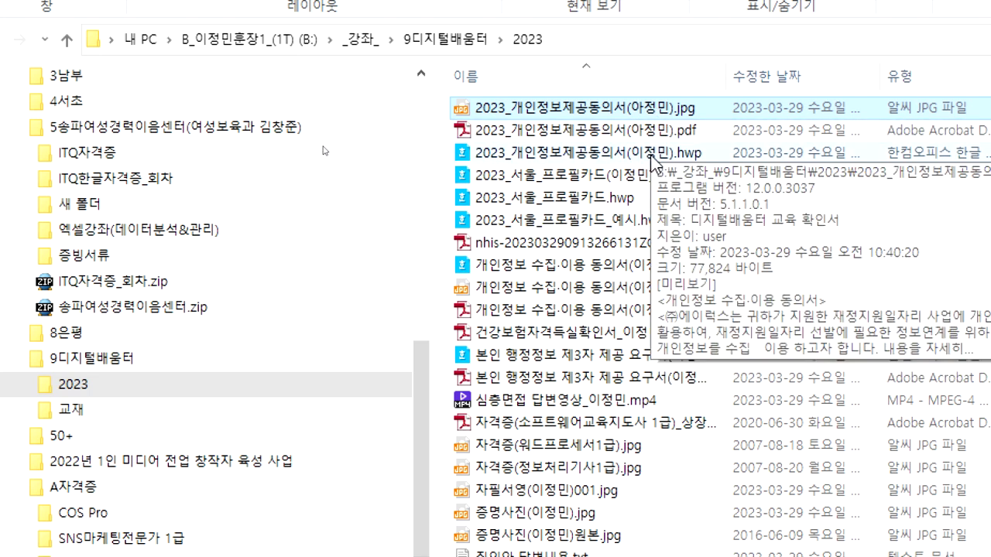
Correct the surname in the 2023_개인정보제공동의서 PDF file name to 이.
left_click(659, 130)
left_click(658, 139)
left_click(659, 130)
key("BackSpace")
type("이")
Correct the surname in the 2023_개인정보제공동의서 JPG file name to 이.
key("shift+Tab")
key("Right")
key("Left")
key("Left")
key("Left")
key("BackSpace")
type("이")
left_click(673, 177)
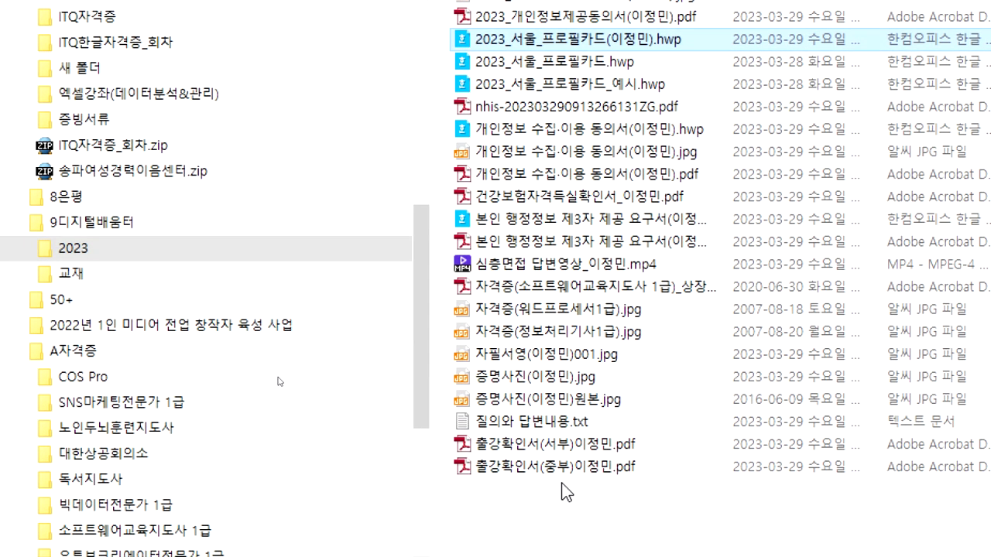
View the handwritten signature JPG in the 알씨 image viewer and close it again.
left_click(586, 358)
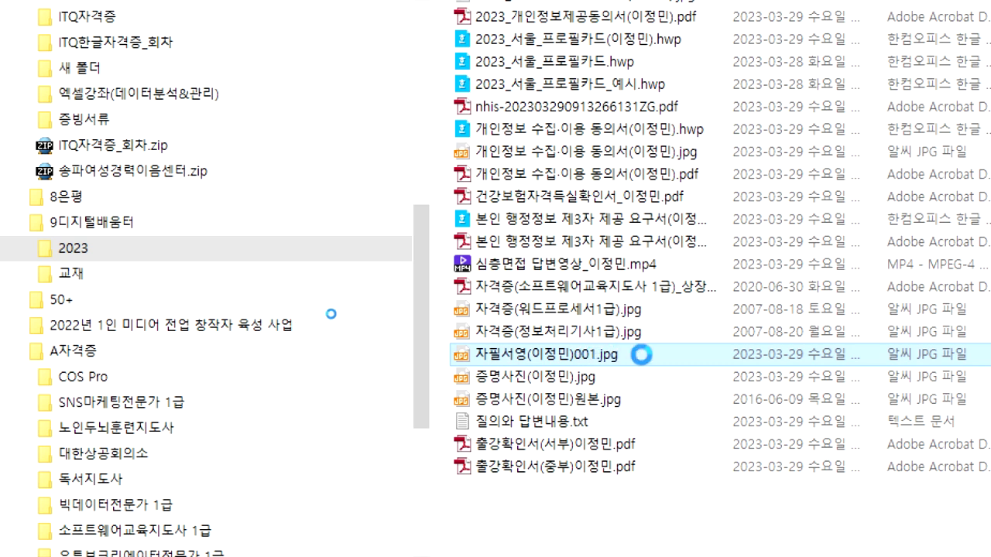
right_click(850, 350)
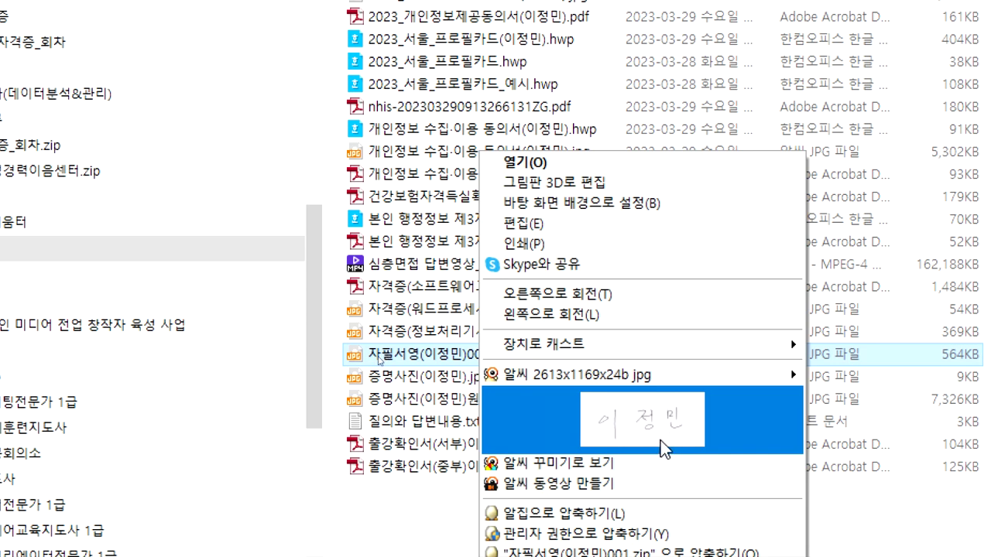
left_click(628, 446)
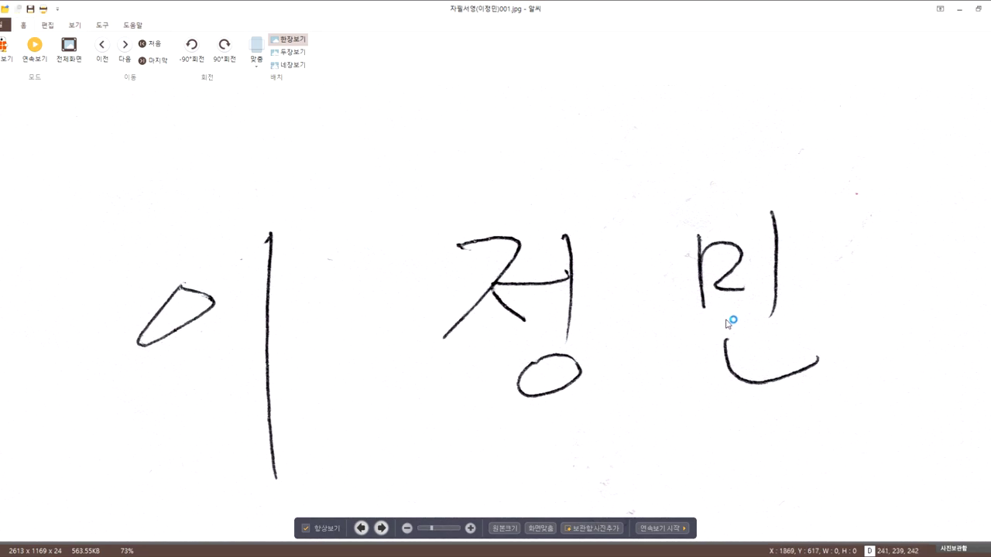
key("alt+F4")
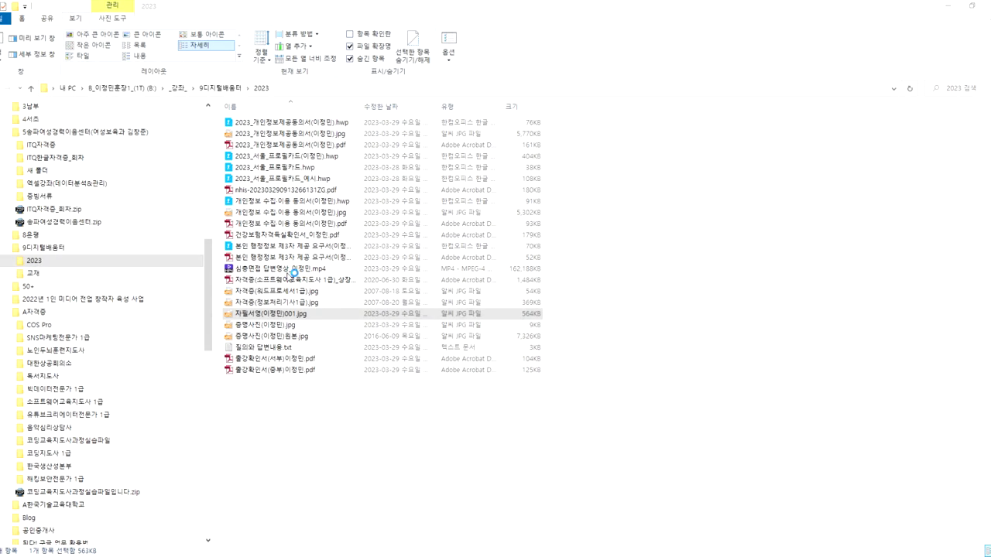
Collapse the _강좌_ folder in the drive B folder tree and open the personal folder prefixed 0_.
scroll(38, 213, "up", 8)
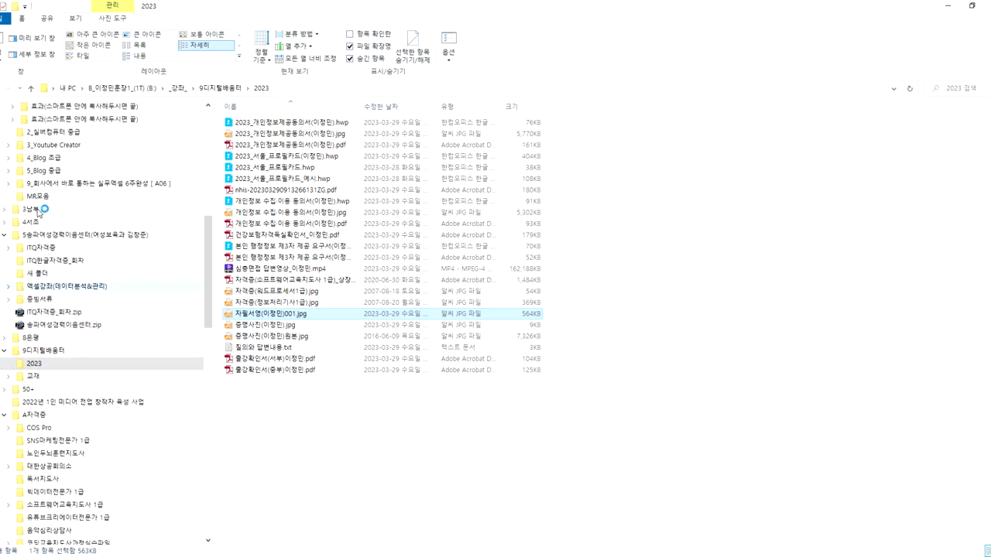
scroll(41, 215, "up", 2)
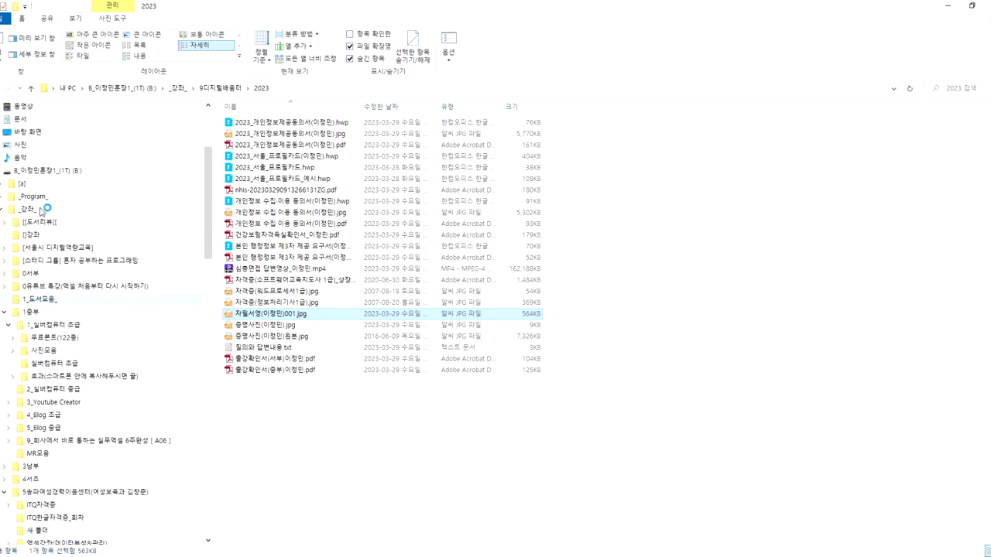
left_click(5, 209)
left_click(31, 223)
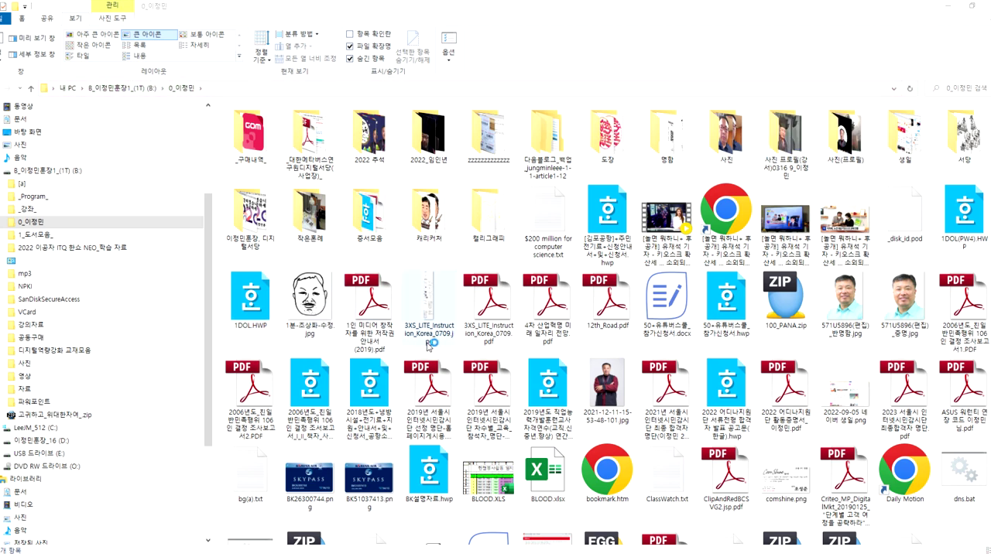
left_click(449, 319)
left_click(477, 326)
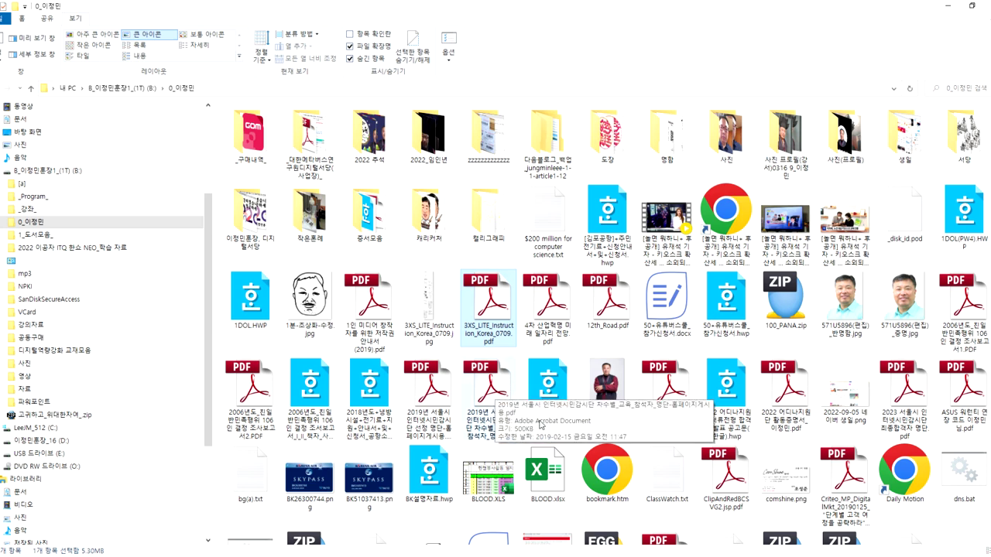
Check which apps are offered for opening 가계부.xlsm and LB-1500(전화번호부).xls, dismissing the choice for each file.
scroll(529, 419, "down", 5)
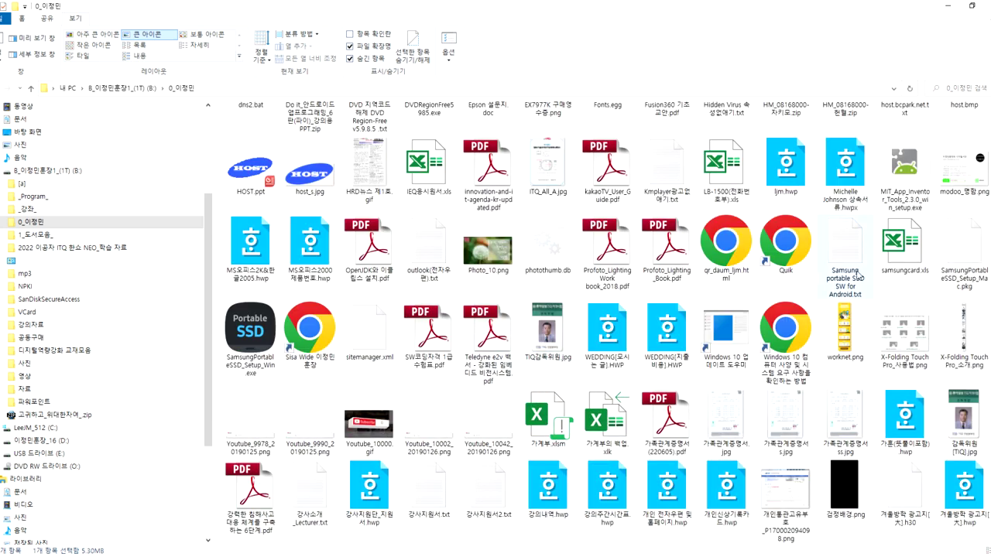
left_click(557, 425)
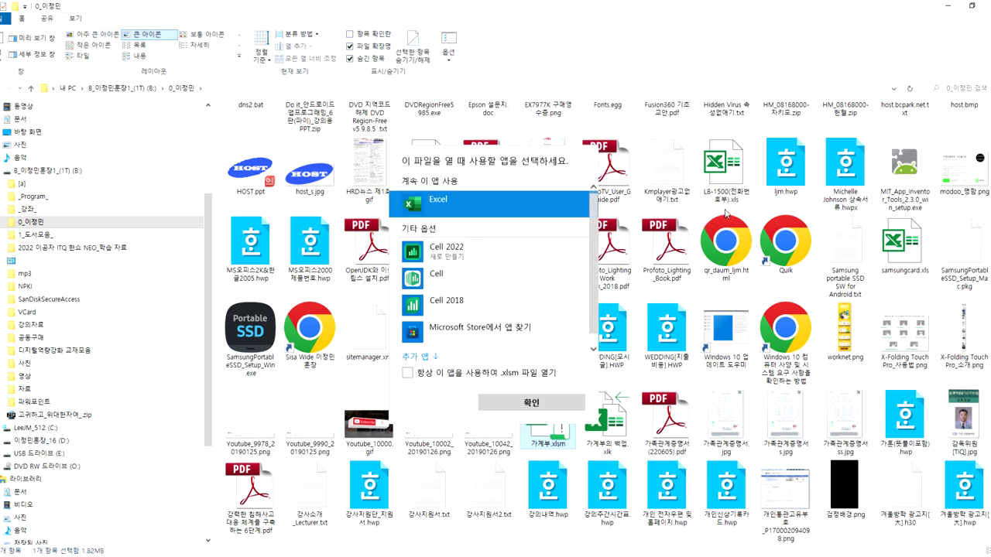
key("Escape")
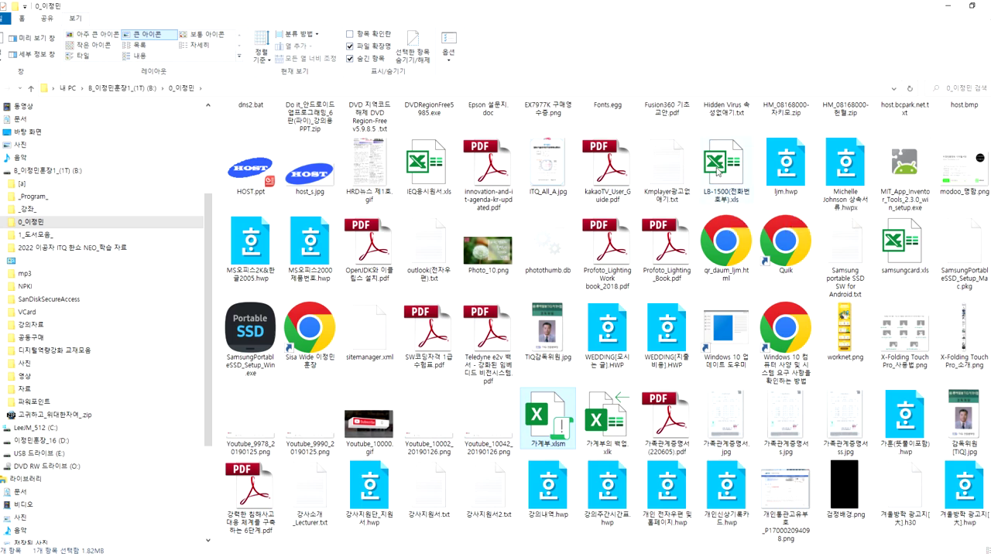
left_click(719, 171)
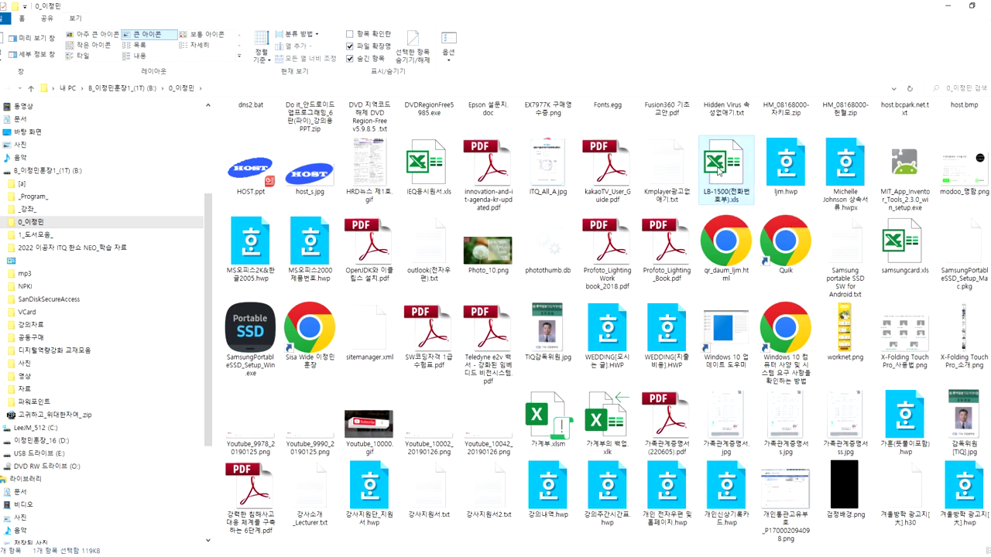
double_click(728, 191)
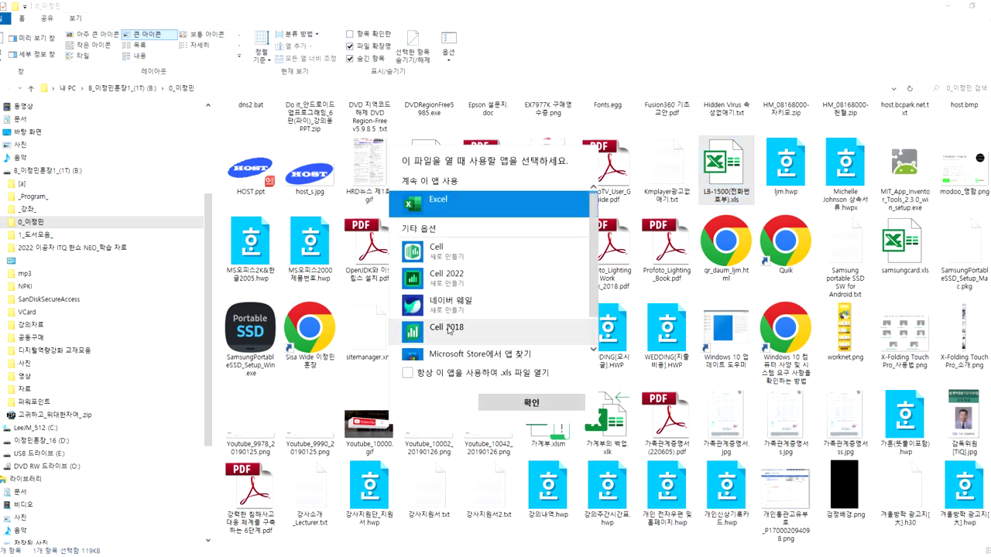
scroll(449, 329, "down", 1)
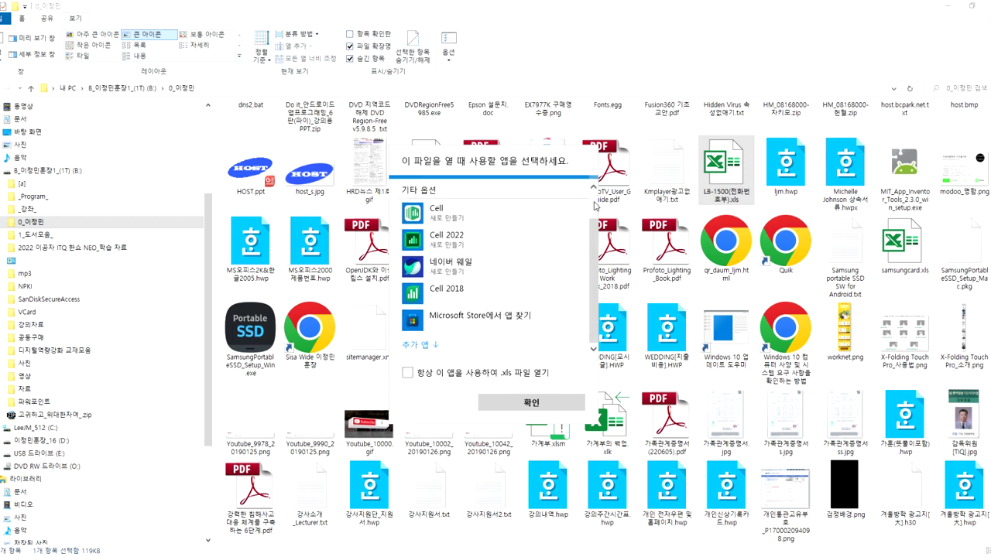
key("Escape")
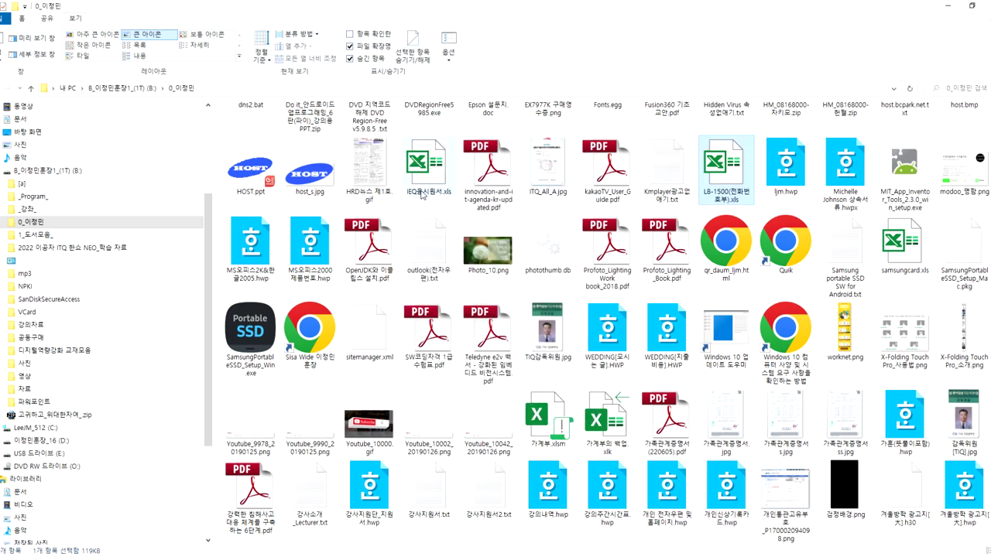
Open the 도장 folder and look through its seal and stamp images.
scroll(420, 195, "up", 5)
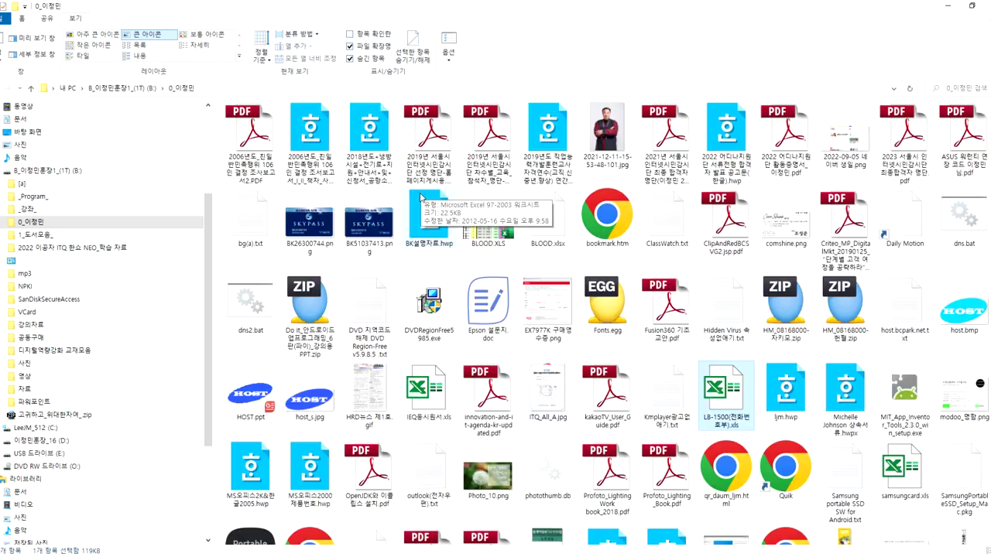
double_click(617, 151)
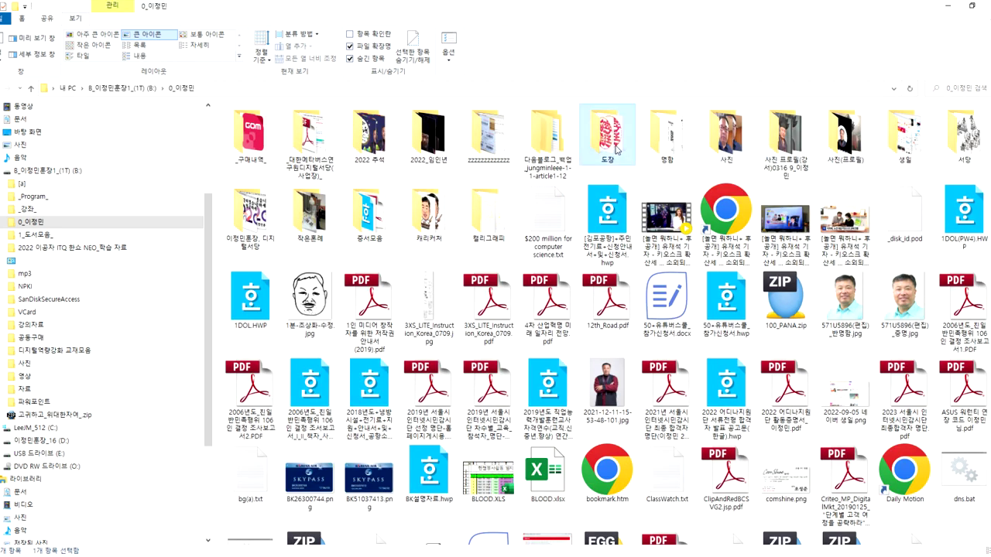
scroll(431, 234, "down", 10)
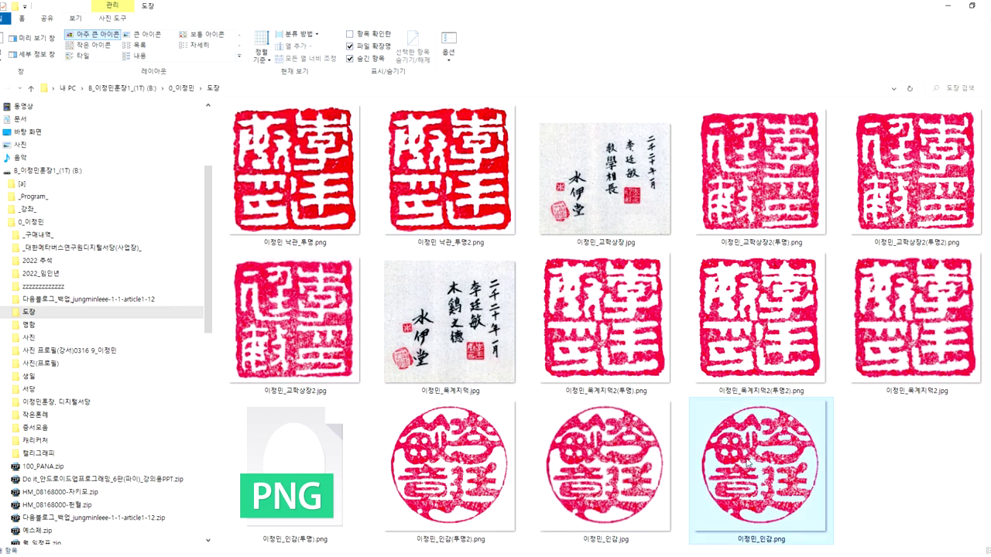
left_click(634, 461)
left_click(513, 469)
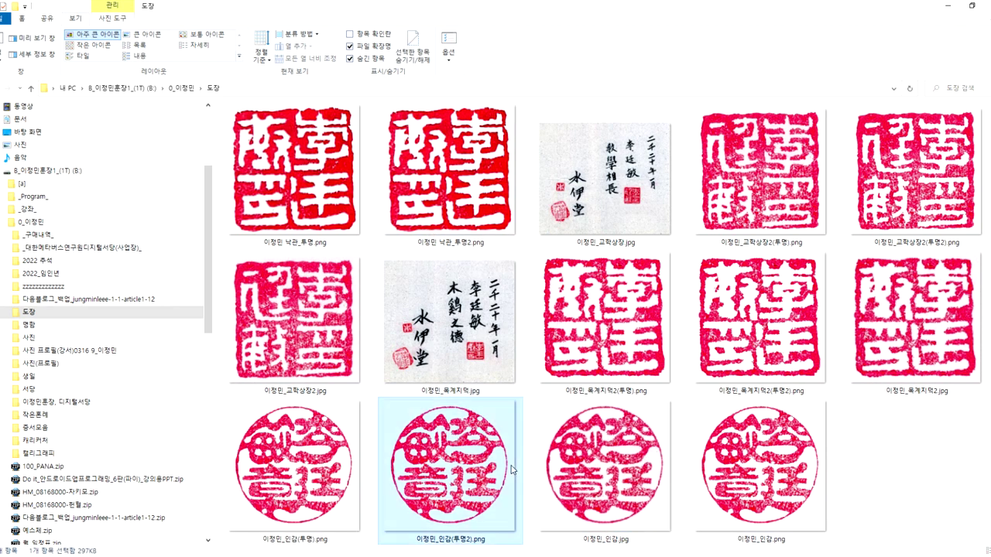
left_click(600, 362)
left_click(732, 288)
left_click(755, 186)
scroll(581, 316, "up", 5)
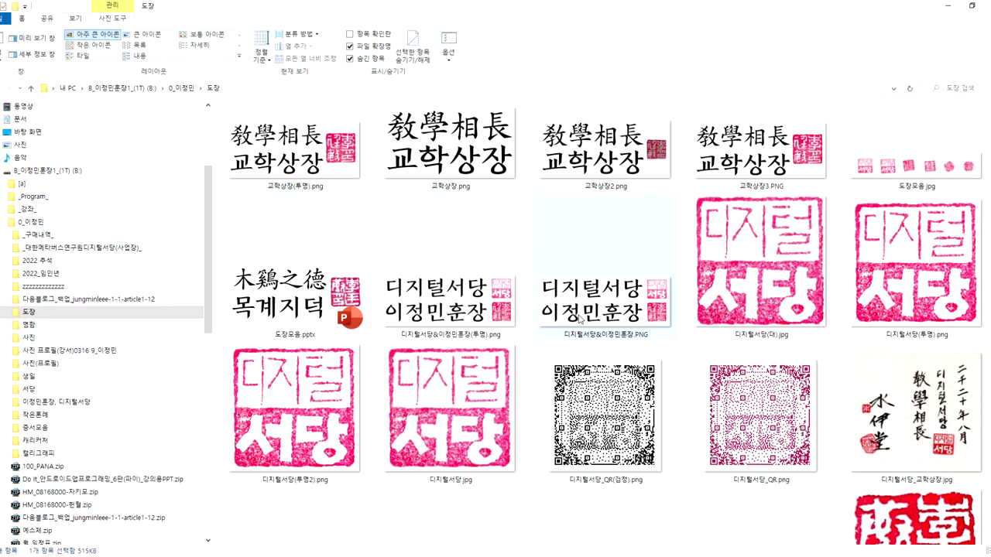
Open the 명함 folder inside the personal folder, show its contents as extra large icons and look through the business card files.
key("alt+Up")
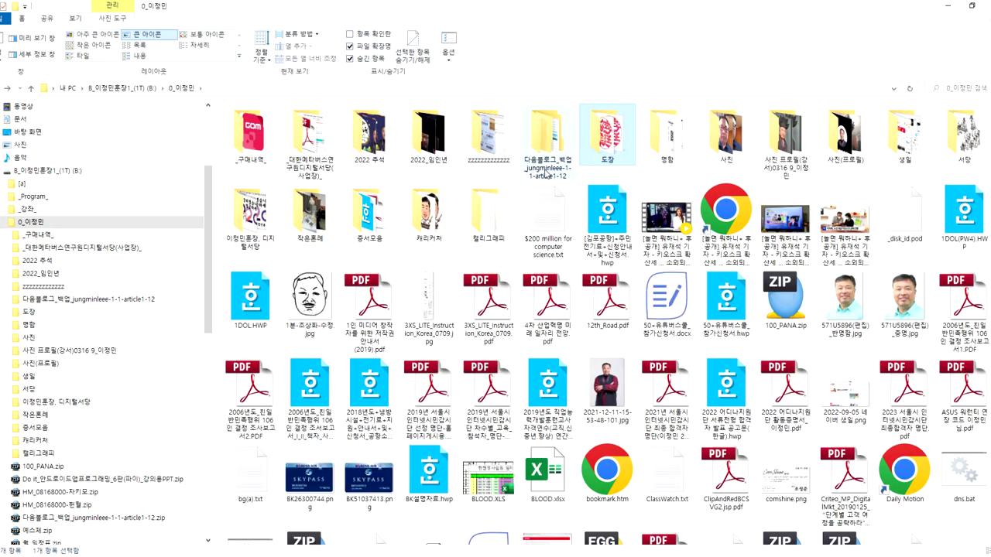
left_click(671, 157)
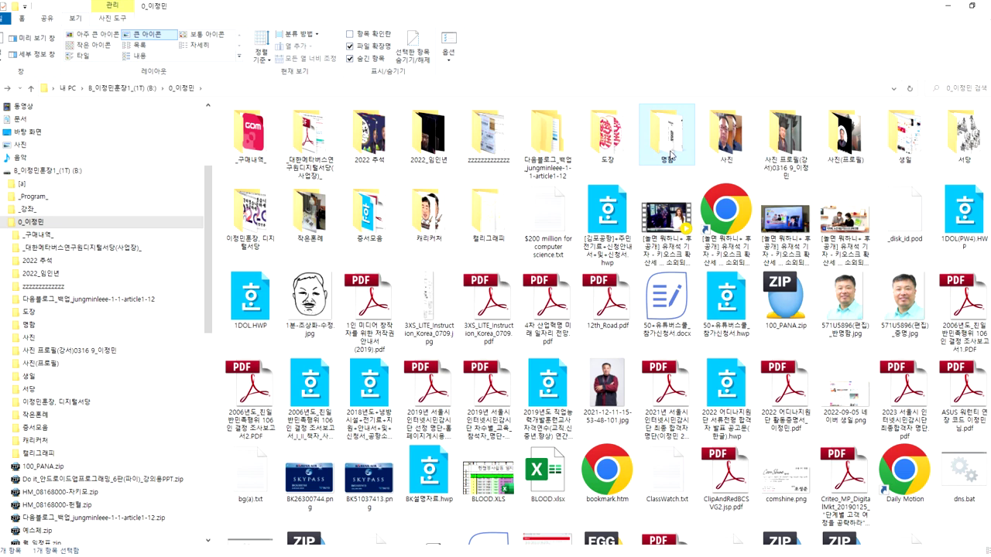
double_click(671, 157)
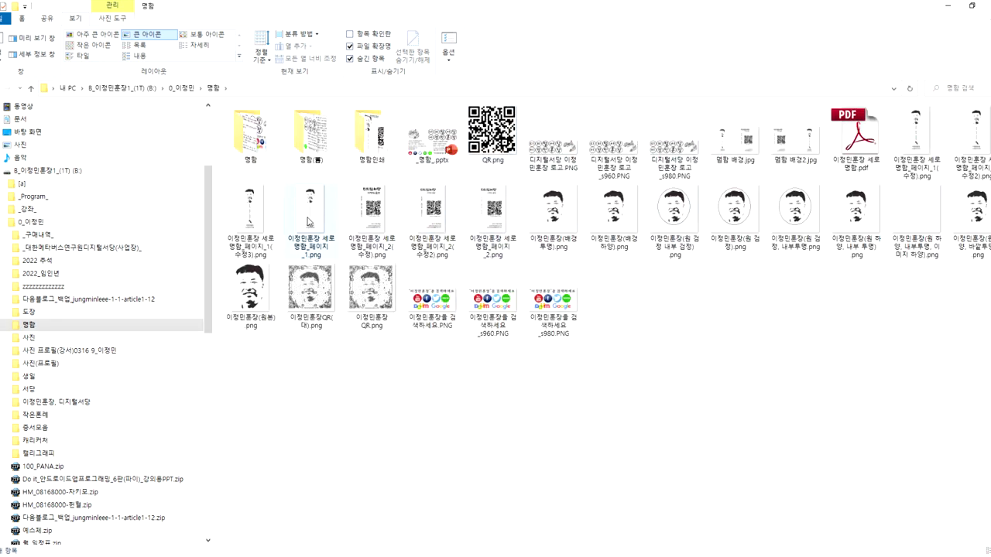
left_click(116, 35)
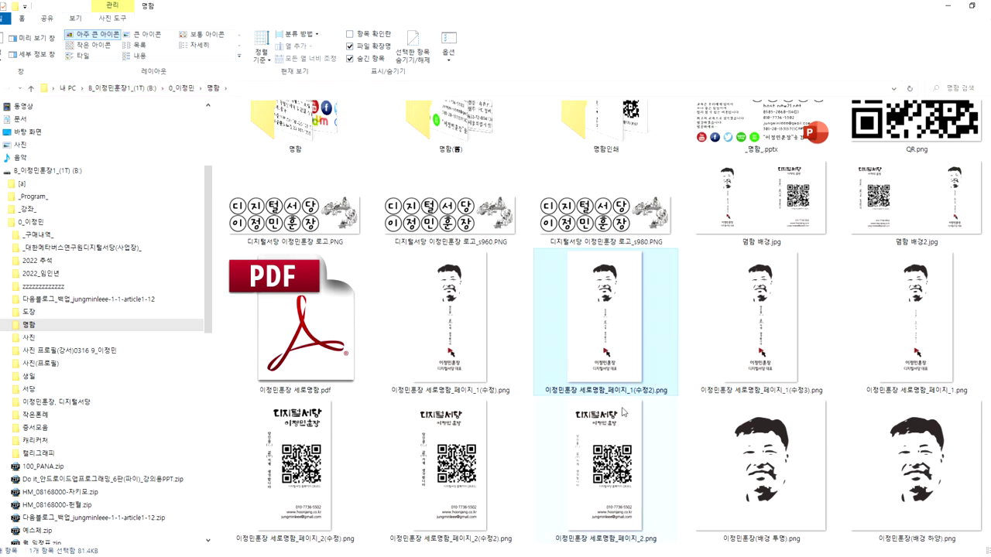
scroll(627, 400, "up", 2)
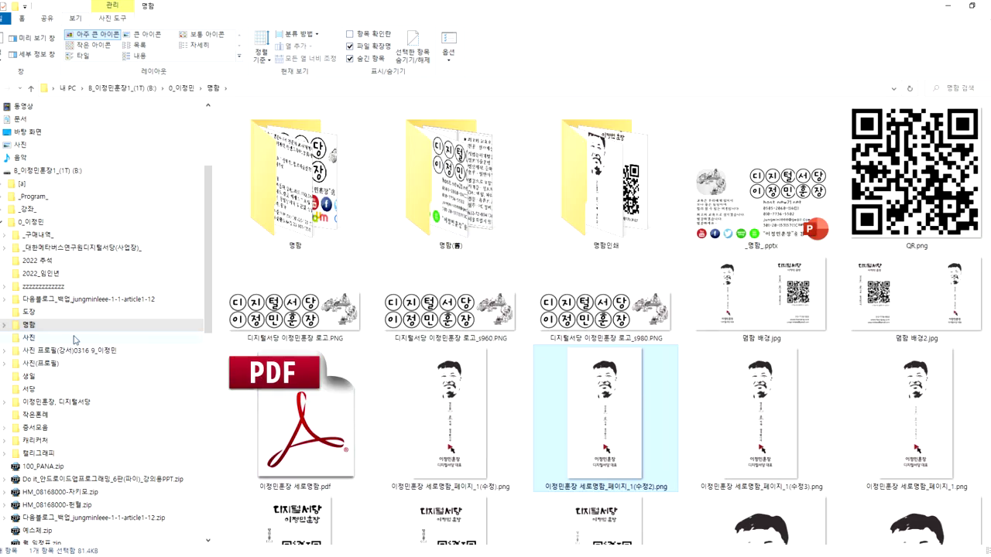
Open the 사진 folder and look through its personal and family photos up to the ID portraits.
left_click(117, 338)
scroll(505, 349, "down", 10)
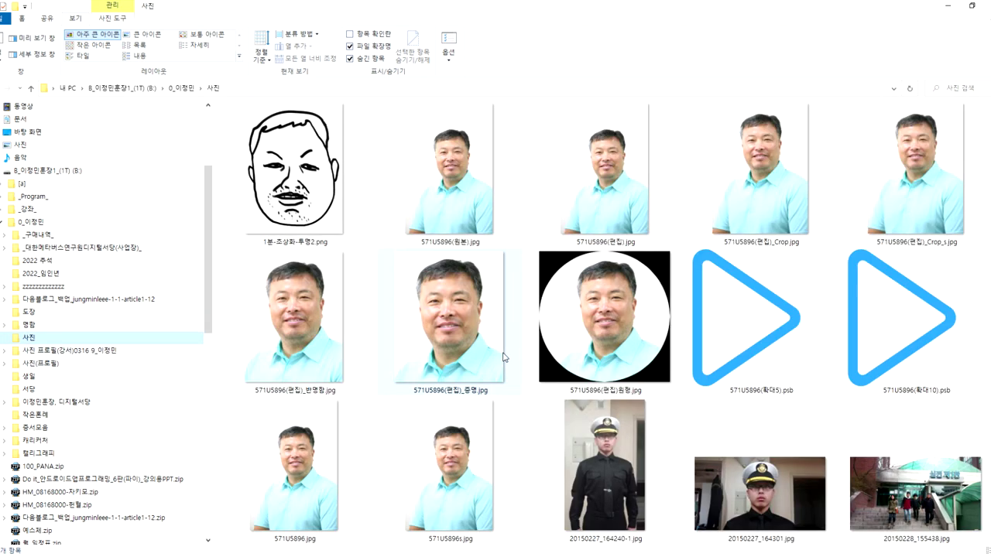
scroll(505, 357, "up", 5)
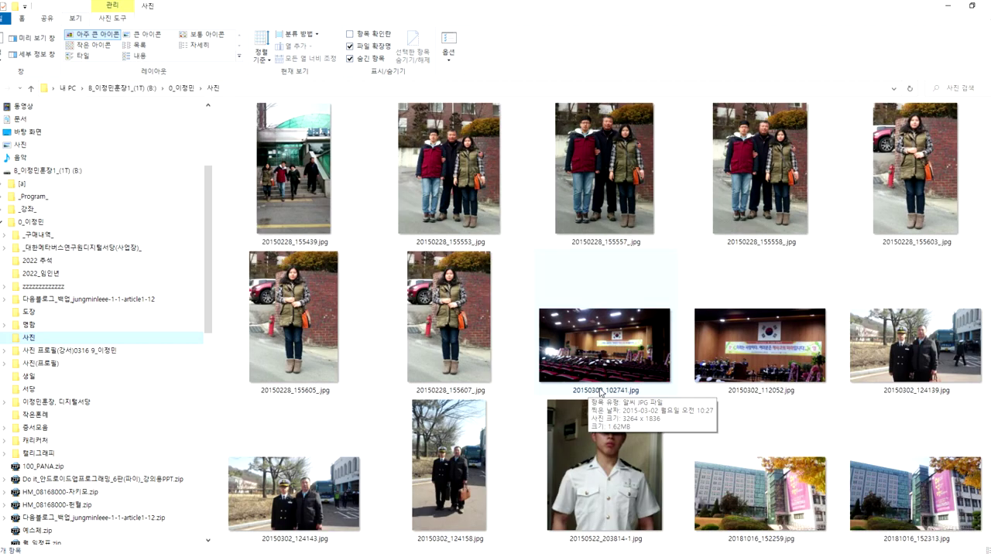
scroll(601, 394, "down", 3)
scroll(601, 394, "down", 15)
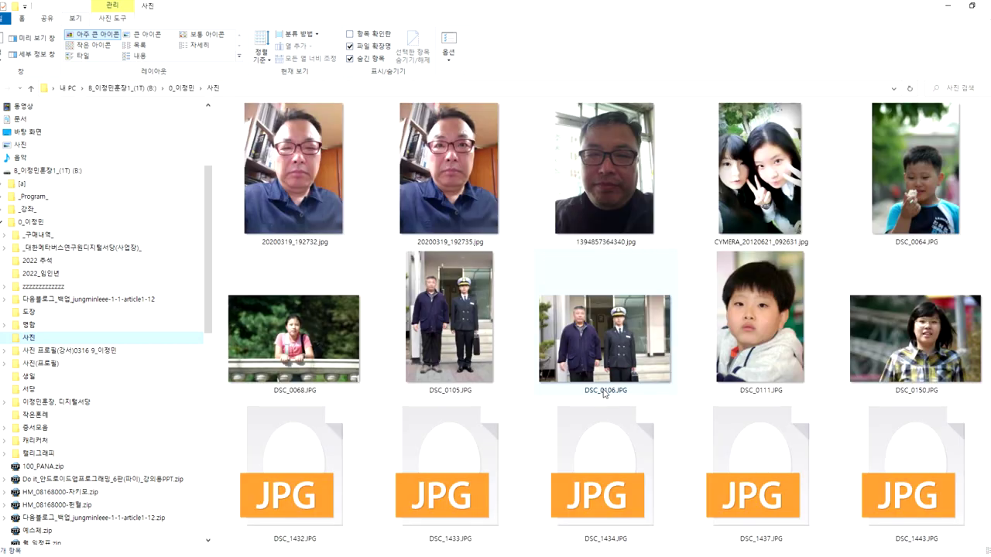
scroll(606, 393, "down", 4)
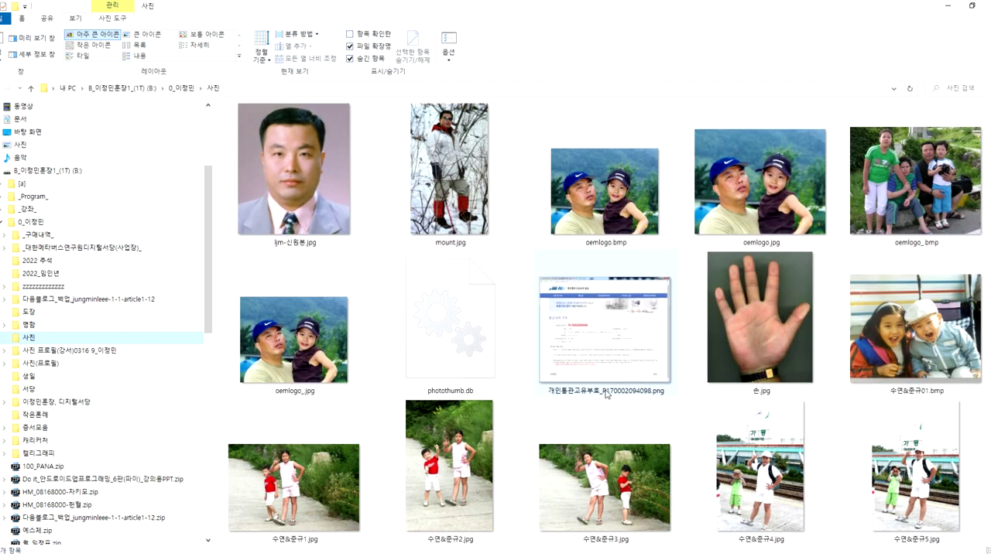
scroll(606, 394, "up", 3)
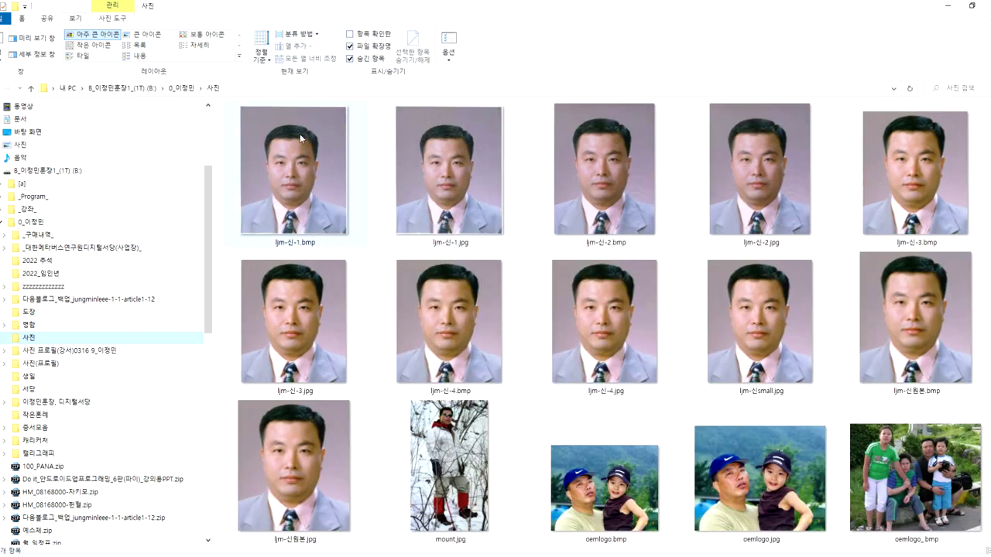
Examine the series of ID portraits in BMP and JPG format, then select the palm photo 손.jpg.
left_click(321, 161)
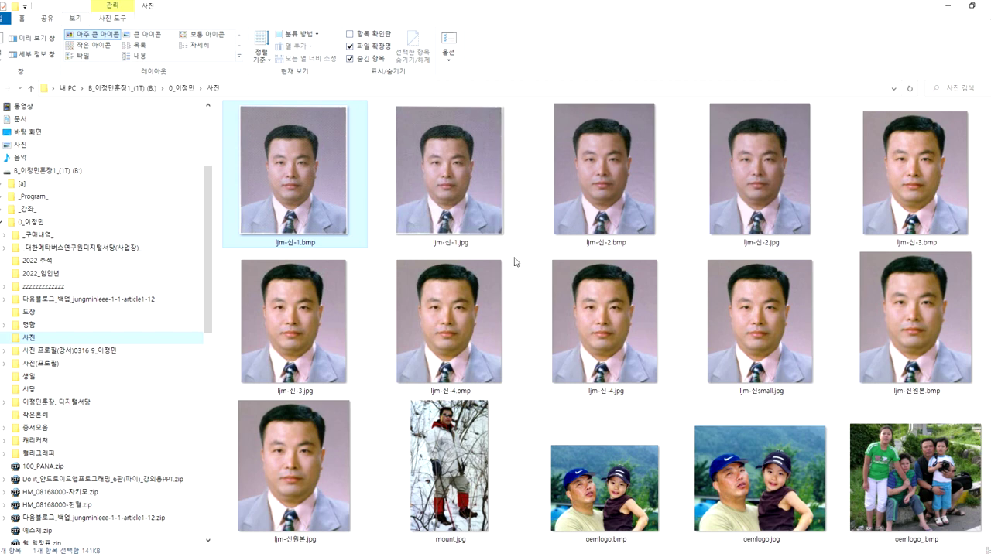
mouse_move(584, 276)
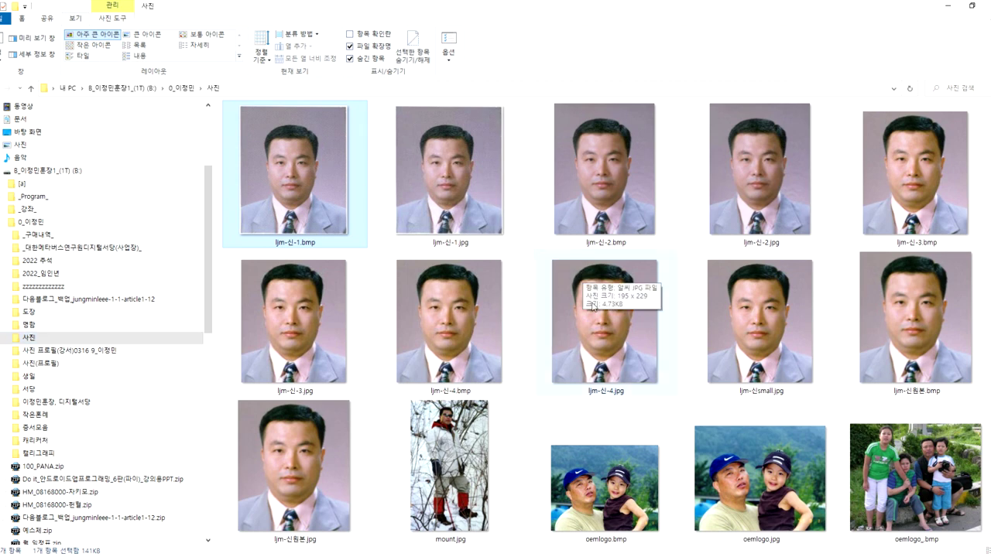
scroll(595, 306, "down", 5)
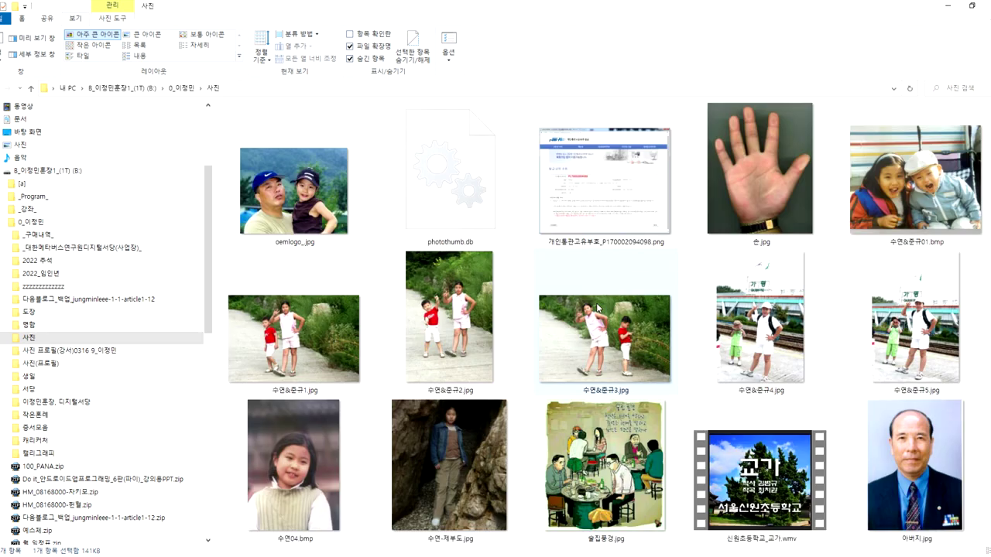
left_click(756, 205)
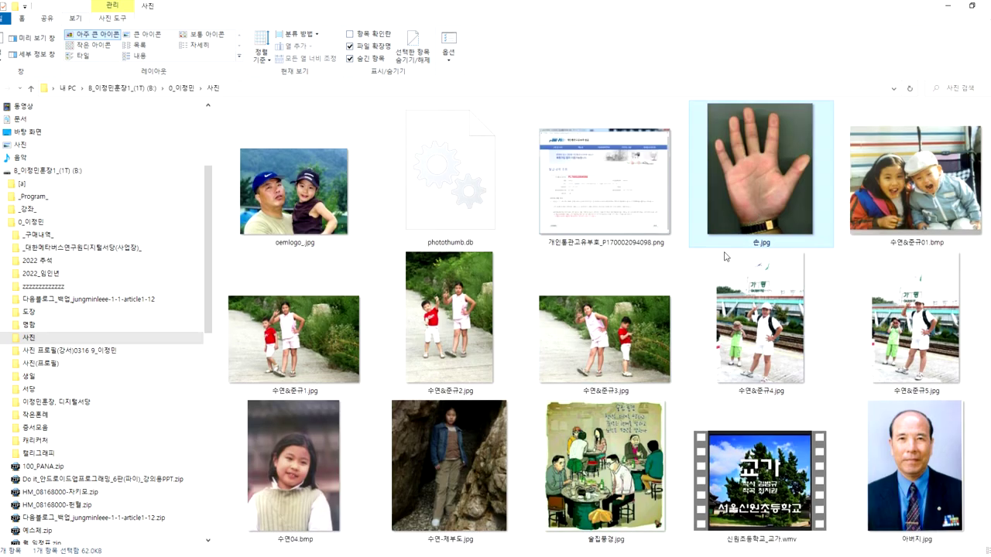
Select 아버지.jpg and examine the neighbouring family, profile and camera photos with their descriptive file names.
scroll(828, 294, "down", 2)
left_click(922, 332)
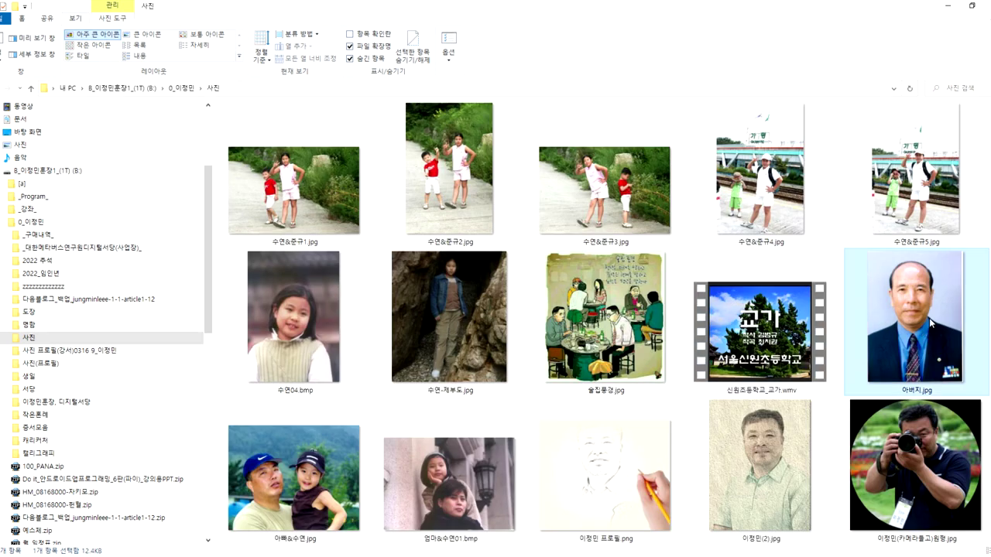
mouse_move(935, 314)
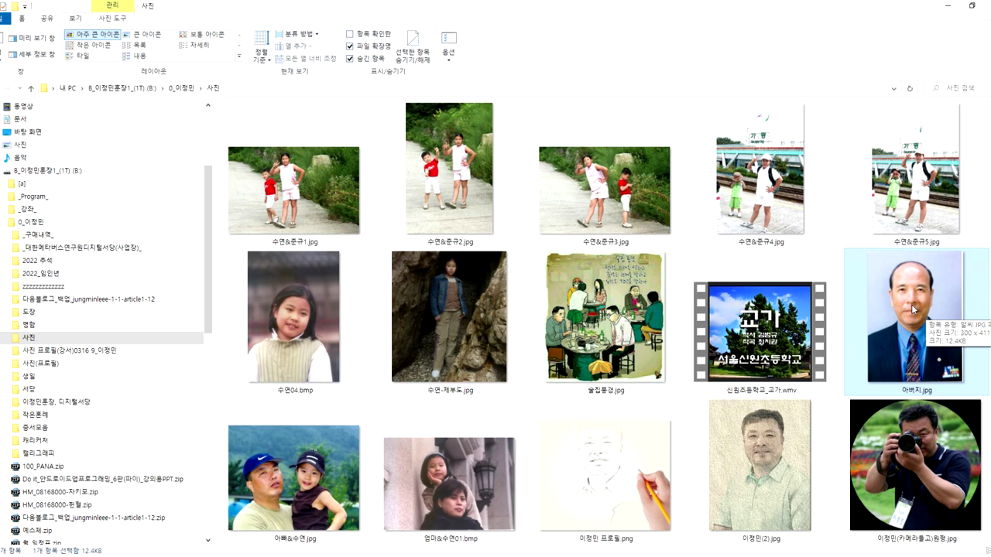
scroll(913, 308, "down", 4)
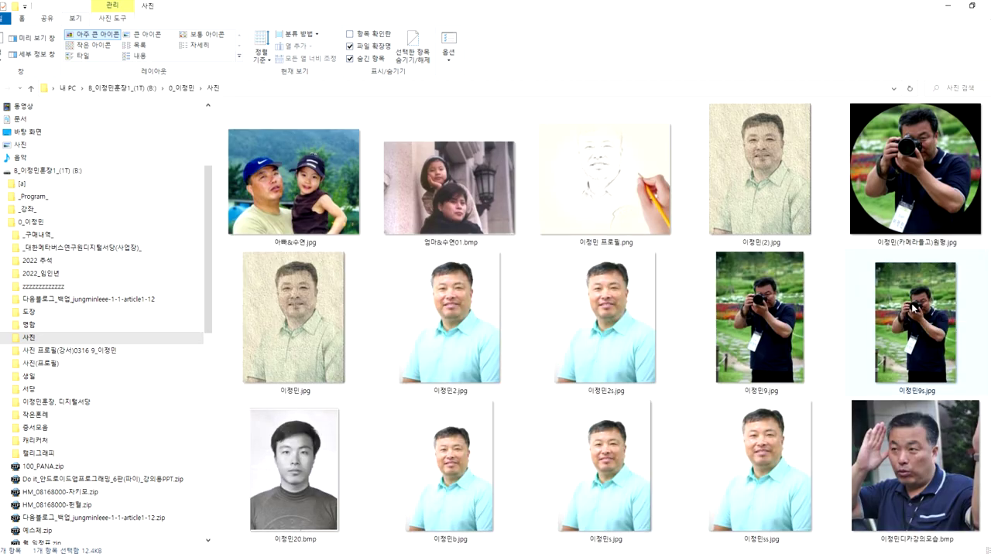
mouse_move(897, 220)
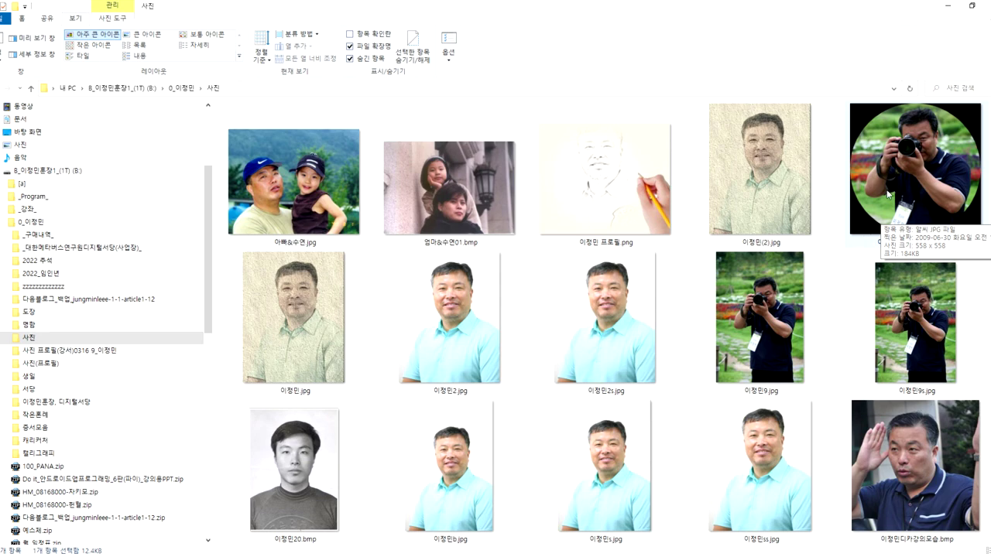
scroll(889, 195, "up", 2)
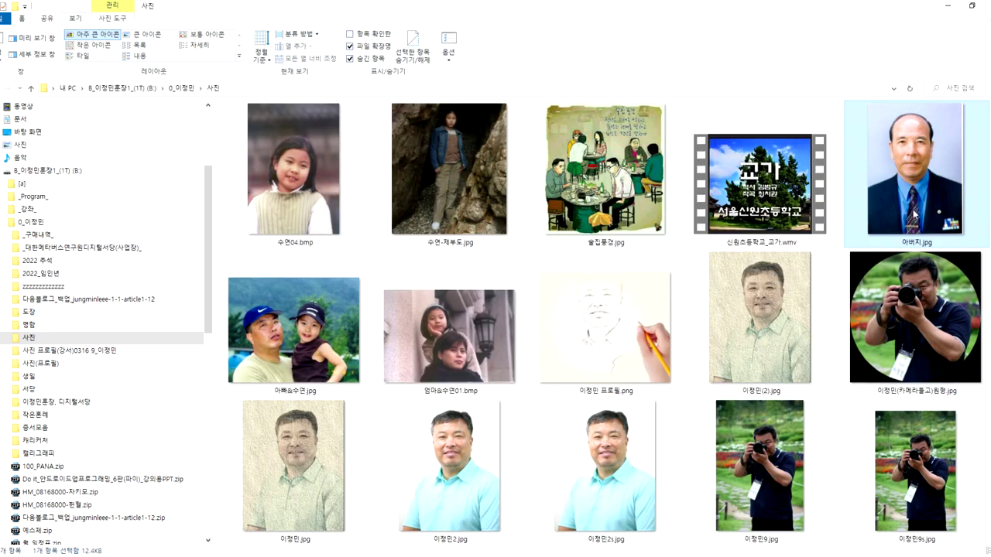
scroll(902, 301, "up", 1)
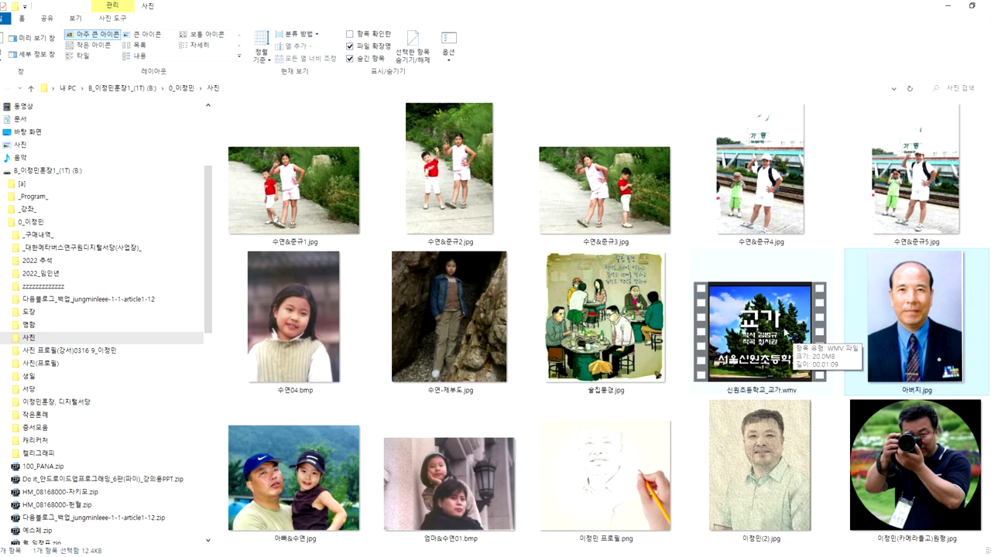
Open 아버지.jpg in the 알씨 image viewer, close the 알캡처 advertisement and select the whole picture area.
double_click(865, 336)
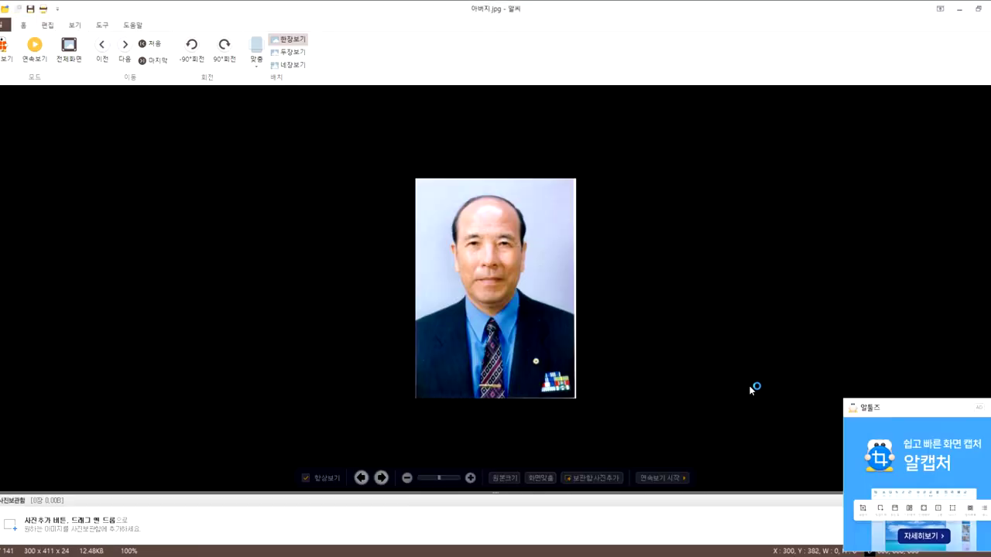
left_click(981, 412)
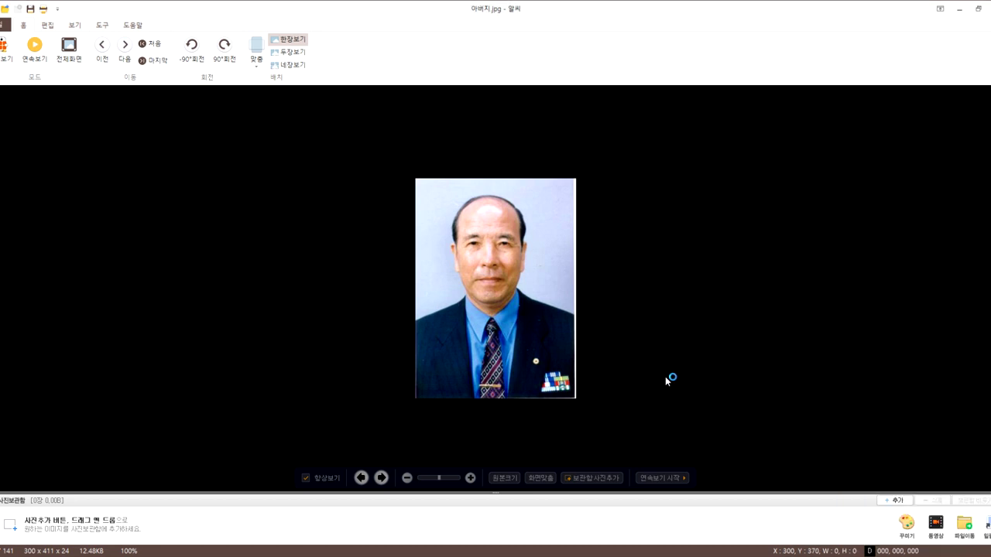
left_click_drag(385, 159, 612, 411)
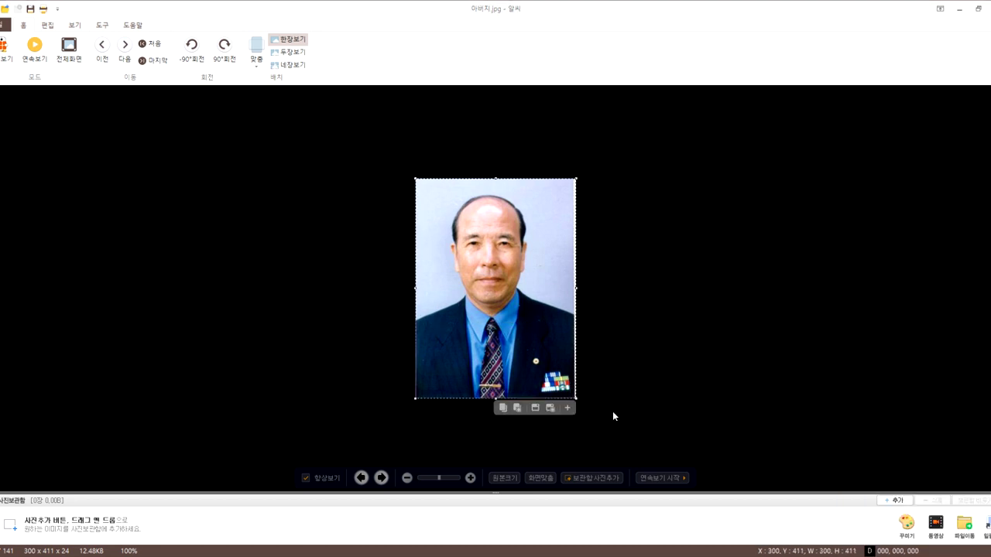
left_click(516, 328)
left_click(516, 328)
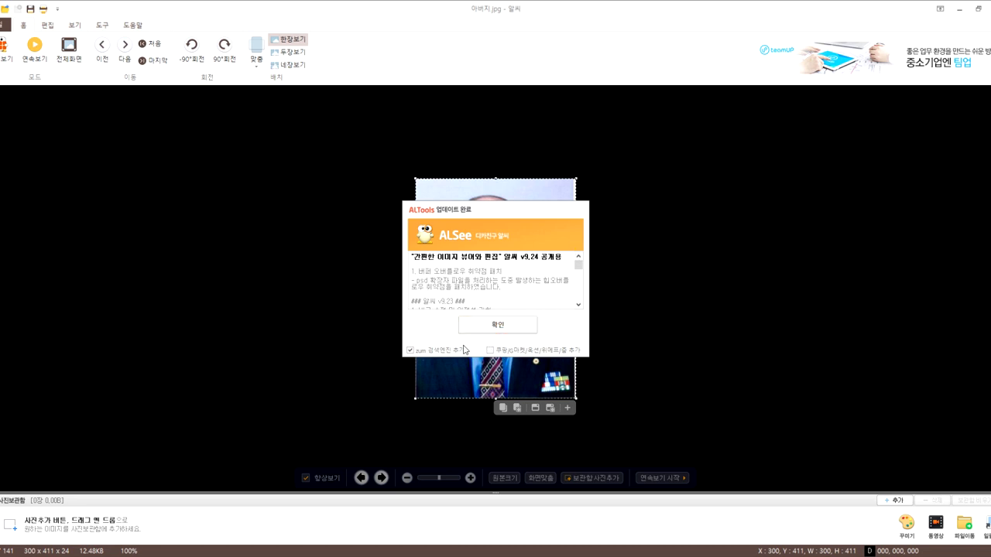
Dismiss the ALSee update notice and the ALPDF offer, and return to the 사진 folder.
left_click(495, 323)
left_click(585, 350)
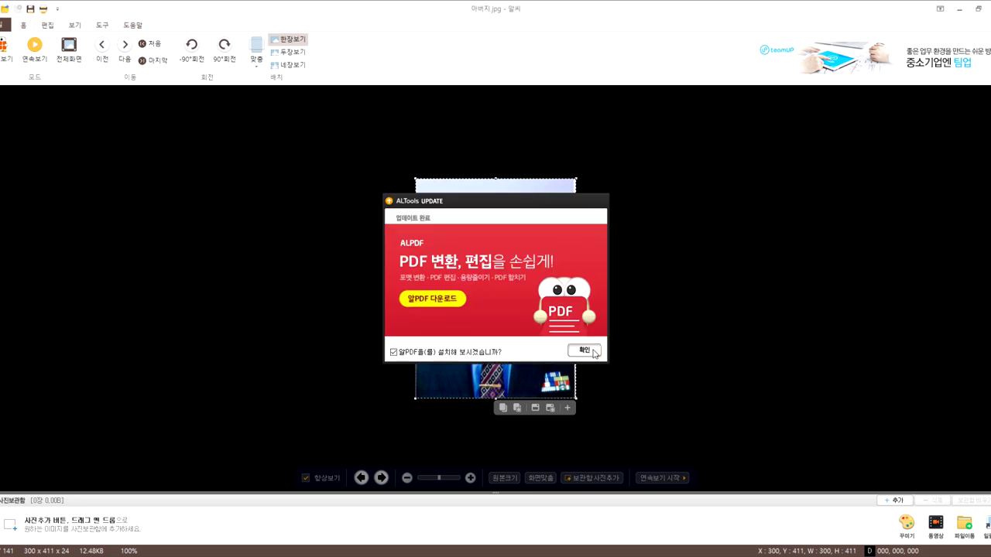
left_click(577, 248)
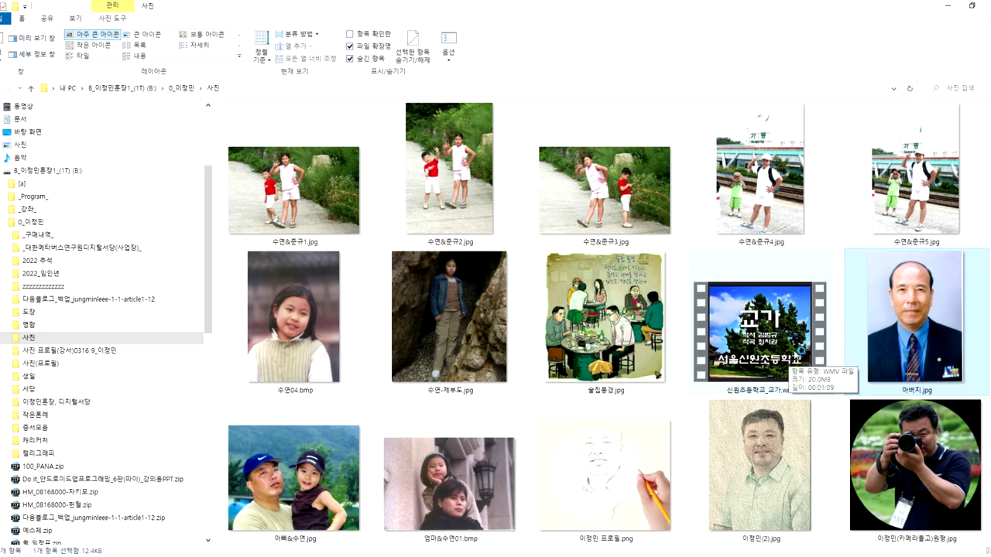
Reopen 아버지.jpg in the 알씨 image viewer, browse to the 제부도 photo and close the viewer.
key("Return")
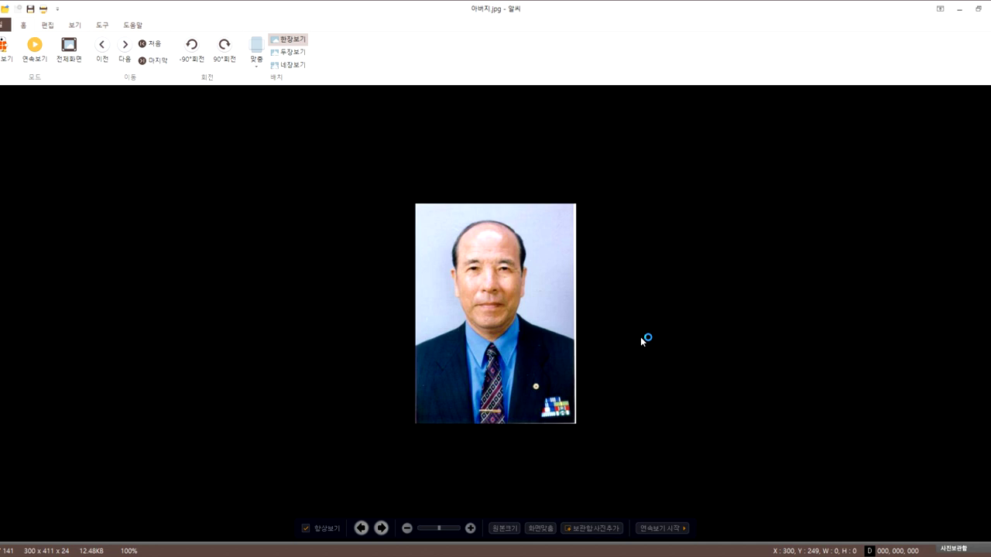
key("Right")
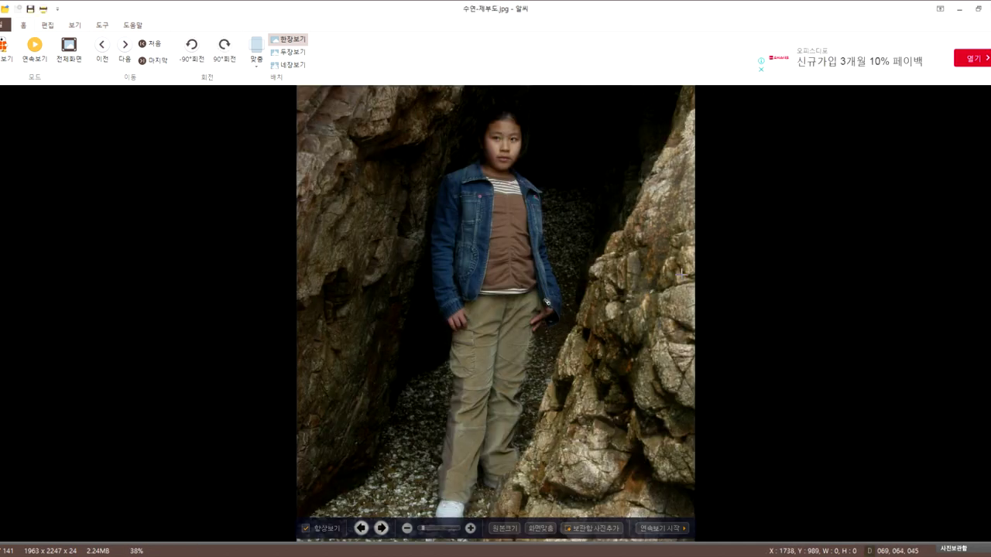
key("Escape")
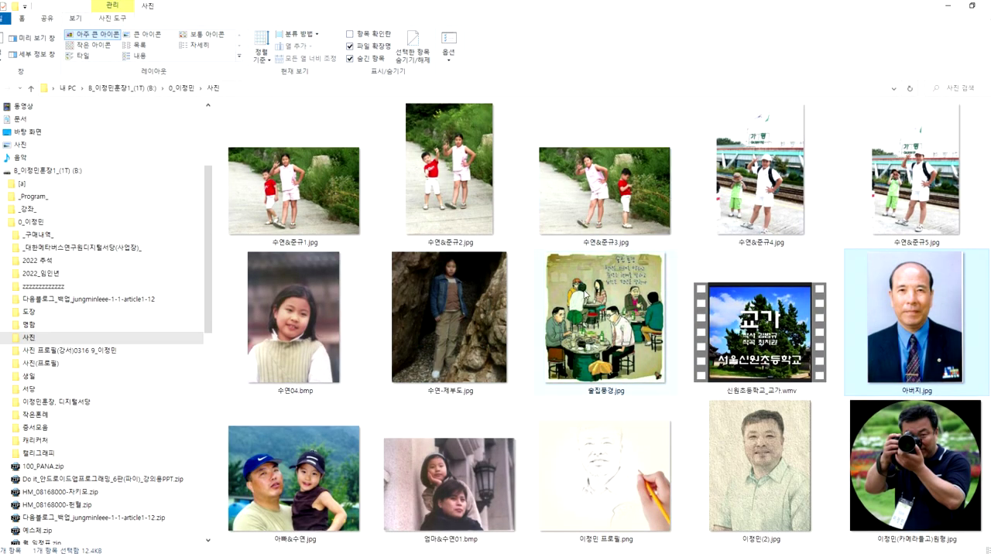
Look through the remaining photos in the 사진 folder, selecting the passport portrait and 표창식2.jpg along the way.
scroll(580, 387, "down", 2)
scroll(577, 385, "down", 8)
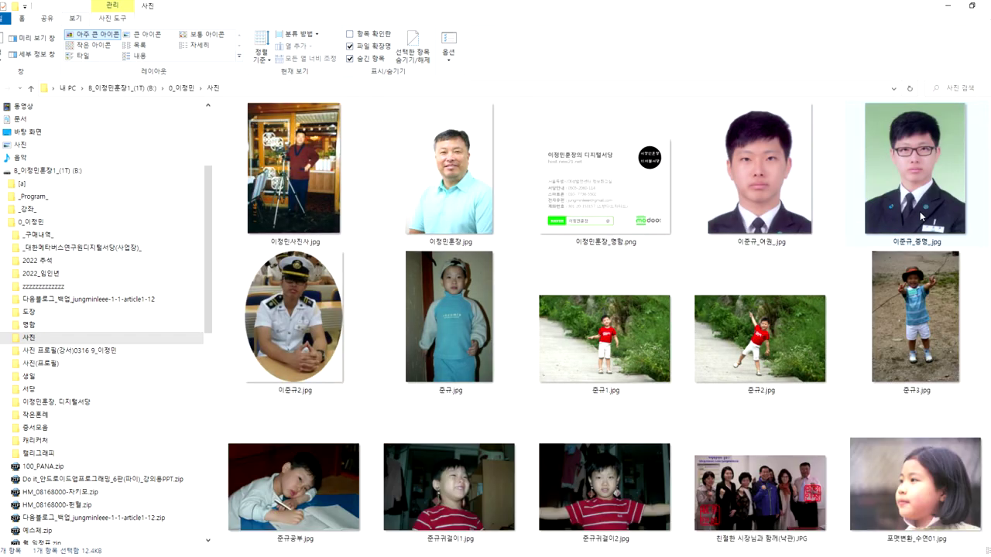
left_click(771, 199)
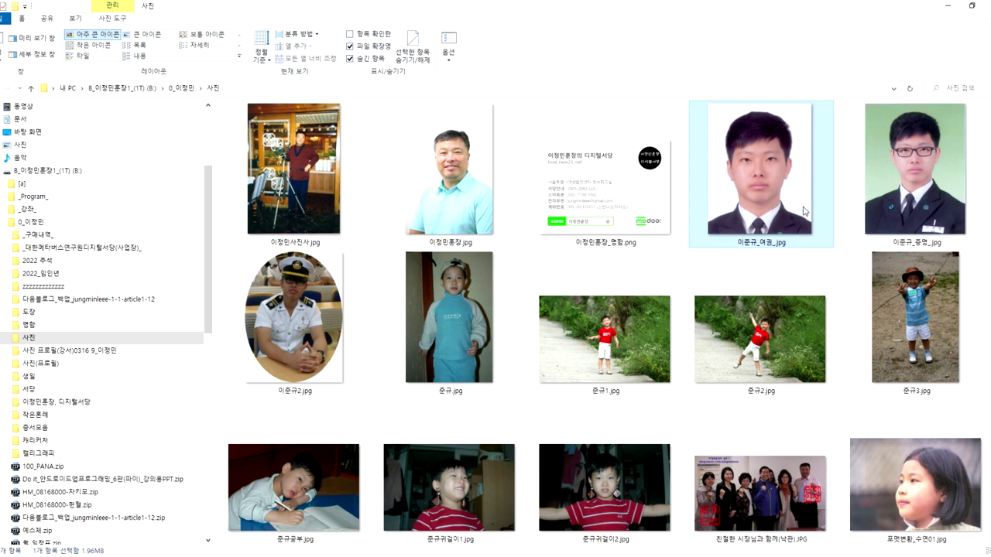
scroll(635, 281, "down", 3)
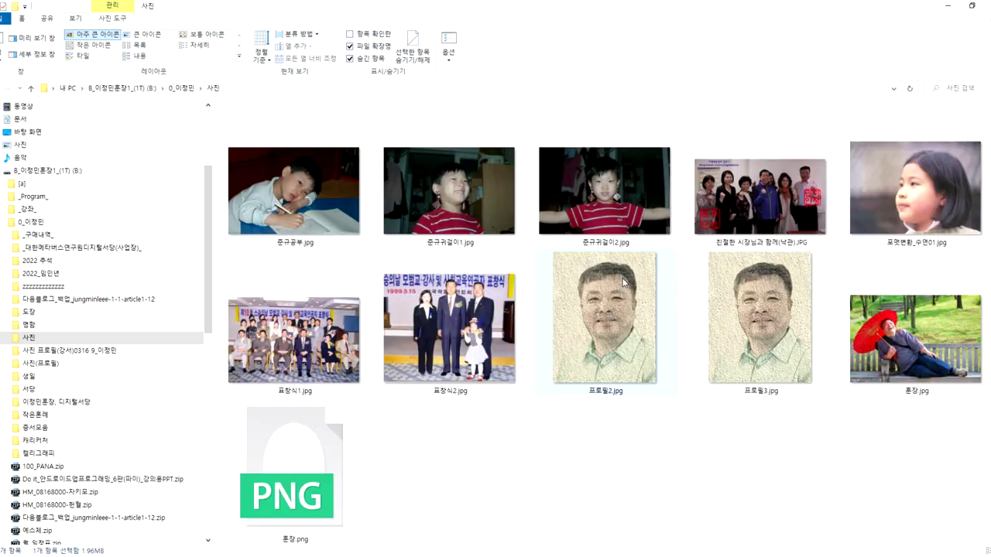
left_click(468, 340)
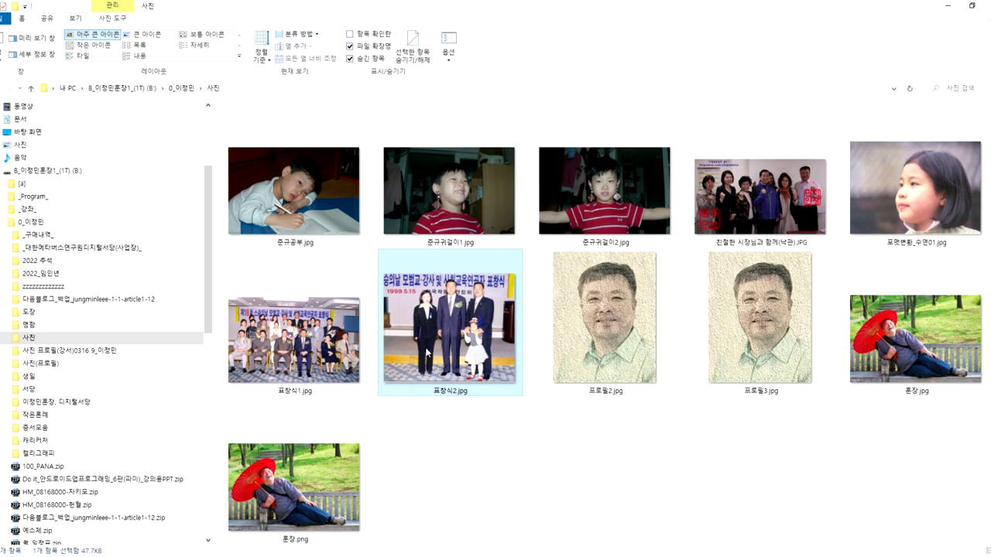
scroll(473, 404, "up", 10)
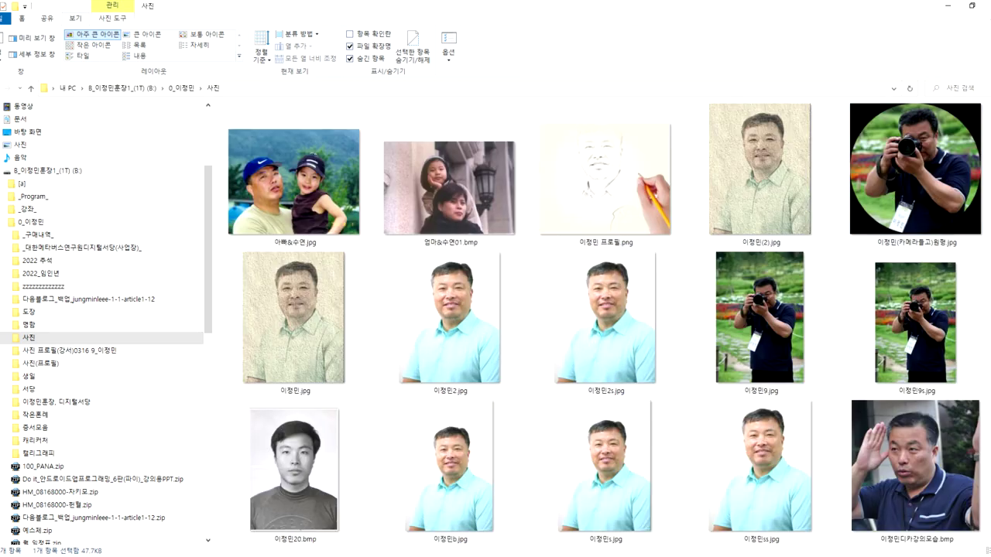
key("alt+Tab")
key("alt+Tab")
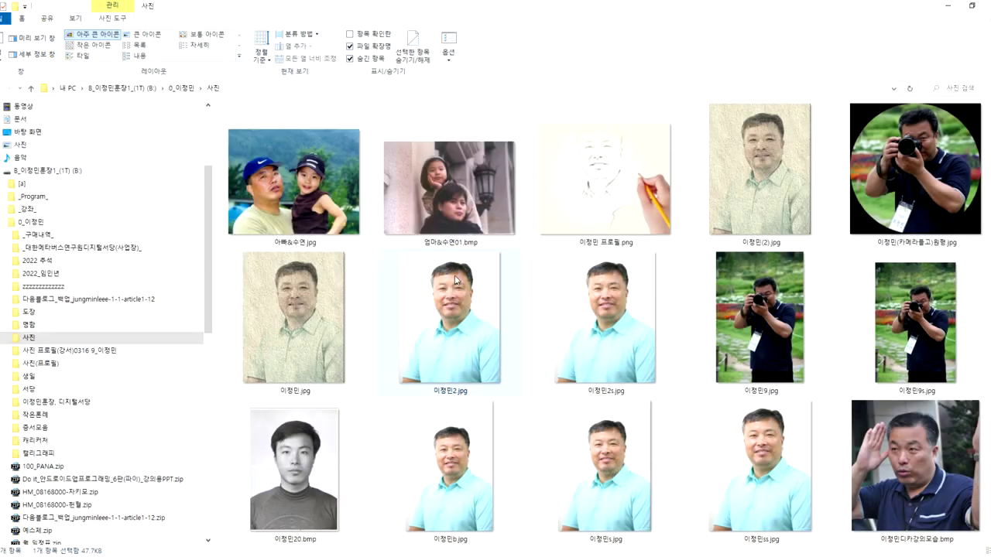
Open the black-and-white portrait BMP with ALSee as the permanent app for .bmp files, and close the viewer.
scroll(408, 317, "up", 3)
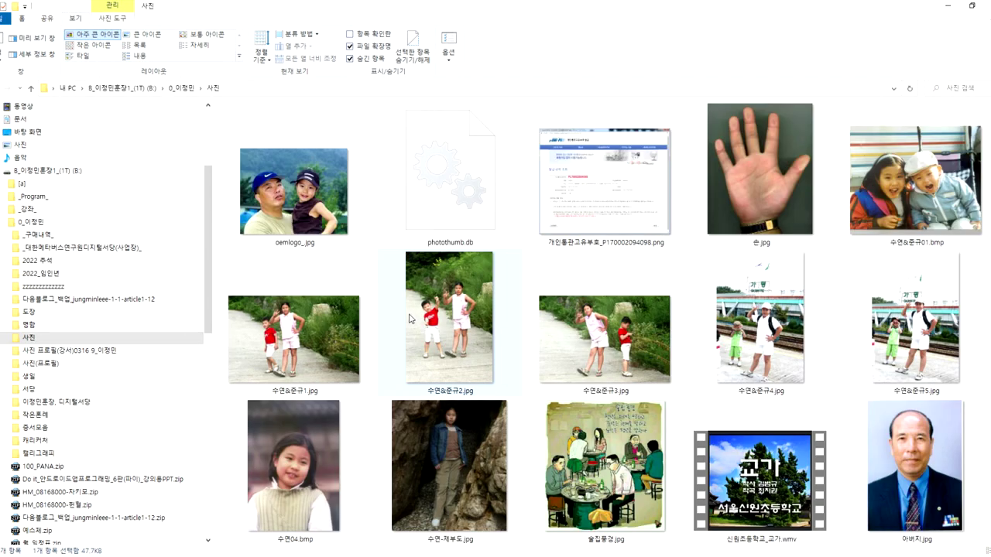
scroll(411, 318, "down", 3)
left_click(599, 318)
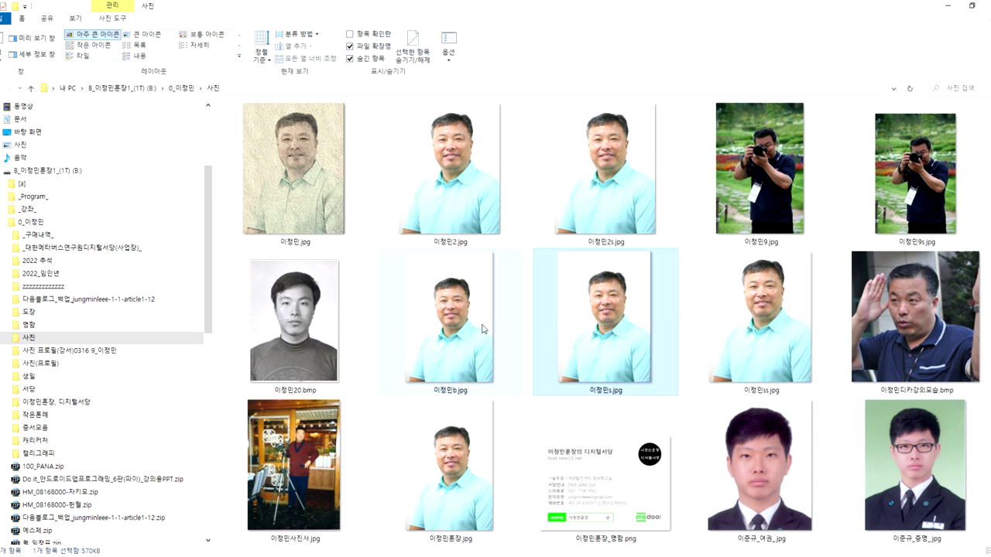
left_click(312, 322)
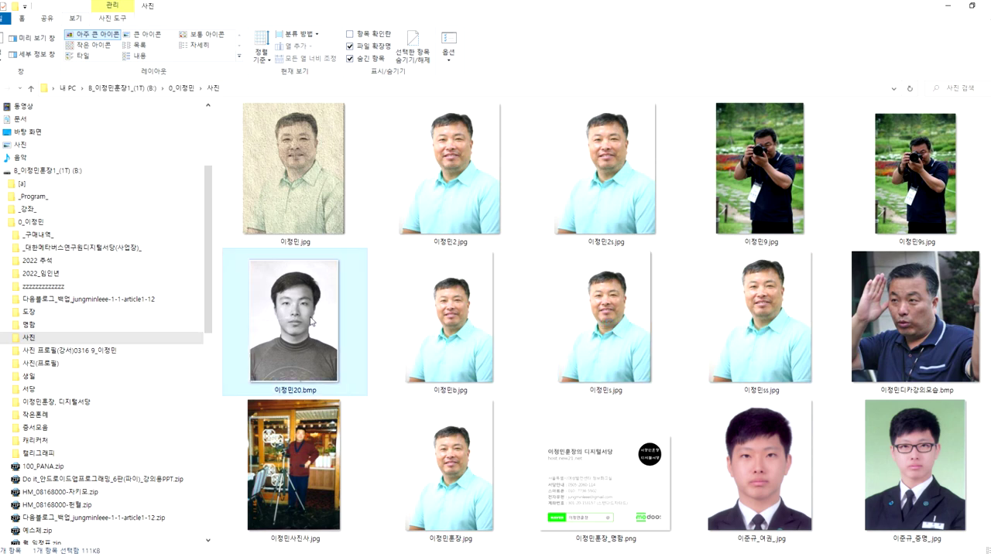
double_click(365, 329)
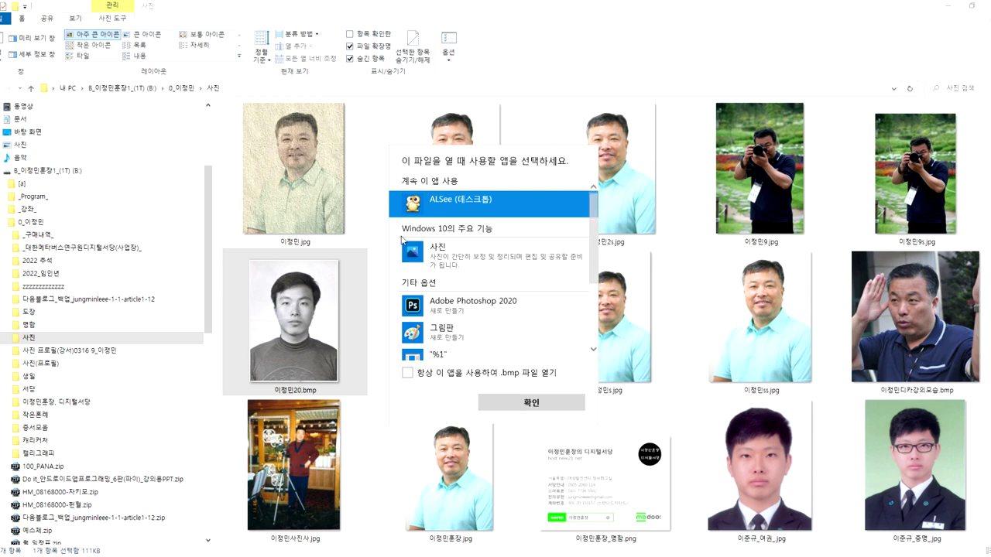
left_click(407, 372)
left_click(510, 401)
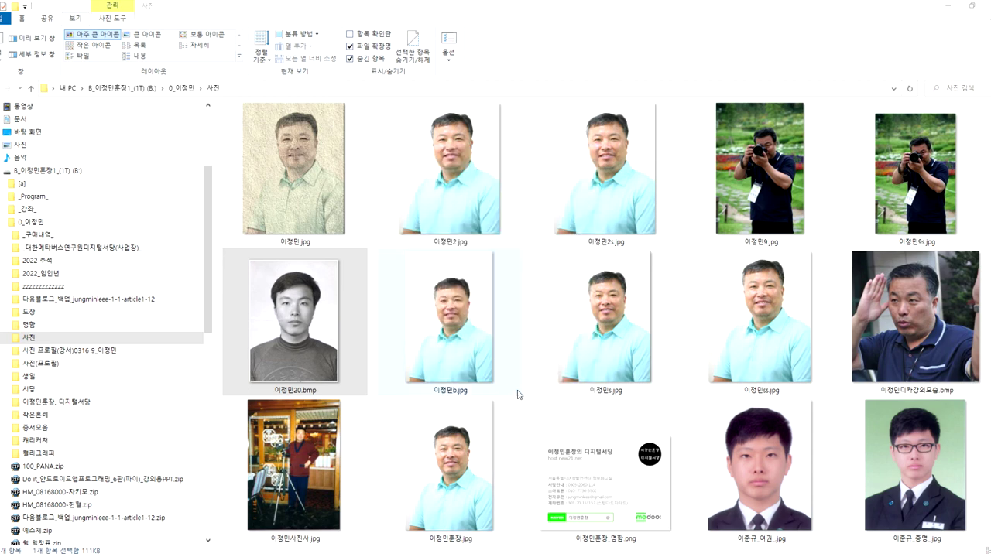
scroll(654, 410, "down", 5)
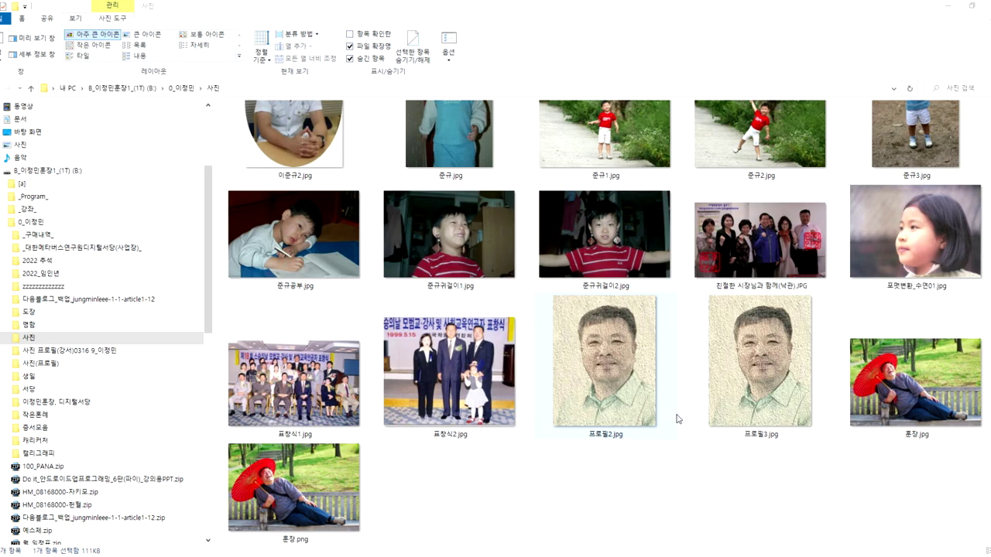
scroll(680, 418, "up", 4)
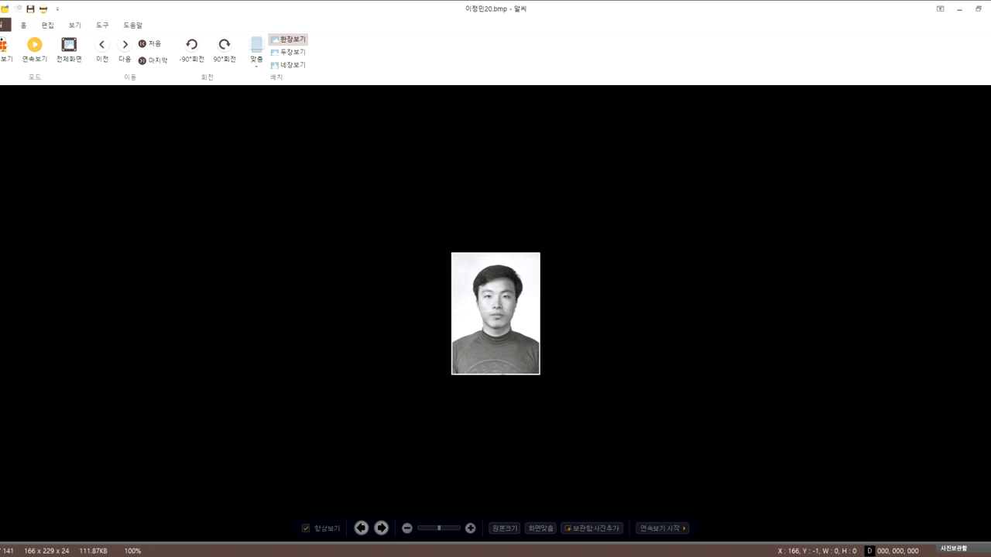
key("Escape")
Clear the selection and look back through the 사진 folder to the line-drawn portraits at its beginning.
scroll(836, 327, "up", 5)
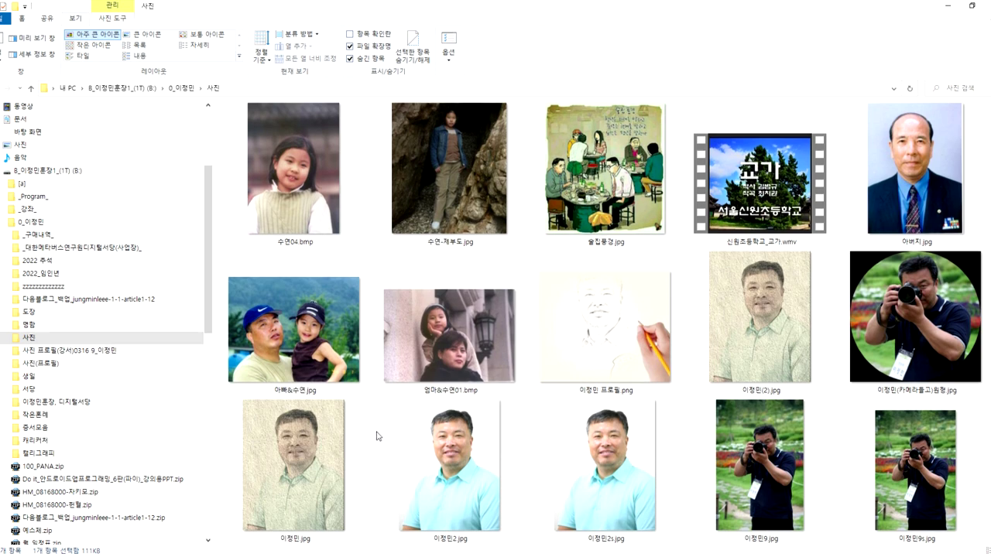
scroll(376, 436, "down", 4)
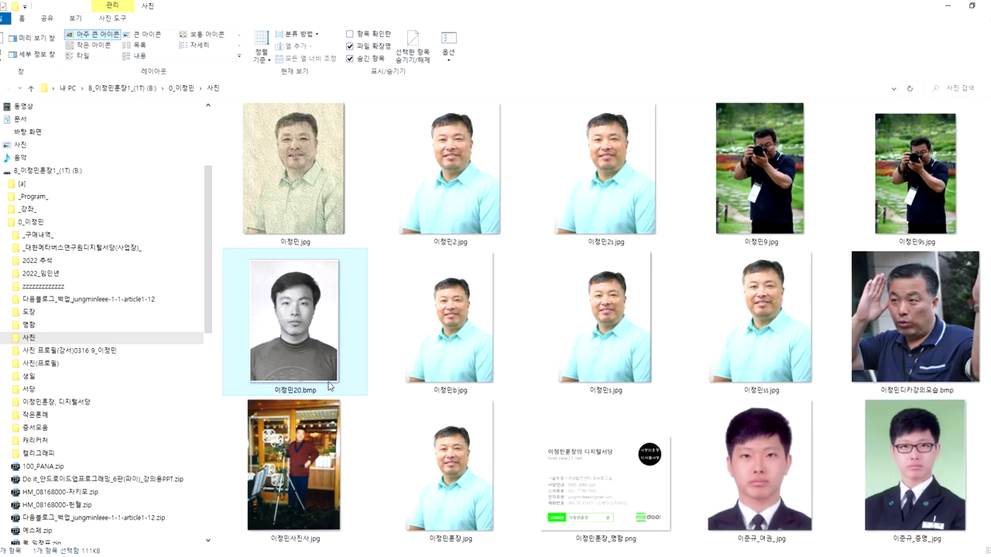
scroll(377, 389, "up", 2)
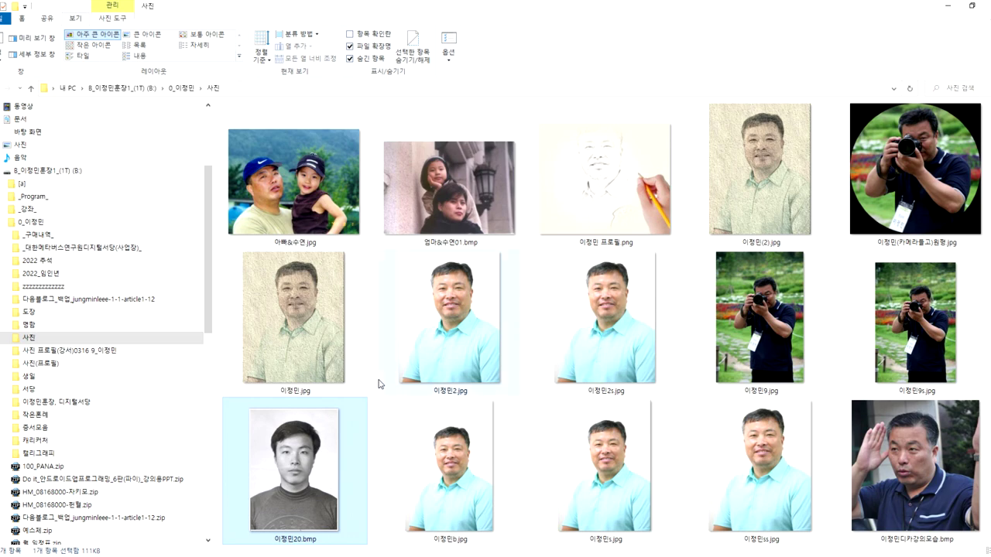
left_click(376, 387)
left_click(371, 386)
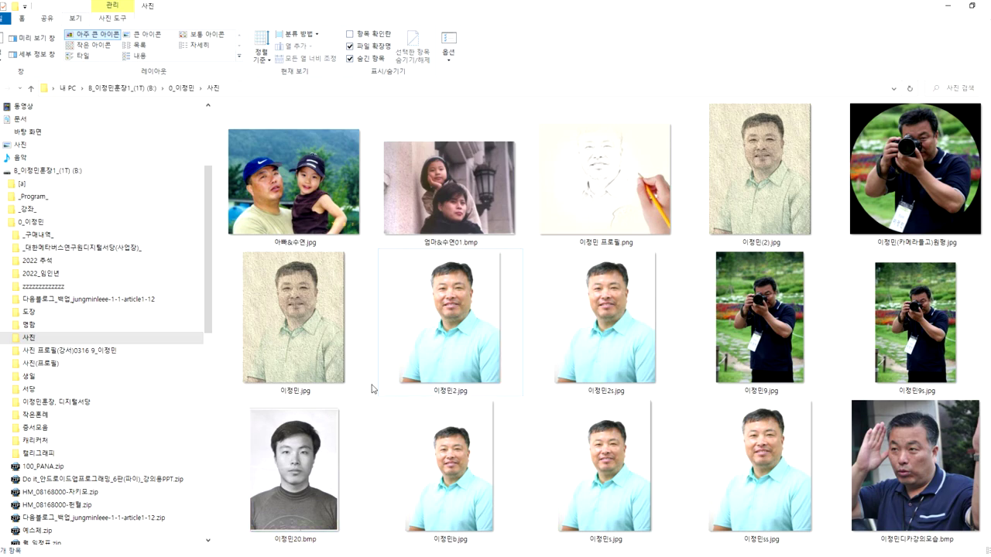
scroll(372, 389, "up", 8)
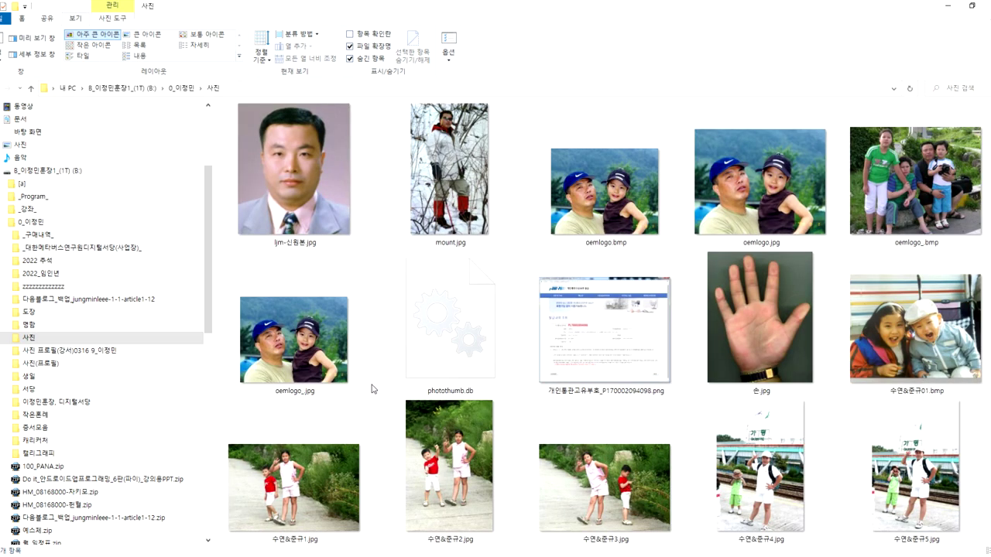
scroll(371, 388, "up", 8)
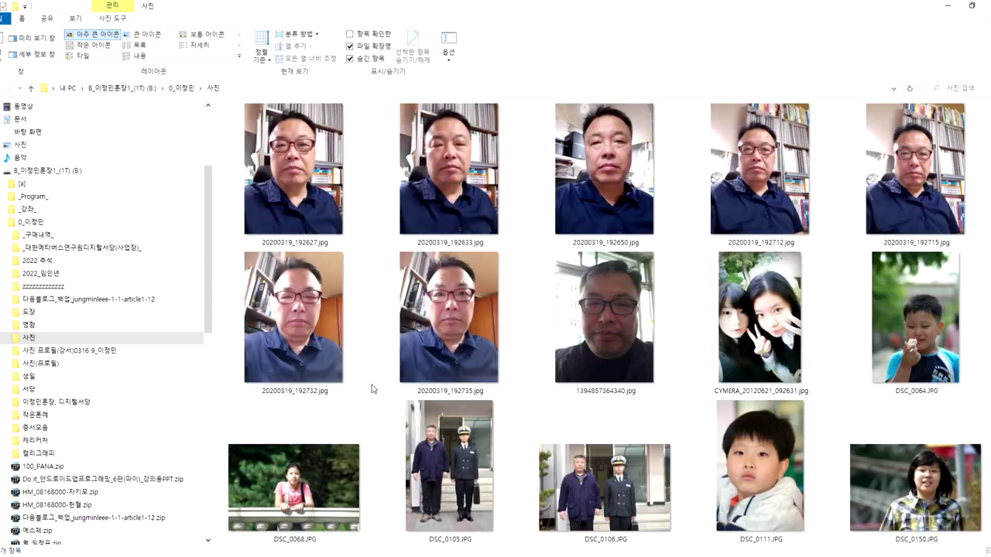
scroll(371, 389, "up", 8)
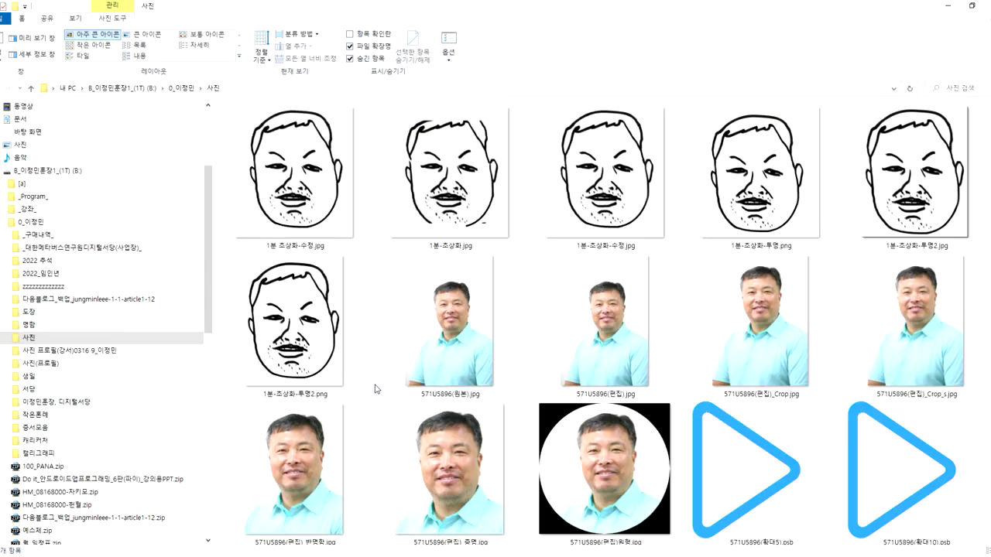
Compare 1분-초상화-투명.png with 1분-초상화-투명2.jpg and 571U5896(편집)_Crop.jpg by selecting each file.
left_click(726, 196)
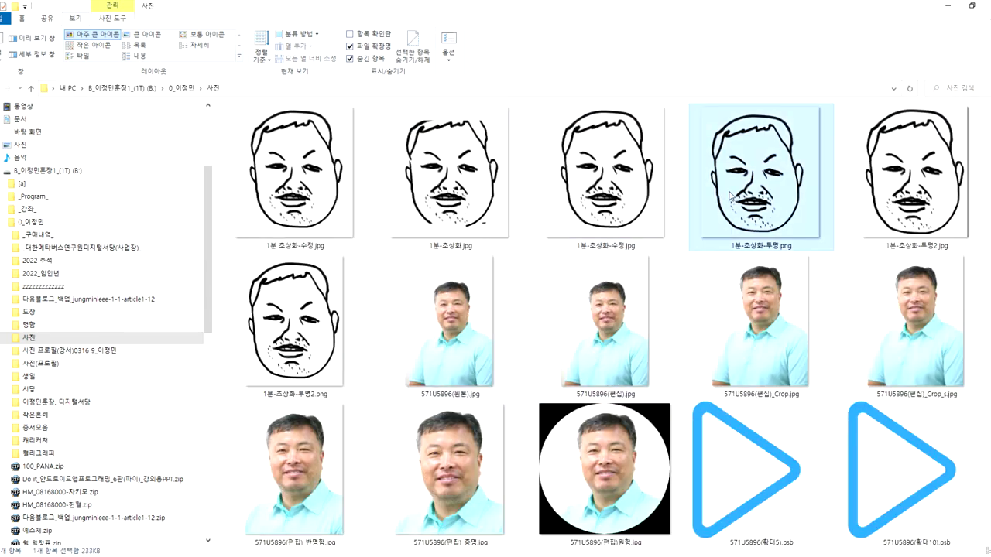
left_click(881, 199)
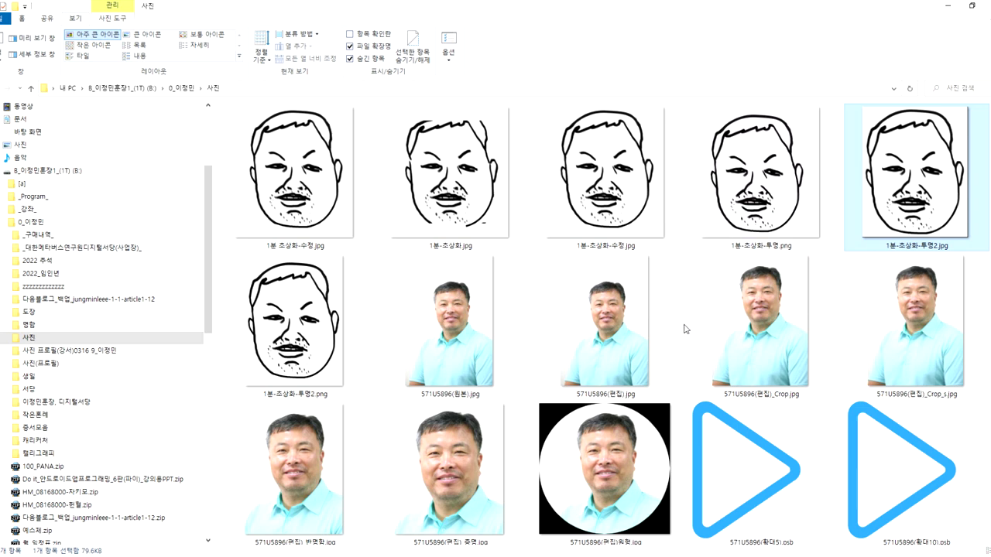
left_click(752, 333)
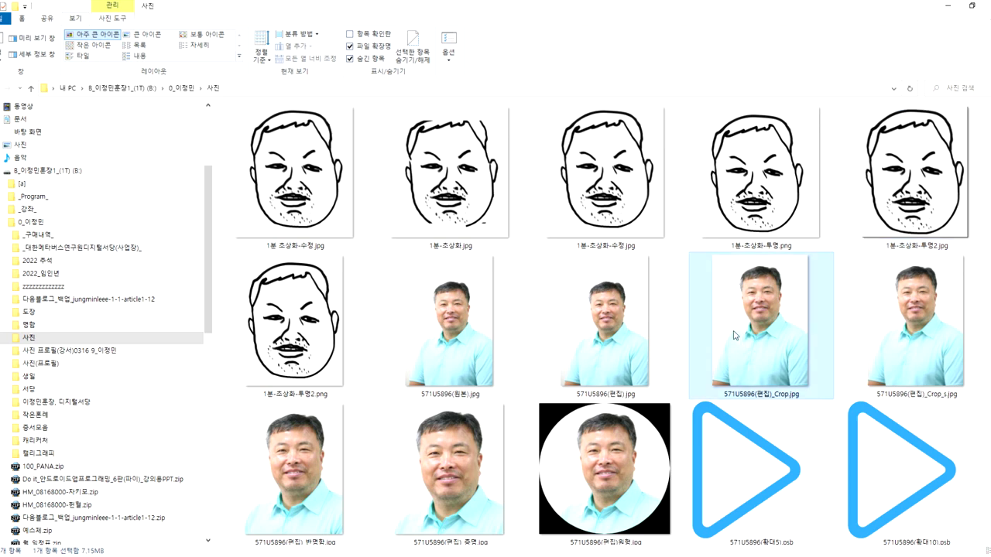
left_click(757, 213)
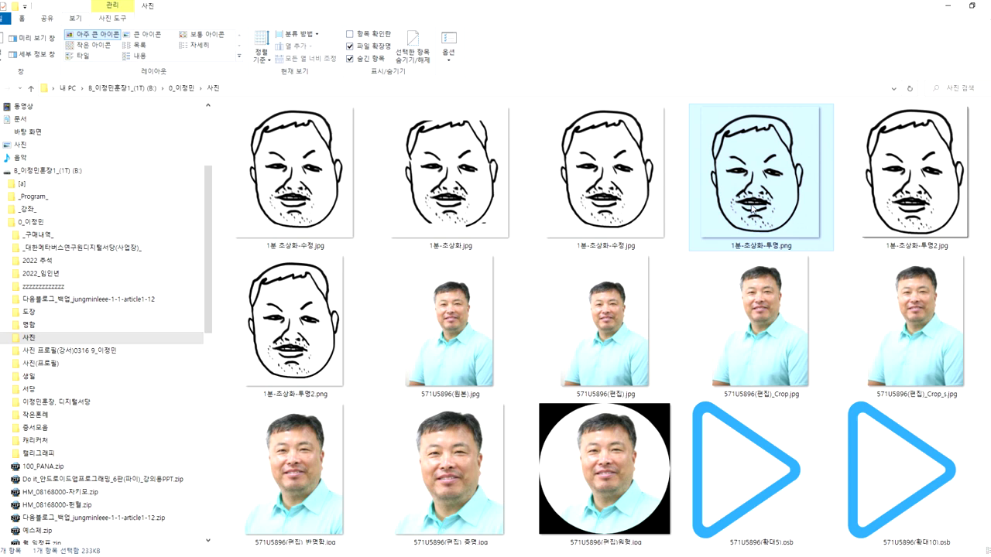
View 1분-초상화-투명2.png in the 알씨 image viewer, check the photo after it, return to the drawing and close the viewer.
left_click(310, 316)
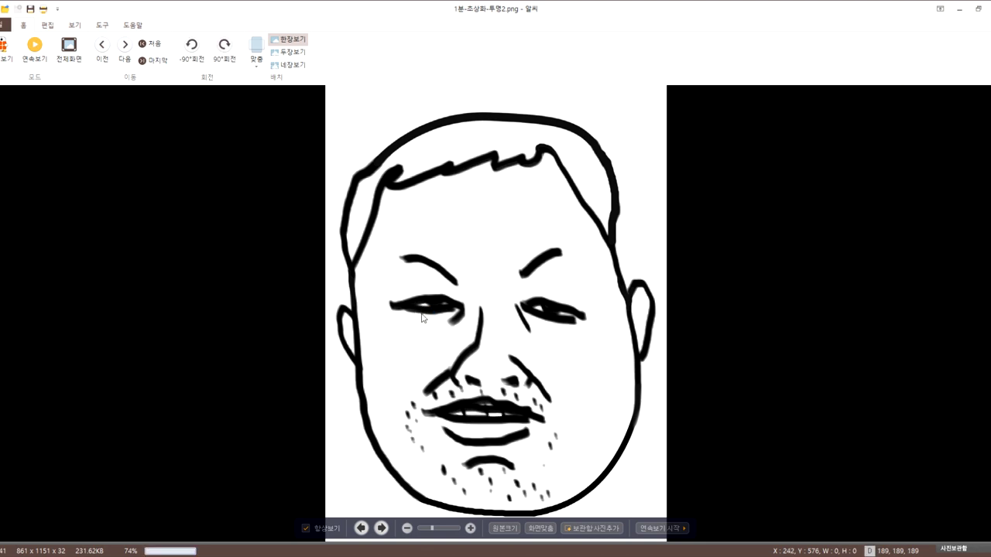
scroll(422, 317, "down", 1)
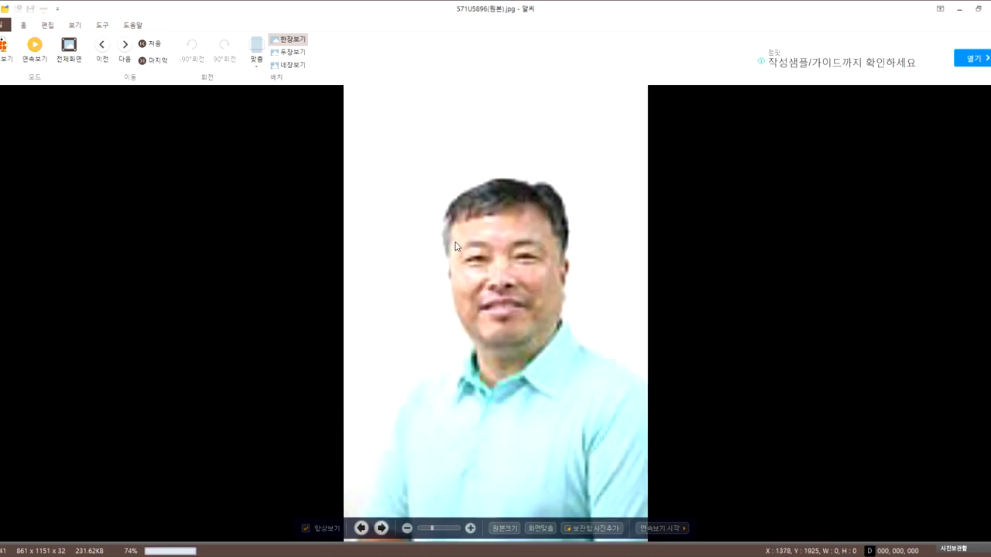
scroll(448, 316, "up", 1)
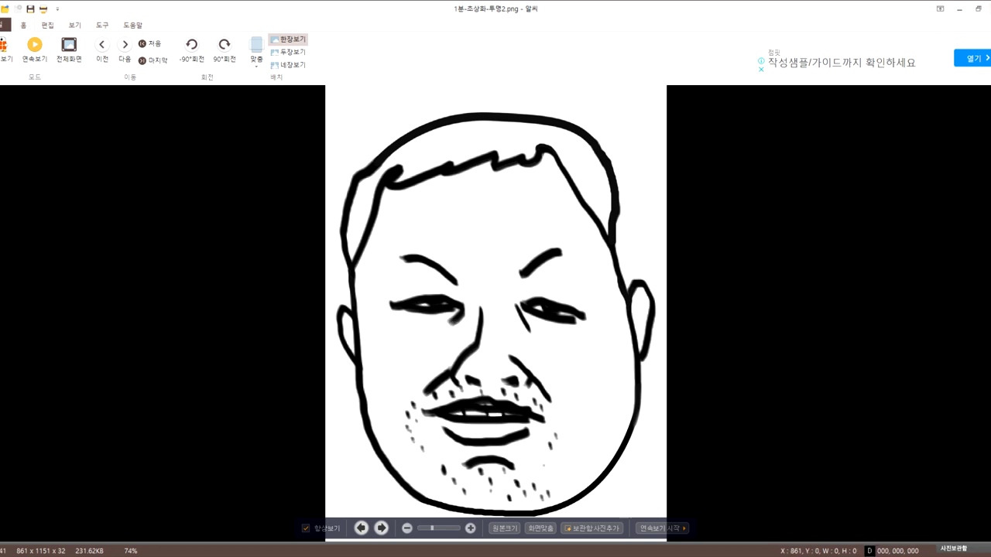
left_click(988, 9)
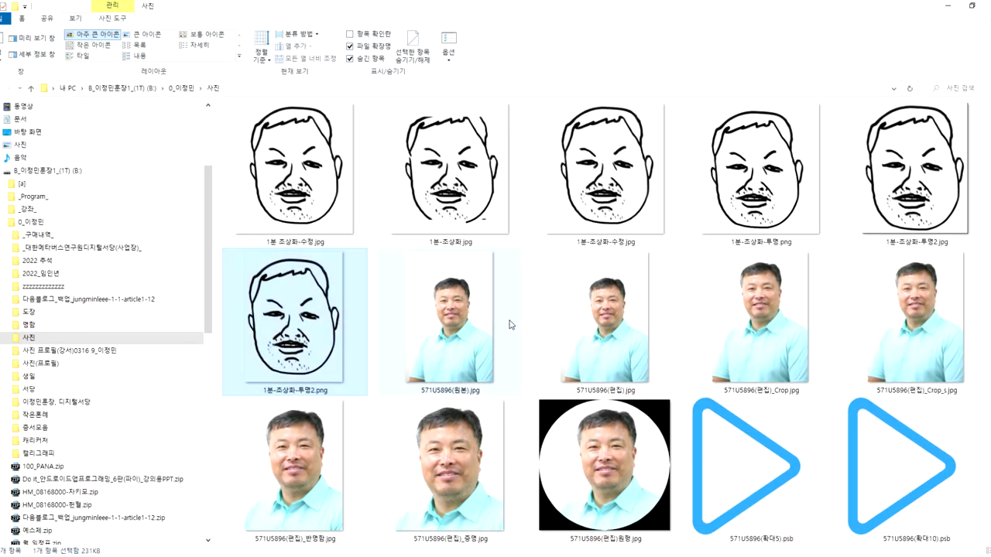
Inspect the uniform photos 20150227_164301.jpg and 20150227_164240-1.jpg in the 사진 folder, selecting each one.
scroll(505, 325, "down", 2)
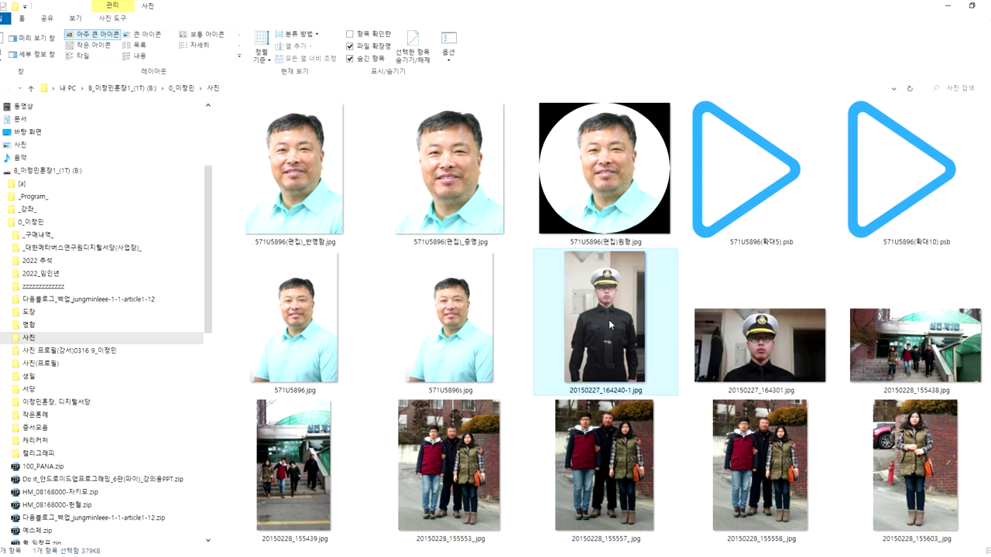
left_click(704, 338)
scroll(507, 409, "down", 1)
scroll(522, 366, "up", 1)
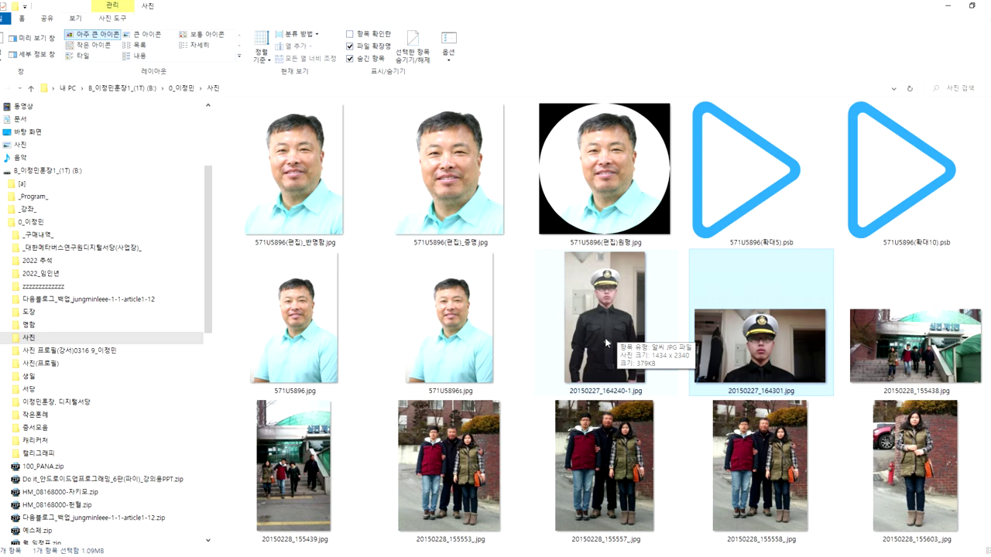
left_click(585, 368)
mouse_move(587, 348)
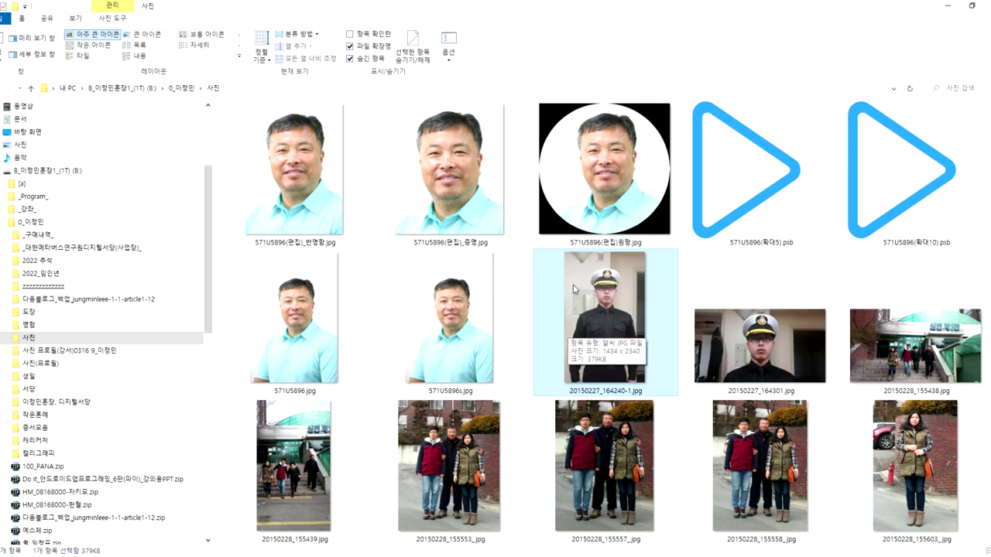
Open 20150227_164240-1.jpg in the 알씨 image viewer, browse forward to the woman standing by the brick wall and close the viewer.
double_click(569, 329)
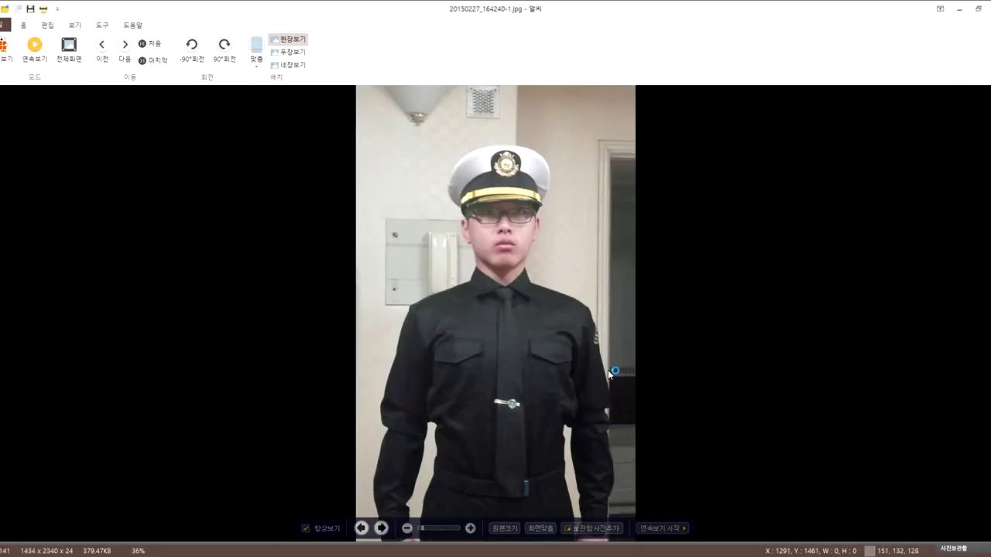
key("Right")
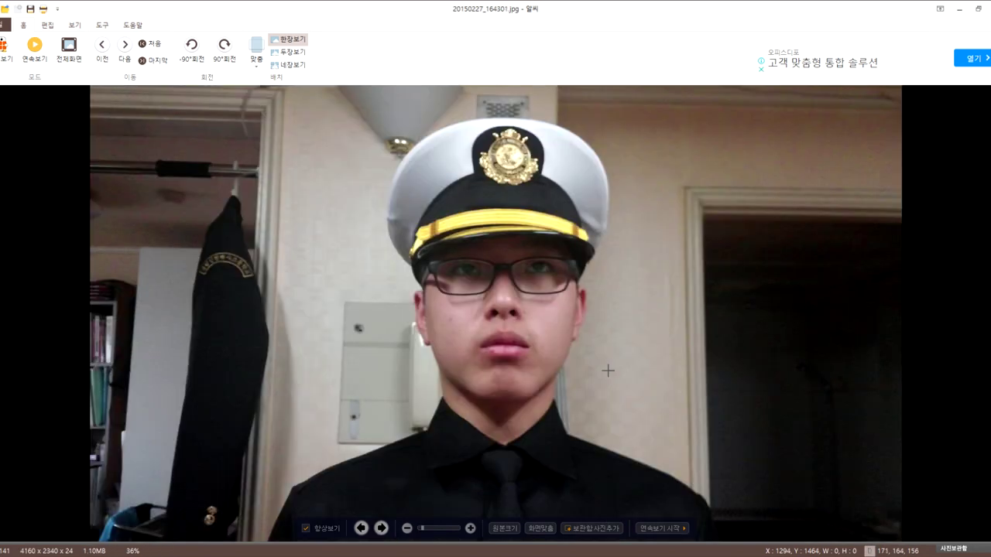
key("Right")
key("Right")
key("Right")
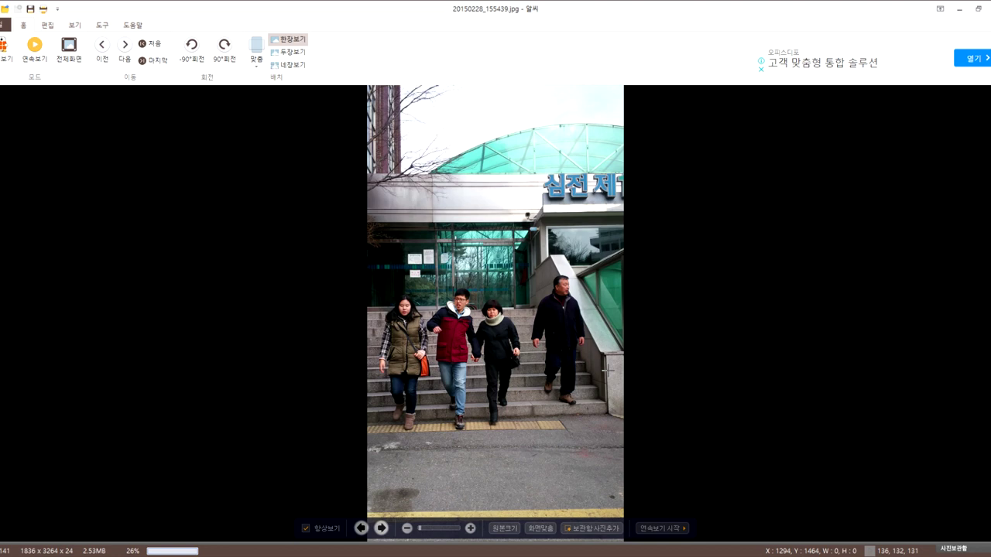
key("Right")
key("Right")
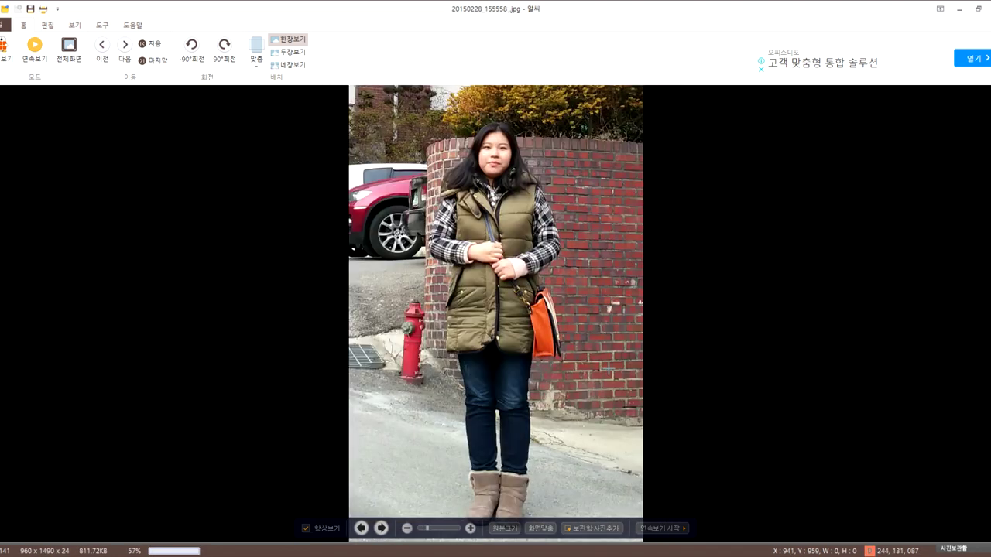
key("Escape")
Select the white-uniform photo 20150522_203814-1.jpg, look over the neighbouring family and ceremony photos, and clear the selection.
scroll(640, 336, "down", 9)
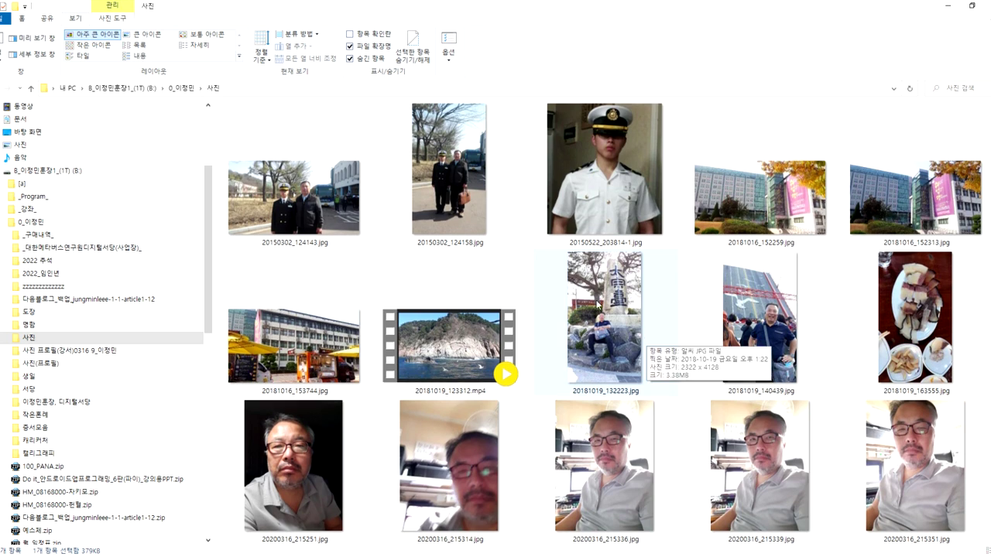
left_click(610, 199)
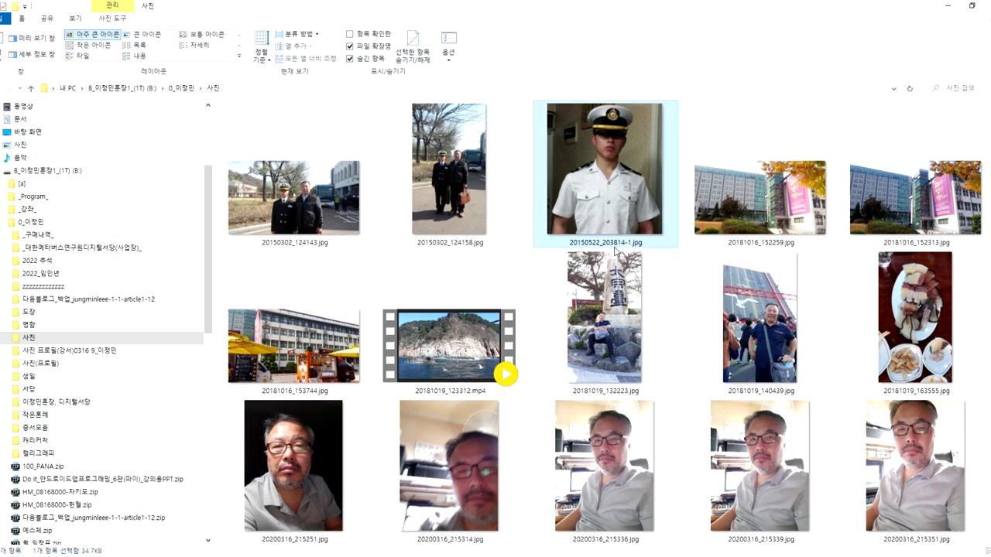
scroll(619, 286, "up", 1)
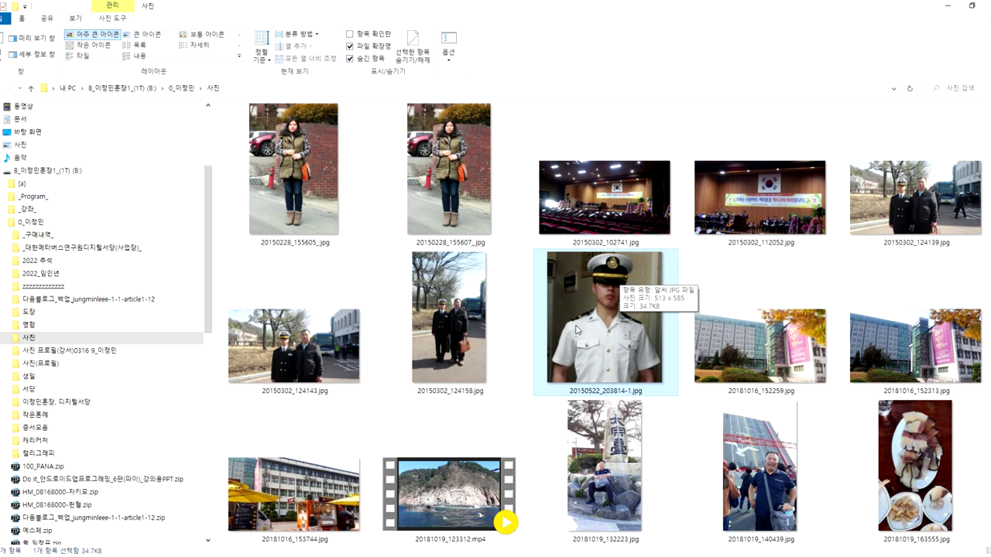
scroll(576, 329, "down", 2)
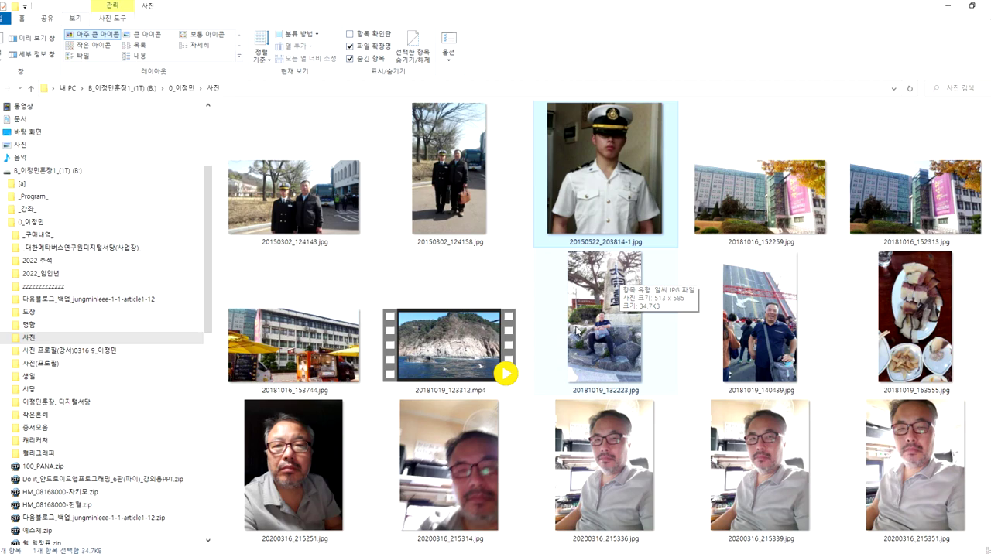
scroll(576, 329, "up", 4)
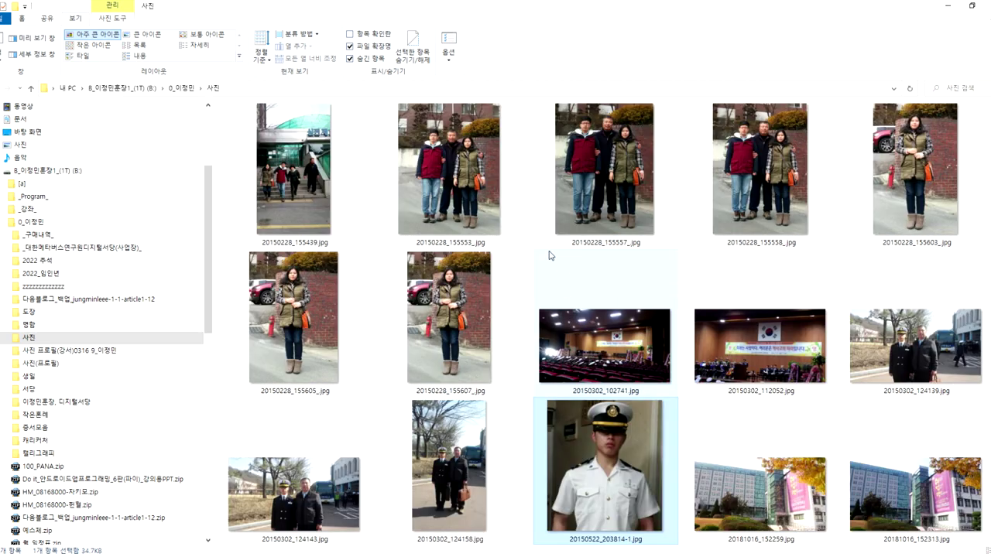
left_click(526, 249)
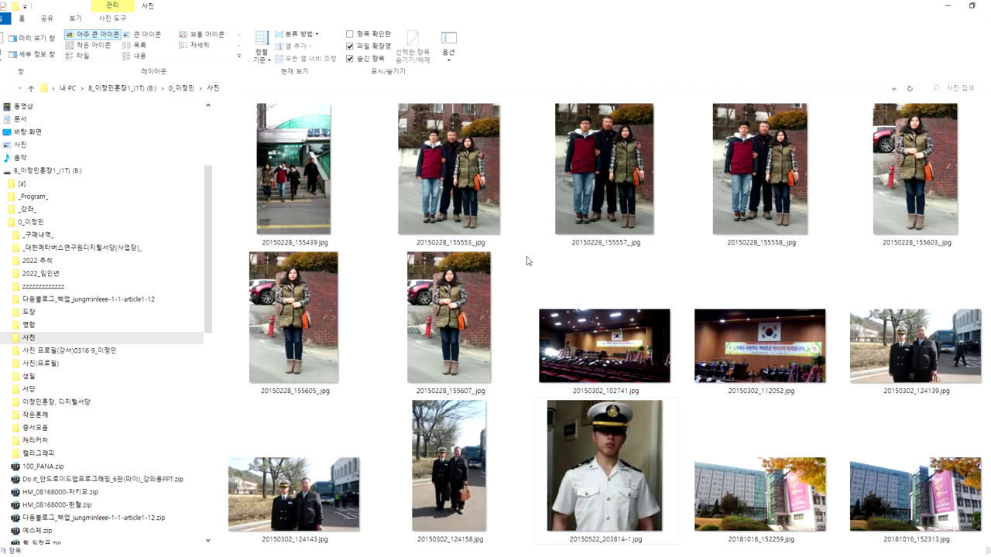
Look through the 사진 folder from the 2015 uniform and ceremony photos down to the 2020 self-portraits, leaving nothing selected.
mouse_move(594, 426)
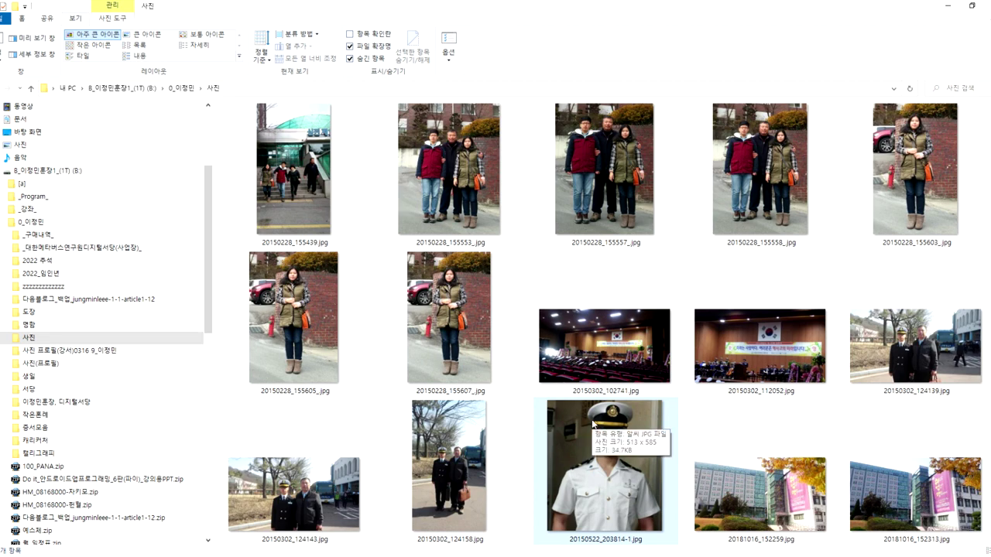
scroll(583, 418, "down", 6)
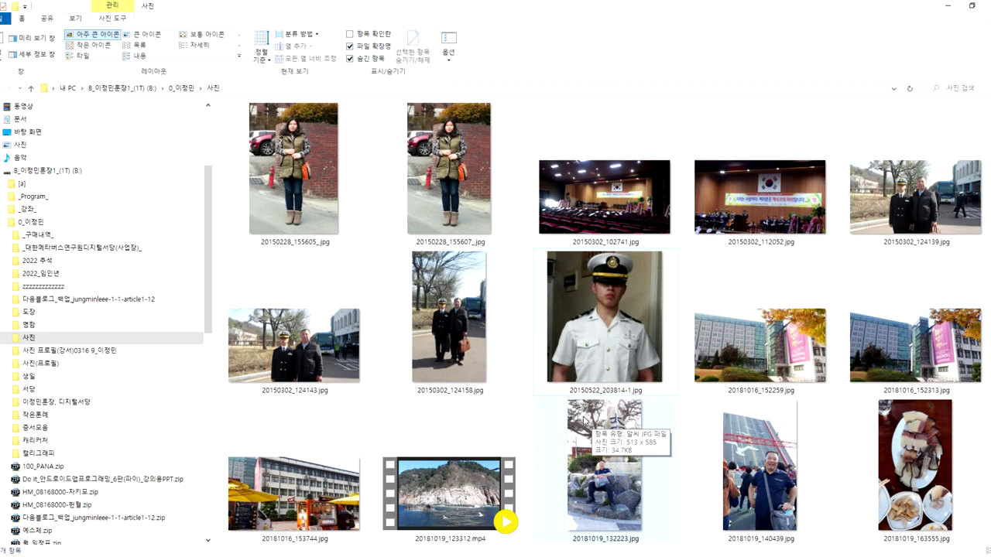
scroll(583, 418, "down", 4)
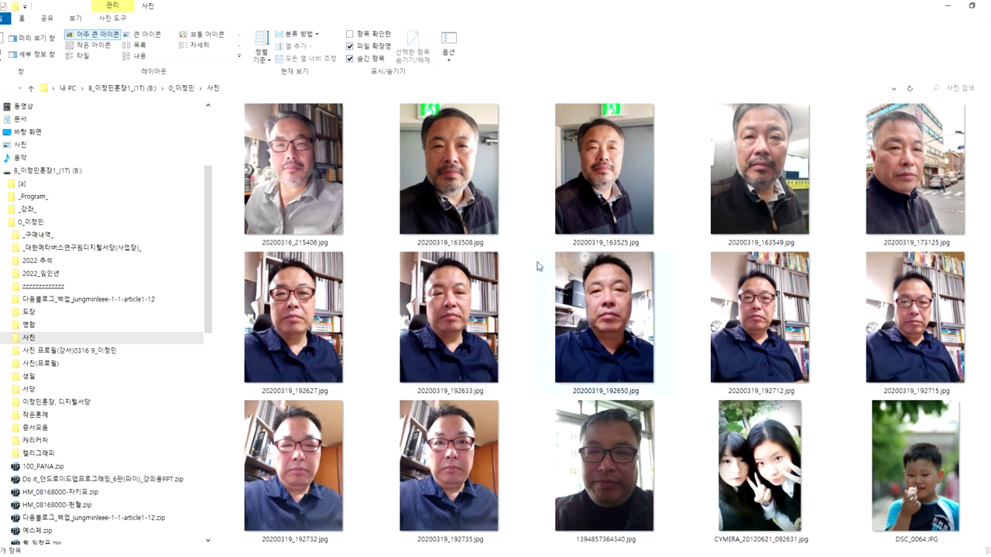
left_click_drag(533, 249, 689, 430)
left_click(683, 432)
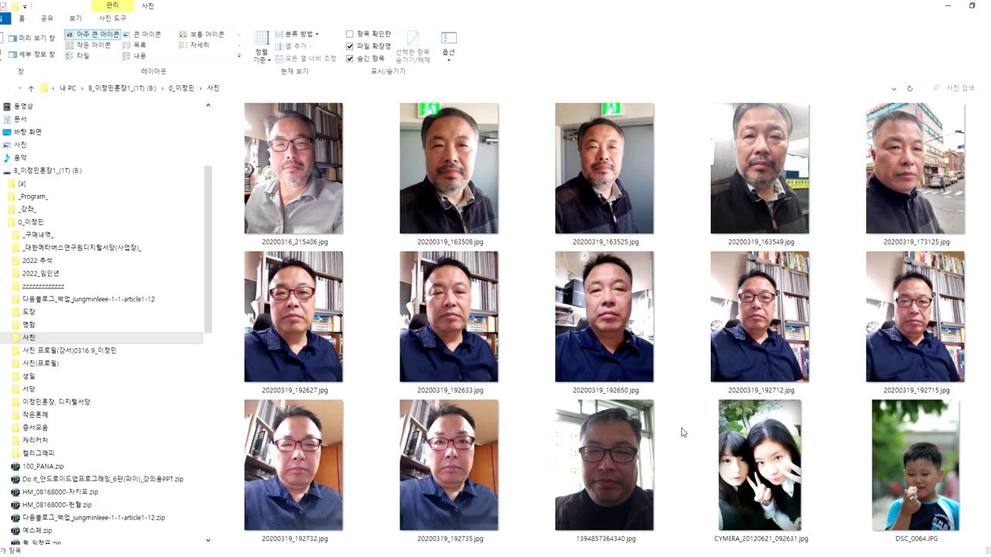
Browse the remaining photos in the 사진 folder, from the ljm portraits to the family pictures and pencil-sketch portraits.
scroll(683, 432, "down", 6)
scroll(682, 432, "down", 5)
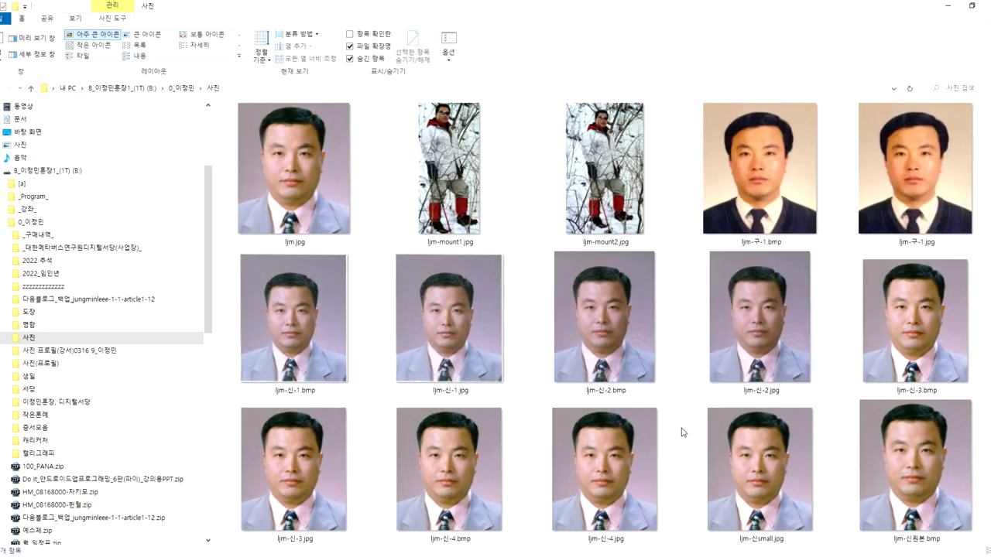
scroll(682, 432, "down", 8)
scroll(681, 432, "up", 10)
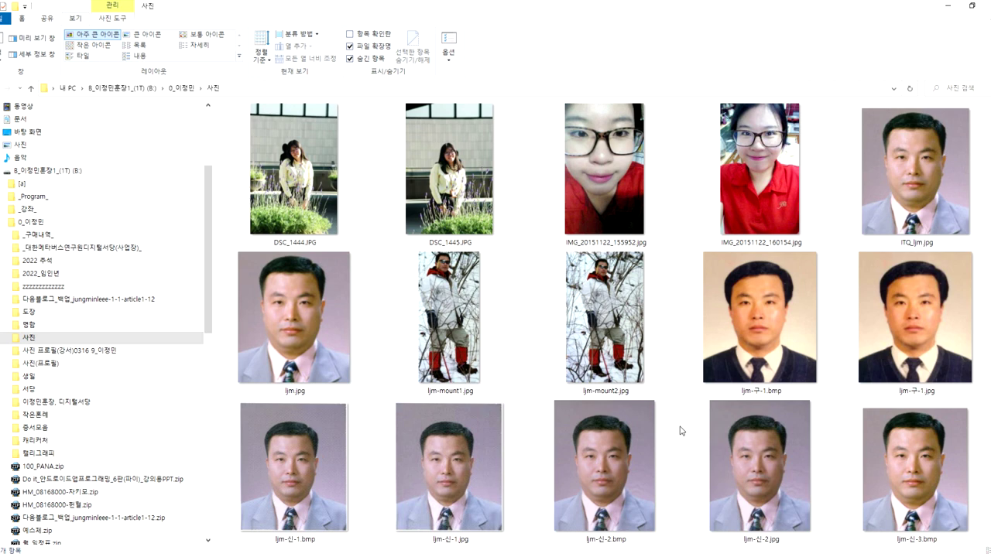
mouse_move(606, 405)
left_click(677, 261)
left_click(681, 256)
scroll(683, 361, "down", 3)
scroll(681, 363, "down", 3)
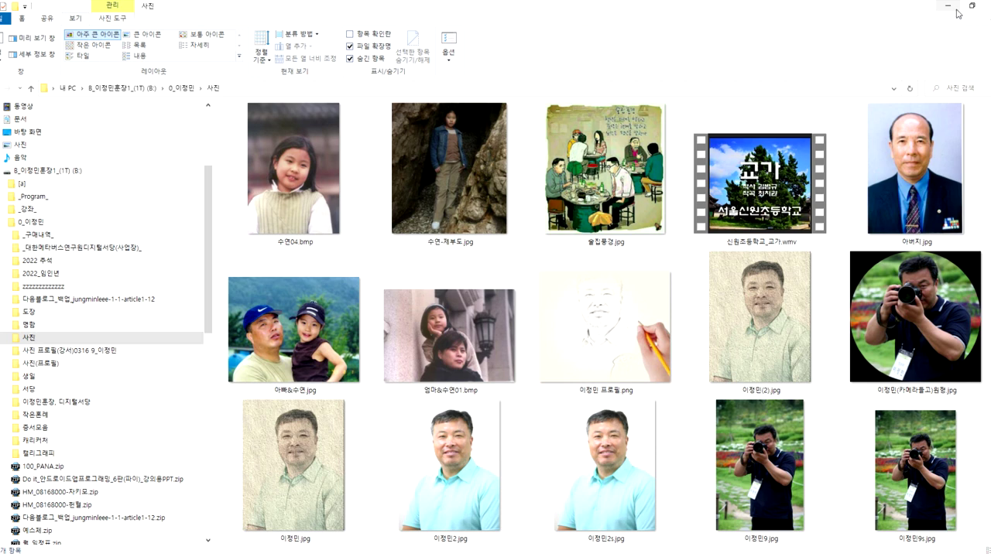
Open the 0316 profile photo folder, show its contents as extra large icons and look over the hanbok portraits to the end.
left_click(89, 351)
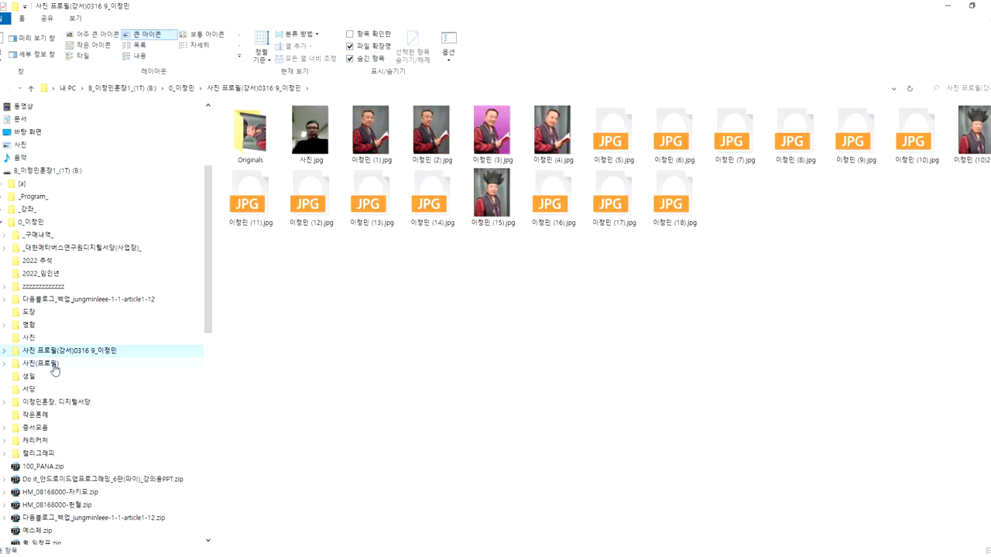
left_click(93, 34)
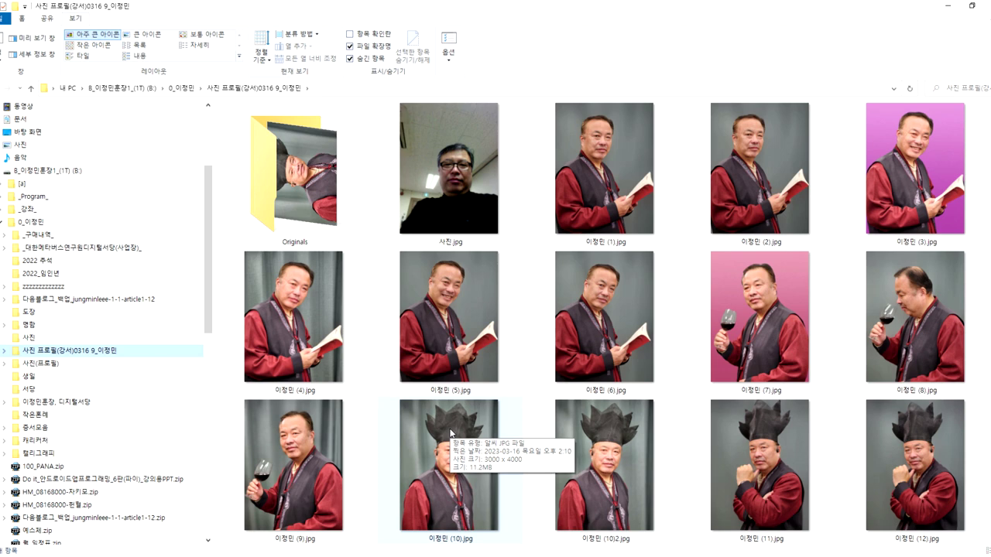
scroll(729, 446, "down", 3)
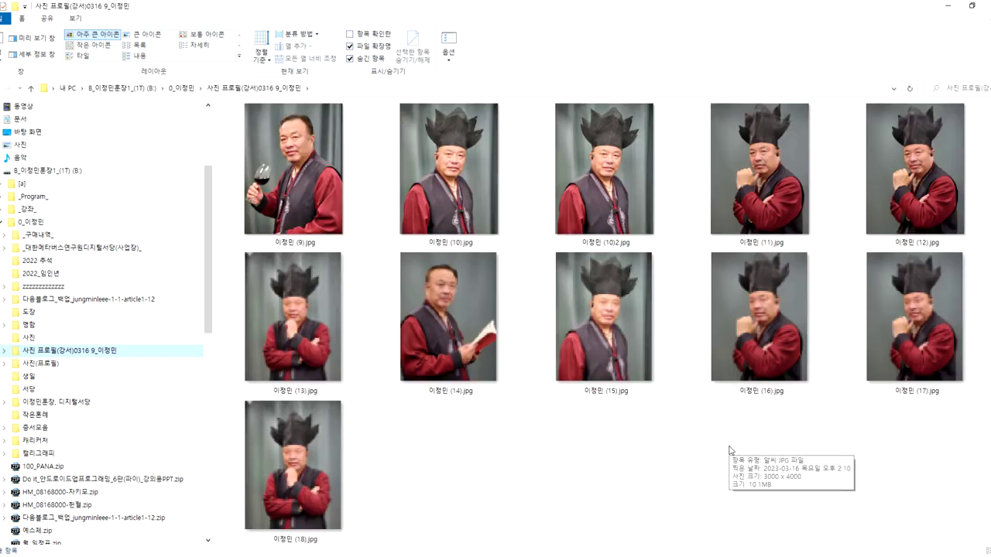
Open the 사진(프로필) folder, show it as extra large icons and browse its portraits to the end and back.
left_click(45, 363)
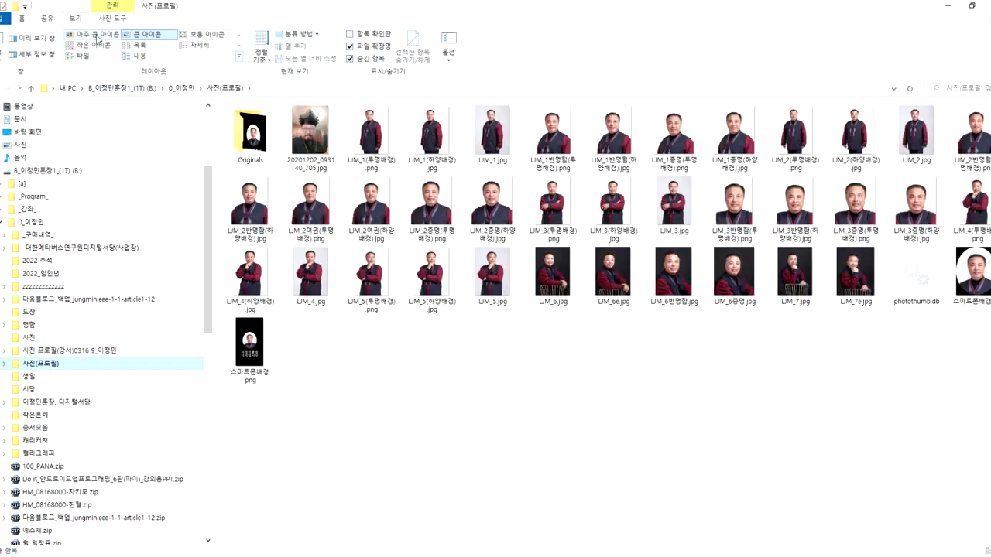
left_click(97, 35)
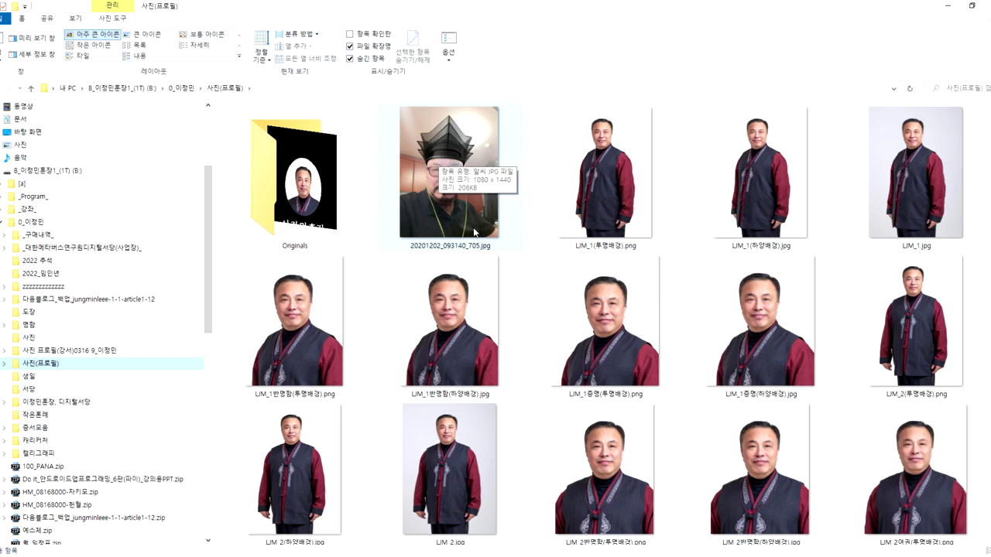
scroll(475, 231, "down", 10)
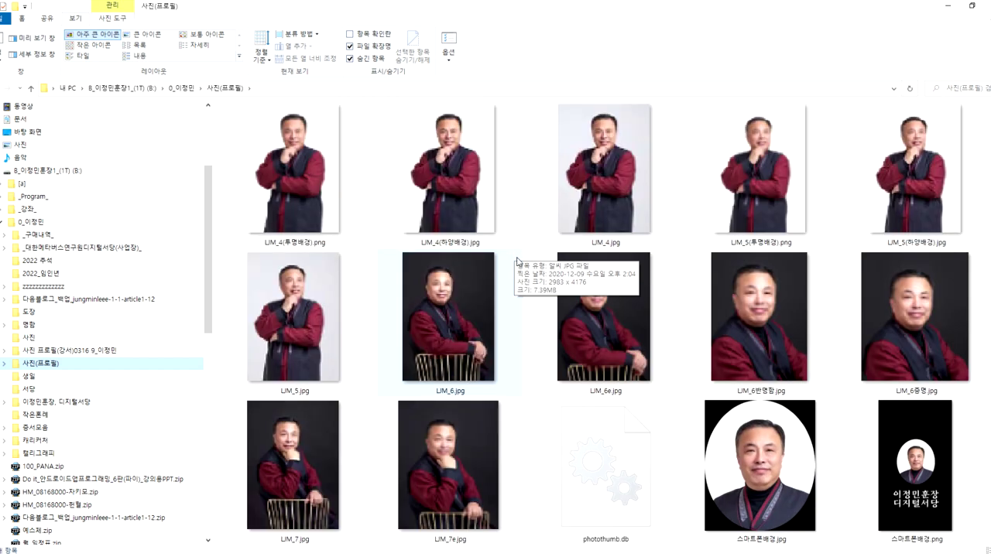
scroll(517, 263, "up", 10)
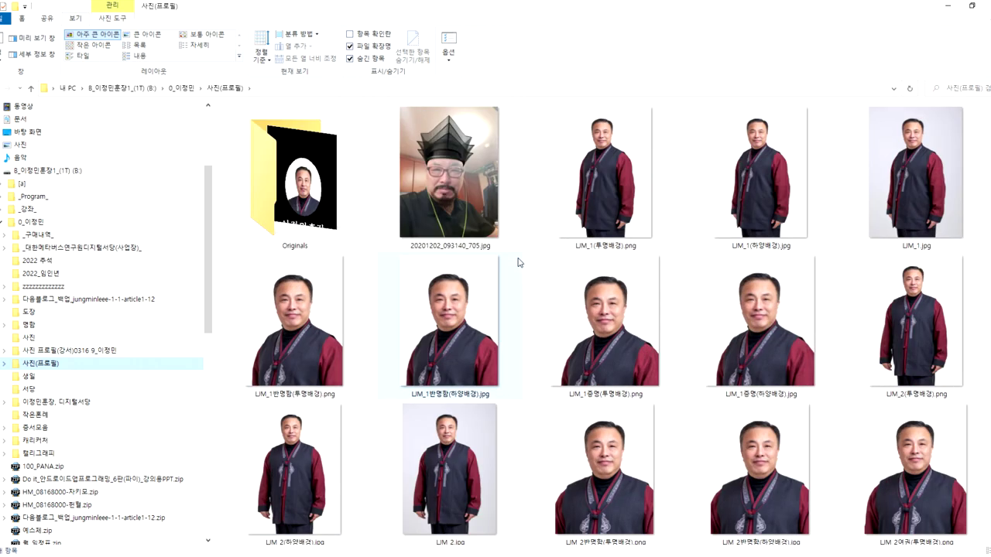
Check the 생일 folder, show the 서당 folder's drawings as extra large icons and select 서당(투명).png.
left_click(52, 378)
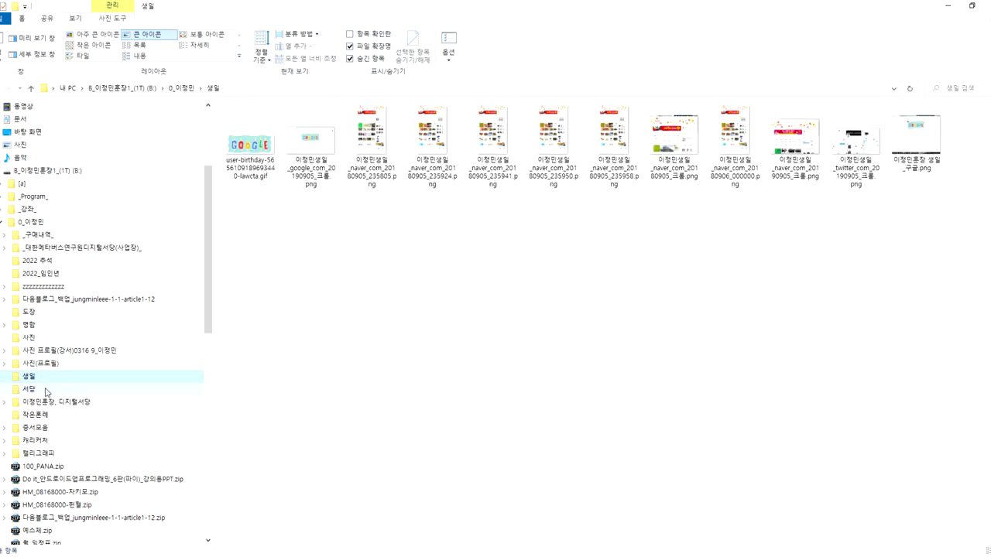
left_click(46, 392)
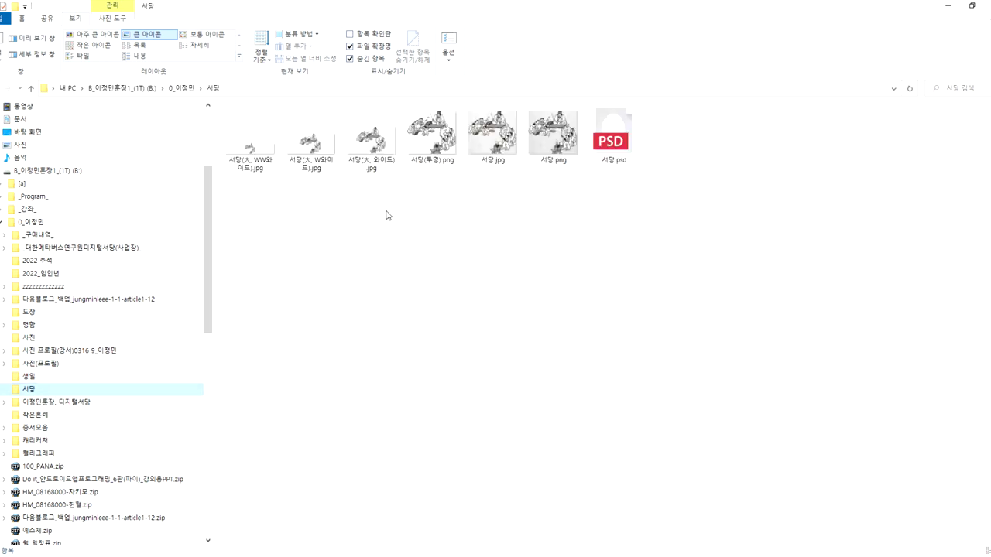
left_click(91, 36)
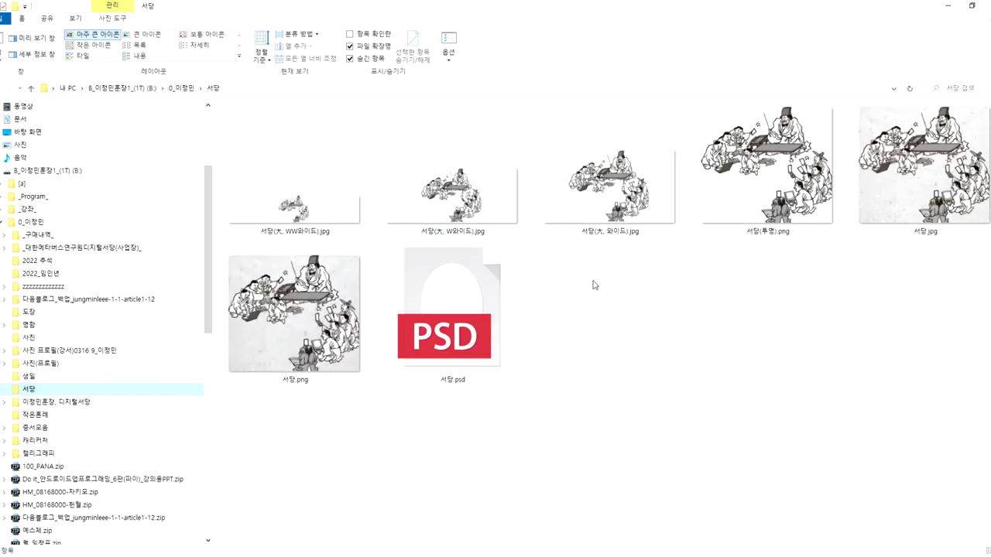
left_click(799, 201)
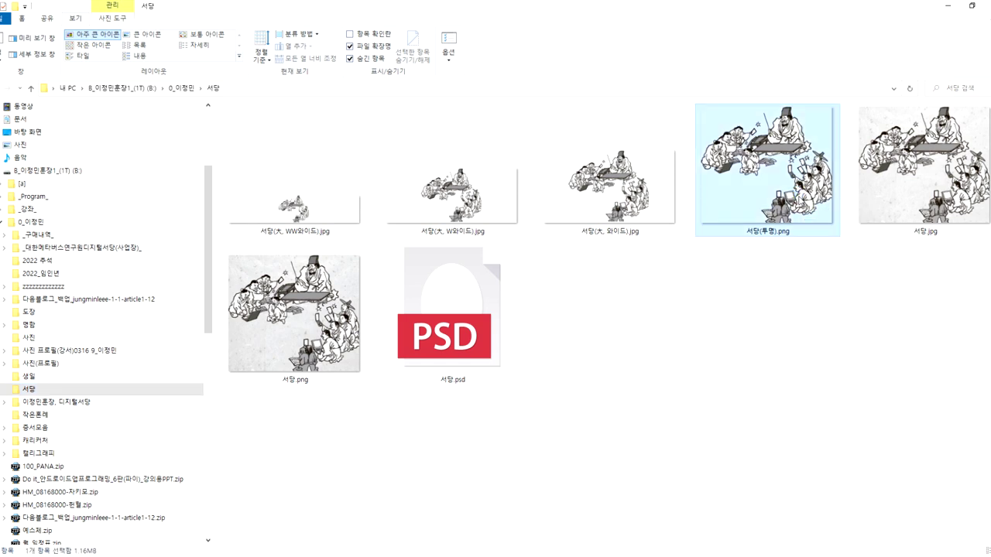
Open 서당.png in the 알씨 image viewer, examine the students' phones and laptop up close, view the whole drawing and close the viewer.
left_click(337, 329)
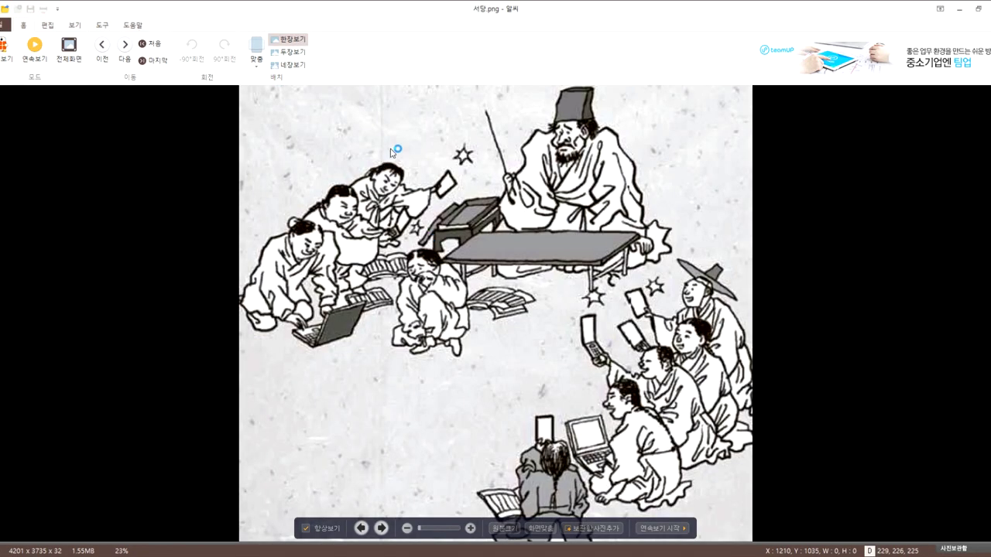
left_click_drag(394, 142, 517, 252)
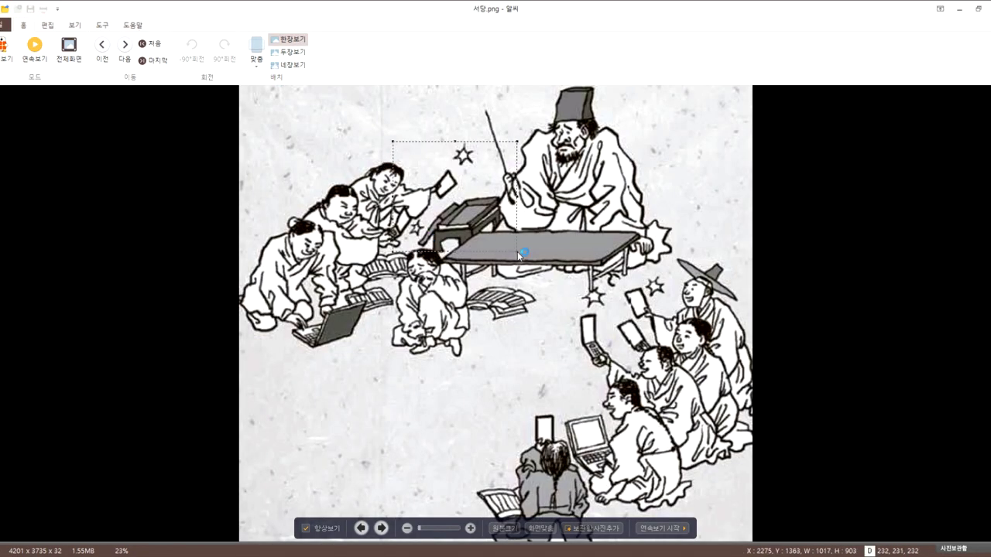
left_click(453, 203)
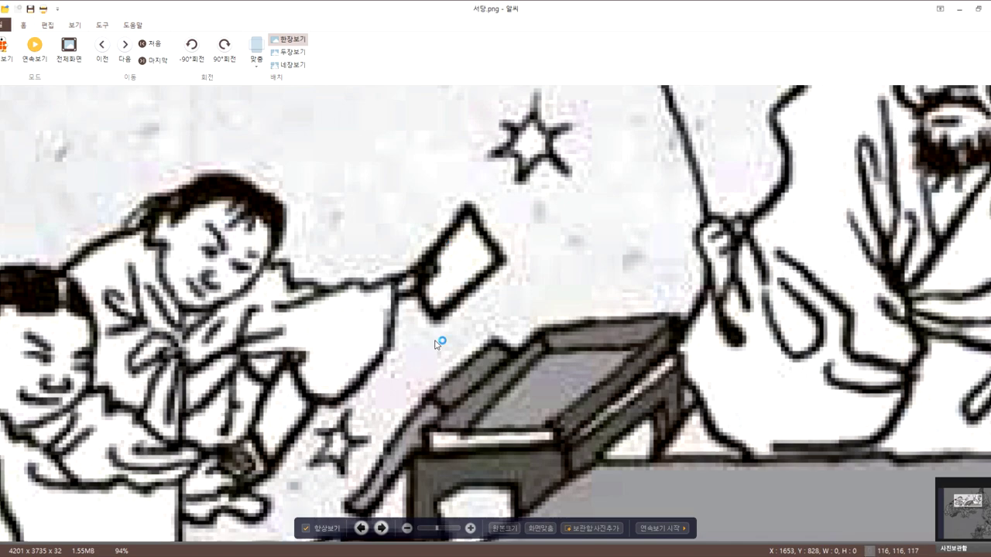
scroll(425, 372, "down", 10)
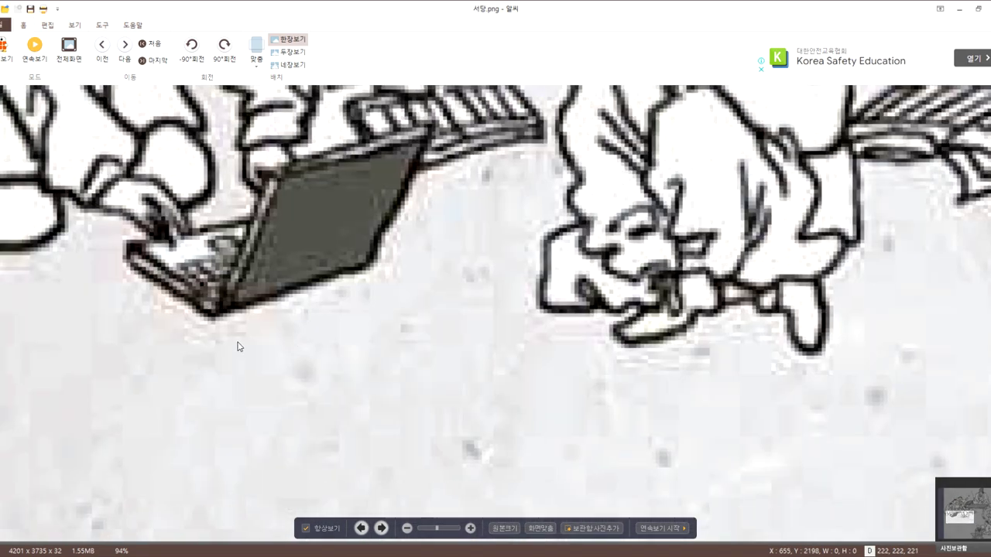
scroll(380, 305, "right", 10)
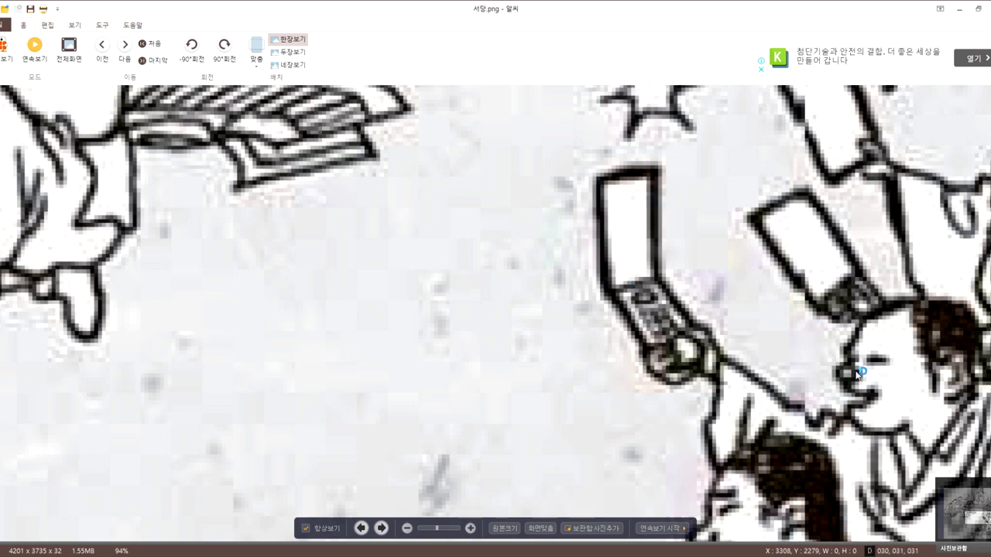
left_click_drag(815, 356, 613, 339)
scroll(613, 339, "down", 5)
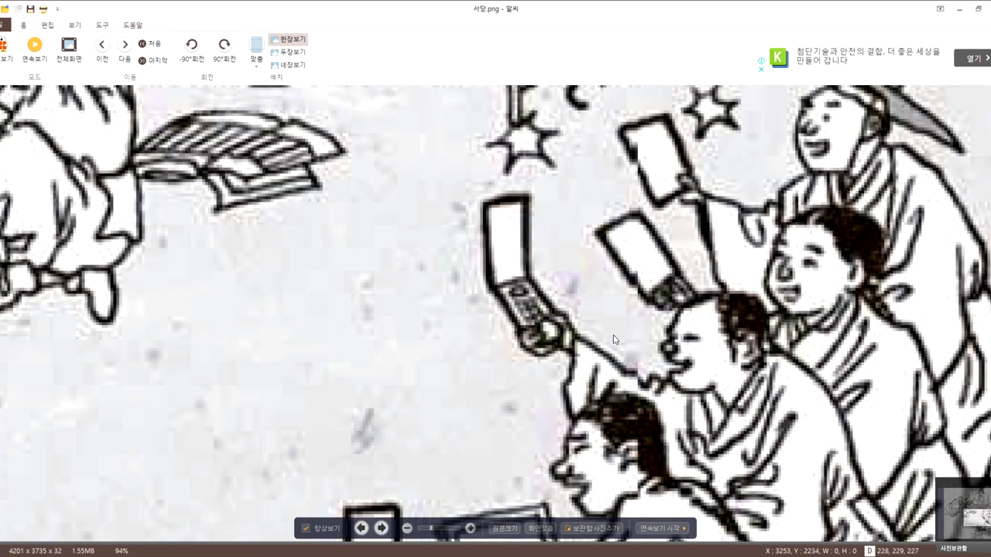
scroll(613, 335, "down", 5)
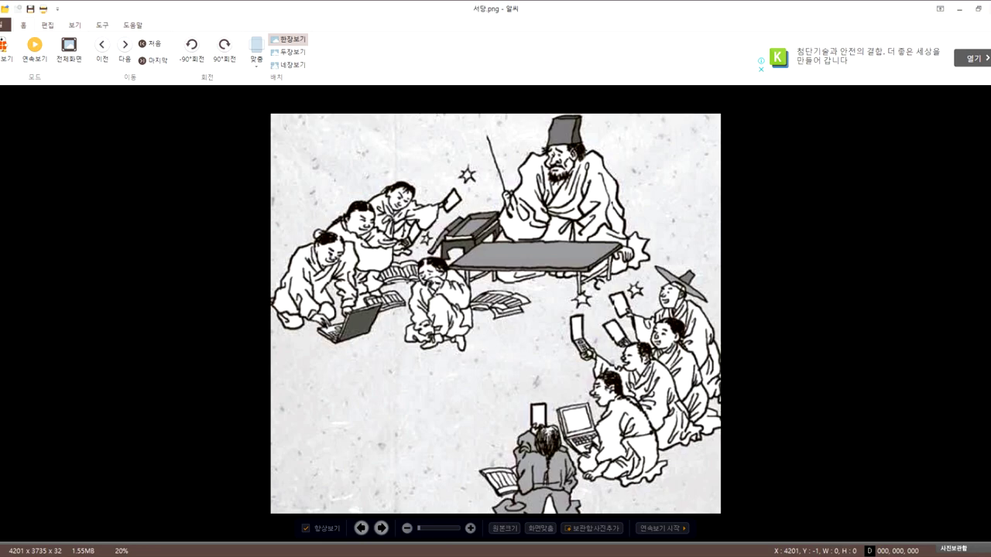
key("Escape")
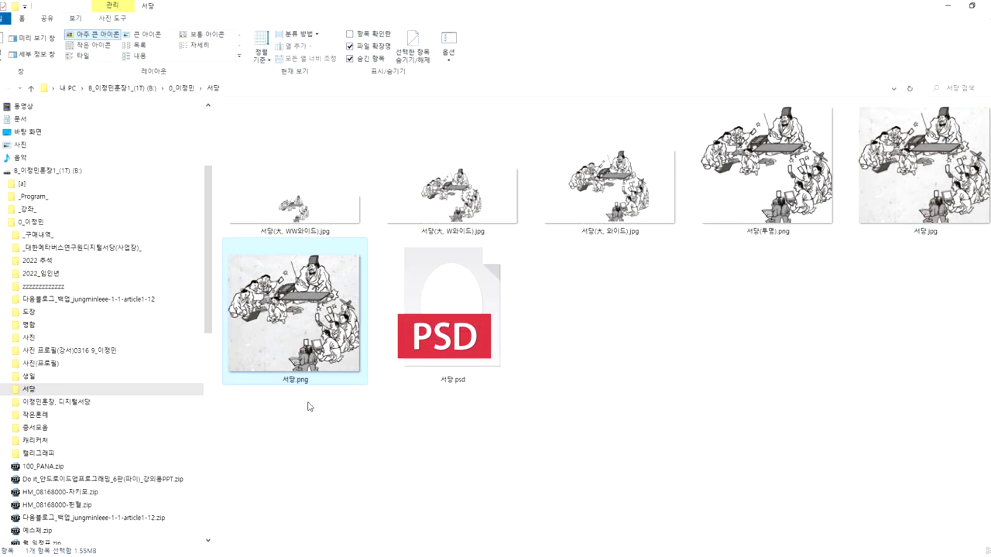
Look at the 디지털서당 calligraphy folder and the wedding photos in the 작은혼례 folder.
left_click(62, 403)
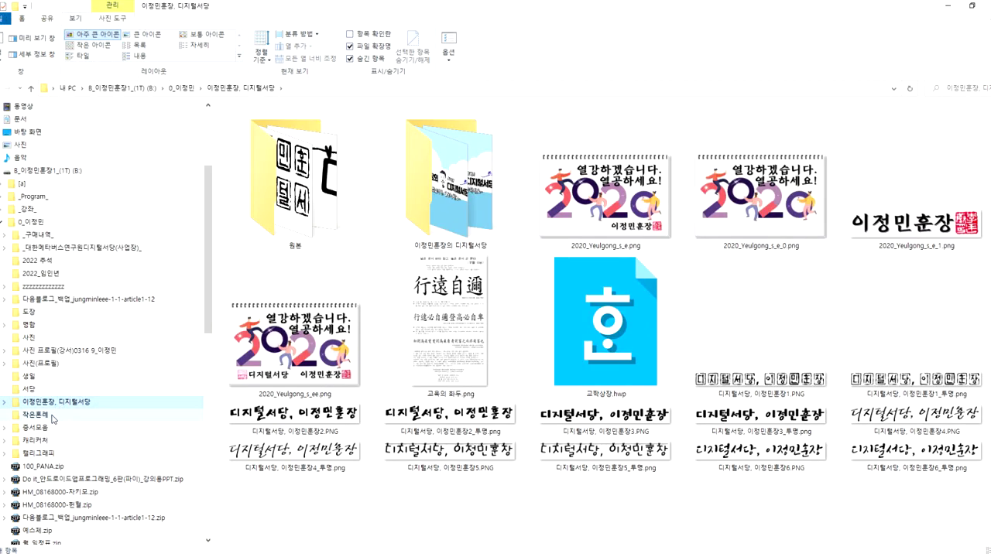
left_click(53, 419)
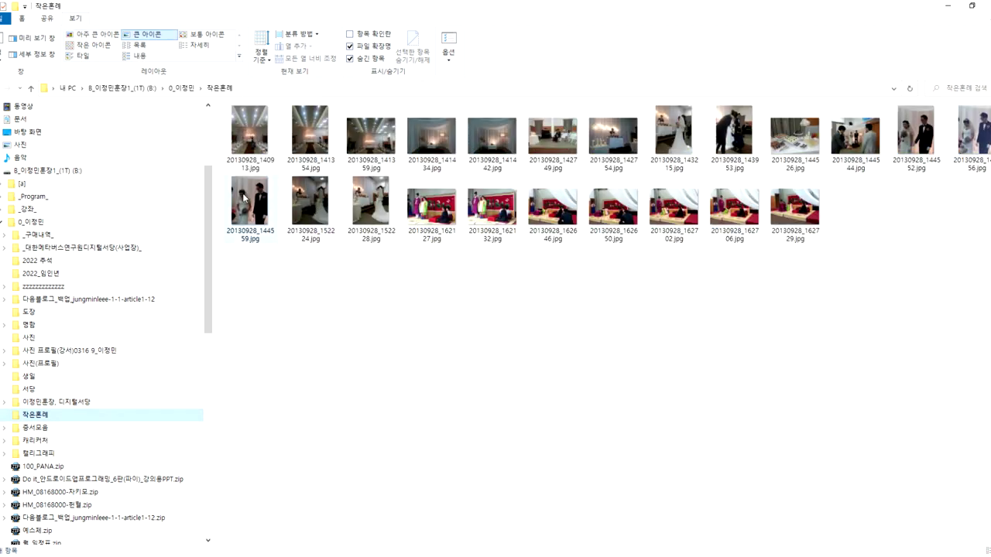
Open the 증서모음 folder and view the award certificates in its 상장&표창장&포장증 subfolder.
left_click(42, 428)
left_click(43, 442)
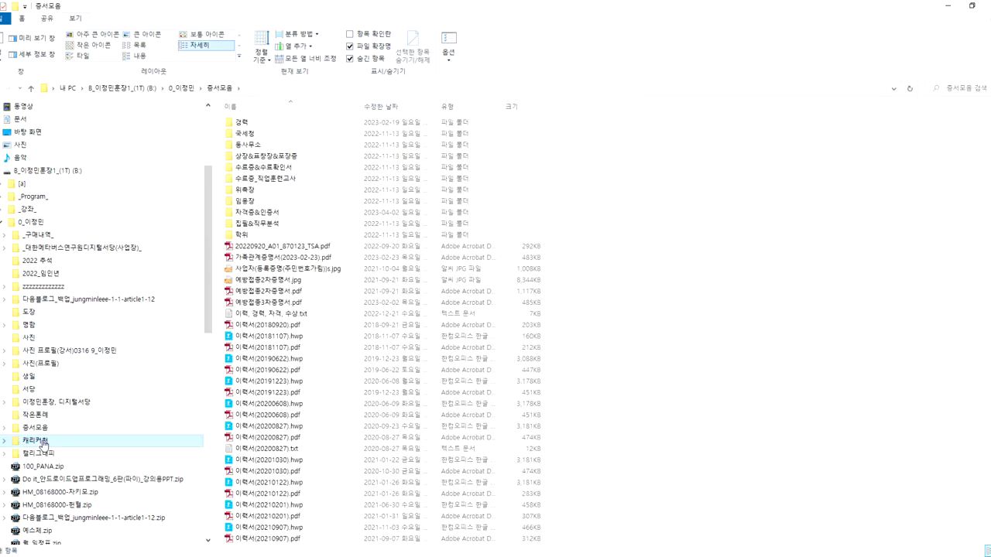
left_click(42, 428)
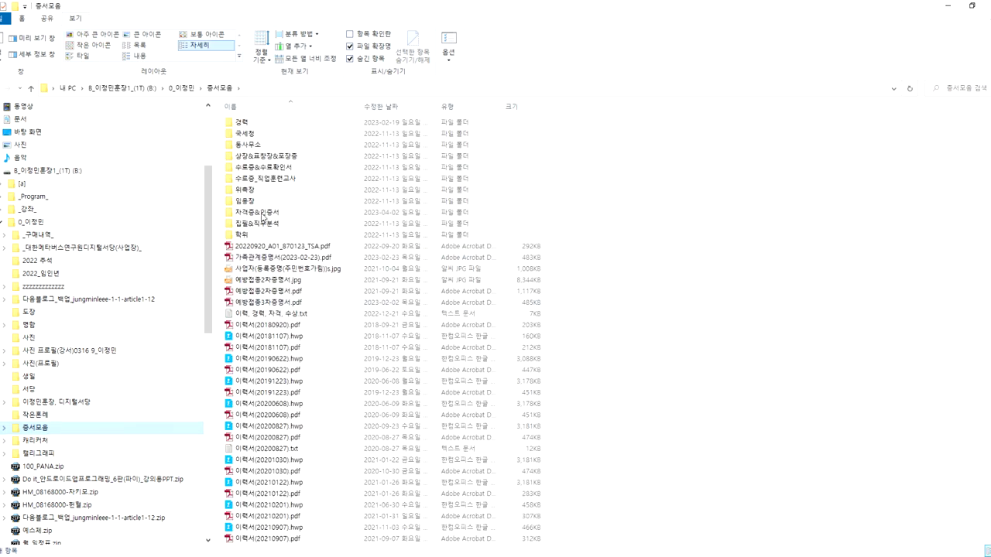
double_click(271, 155)
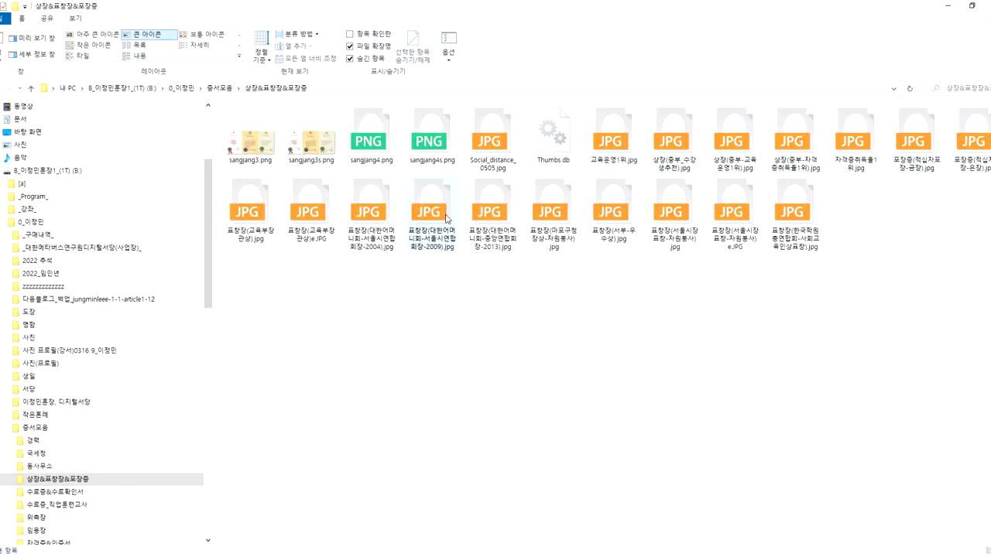
scroll(58, 495, "down", 2)
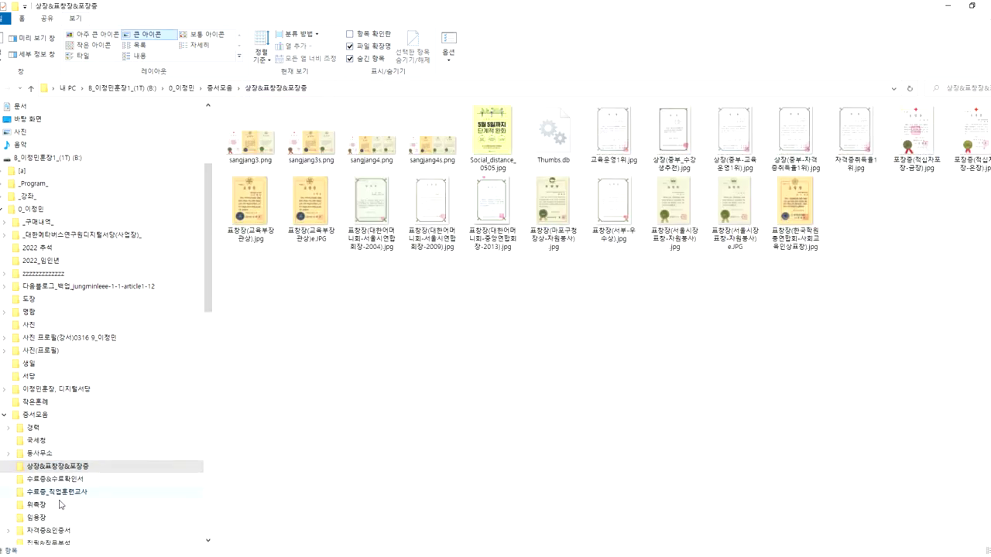
Check the 임용장 subfolder, show the 자격증&인증서 subfolder as extra large icons and browse its certificates.
left_click(39, 480)
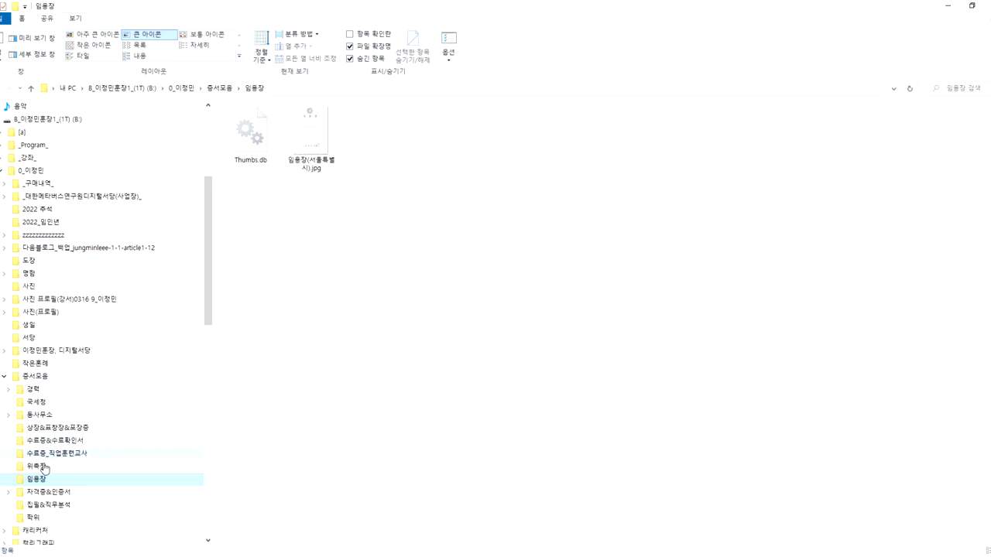
left_click(45, 493)
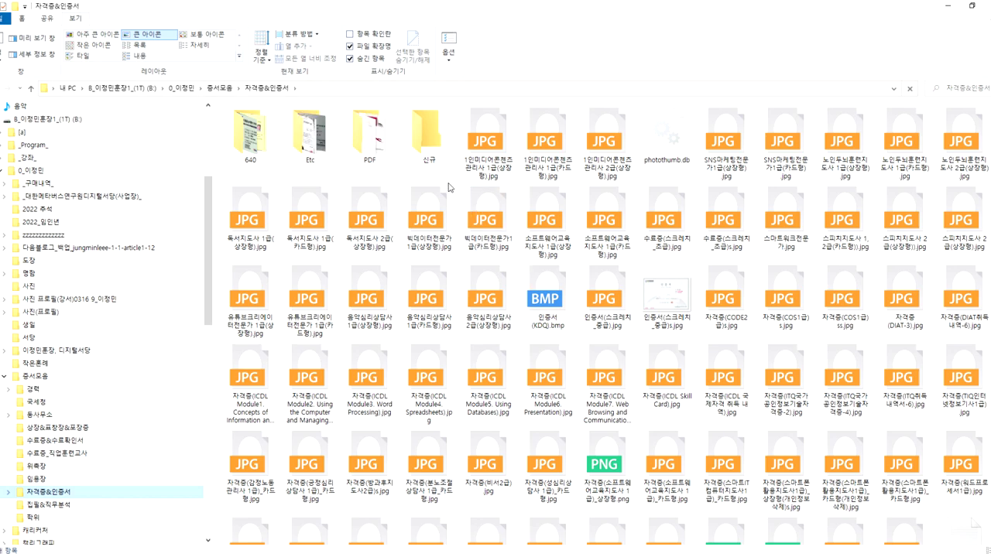
left_click(93, 35)
scroll(597, 310, "down", 15)
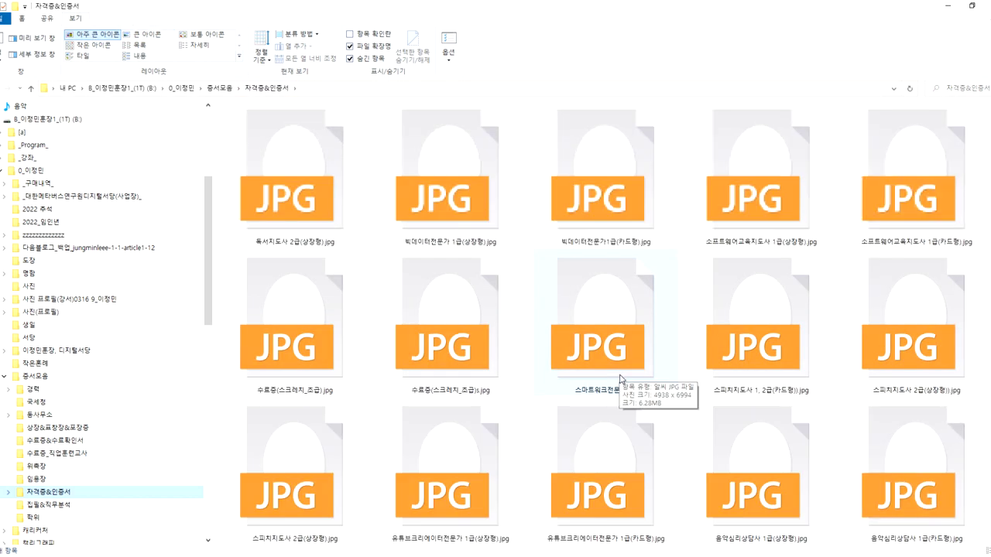
Browse the remaining certificates in the 자격증&인증서 folder, and check the 집필&직무분석 and 학위 subfolders.
scroll(622, 383, "down", 10)
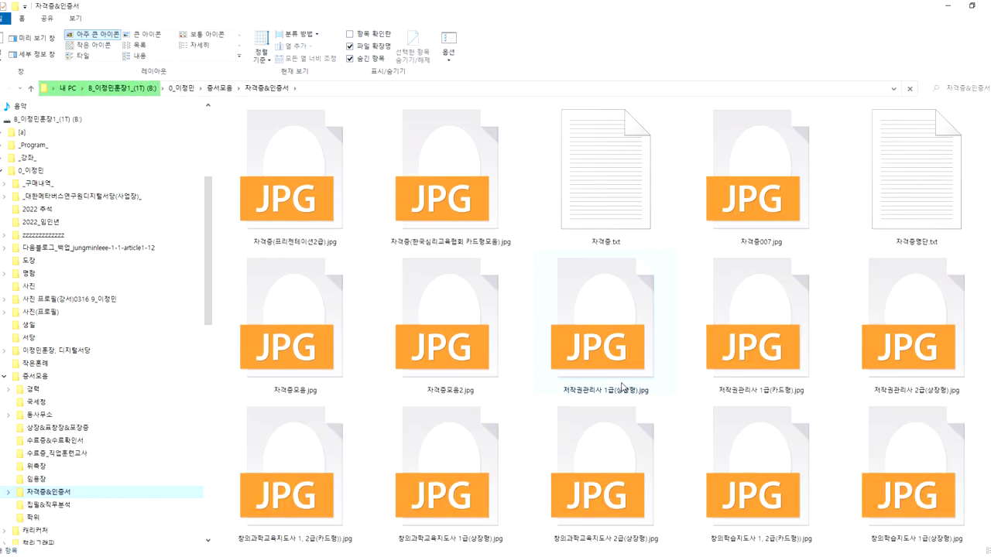
left_click(70, 505)
left_click(86, 517)
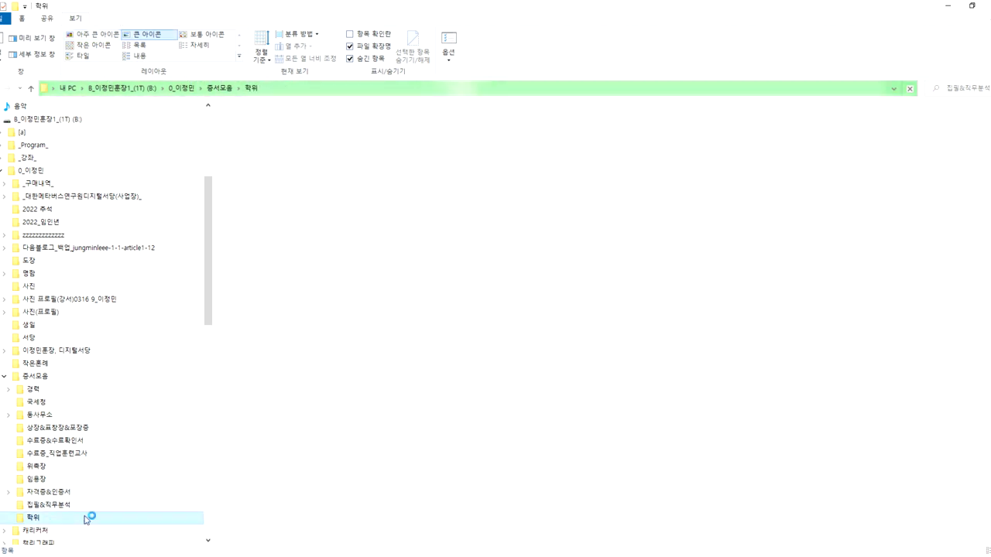
Return to the 작은혼례 folder and look over all of its wedding photos, leaving none selected.
left_click(45, 367)
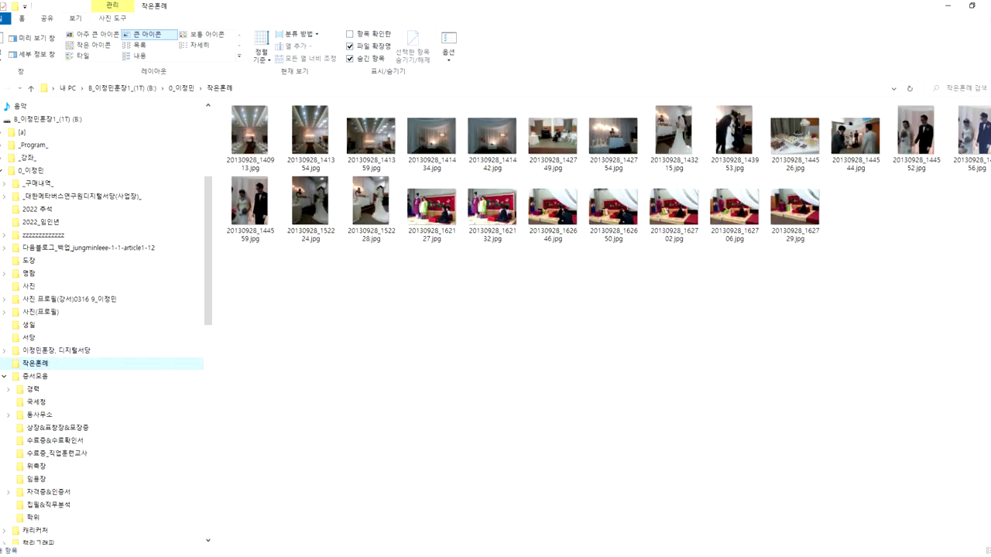
left_click_drag(990, 296, 209, 109)
left_click(273, 296)
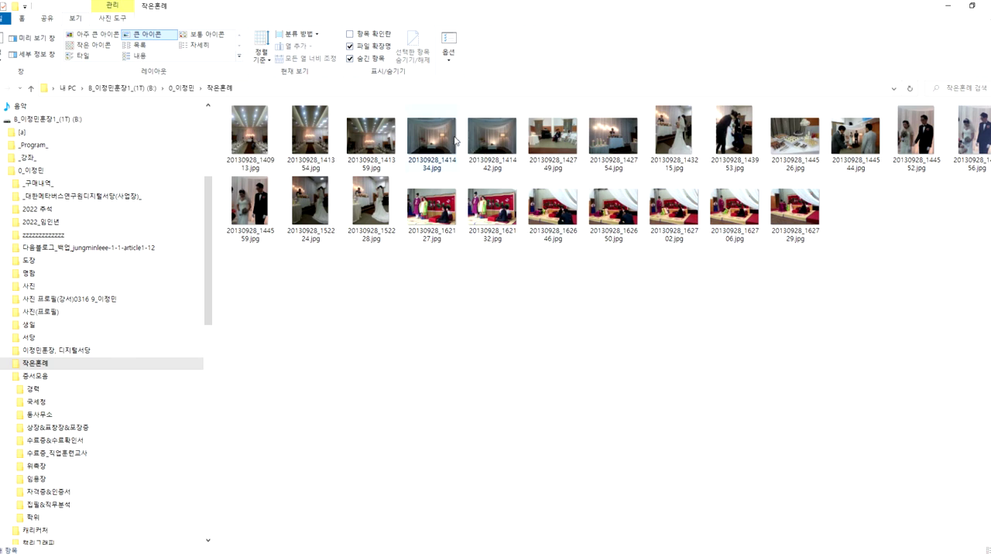
left_click_drag(990, 259, 247, 114)
left_click(322, 272)
Look through the 디지털서당 calligraphy folder, the 서당 drawings and the 명함 business card folder.
left_click(72, 354)
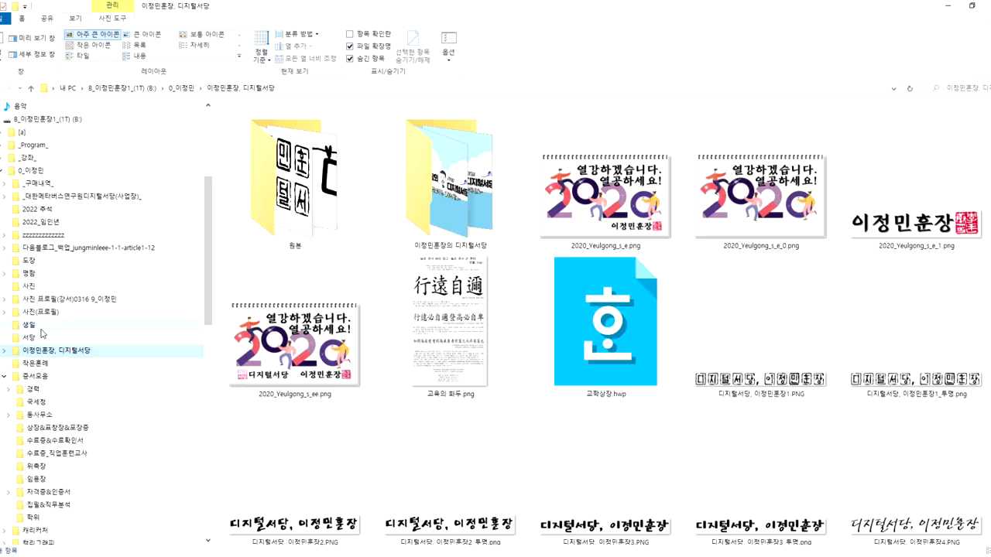
left_click(62, 338)
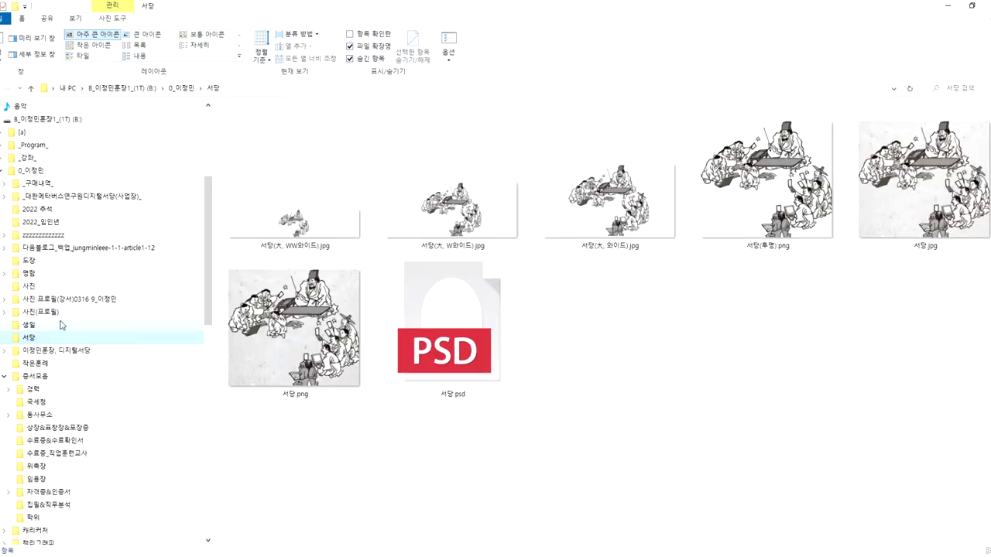
left_click(42, 277)
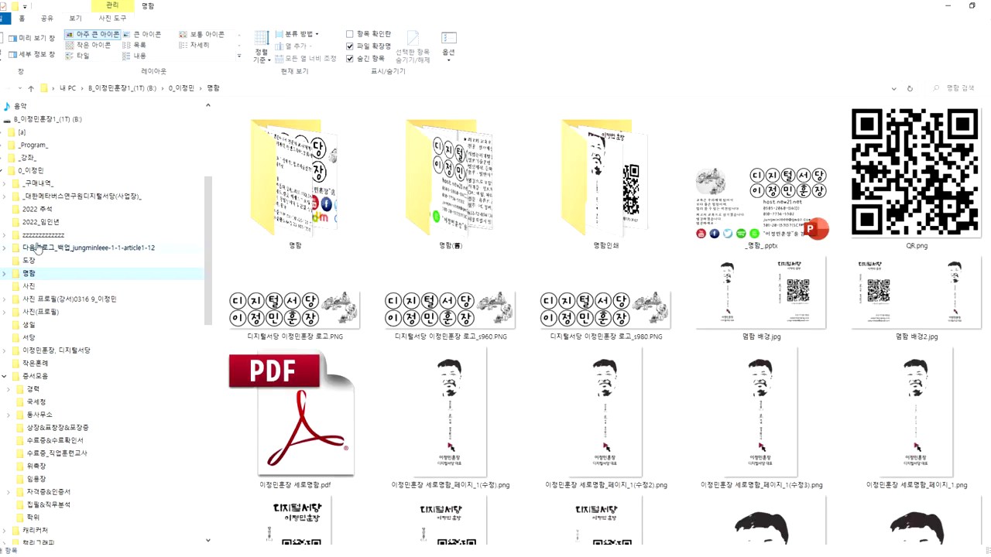
Collapse the personal folder's tree, open the 1_도서모음_ folder and browse its list of book files.
left_click(5, 170)
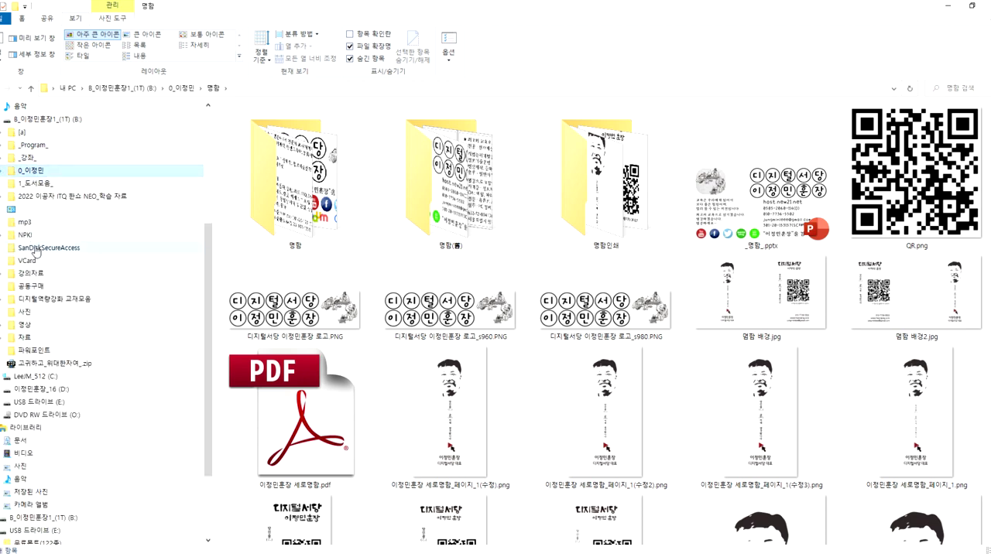
left_click(43, 183)
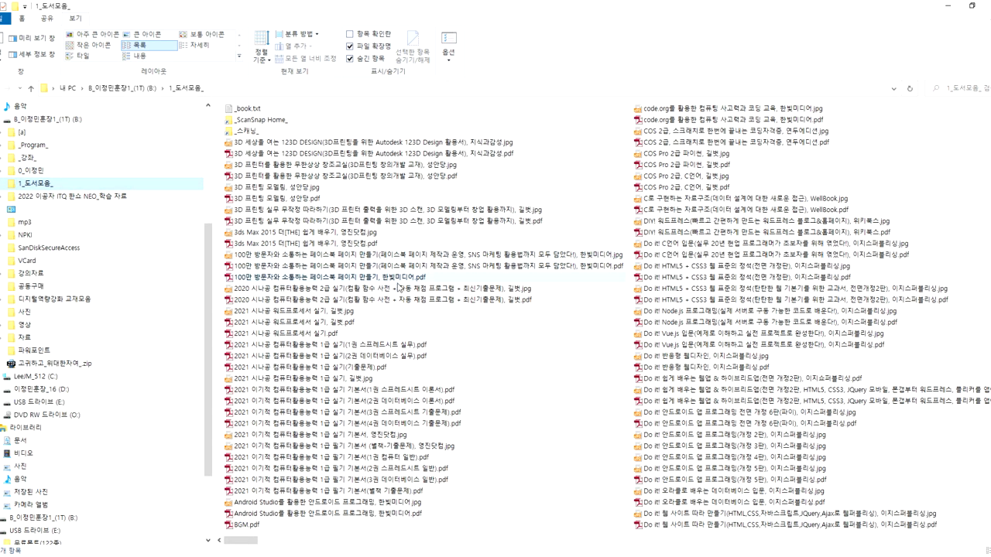
scroll(418, 369, "down", 6)
scroll(418, 369, "down", 5)
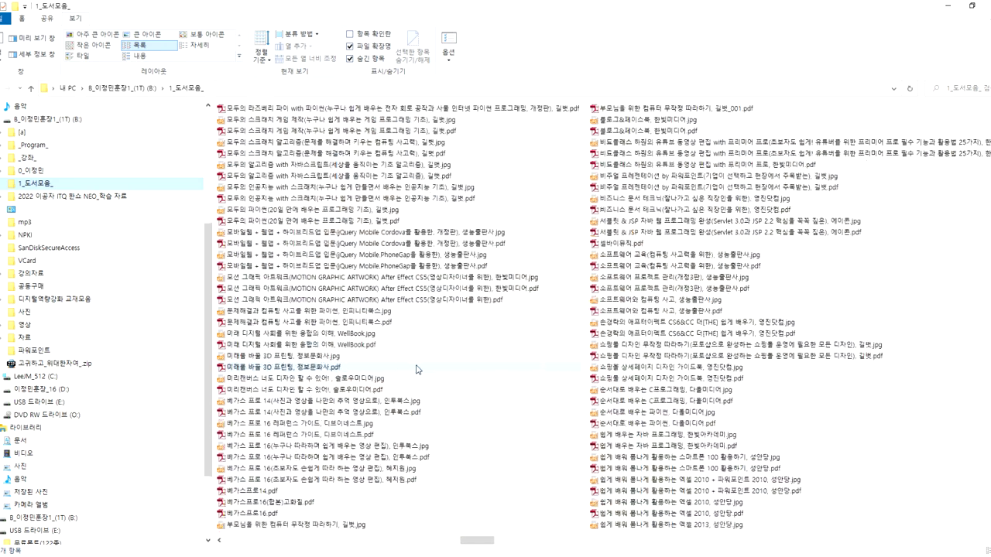
scroll(418, 369, "down", 5)
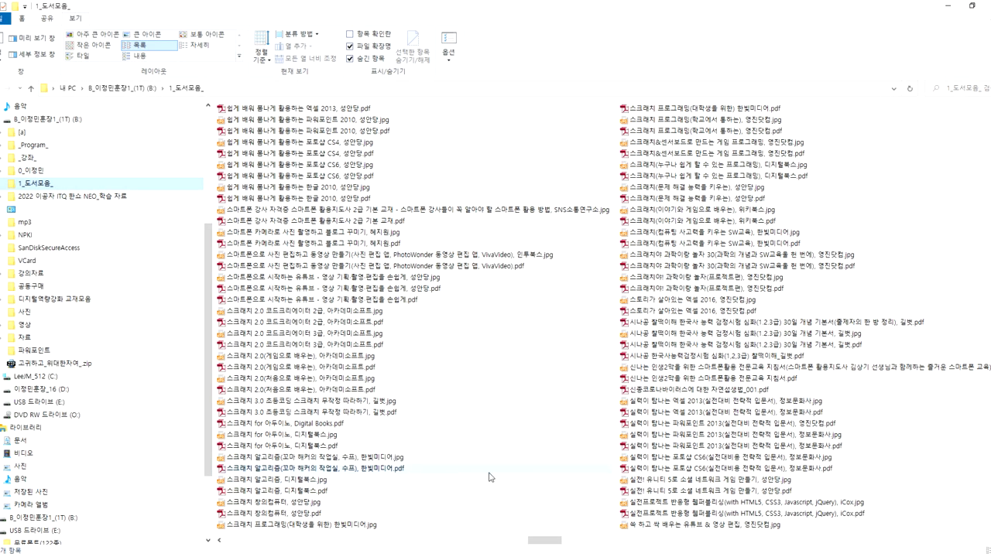
Examine how the 스크래치 알고리즘, 스크래치 창의컴퓨터 and 포토샵 CS6 book files are named by title and publisher.
double_click(518, 480)
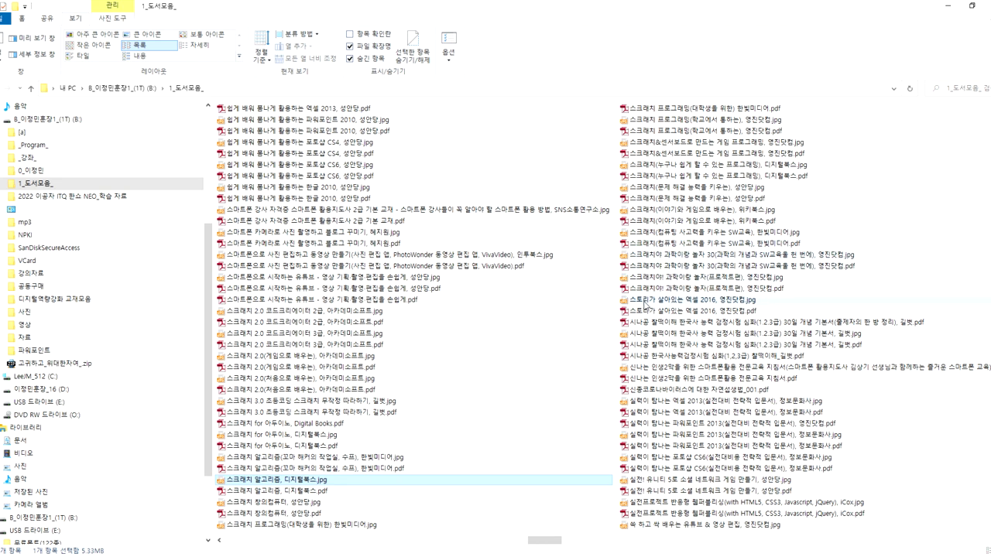
left_click(389, 470)
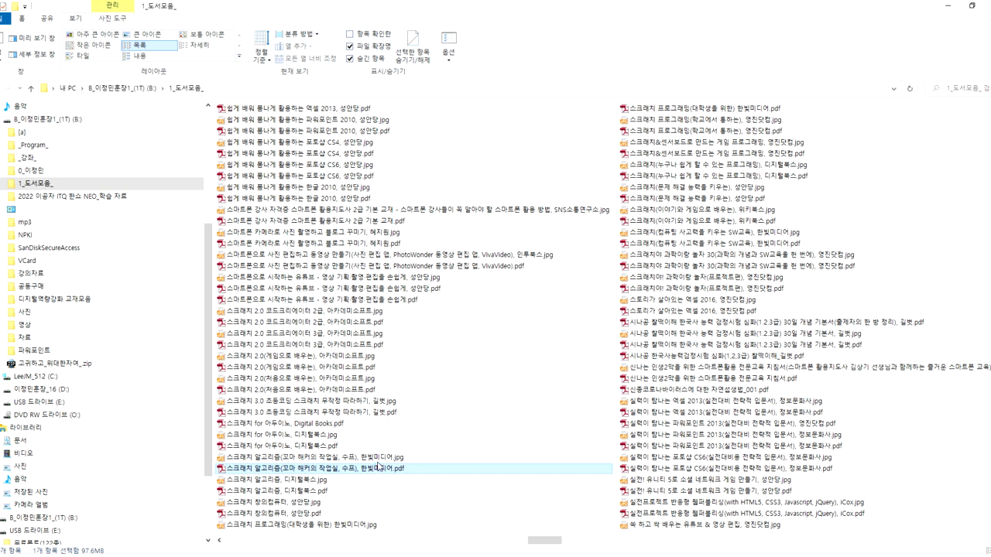
left_click(380, 459)
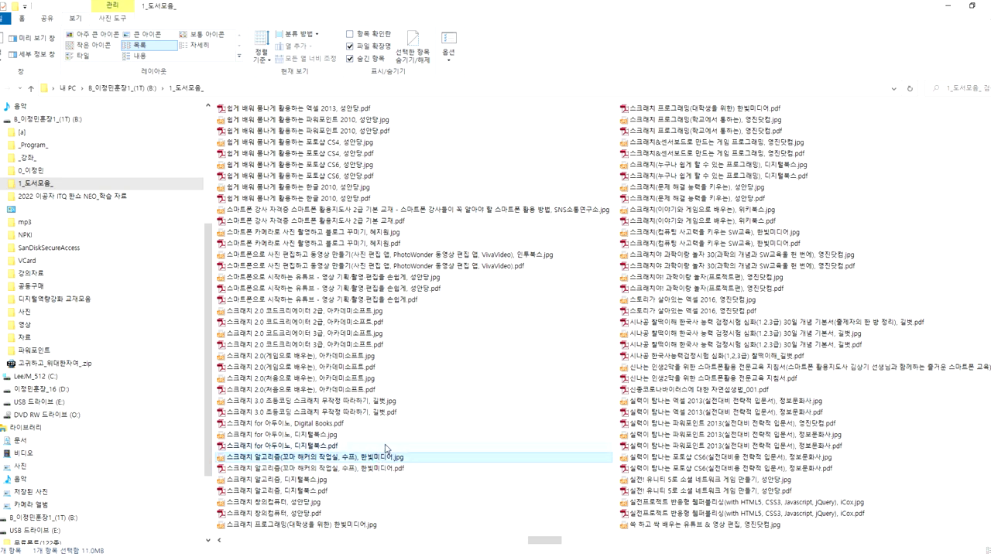
left_click(323, 481)
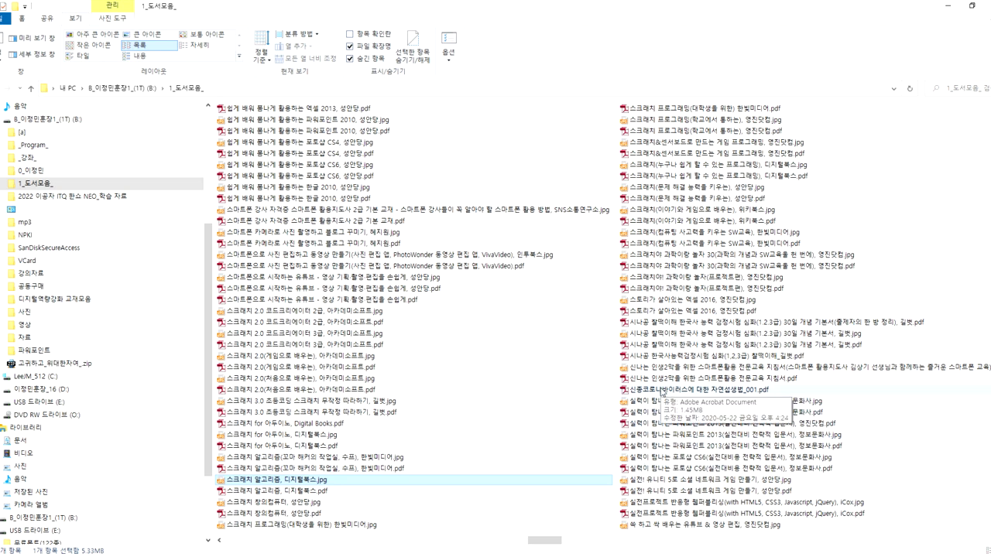
left_click(304, 494)
left_click(304, 503)
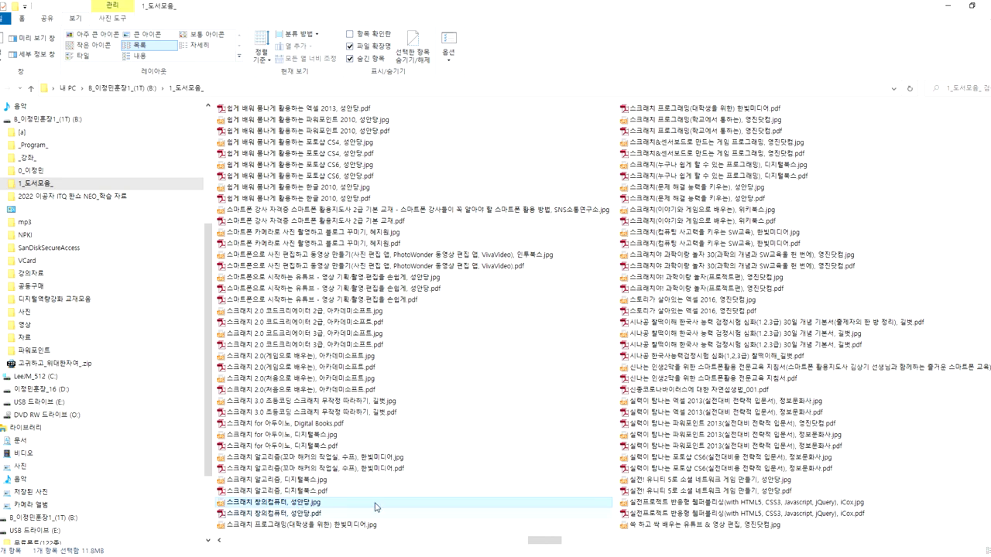
left_click(496, 492)
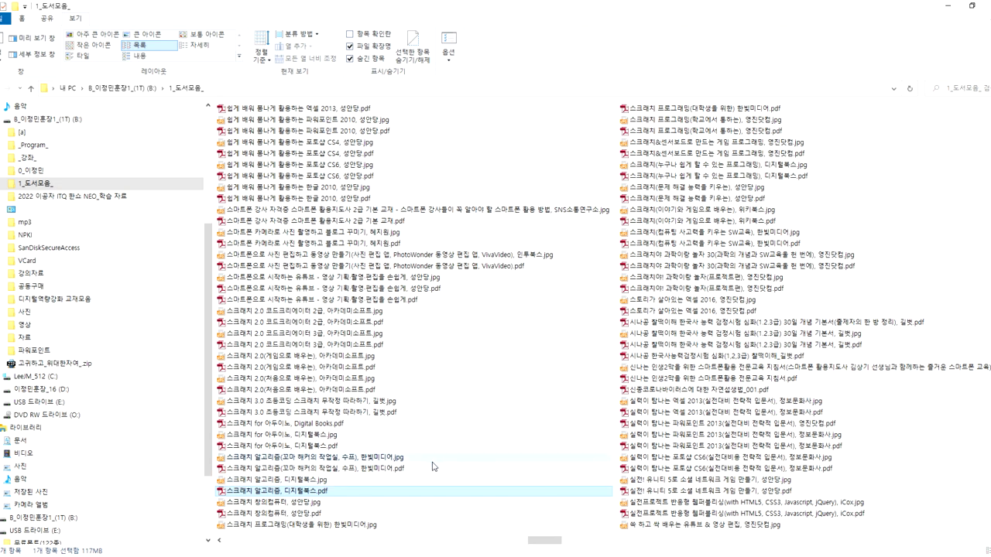
left_click(658, 469)
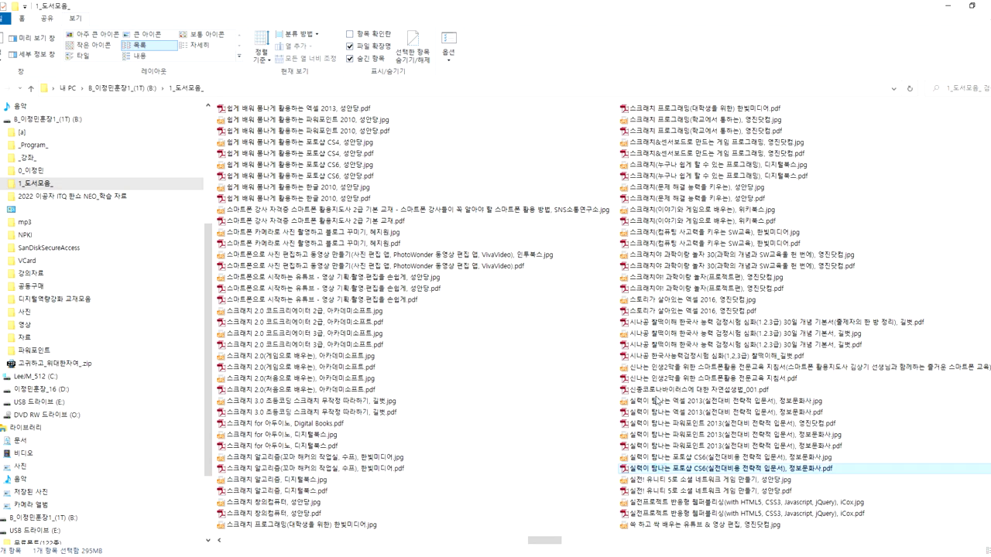
Show the 1_도서모음_ folder as extra large icons from its start and browse the book covers beside their PDFs.
scroll(442, 398, "left", 10)
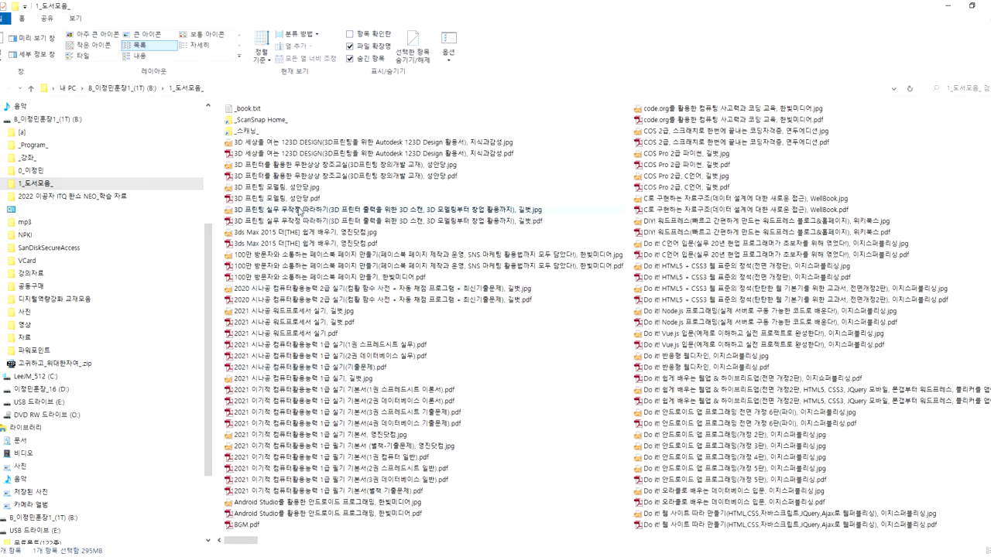
left_click(92, 35)
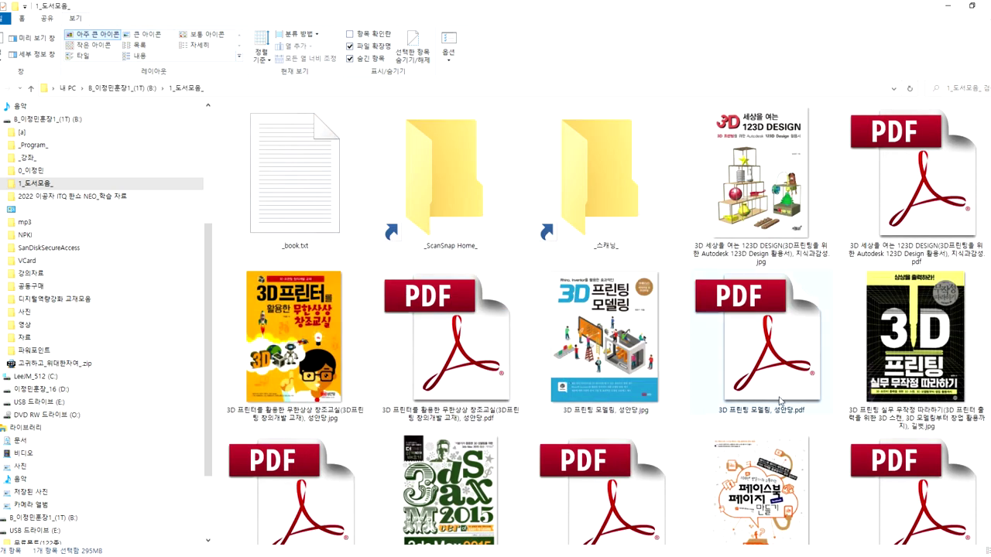
scroll(780, 401, "down", 2)
scroll(744, 364, "down", 2)
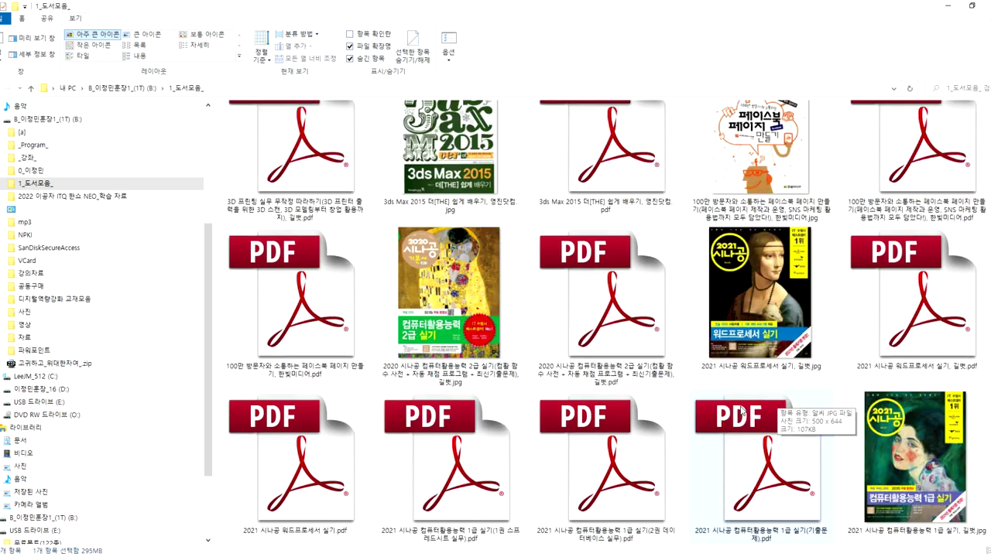
scroll(738, 361, "down", 4)
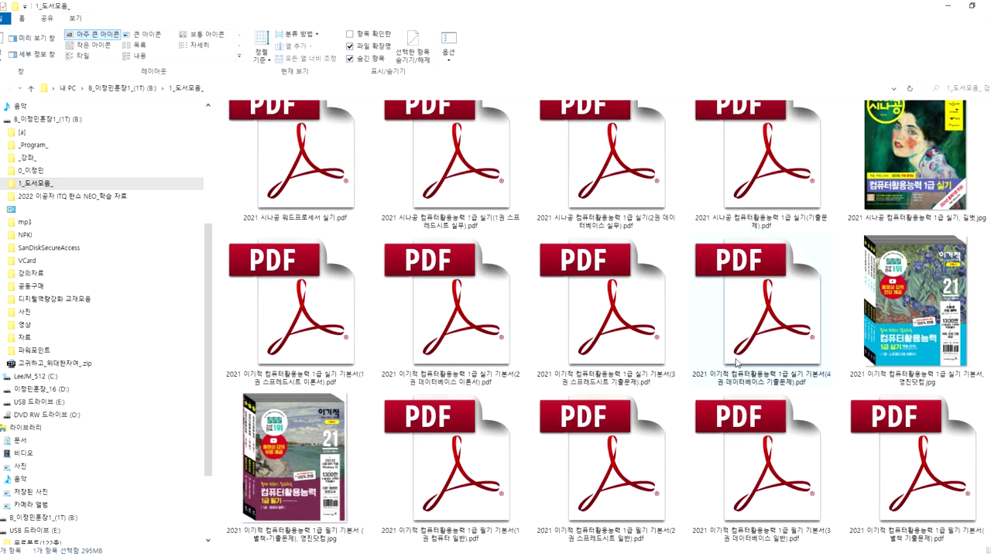
scroll(738, 361, "down", 4)
scroll(738, 360, "down", 2)
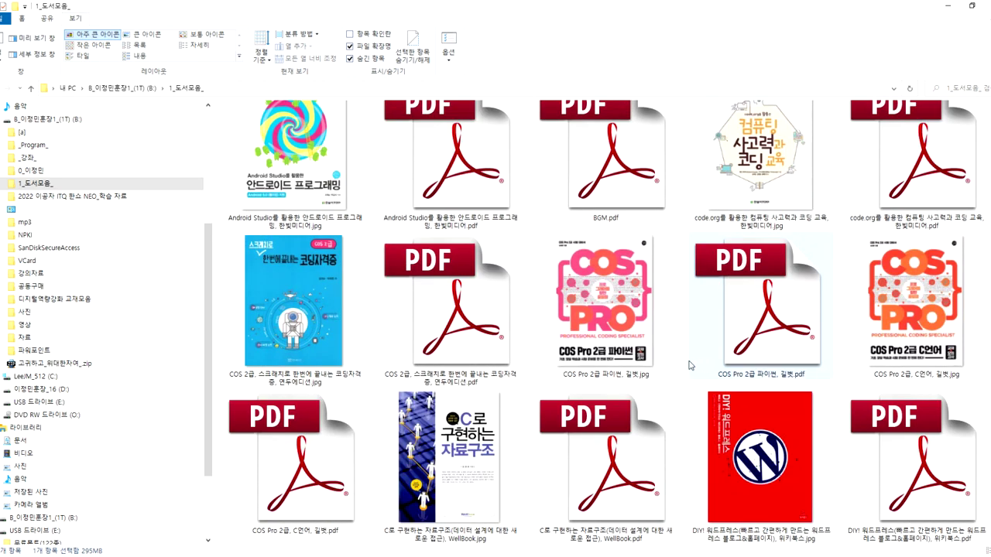
scroll(736, 364, "down", 4)
scroll(659, 365, "down", 6)
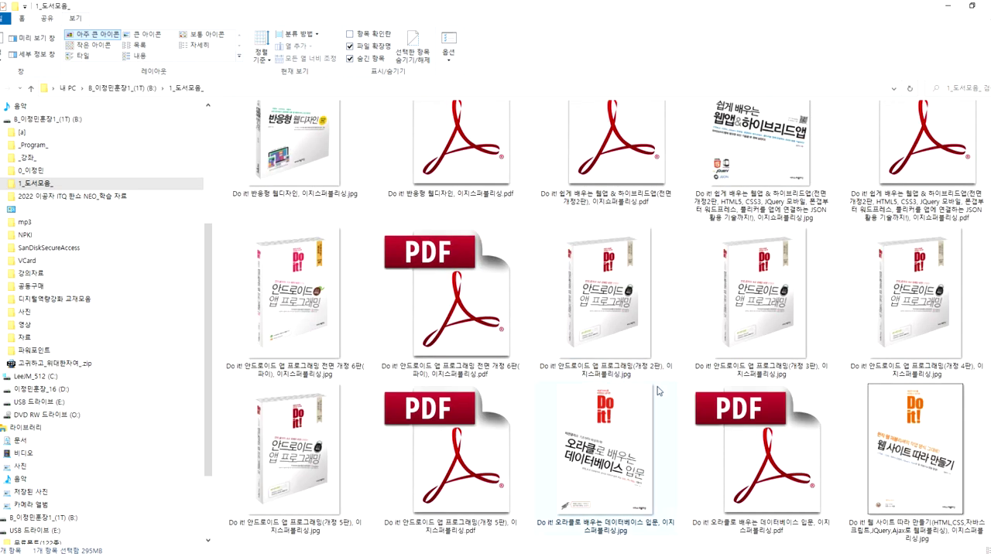
scroll(657, 391, "down", 10)
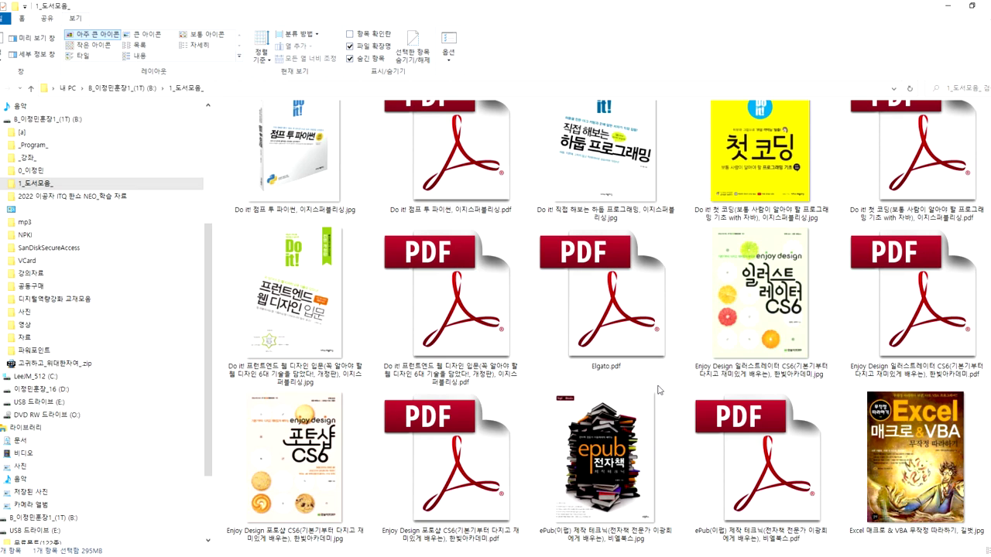
scroll(659, 390, "down", 4)
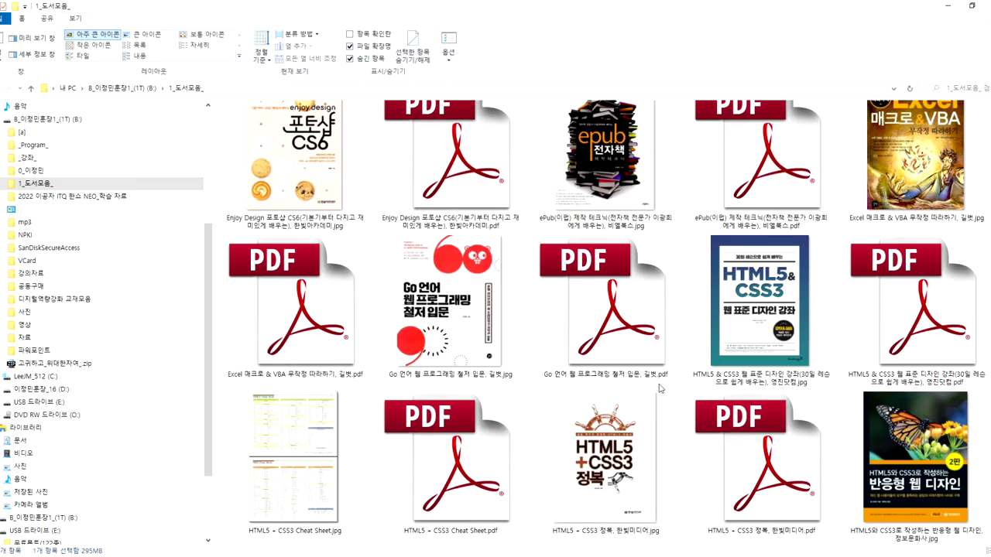
scroll(659, 389, "down", 8)
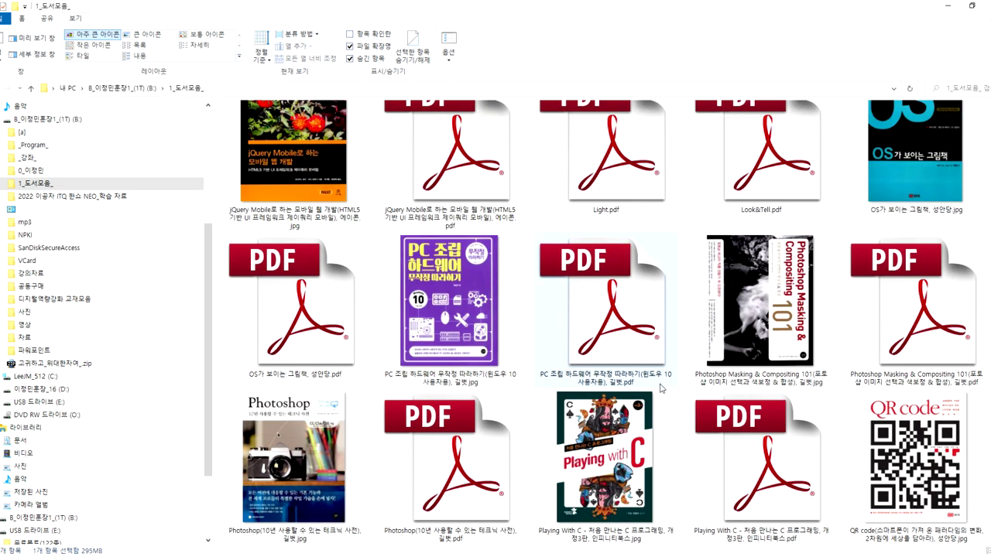
Open the cover image HTML5와 CSS3로 작성하는 반응형 웹 디자인, 정보문화사.jpg in the 알씨 viewer and close it.
scroll(915, 308, "up", 6)
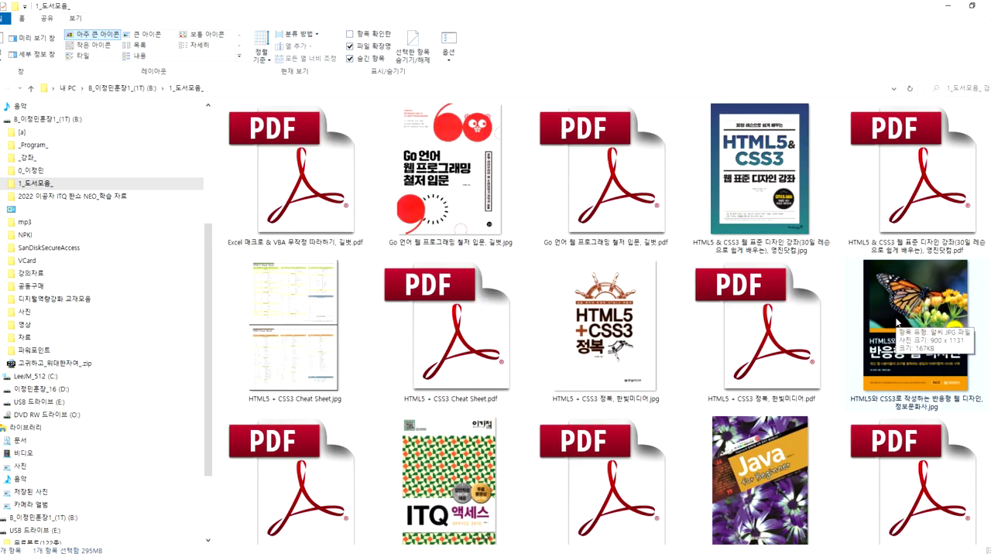
left_click(899, 324)
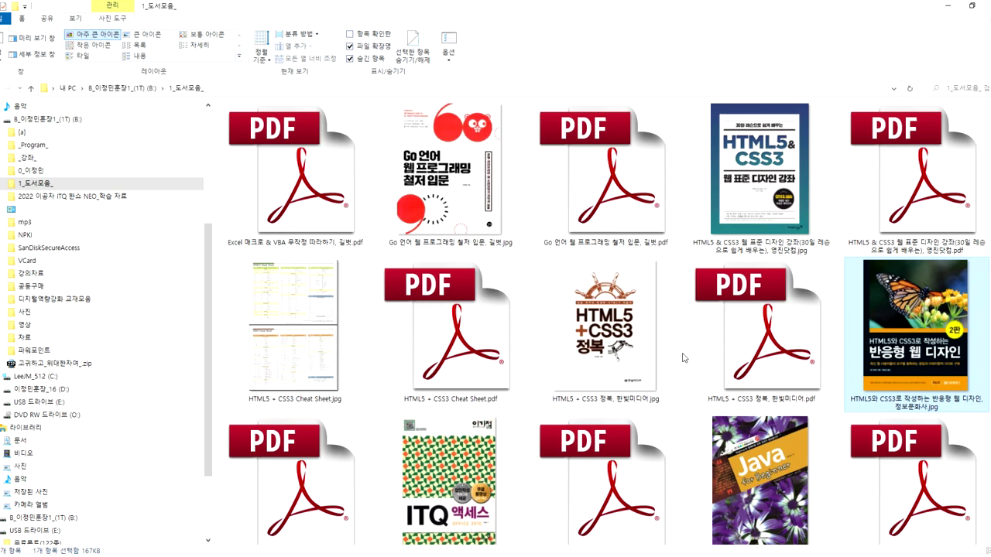
key("Return")
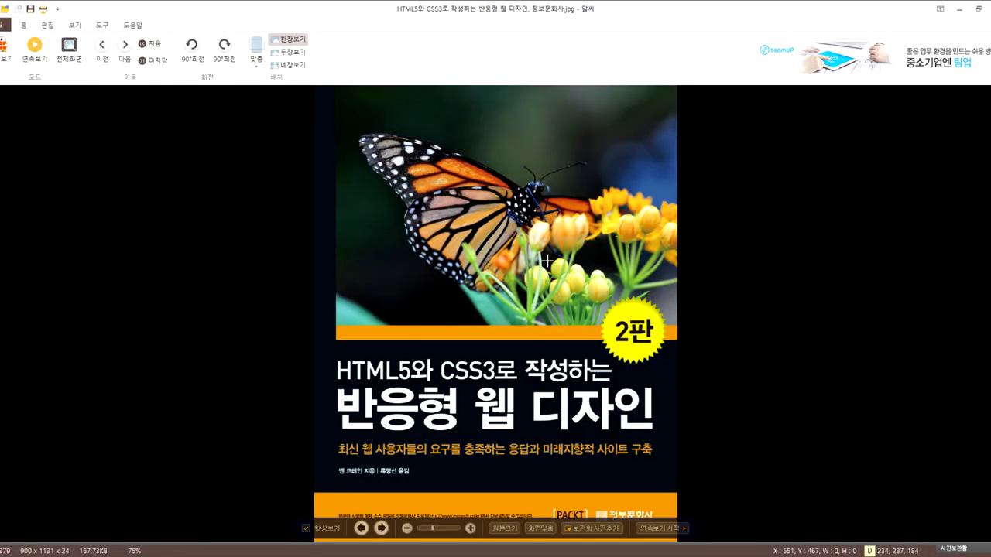
key("Escape")
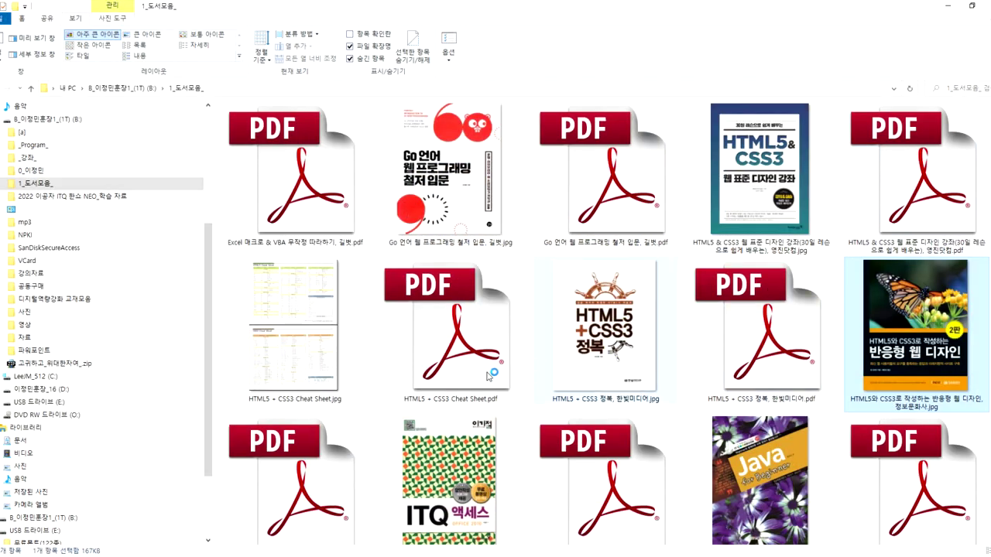
Open HTML5와 CSS3로 작성하는 반응형 웹 디자인, 정보문화사.pdf in Adobe Reader and zoom out to 76.5% to view the whole cover.
left_click(318, 448)
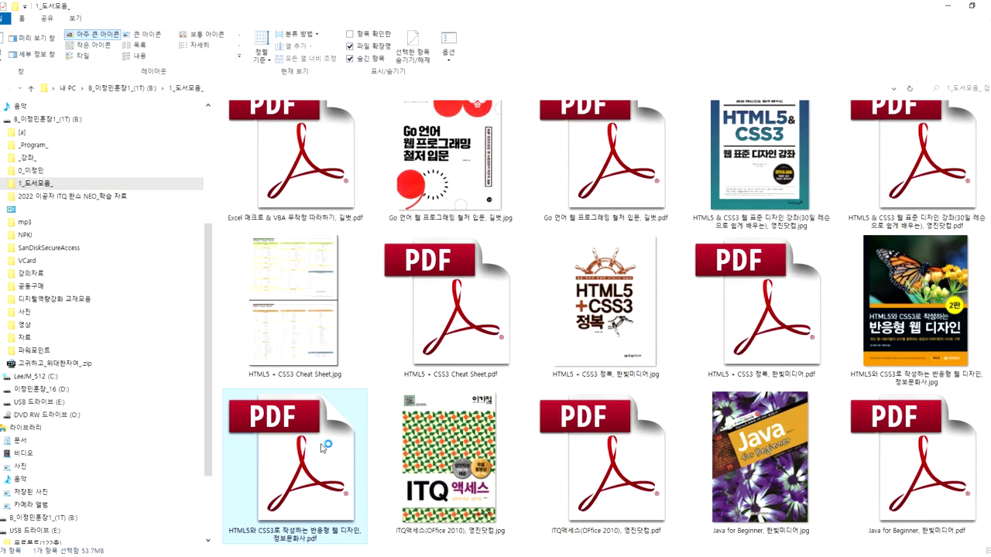
scroll(322, 448, "down", 2)
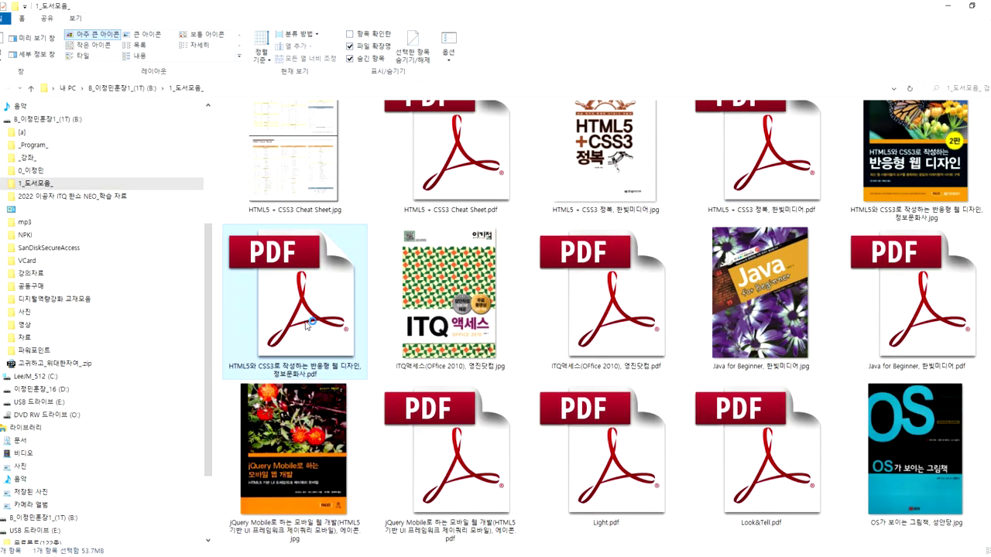
key("Return")
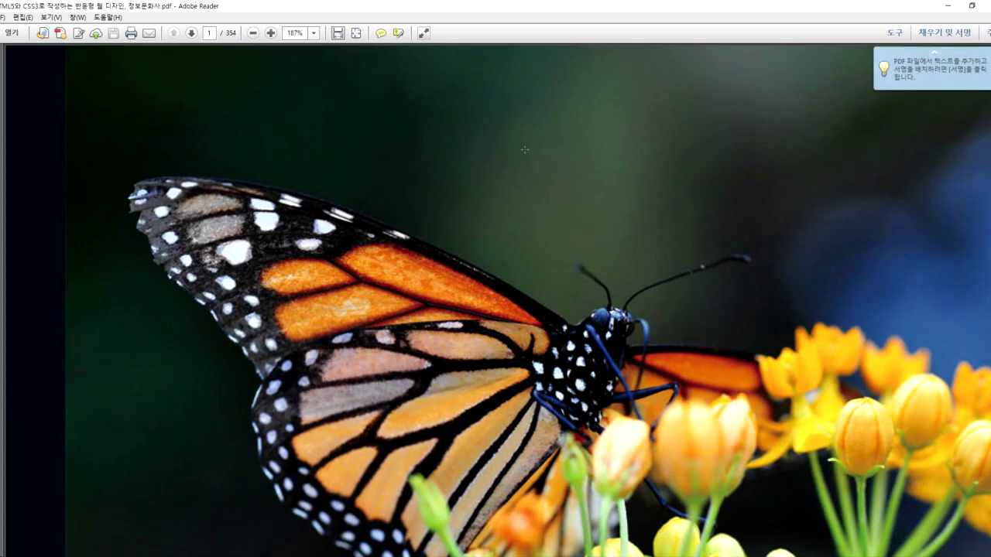
scroll(497, 223, "down", 5)
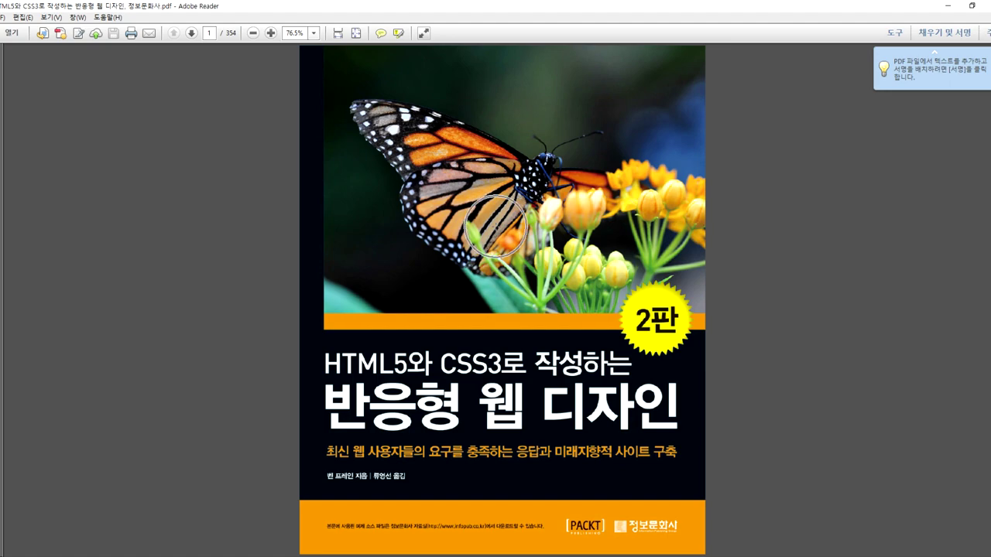
Page through the HTML5와 CSS3로 작성하는 반응형 웹 디자인 book from its cover to page 12, examining the scanned pages.
scroll(495, 226, "up", 1)
scroll(496, 229, "down", 2)
scroll(511, 271, "up", 1)
scroll(529, 325, "down", 2)
scroll(530, 324, "down", 2)
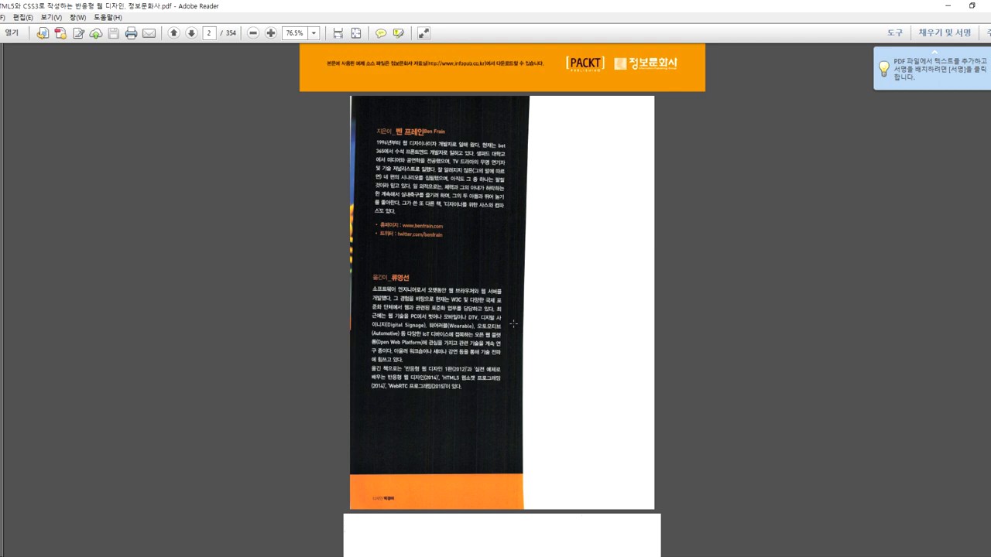
scroll(513, 300, "down", 12)
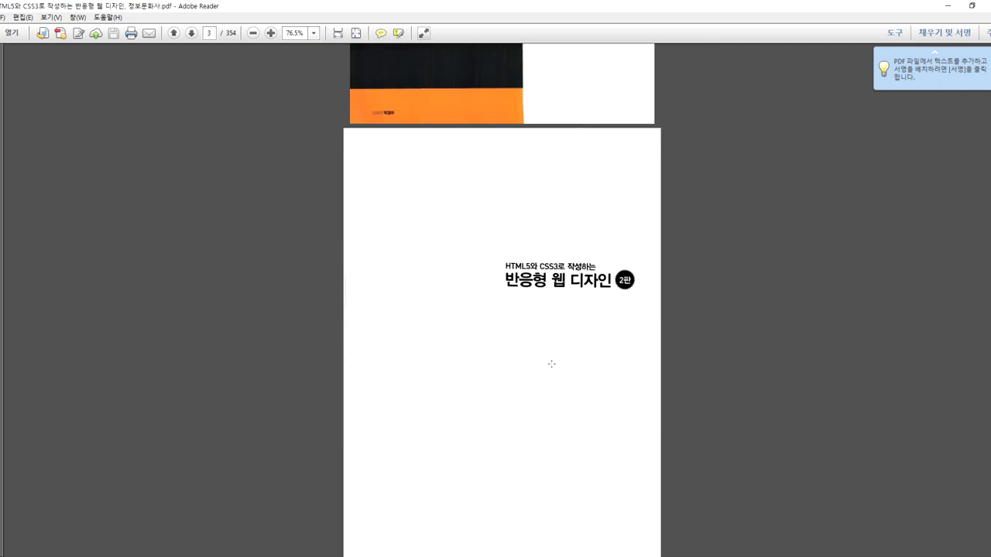
scroll(563, 352, "down", 12)
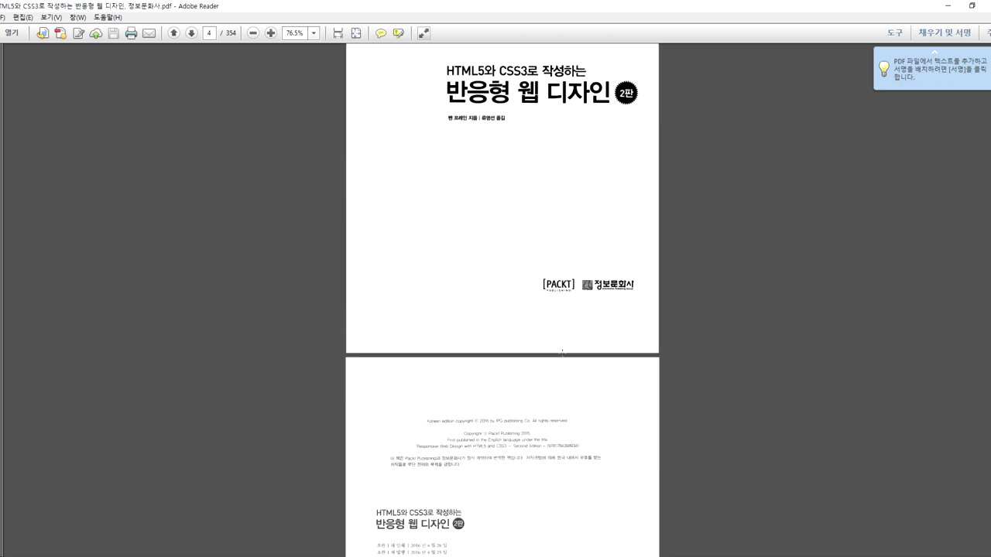
scroll(562, 354, "down", 9)
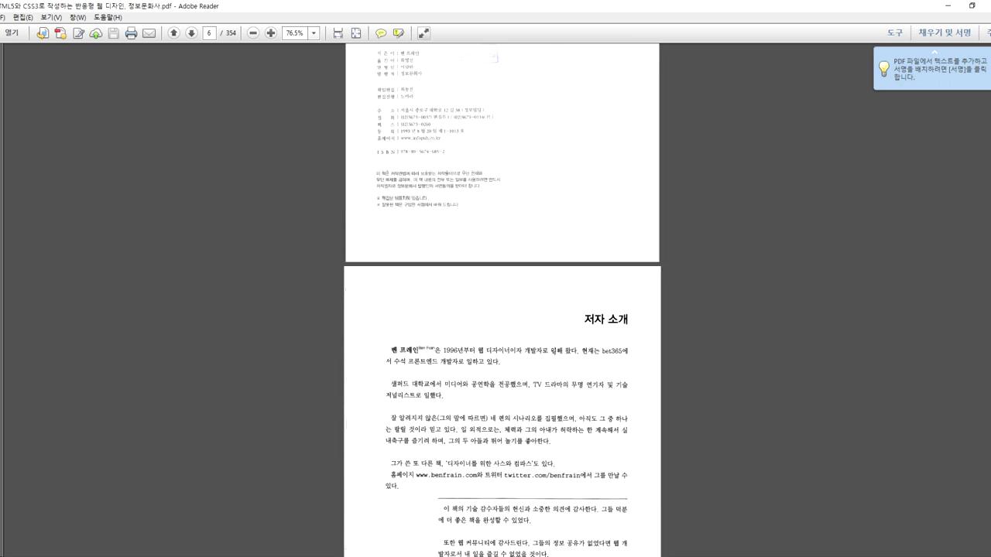
scroll(555, 350, "down", 15)
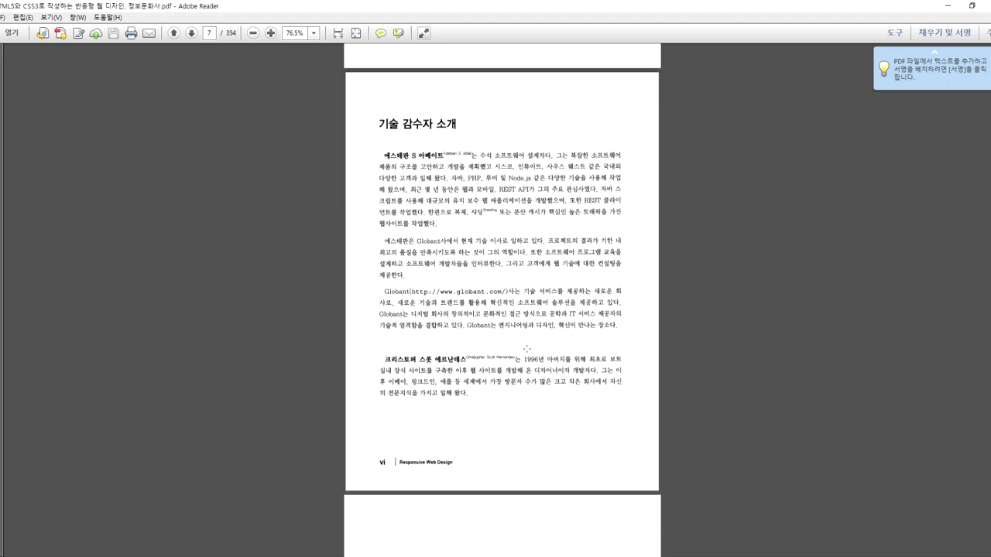
scroll(526, 348, "down", 14)
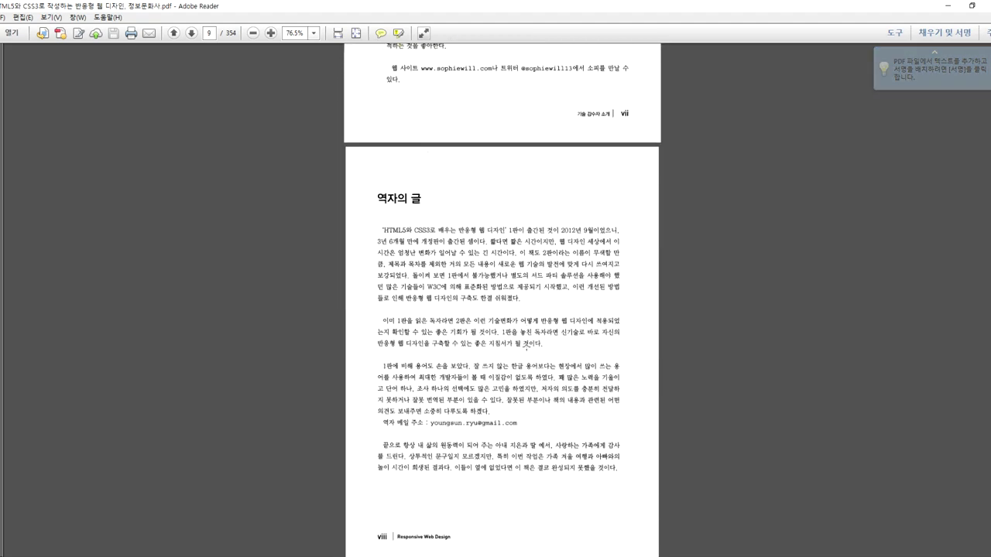
scroll(529, 347, "down", 11)
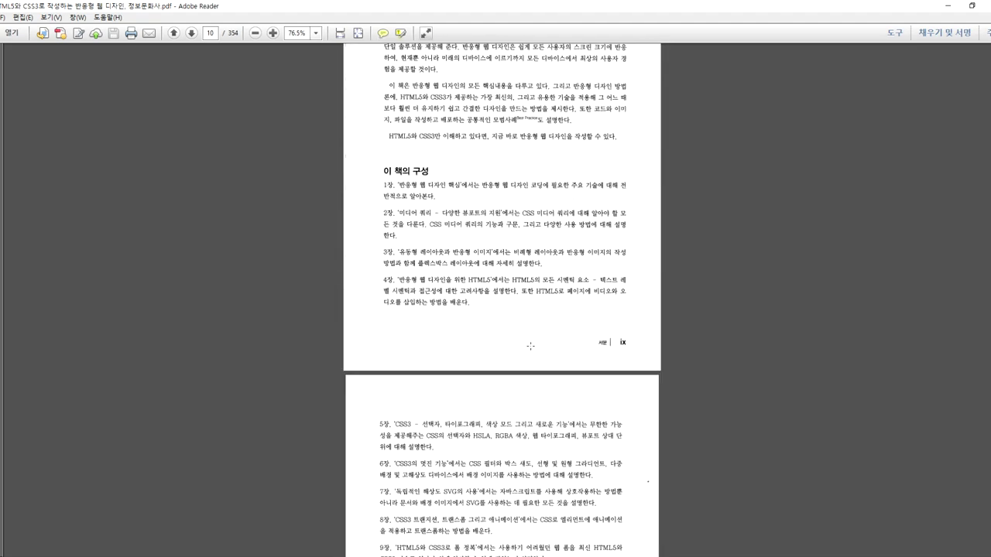
scroll(534, 346, "down", 6)
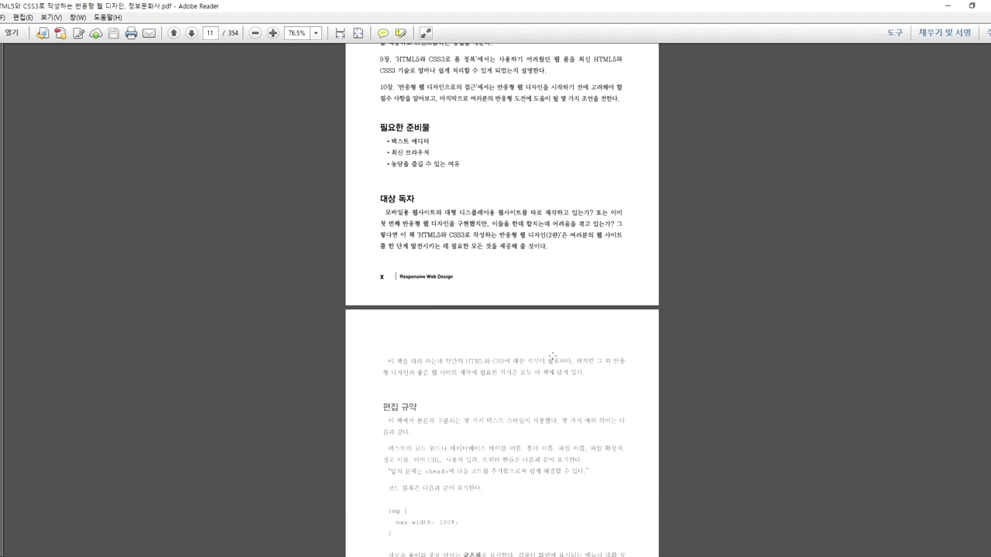
scroll(648, 371, "down", 3)
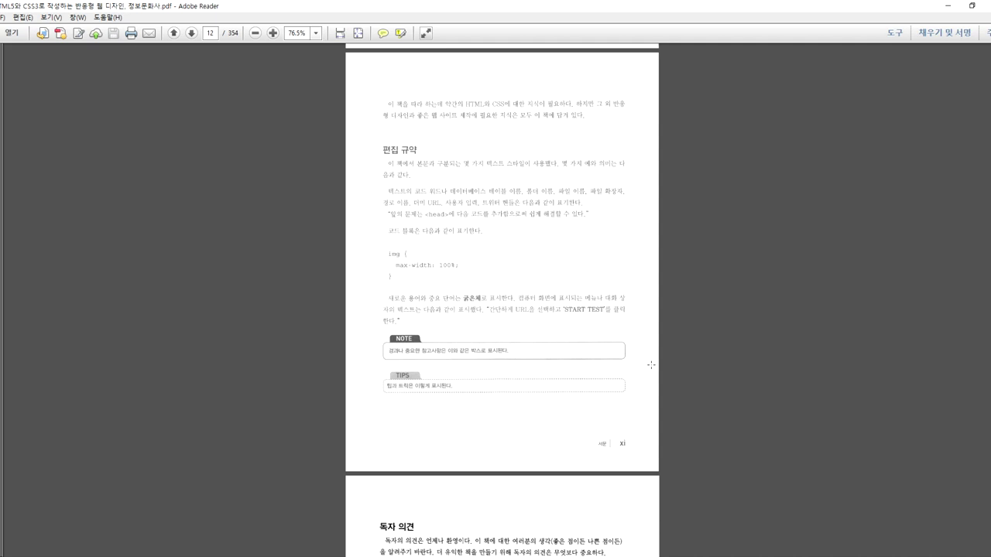
Switch to 컴퓨터 무작정 따라하기, 길벗_001.pdf at page 95, mark the blank area beside the first screenshot and clear the selection.
key("alt")
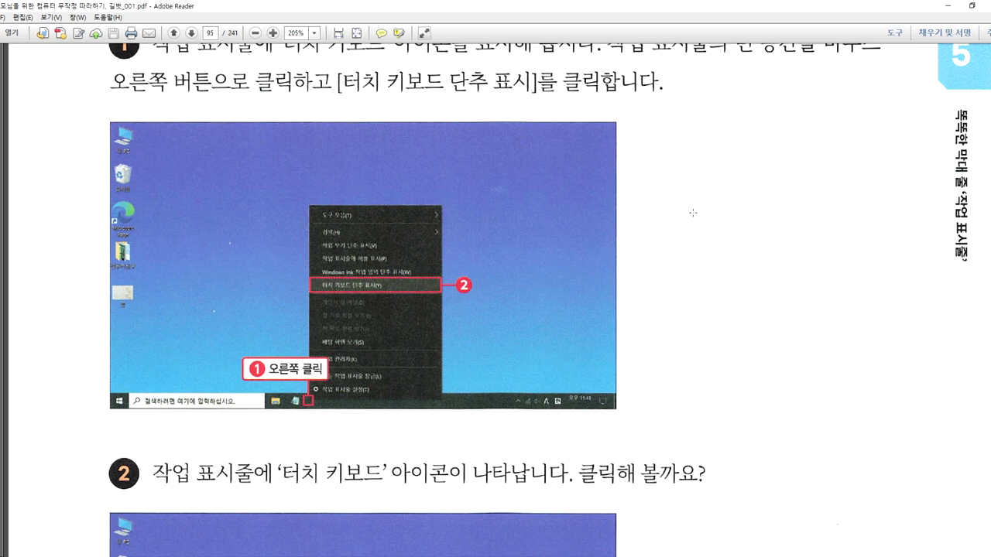
left_click_drag(649, 122, 931, 407)
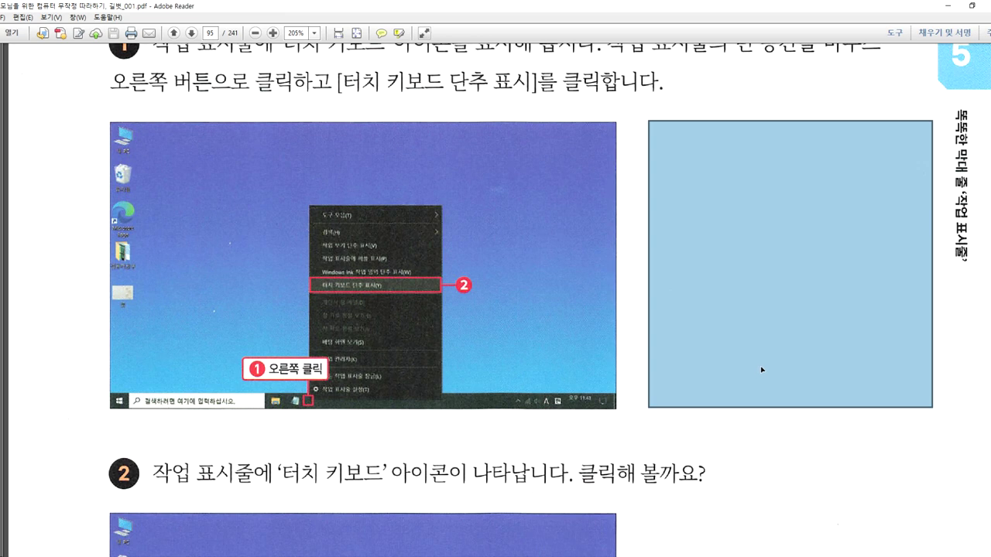
left_click(683, 426)
scroll(682, 426, "down", 3)
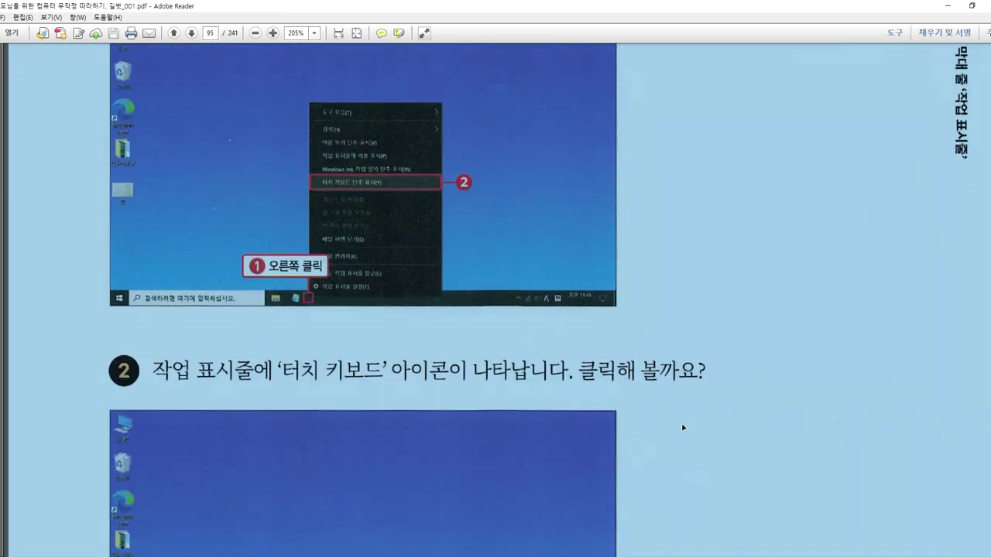
left_click(686, 372)
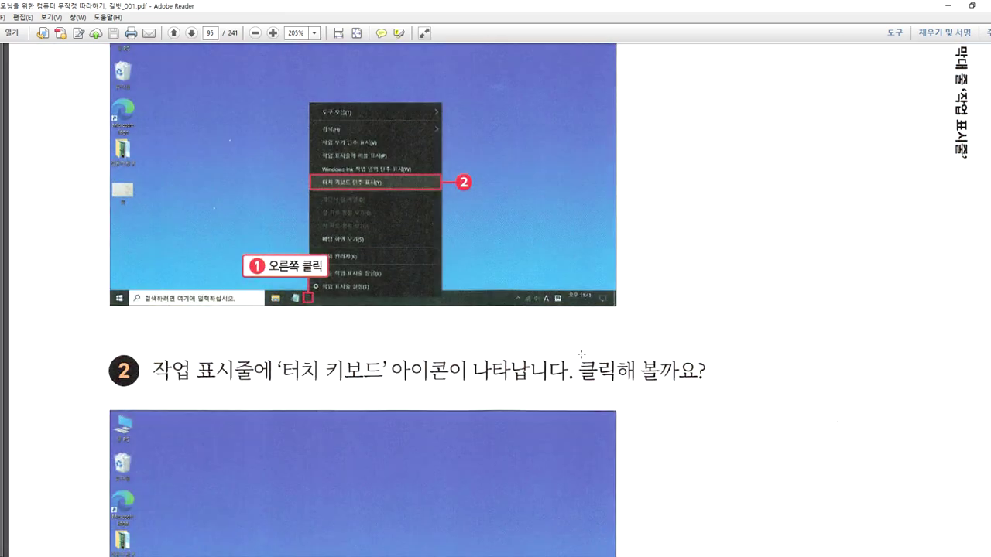
Mark the phrase 클릭해 볼까요? in instruction 2 on page 95 several times and clear the selection.
left_click_drag(575, 354, 710, 385)
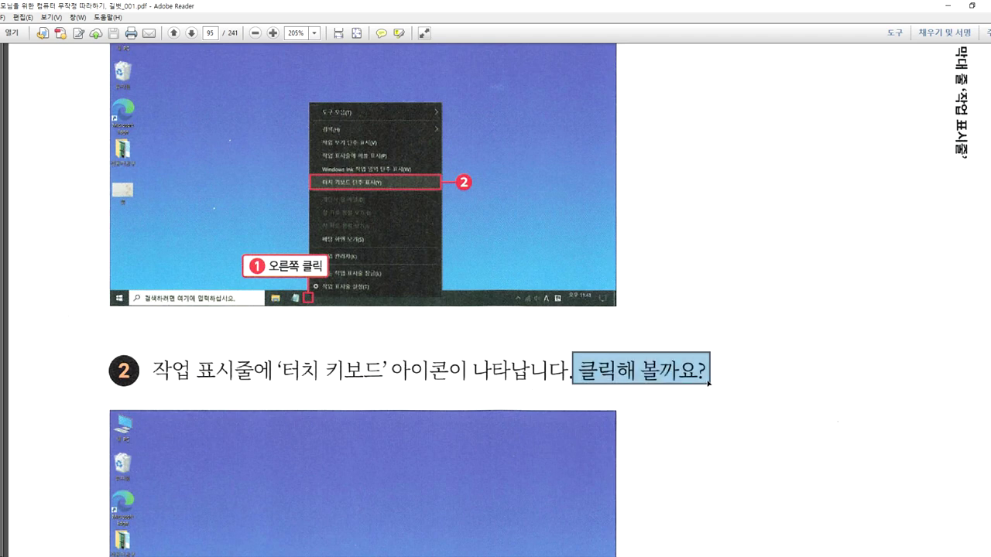
left_click(673, 334)
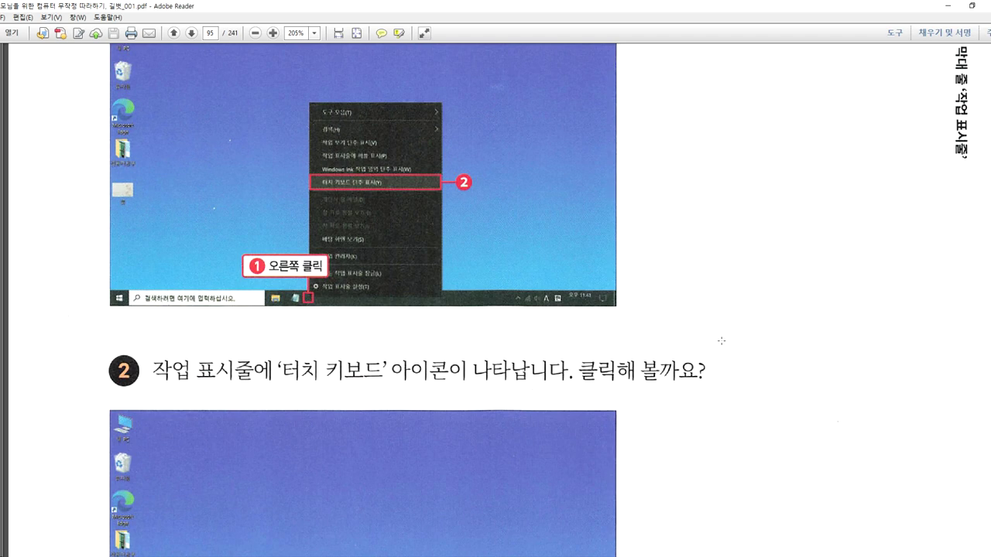
left_click_drag(572, 356, 710, 387)
left_click_drag(574, 356, 708, 386)
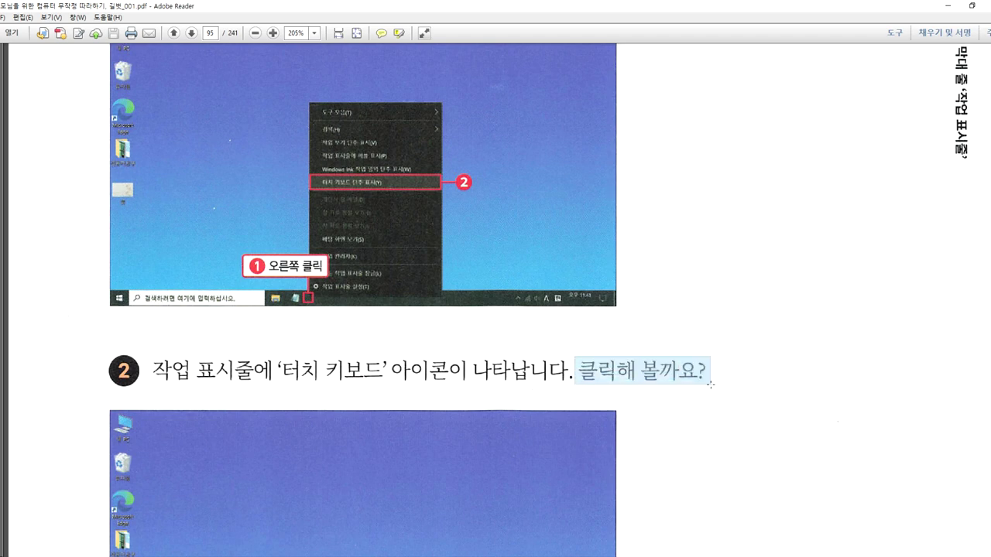
left_click(598, 359)
scroll(597, 358, "down", 5)
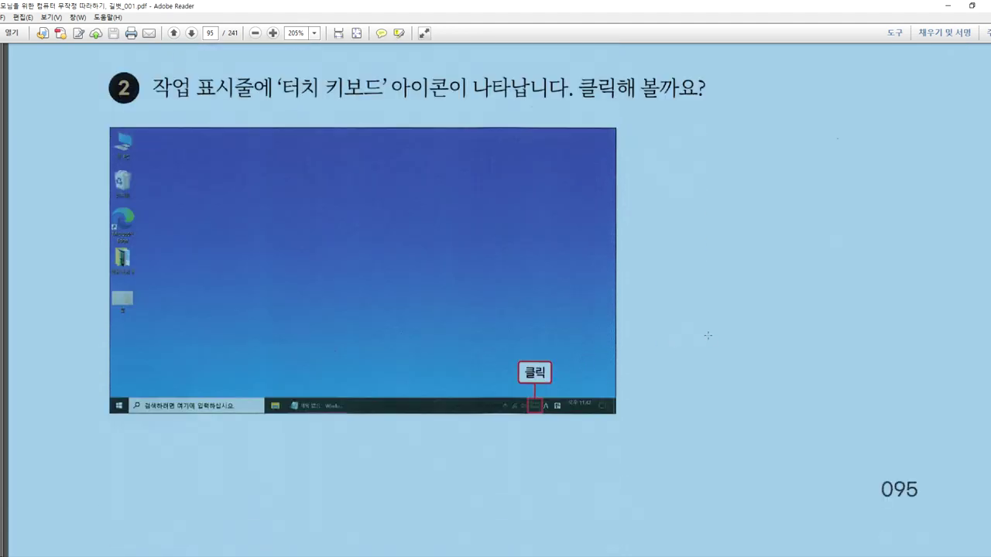
key("Escape")
Review the 터치 키보드 instructions on page 95 and browse the 작업 표시줄 chapter through page 107, examining its layout and screenshots.
scroll(408, 281, "up", 6)
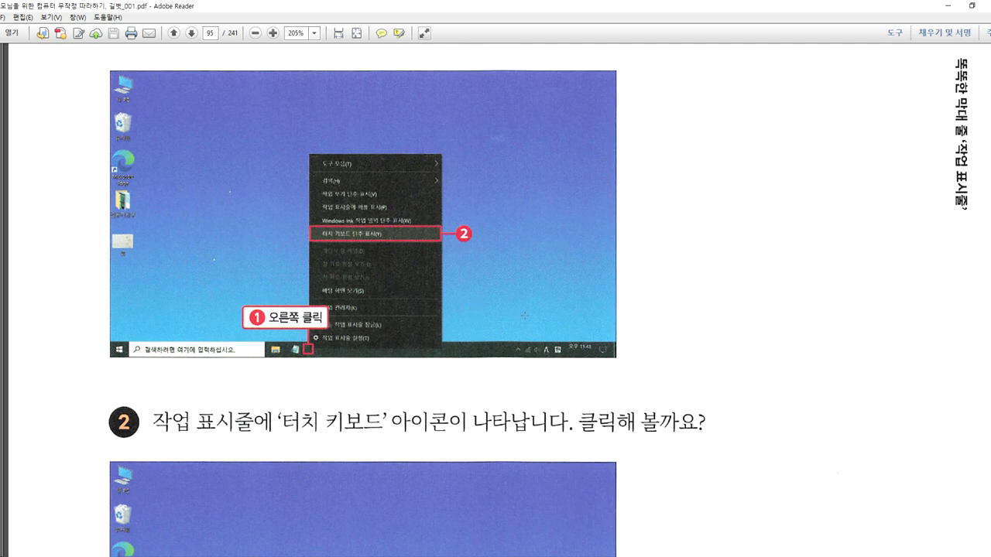
scroll(650, 363, "down", 3)
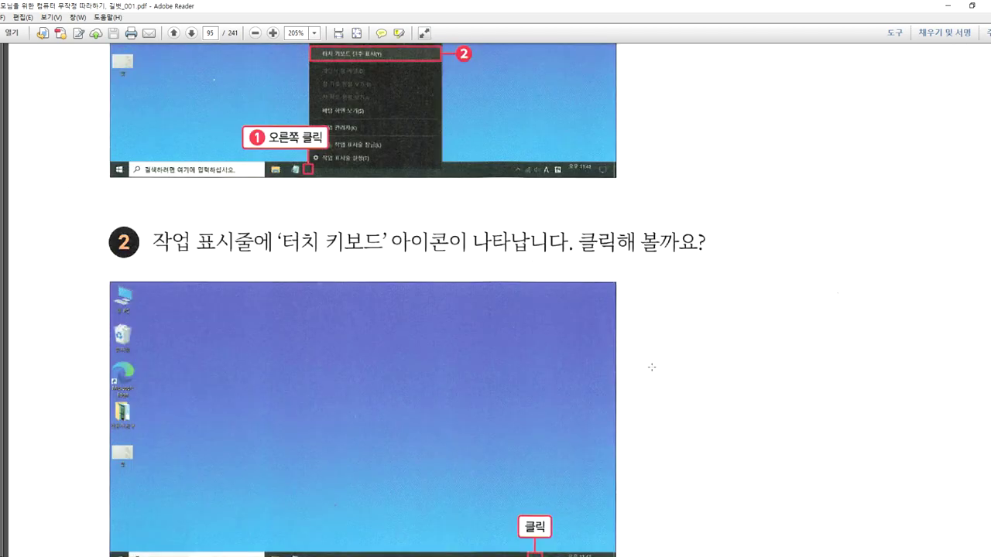
scroll(652, 368, "down", 3)
scroll(652, 369, "up", 4)
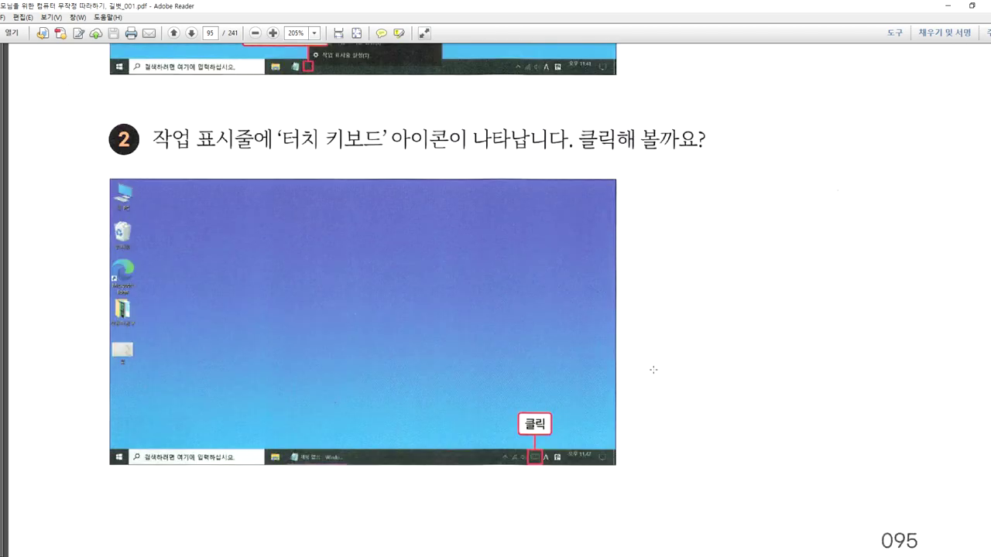
scroll(653, 370, "up", 6)
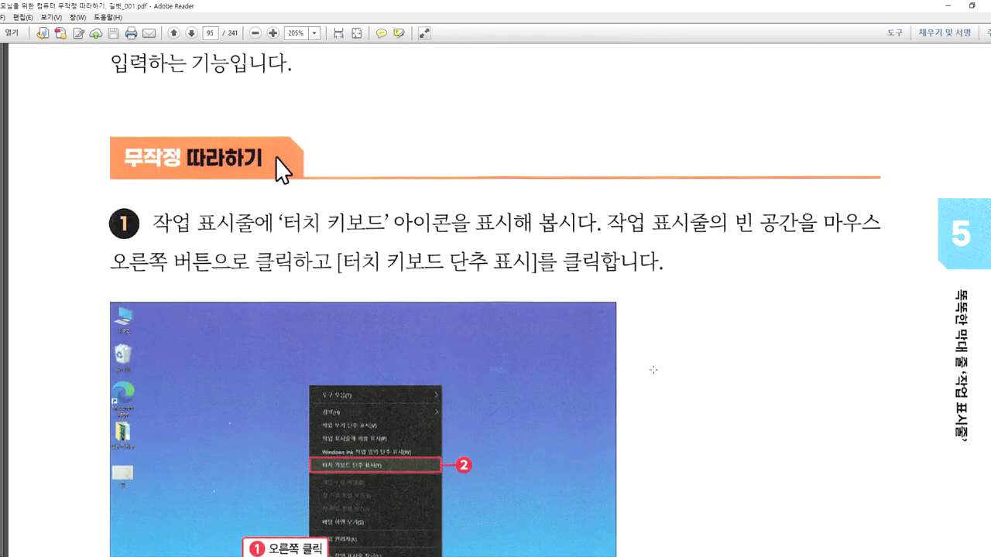
scroll(653, 370, "down", 1)
scroll(653, 370, "down", 20)
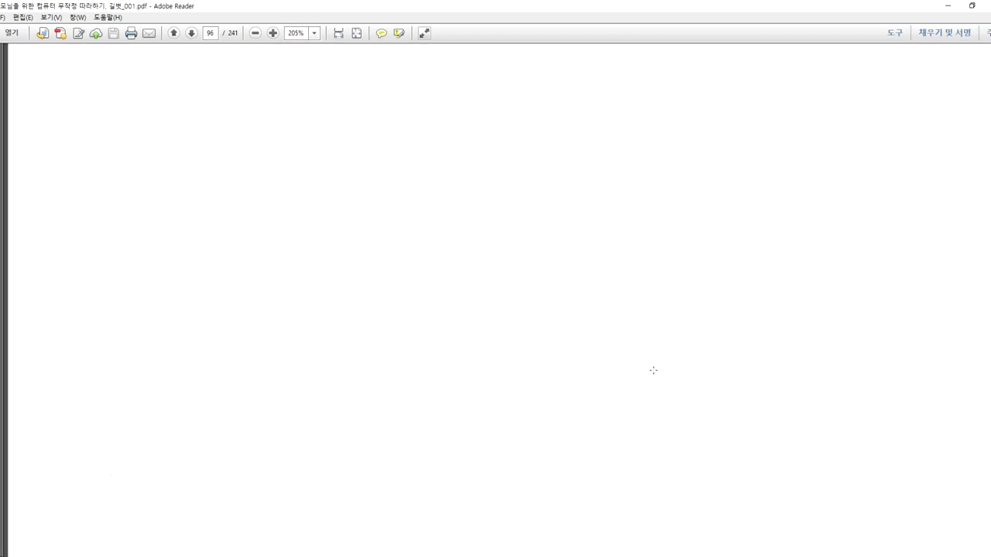
scroll(653, 370, "down", 20)
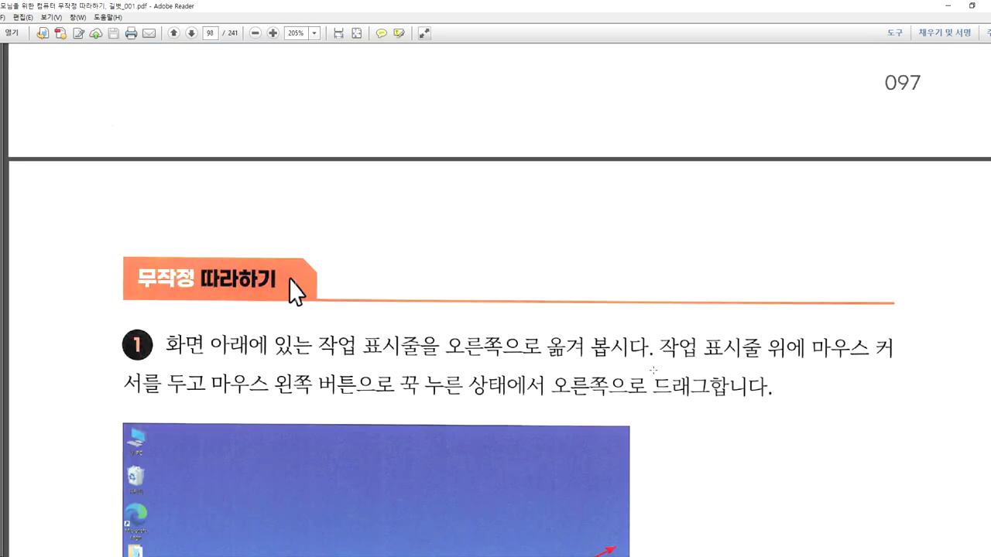
scroll(653, 370, "down", 20)
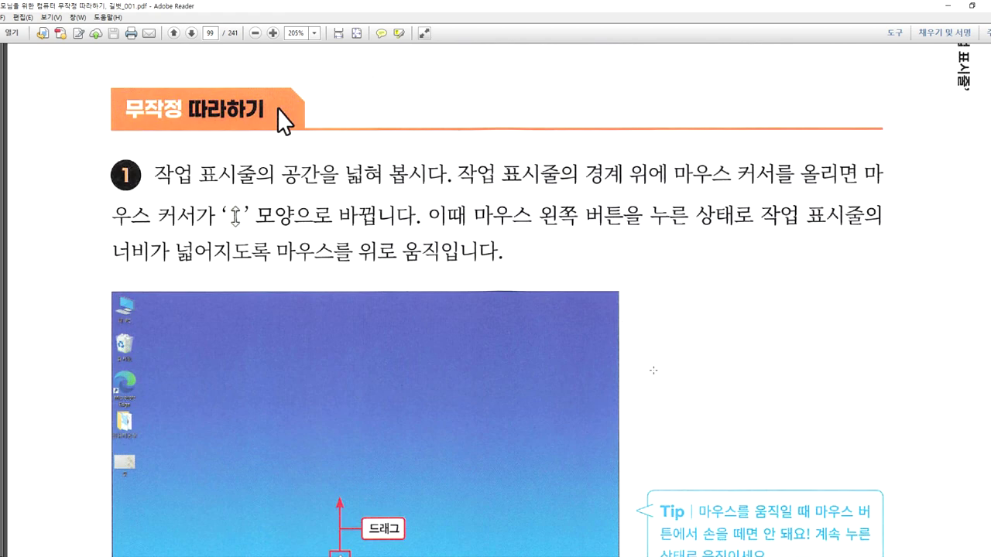
scroll(654, 370, "down", 20)
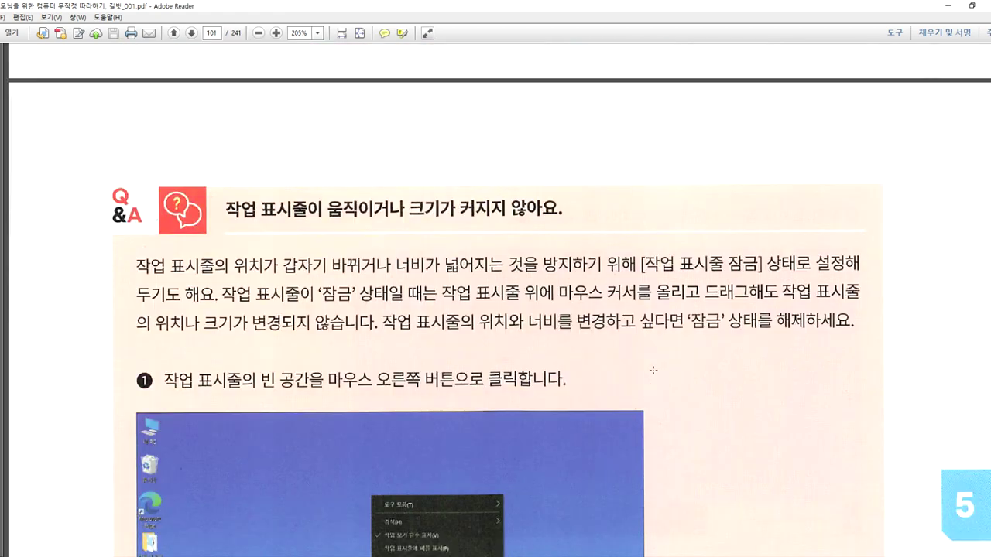
scroll(653, 371, "down", 20)
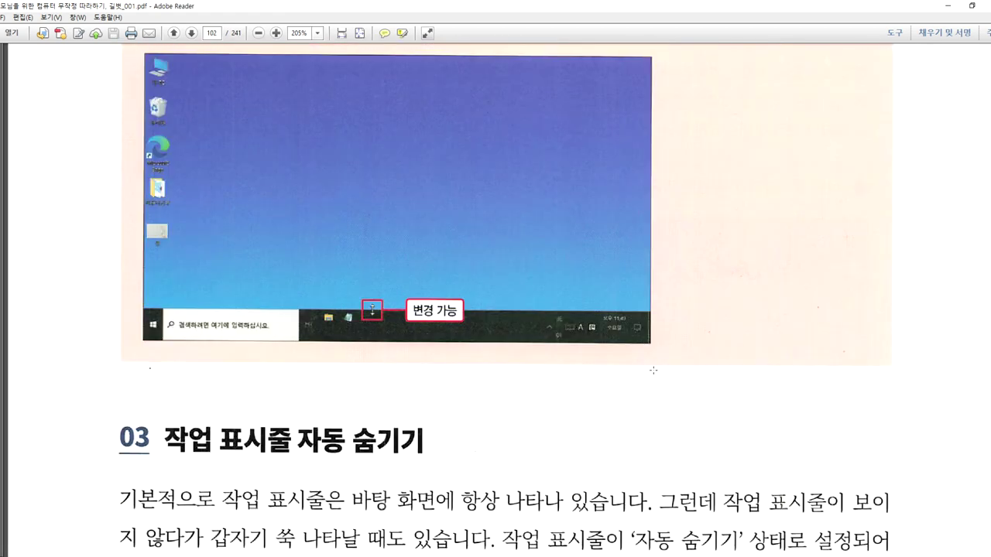
scroll(654, 371, "down", 20)
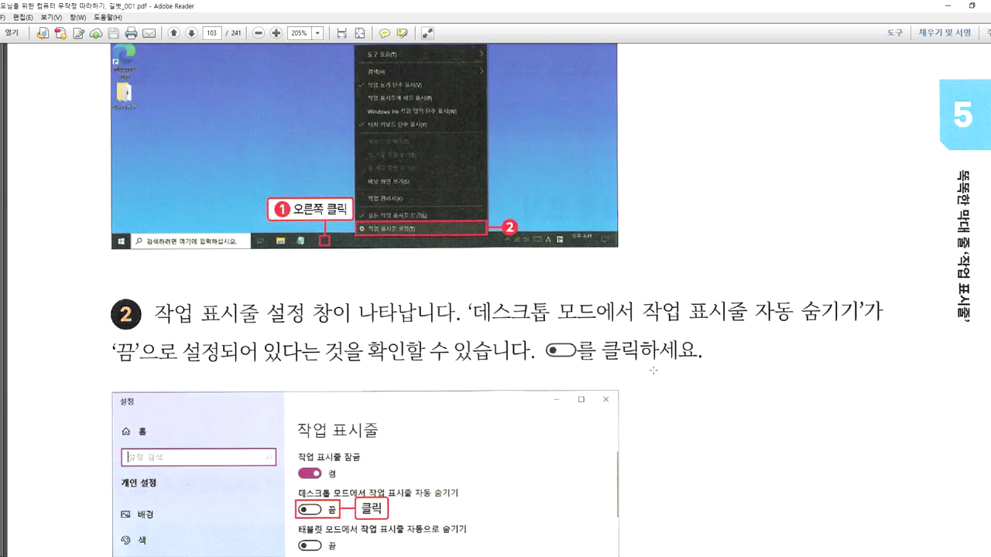
scroll(654, 370, "down", 20)
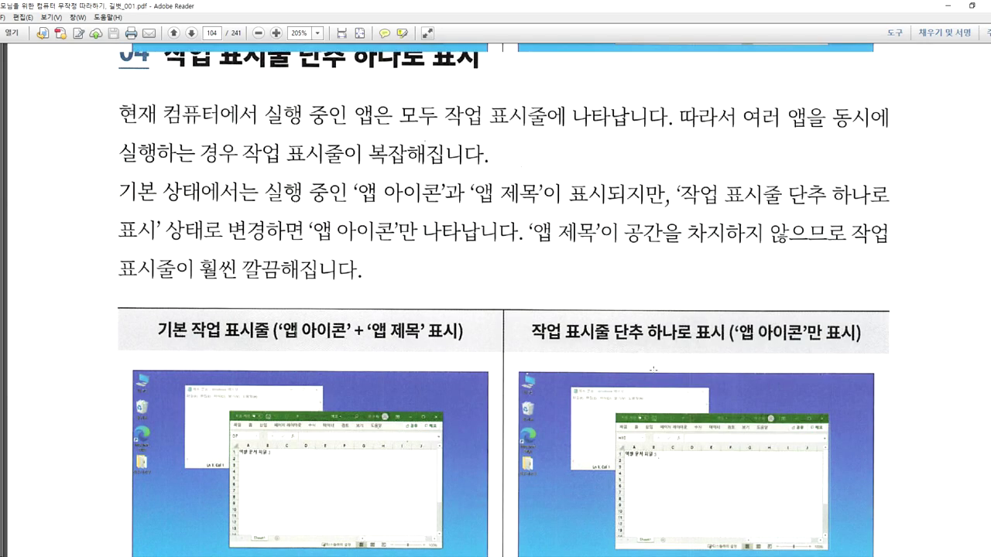
scroll(653, 371, "down", 15)
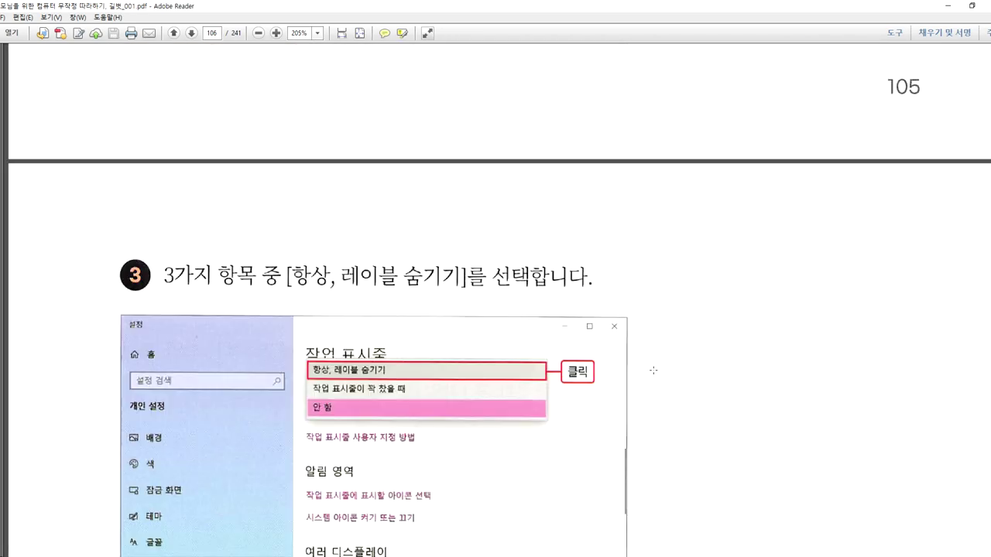
scroll(653, 370, "down", 20)
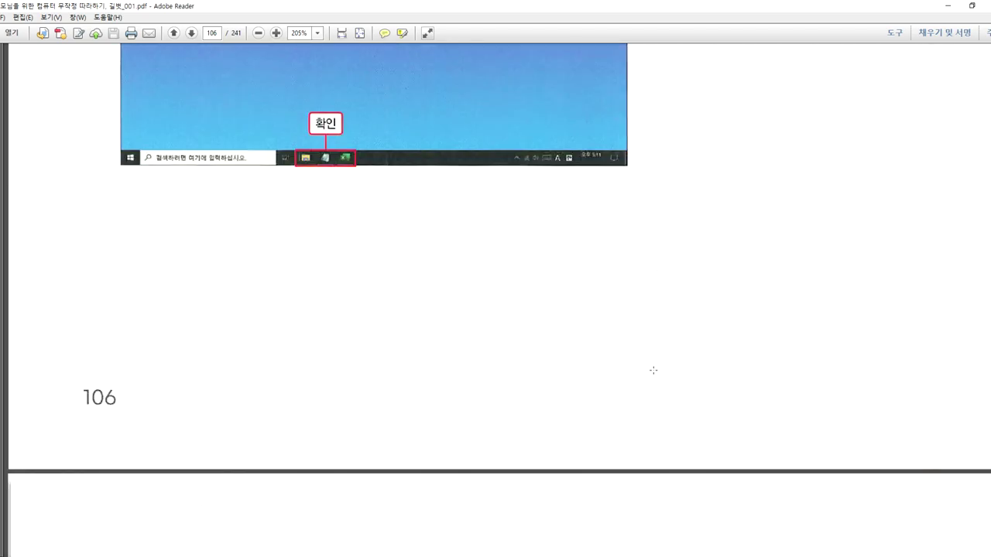
scroll(653, 370, "down", 10)
scroll(653, 371, "down", 20)
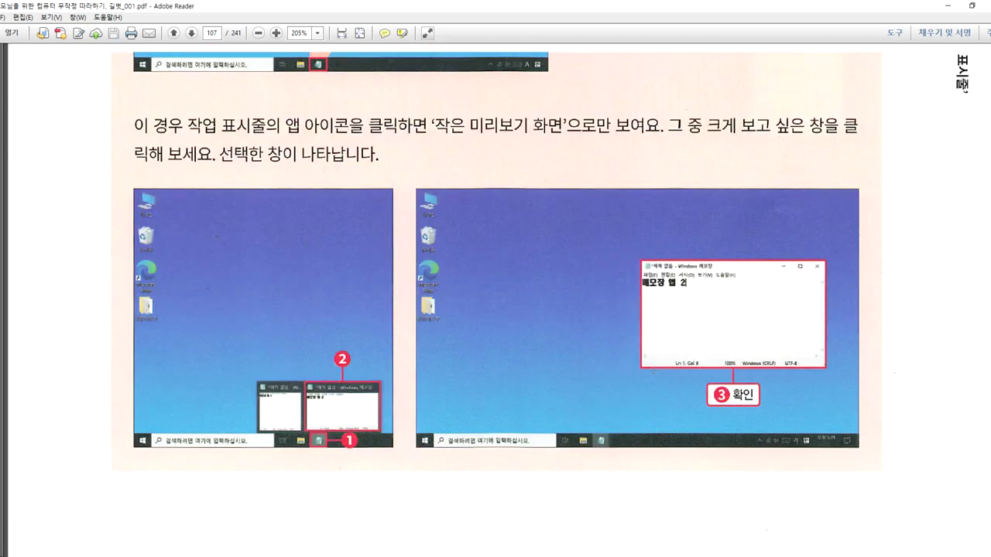
Go to the chapter title page, page 109, and mark the title "파일과 폴더 똑똑하게 관리하기" with a selection, clearing it when done.
scroll(654, 370, "down", 15)
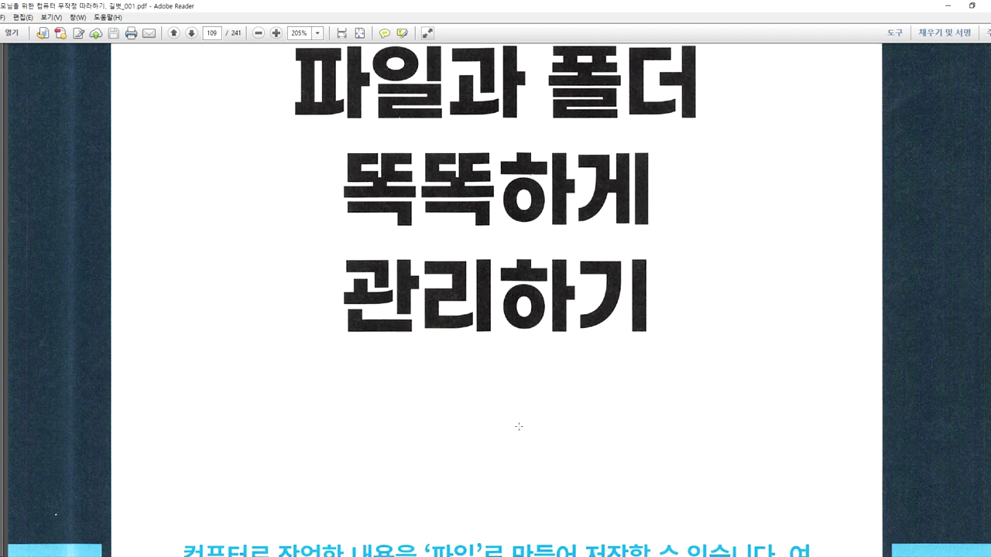
scroll(398, 355, "up", 2)
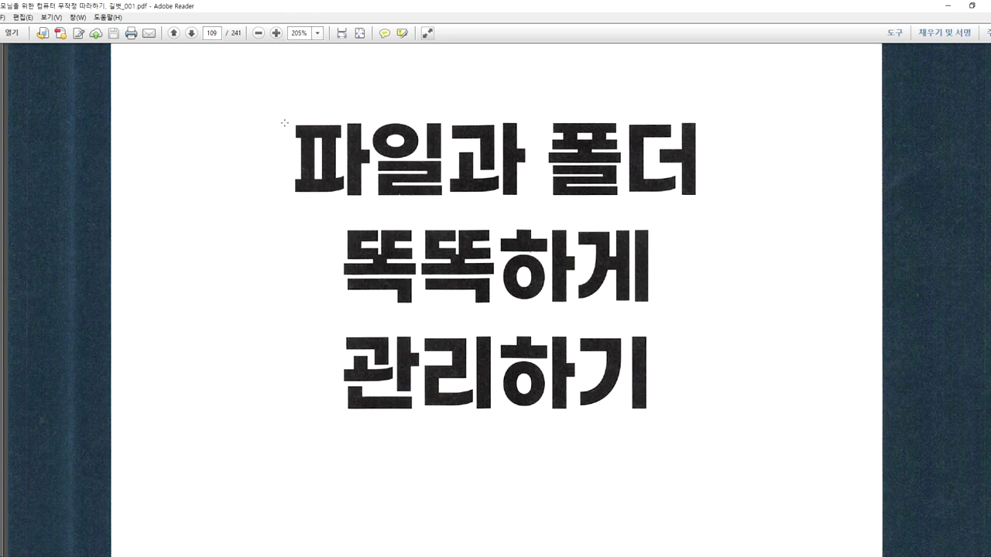
left_click_drag(275, 110, 726, 432)
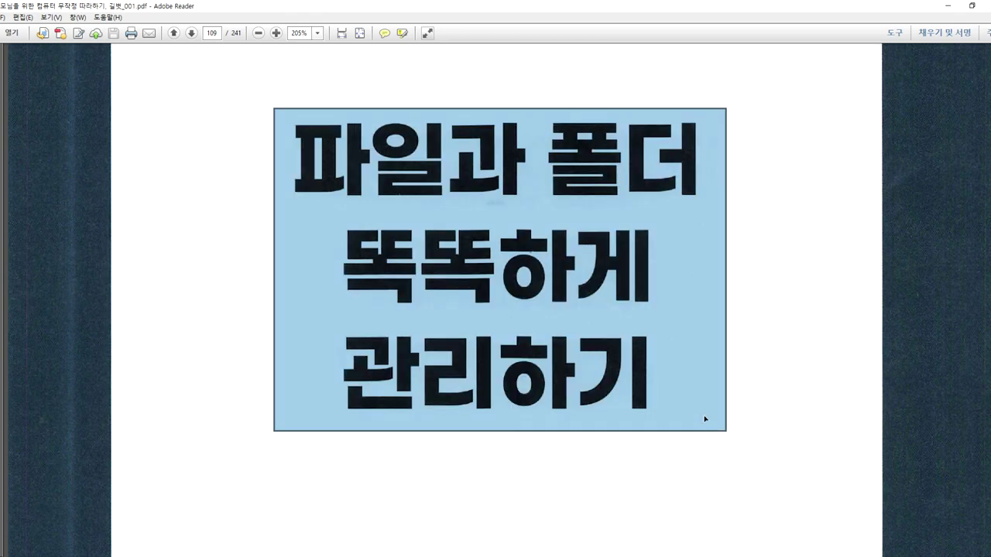
left_click(260, 96)
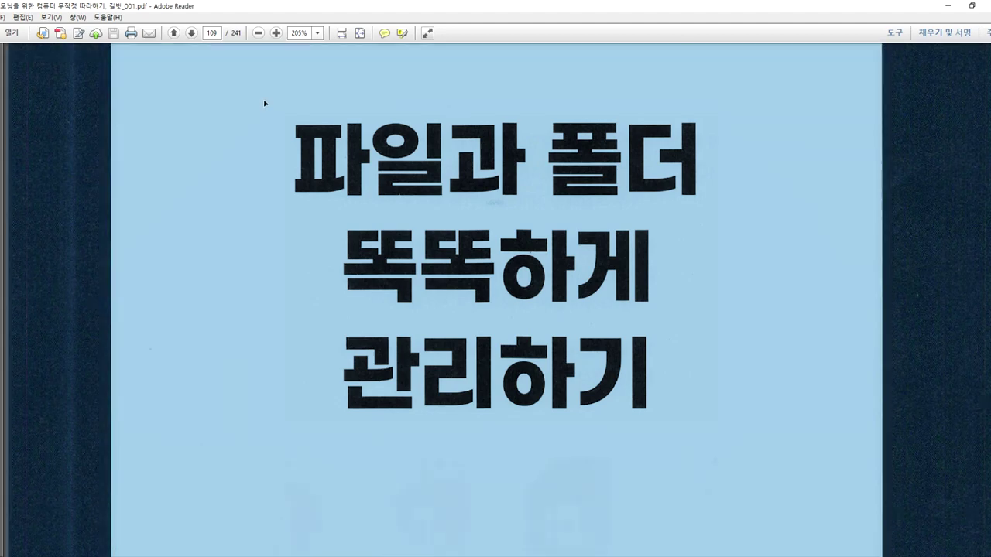
left_click(662, 365)
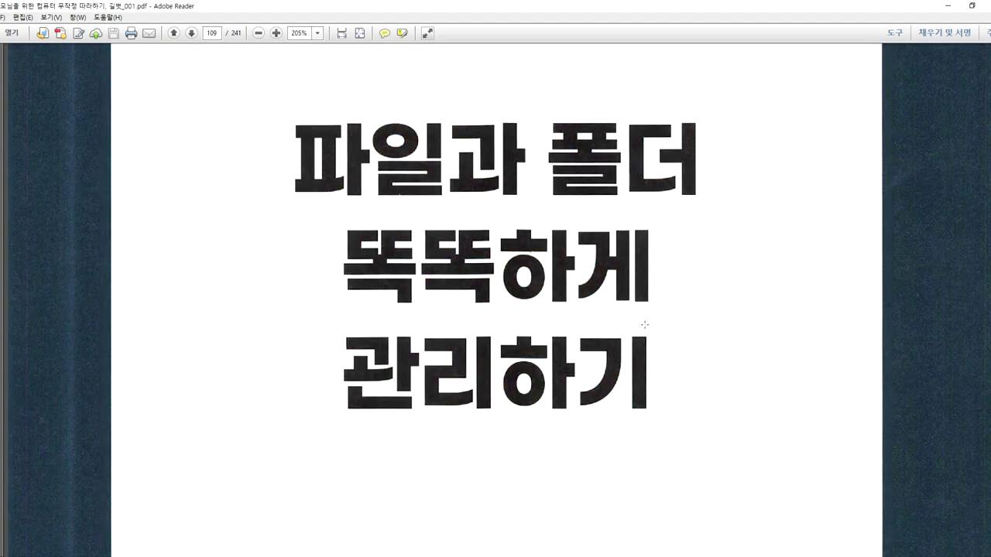
left_click_drag(257, 100, 710, 429)
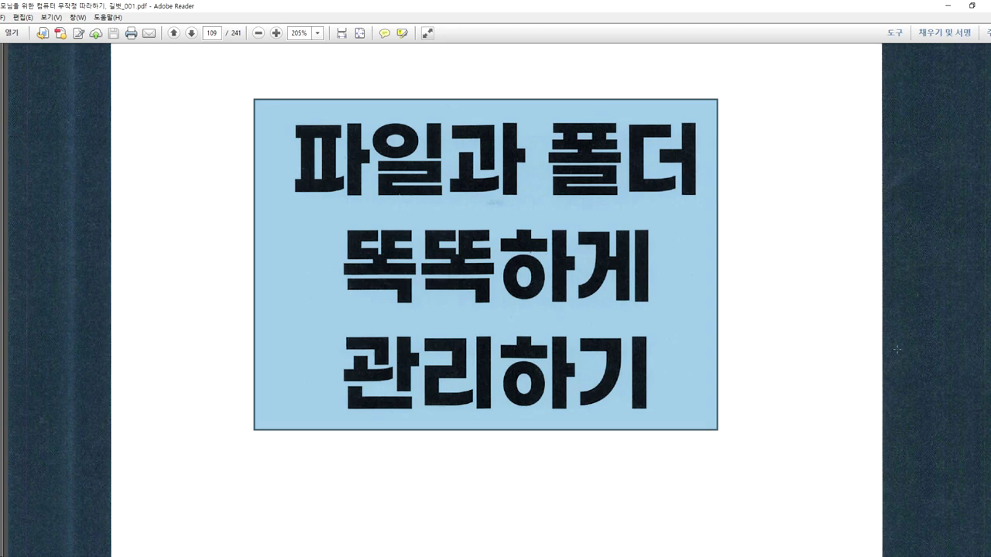
left_click(873, 358)
key("Escape")
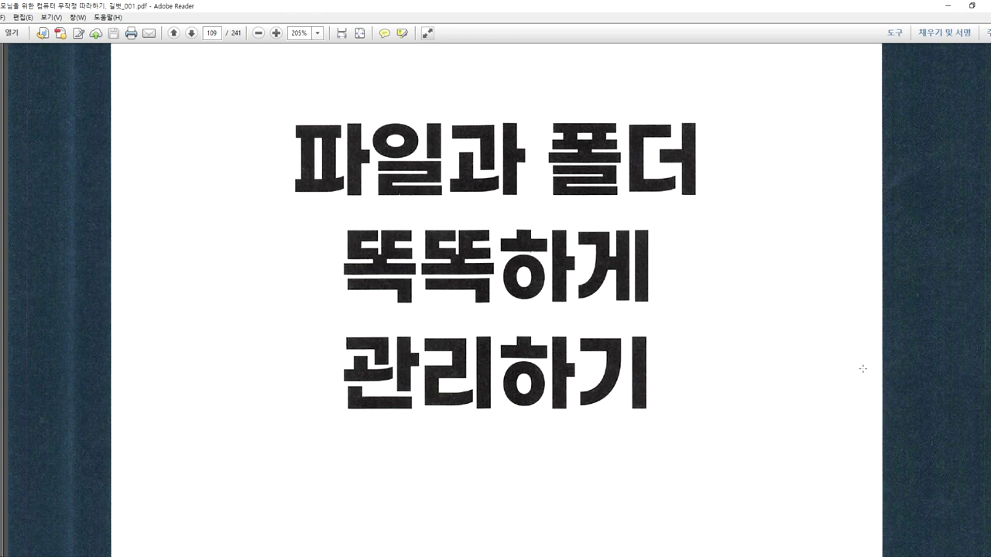
Read the introduction of section 06, "컴퓨터 보관함 '파일 / 폴더'", on page 110.
scroll(738, 385, "down", 10)
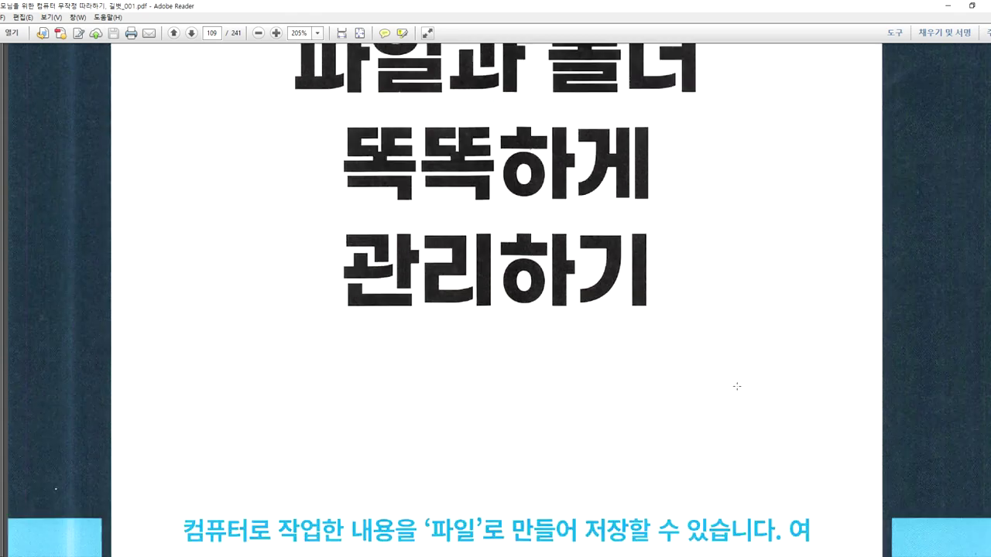
scroll(584, 380, "down", 5)
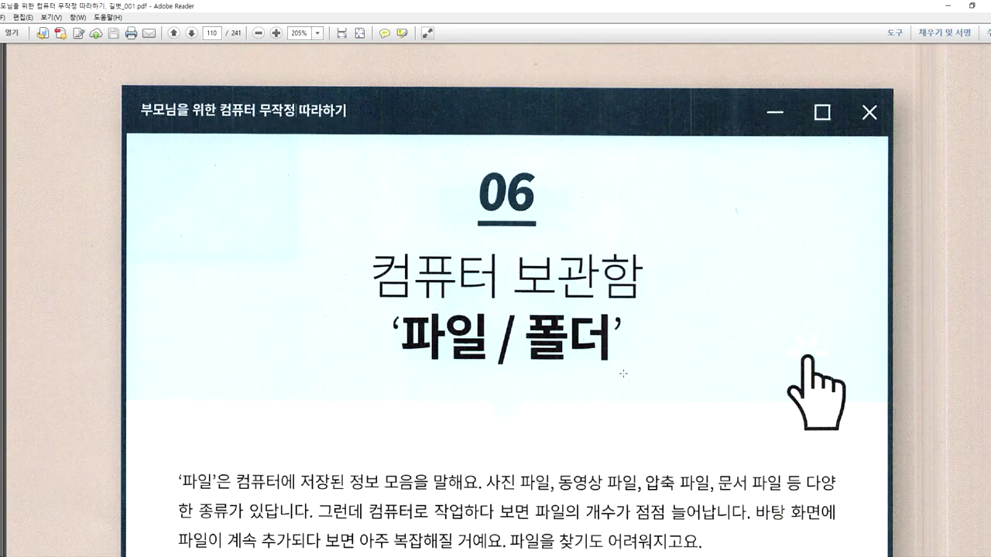
scroll(624, 375, "down", 2)
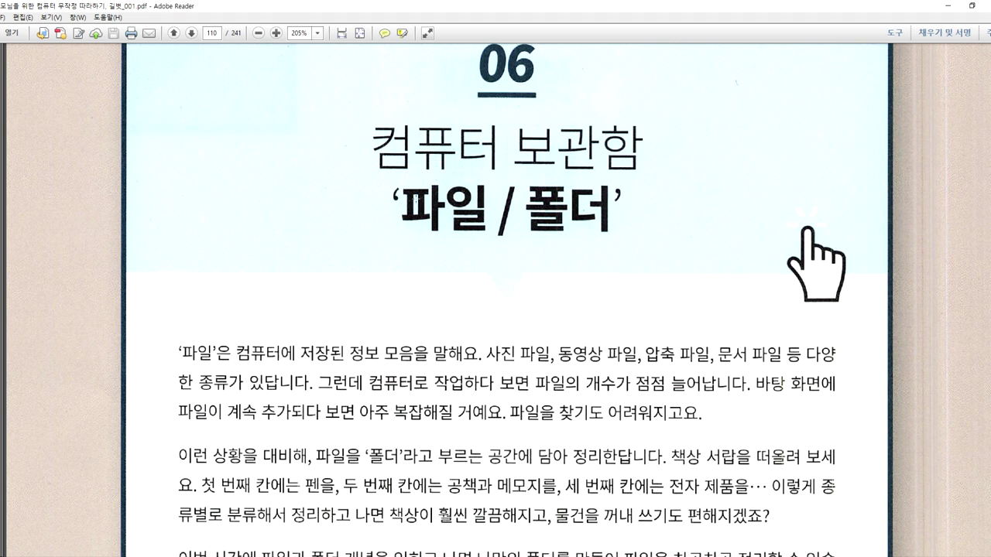
Minimize the open windows to reveal the desktop and sweep a selection over its icons.
left_click(949, 6)
left_click(949, 6)
left_click(949, 6)
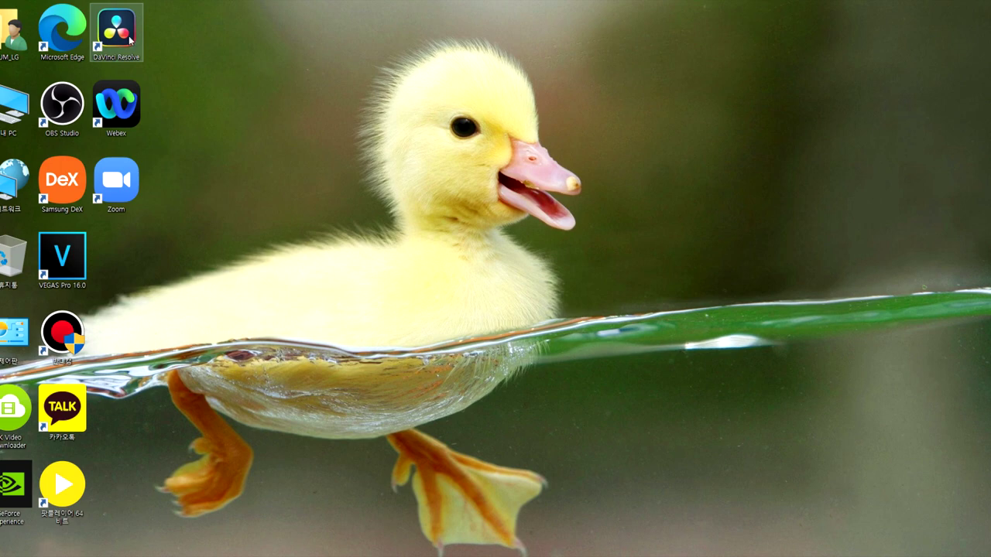
left_click_drag(203, 24, 0, 529)
left_click(409, 428)
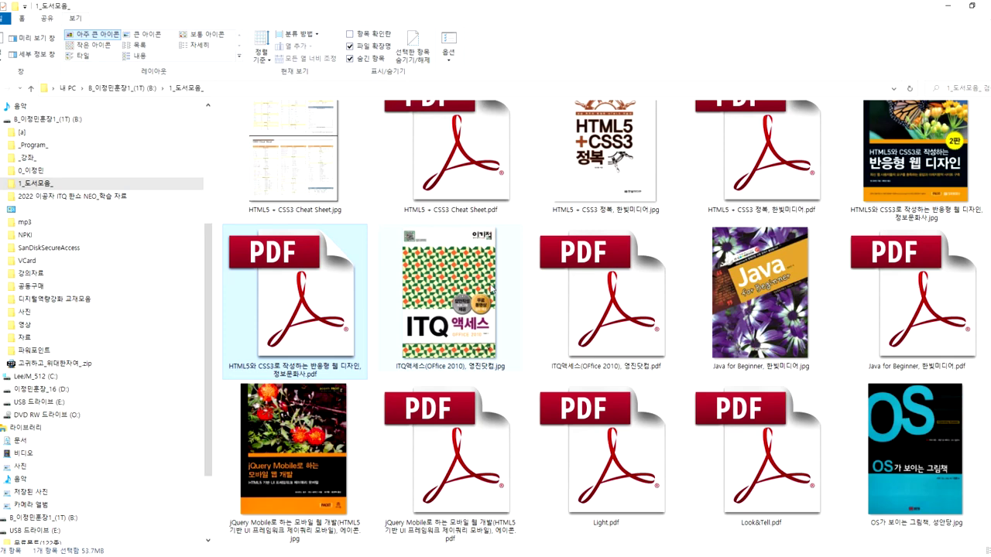
In the 1_도서모음_ folder, select the ITQ액세스 and Java for Beginner image and PDF files one by one.
left_click(486, 285)
left_click(626, 284)
left_click(718, 290)
left_click(859, 294)
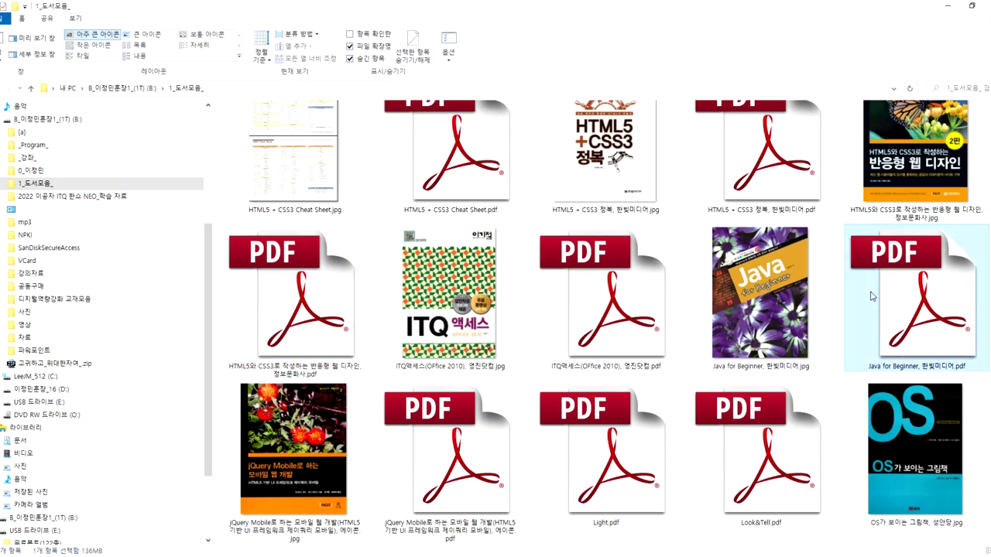
Go up to the root of the B: drive and reopen its 1_도서모음_ folder.
left_click(144, 88)
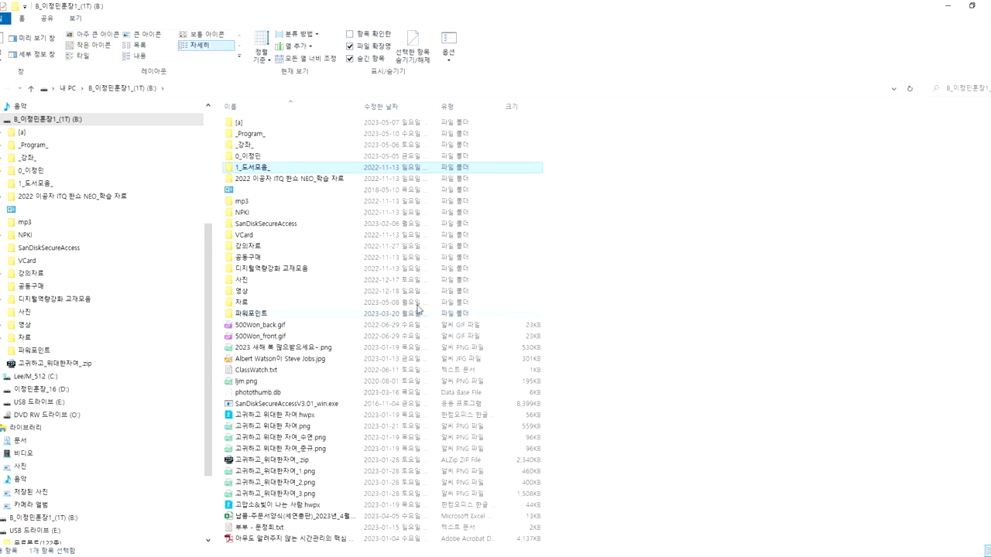
double_click(271, 170)
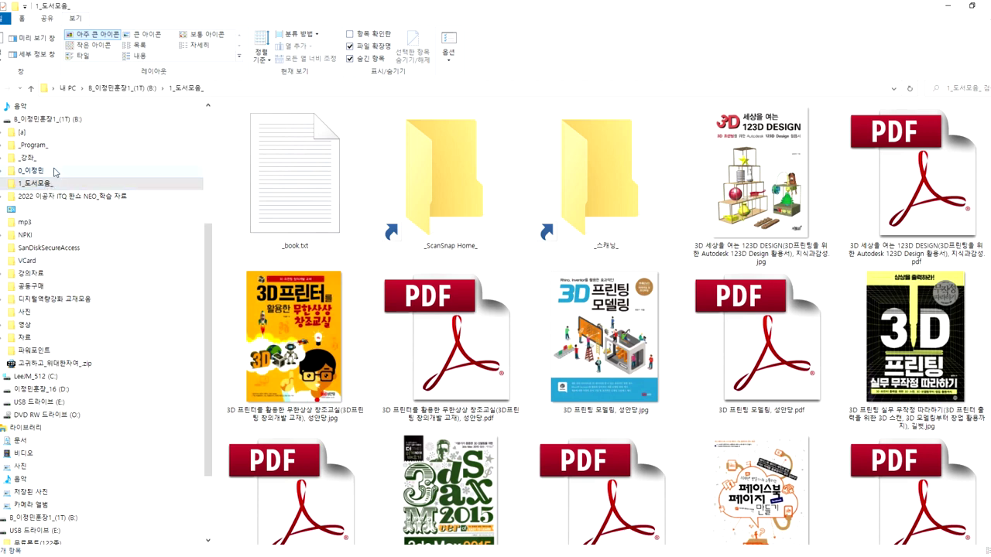
left_click(75, 92)
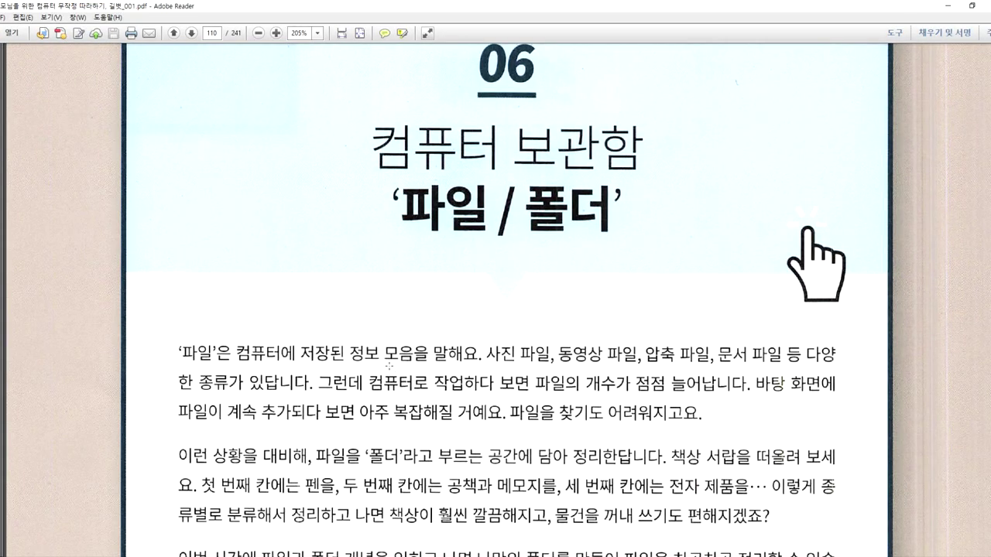
In Adobe Reader, examine the rest of page 110, including the diagram of JPG, MOV, MP3 and ZIP files going into a folder.
scroll(402, 378, "down", 3)
scroll(411, 390, "down", 7)
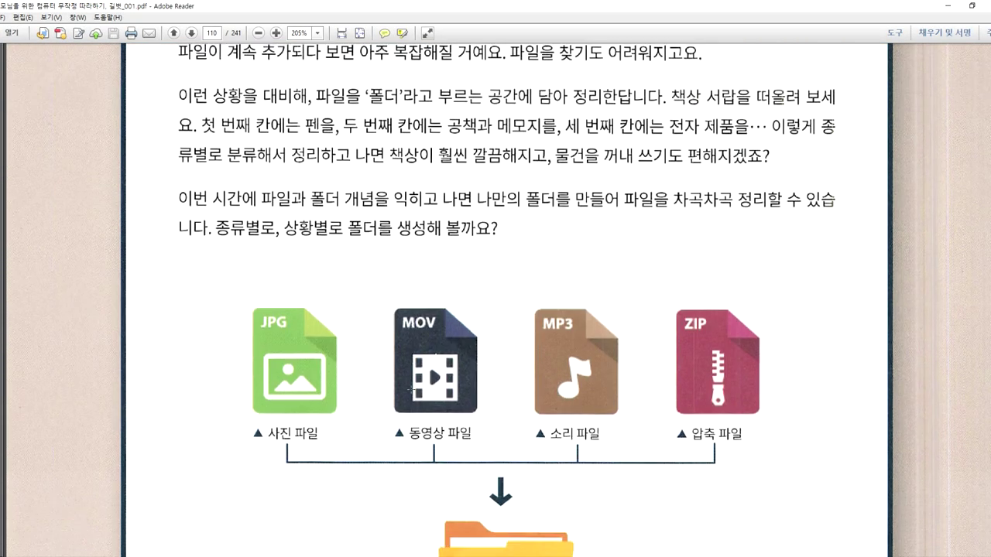
scroll(414, 391, "down", 1)
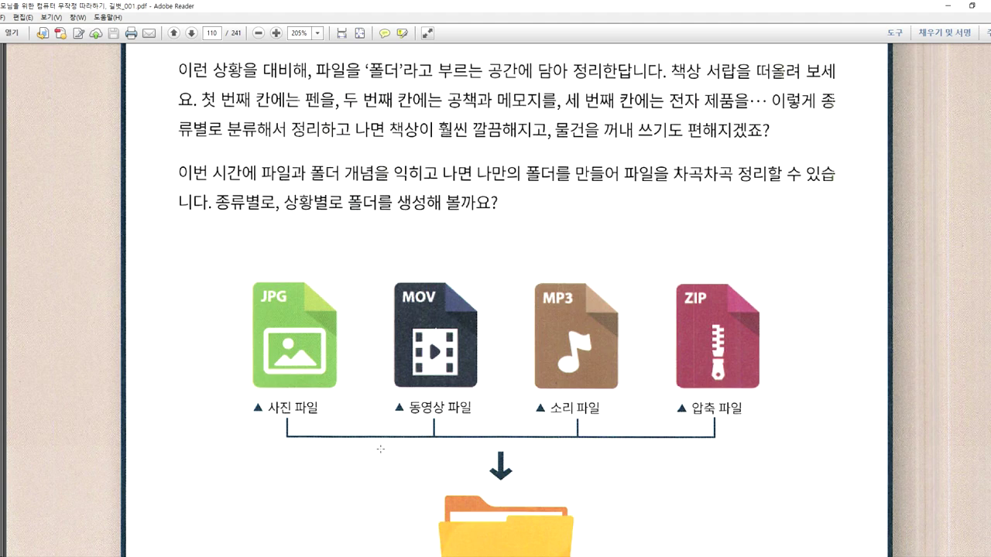
scroll(205, 466, "down", 3)
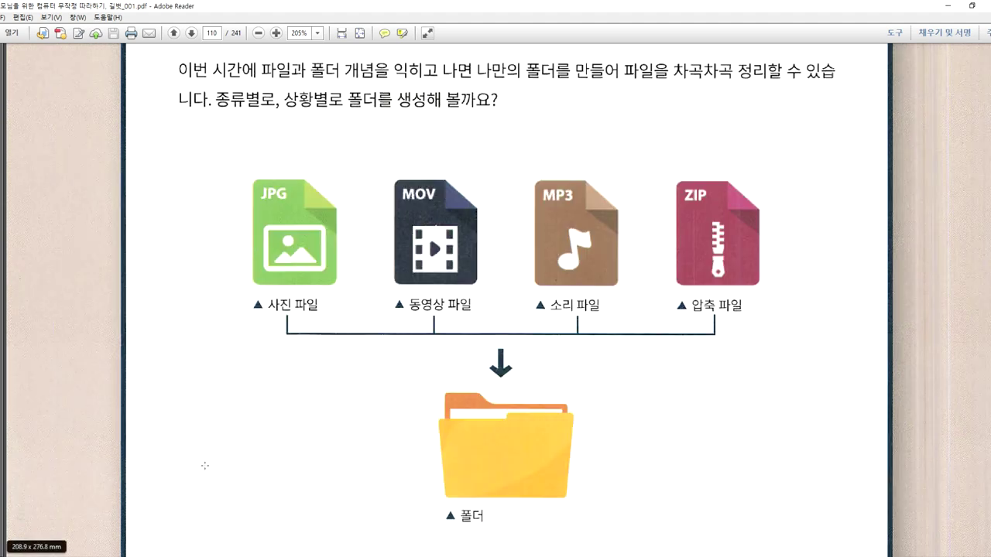
scroll(205, 466, "down", 8)
scroll(205, 467, "up", 3)
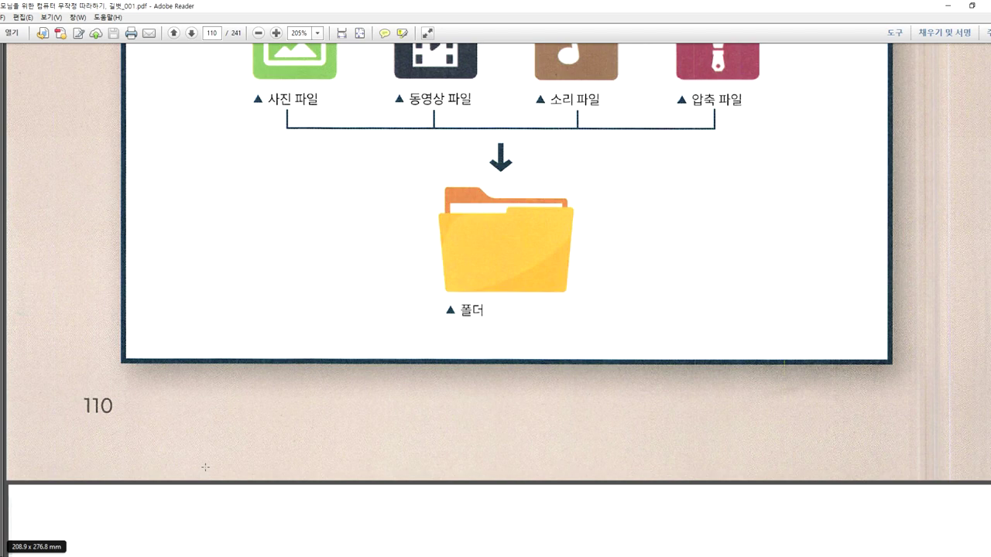
scroll(205, 467, "up", 2)
scroll(205, 467, "up", 1)
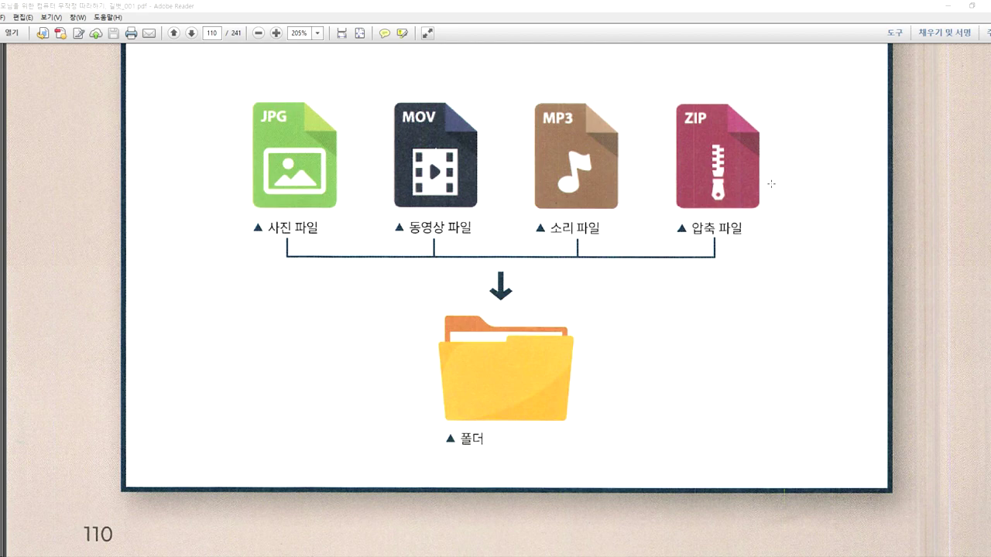
Switch to File Explorer on the USB drive (E:), look inside the 사진모음 folder and return to the drive's root.
key("alt+F4")
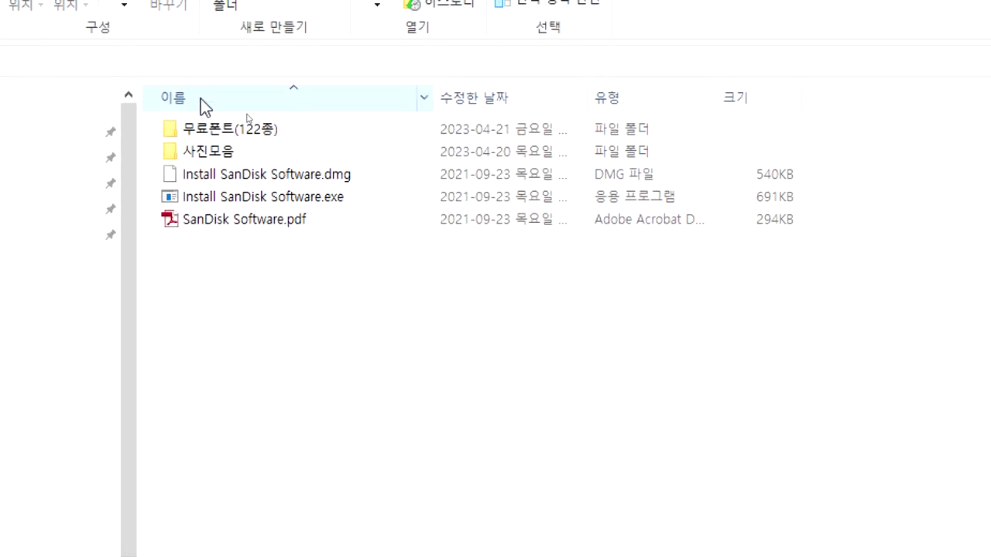
left_click(215, 159)
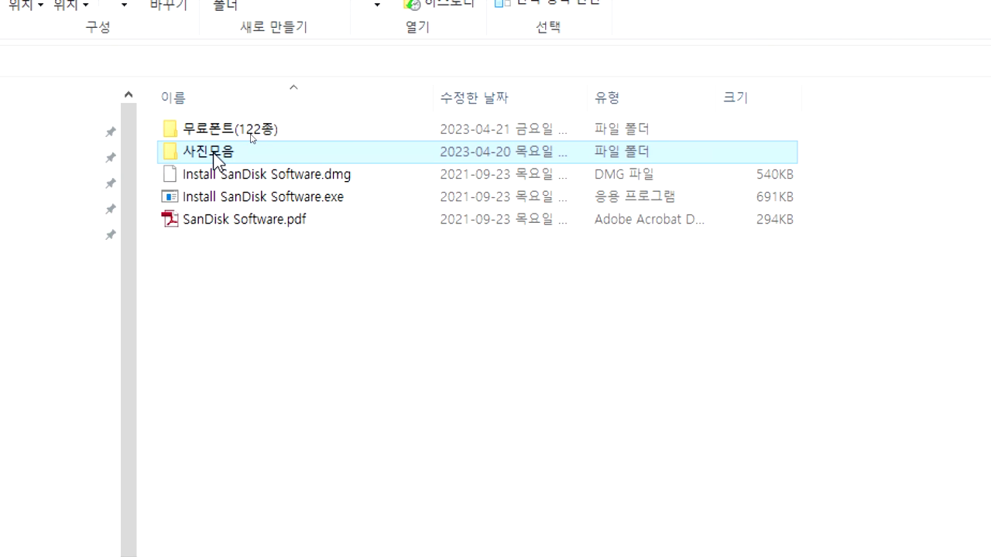
double_click(214, 157)
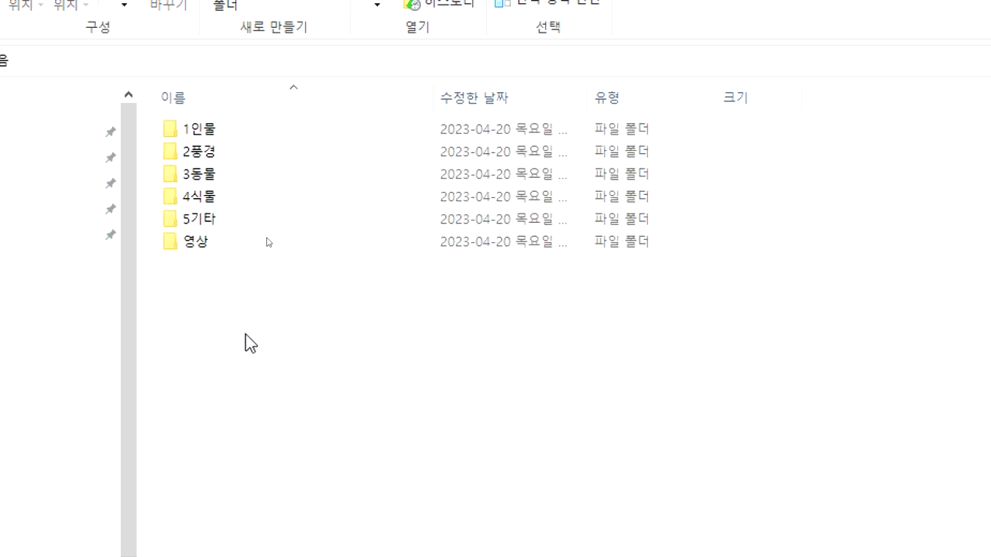
key("alt+Left")
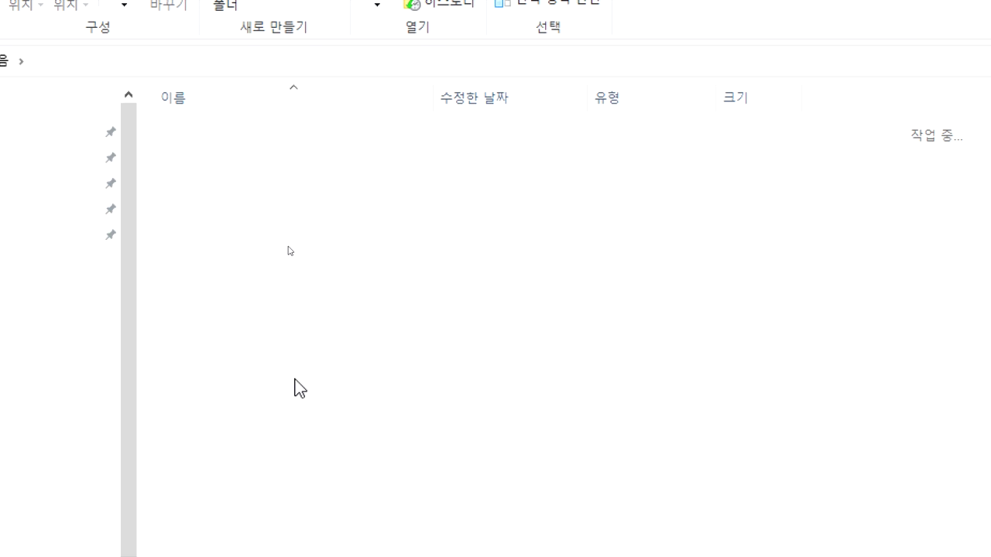
Select the 무료폰트(122종) and 사진모음 folders in turn and check the details of 사진모음.
left_click(233, 138)
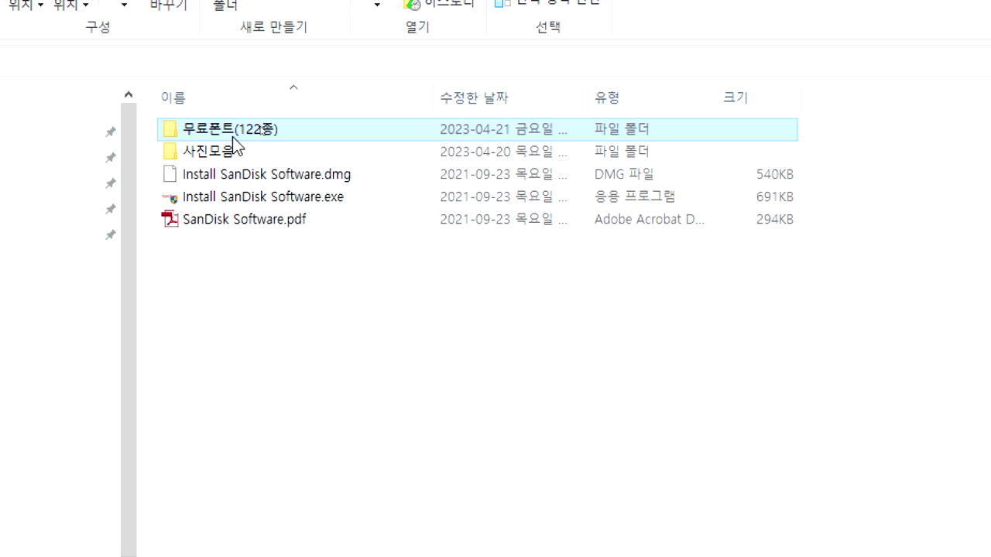
left_click(276, 153)
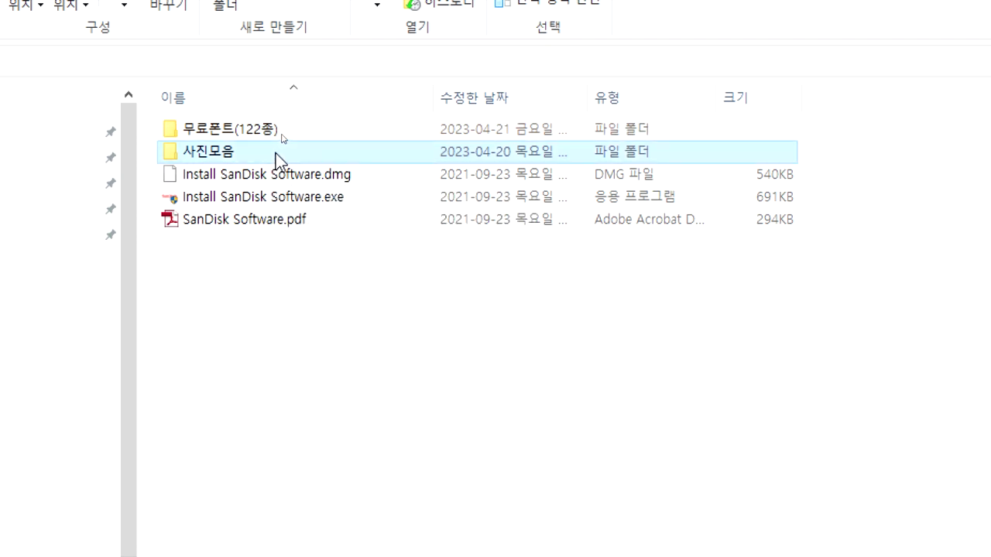
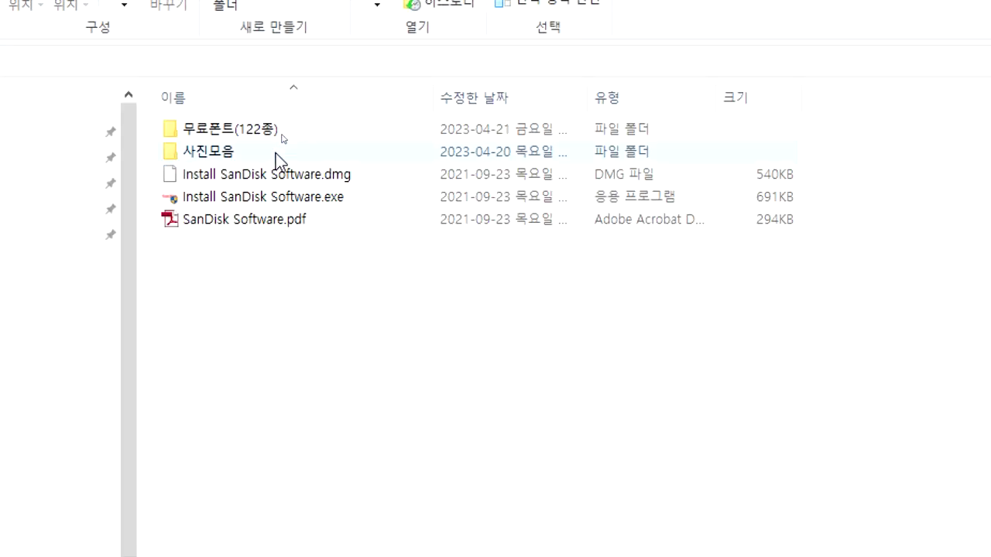
mouse_move(276, 154)
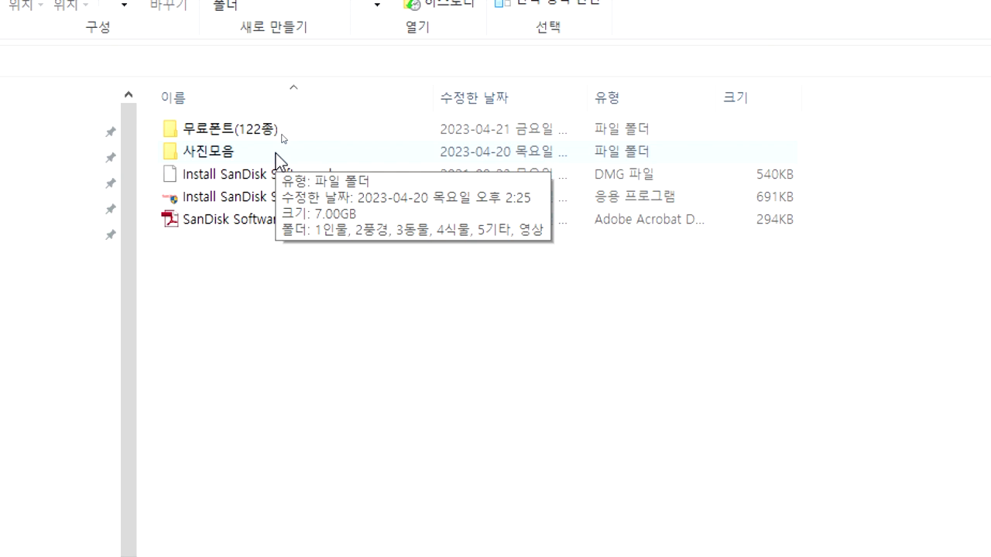
Open the 1인물 folder inside 사진모음, display its files as extra large icons and browse the photos.
double_click(232, 152)
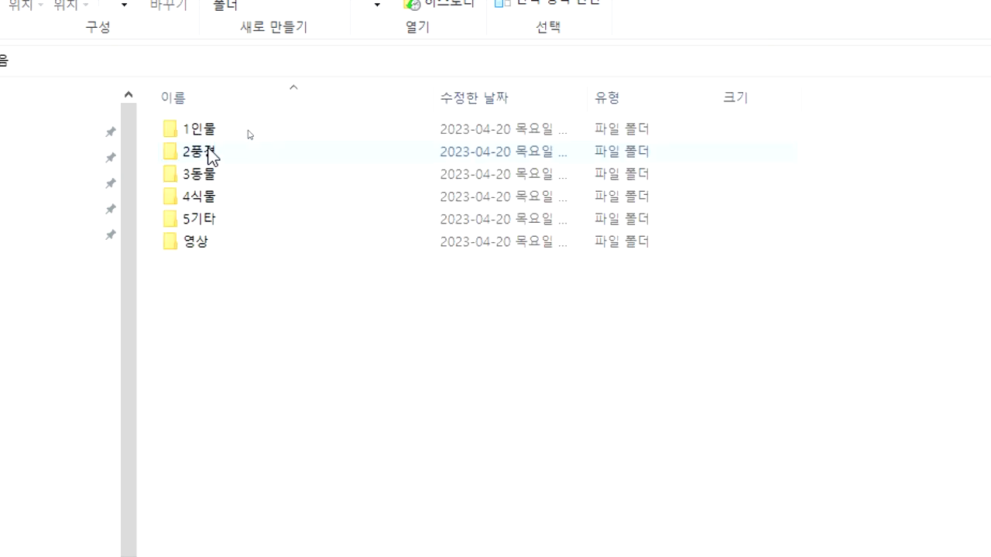
double_click(200, 131)
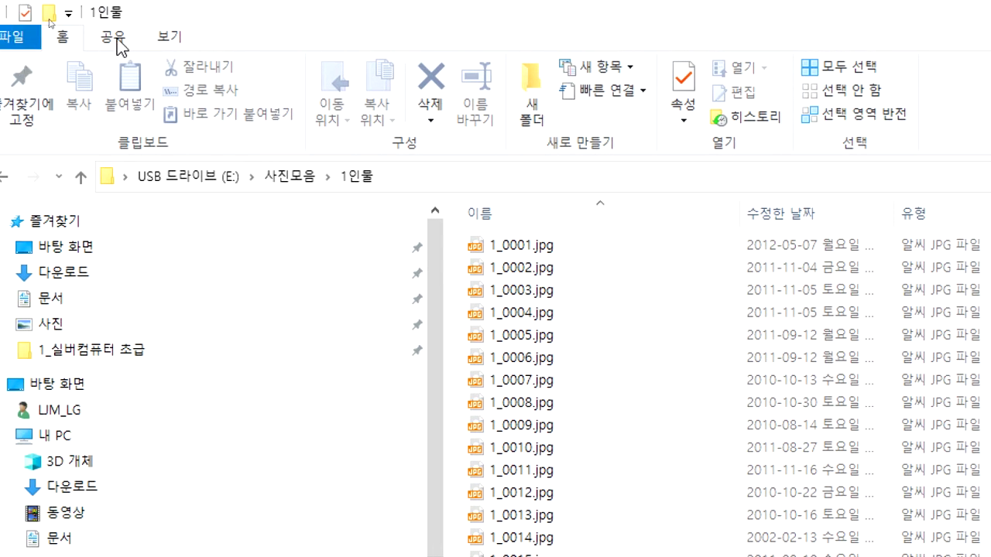
left_click(169, 37)
left_click(175, 69)
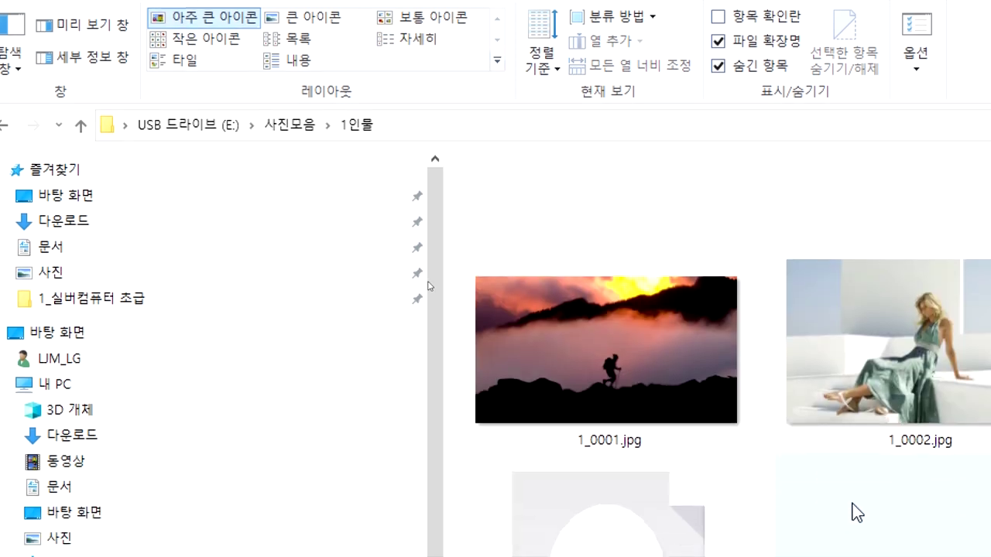
scroll(888, 517, "down", 8)
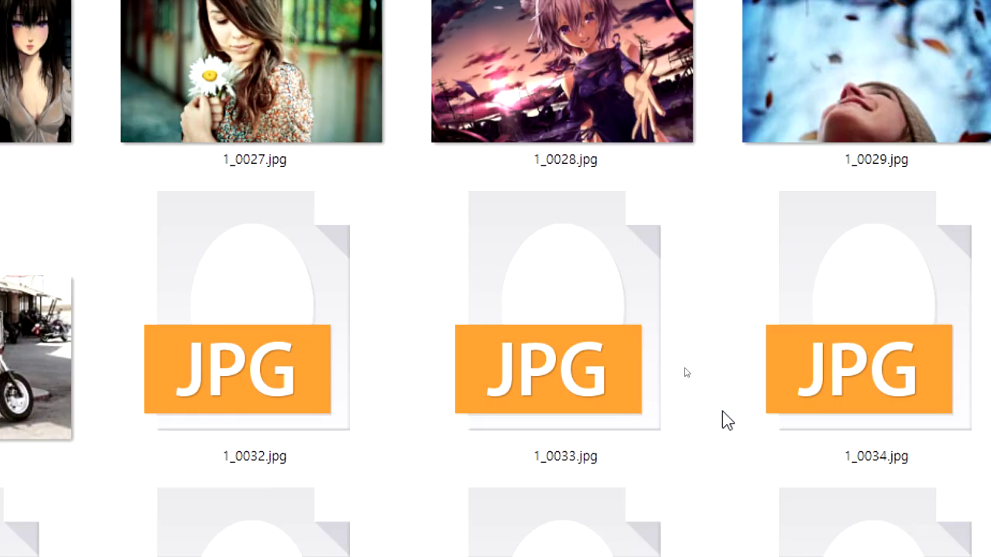
scroll(723, 411, "down", 3)
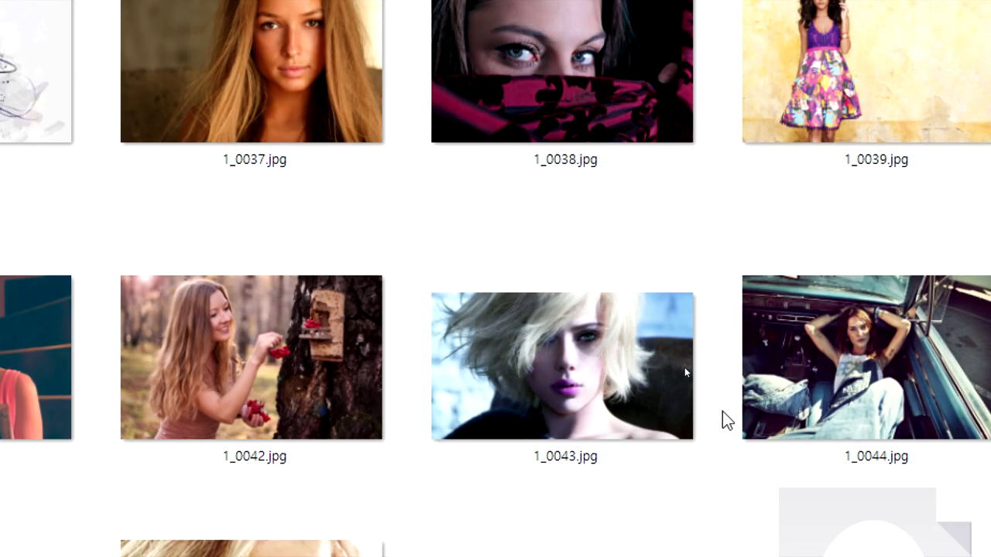
scroll(723, 411, "down", 3)
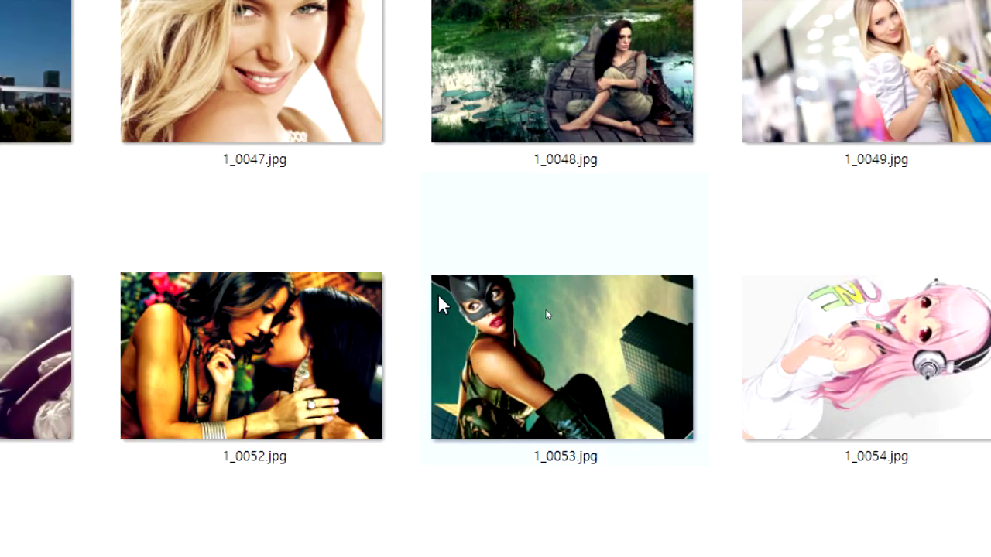
Look through the remaining photos in the 1인물 folder, down to around 1_0077.jpg and back up.
scroll(442, 302, "down", 6)
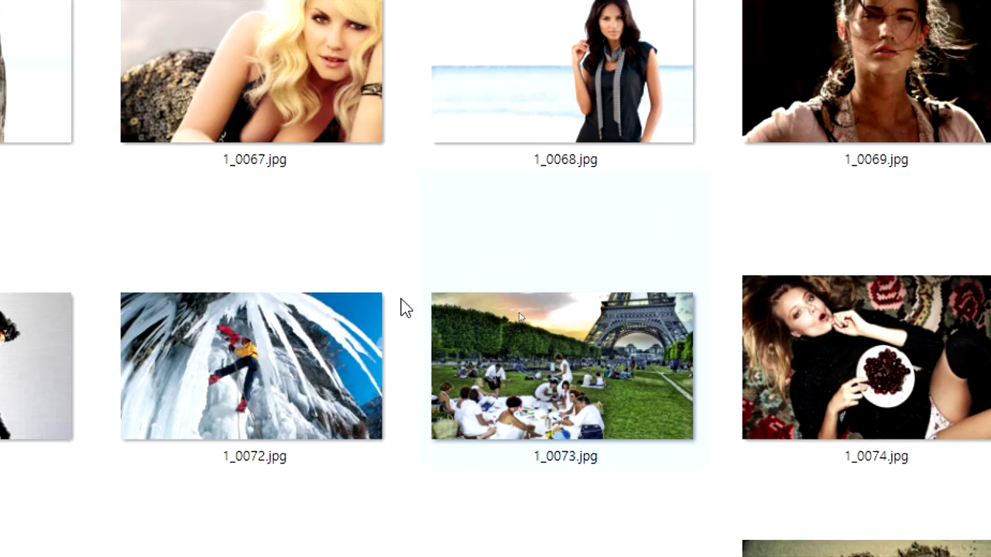
scroll(401, 299, "down", 3)
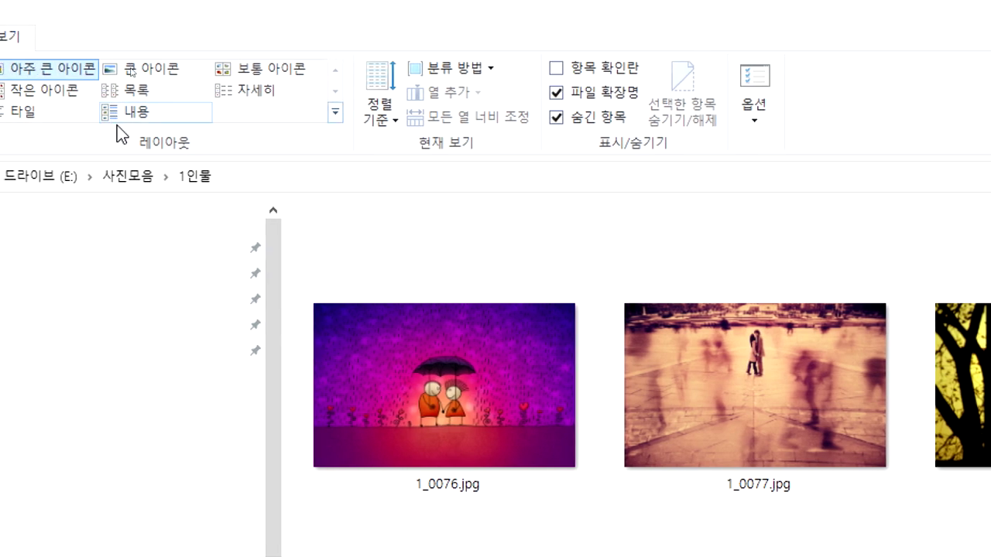
scroll(31, 465, "down", 1)
scroll(277, 72, "up", 1)
scroll(462, 19, "up", 7)
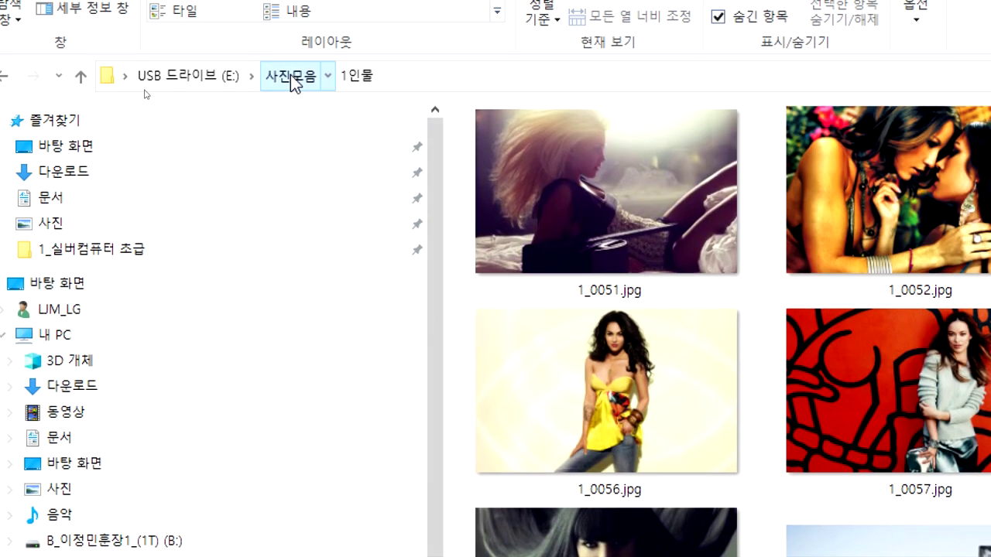
Go back to 사진모음, open its 2풍경 folder, show the files as extra large icons and browse the landscape photos.
left_click(291, 74)
double_click(509, 169)
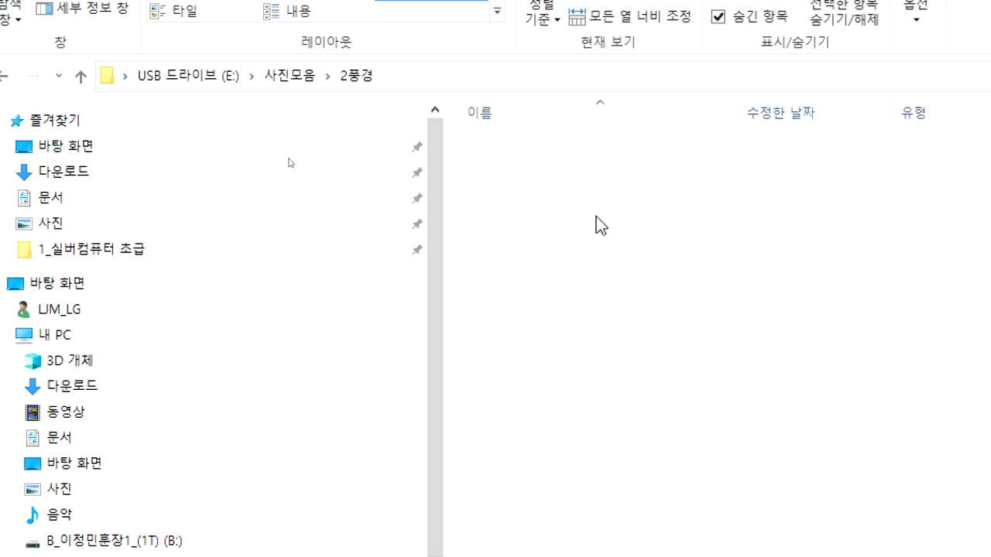
left_click(204, 68)
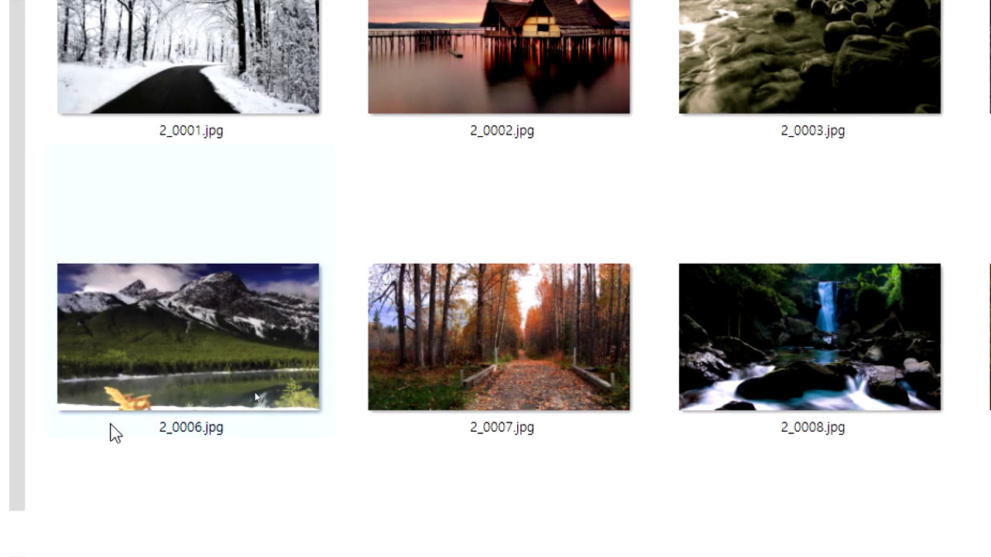
scroll(111, 431, "down", 2)
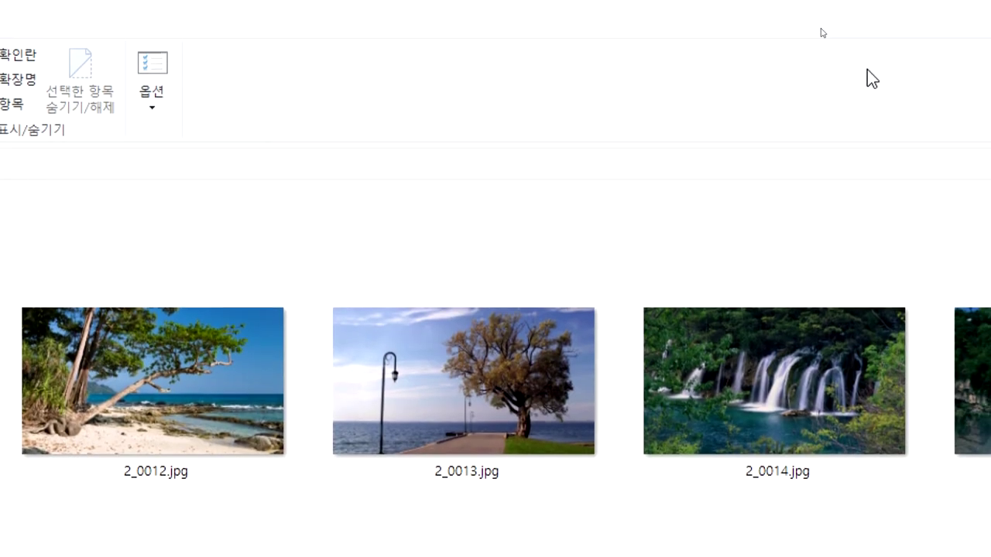
Minimize File Explorer and Adobe Reader to view the desktop wallpaper, and return to the 2풍경 window to open the photo 2_0024.jpg.
left_click(890, 13)
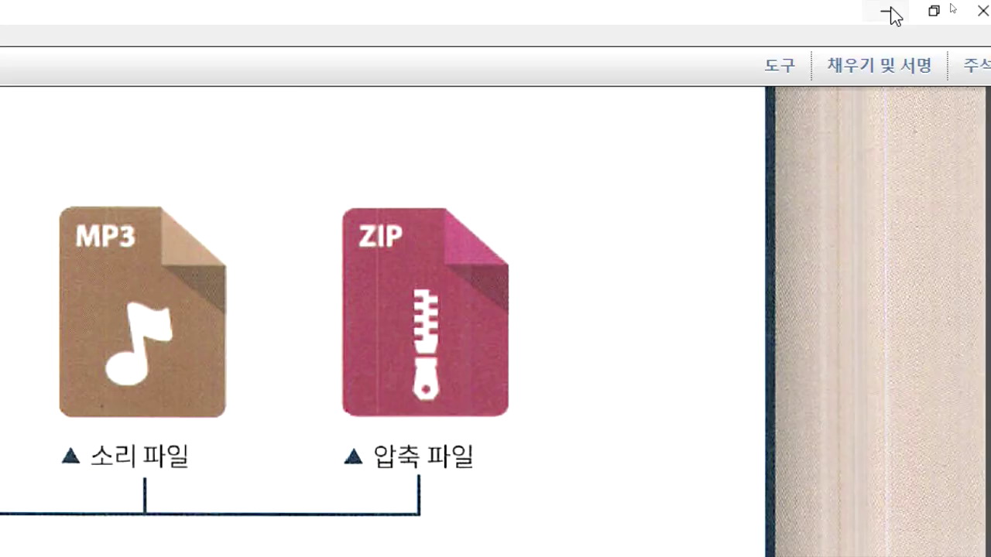
left_click(891, 12)
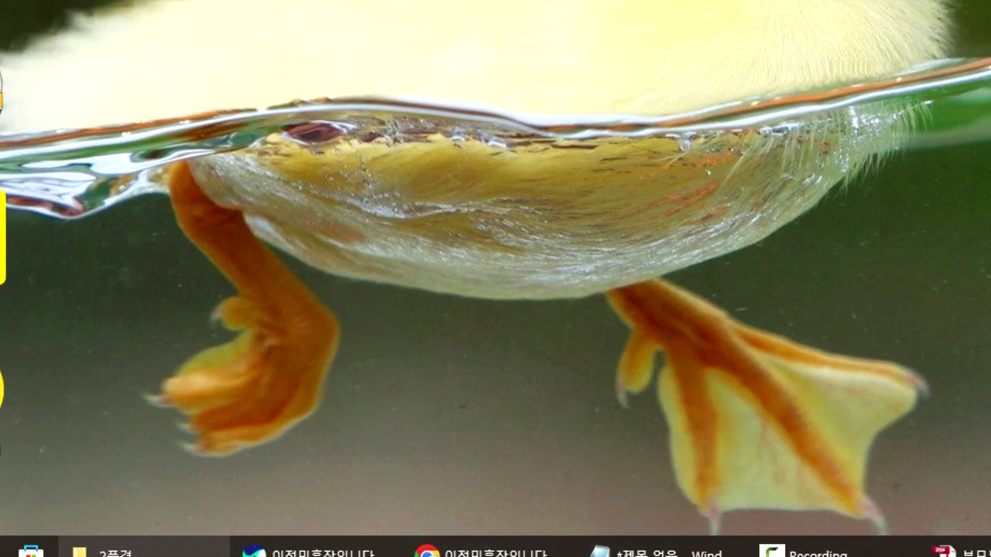
left_click(143, 551)
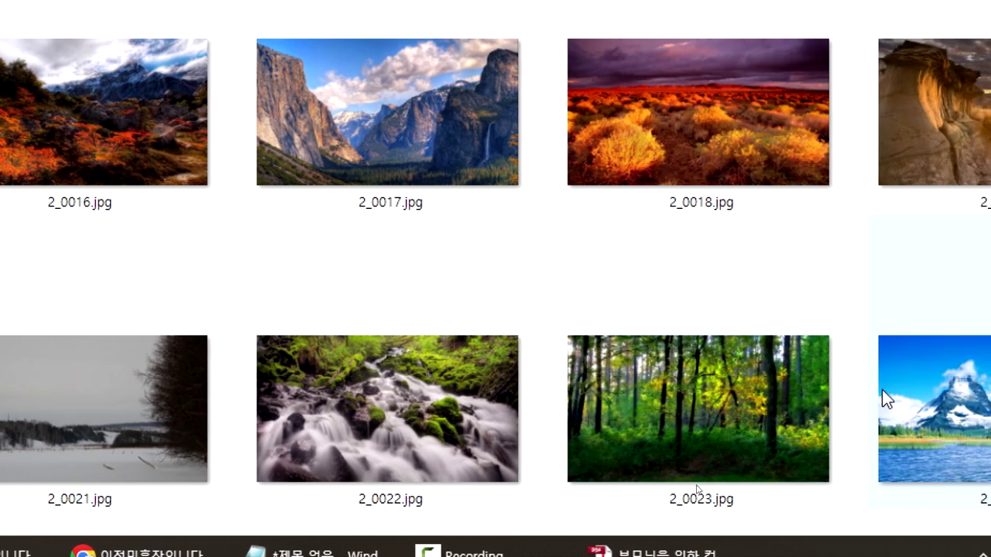
left_click(882, 390)
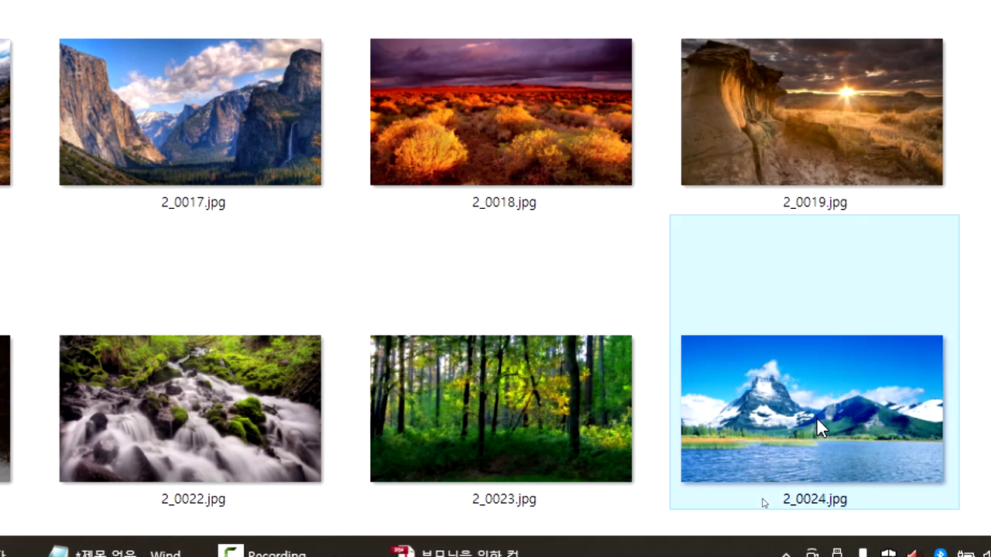
double_click(827, 318)
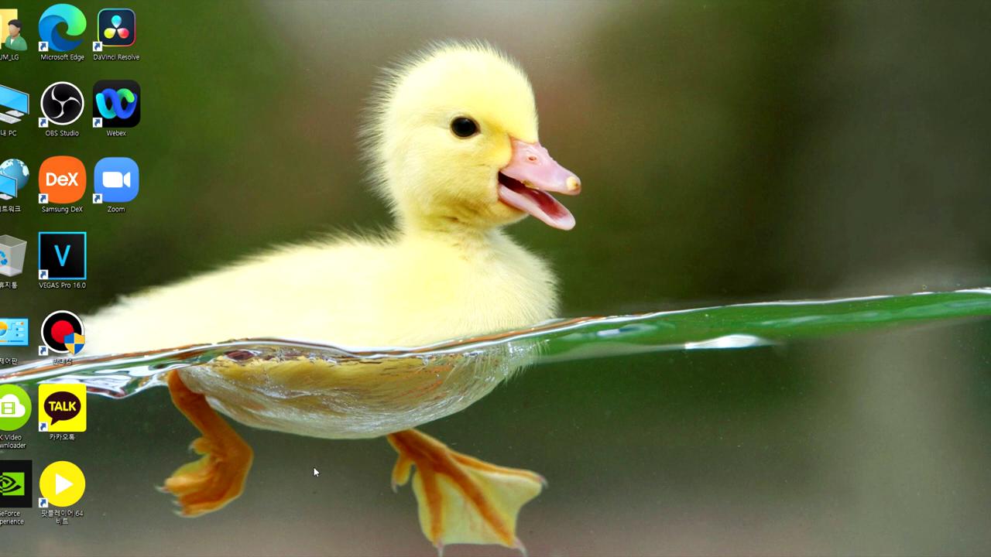
Open a new File Explorer window and go to the 2풍경 folder inside 사진모음 on the D: drive.
key("super+e")
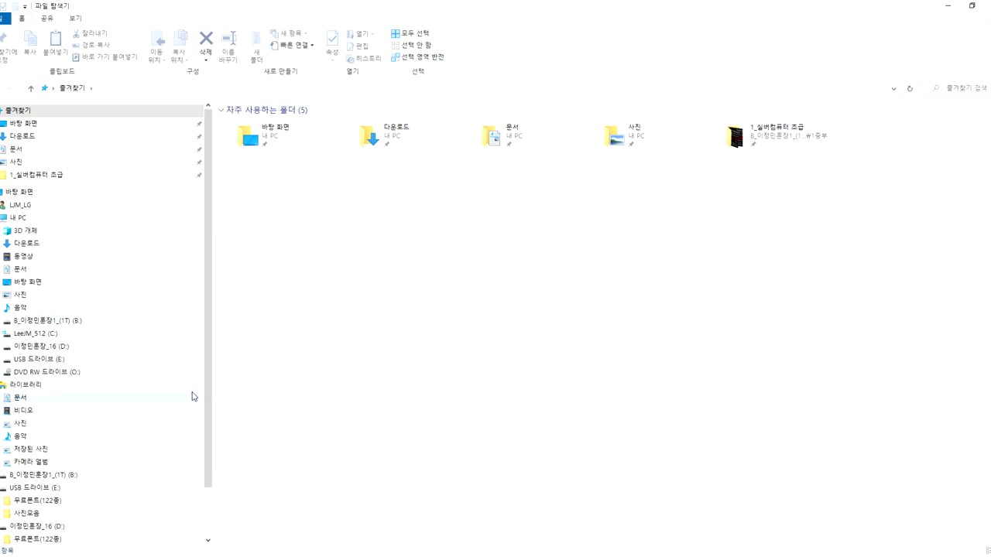
left_click(47, 334)
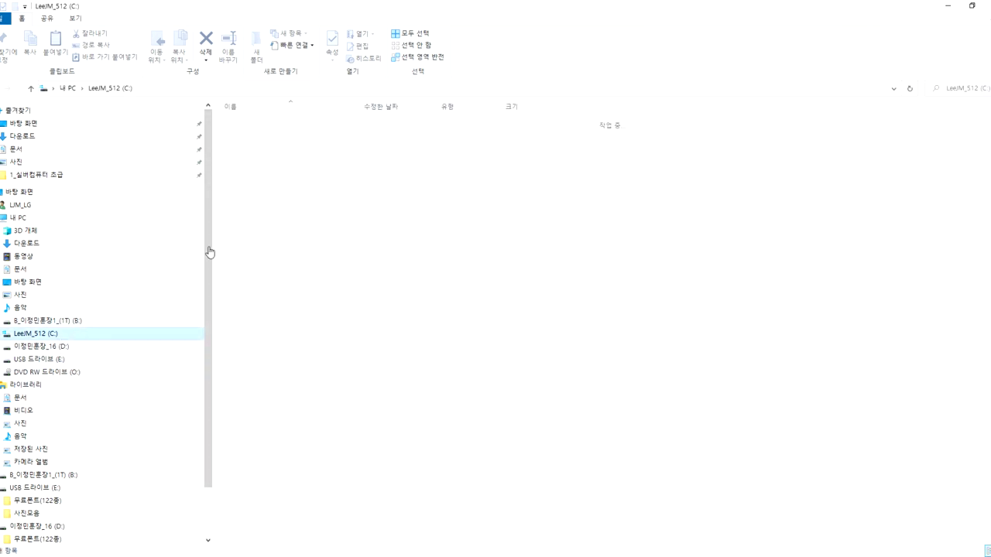
left_click(48, 358)
left_click(42, 346)
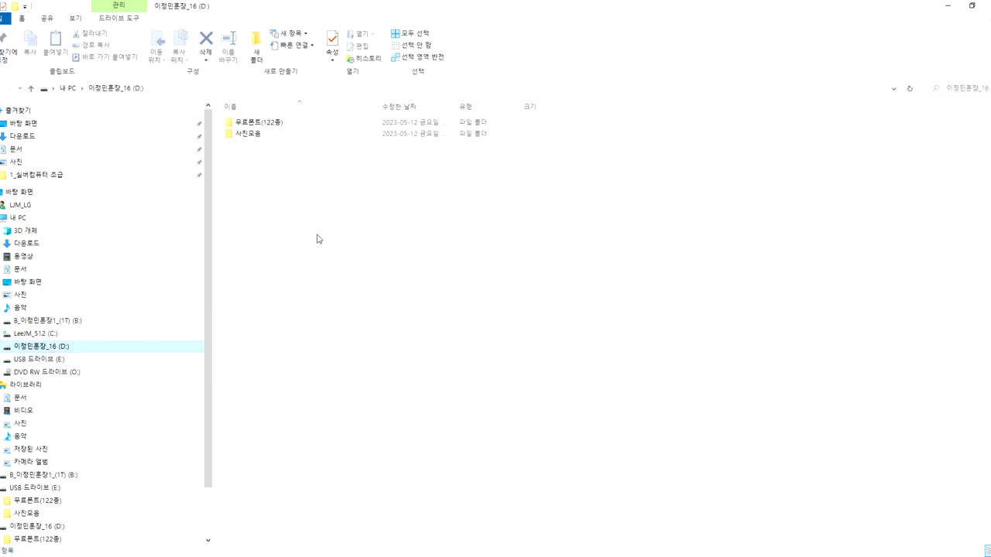
left_click(251, 121)
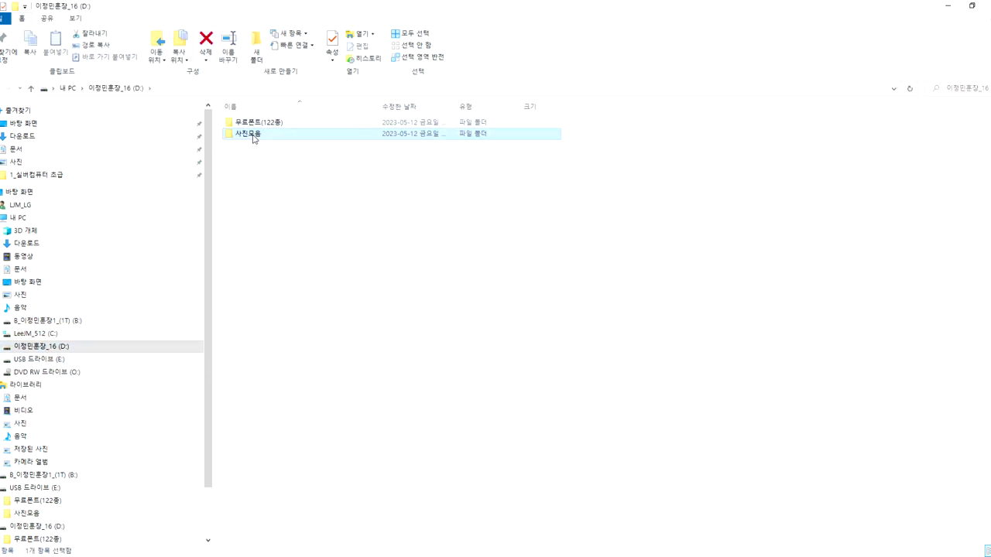
double_click(255, 133)
double_click(252, 133)
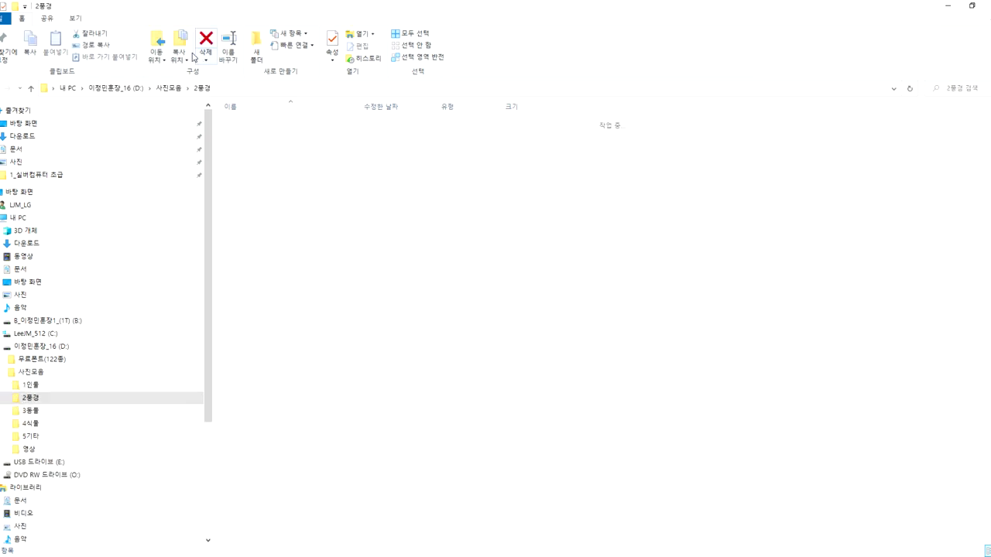
Display the 2풍경 files as extra large icons and browse to the row containing 2_0024.jpg.
left_click(77, 17)
left_click(96, 35)
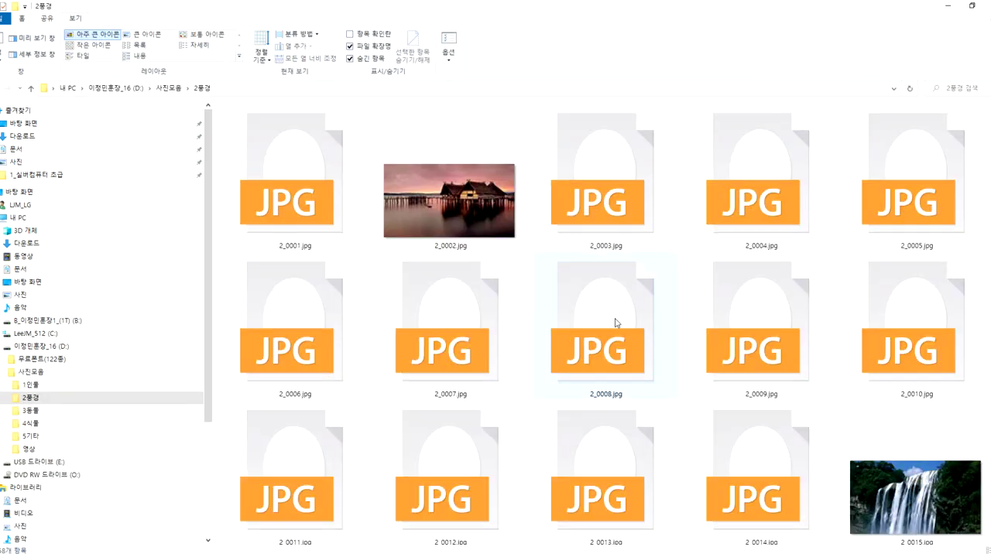
scroll(706, 355, "up", 2)
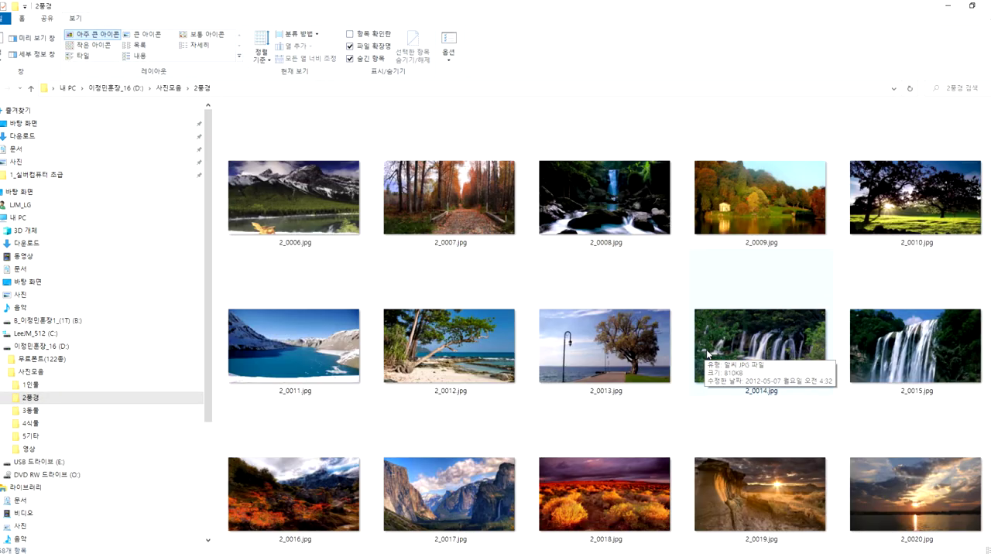
scroll(706, 355, "up", 2)
scroll(689, 364, "down", 8)
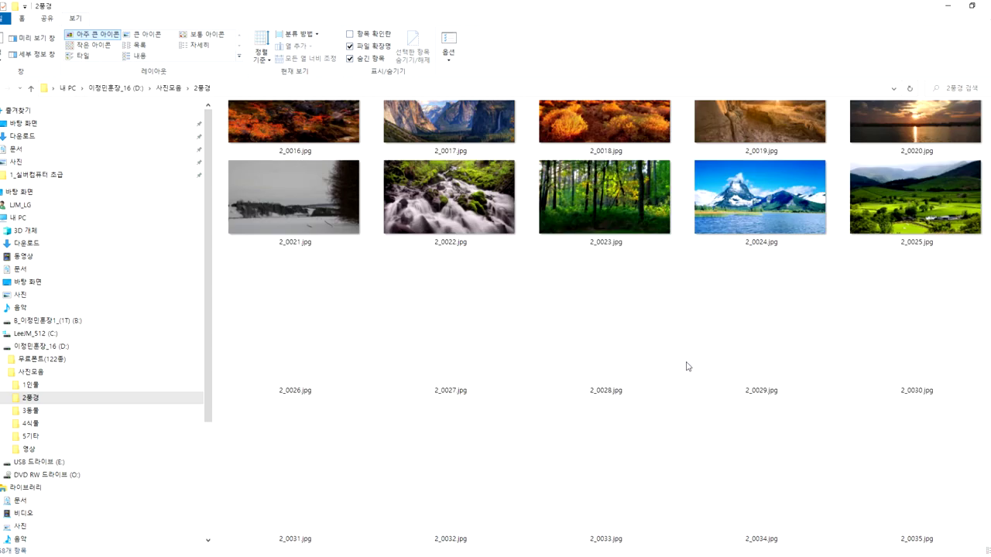
Set the photo 2_0024.jpg as the desktop background and minimize File Explorer to view the desktop.
left_click(755, 219)
right_click(756, 219)
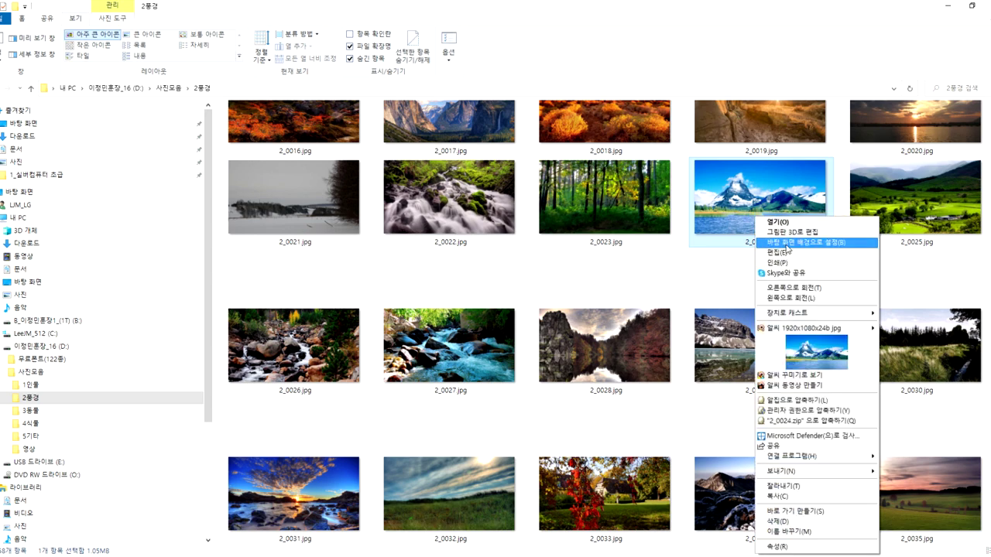
left_click(787, 243)
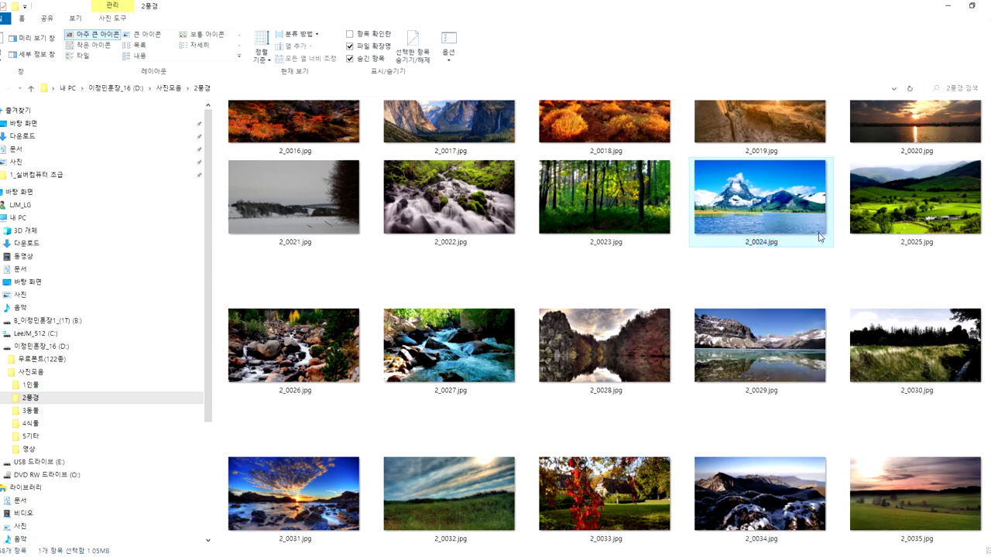
left_click(946, 6)
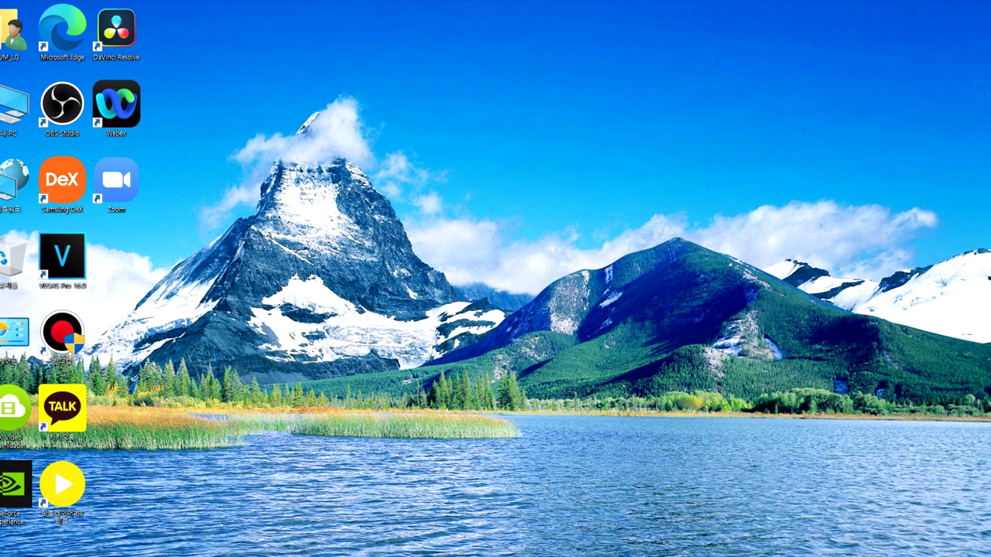
Return to the 2풍경 folder window and look through the other landscape photos.
key("alt+Tab")
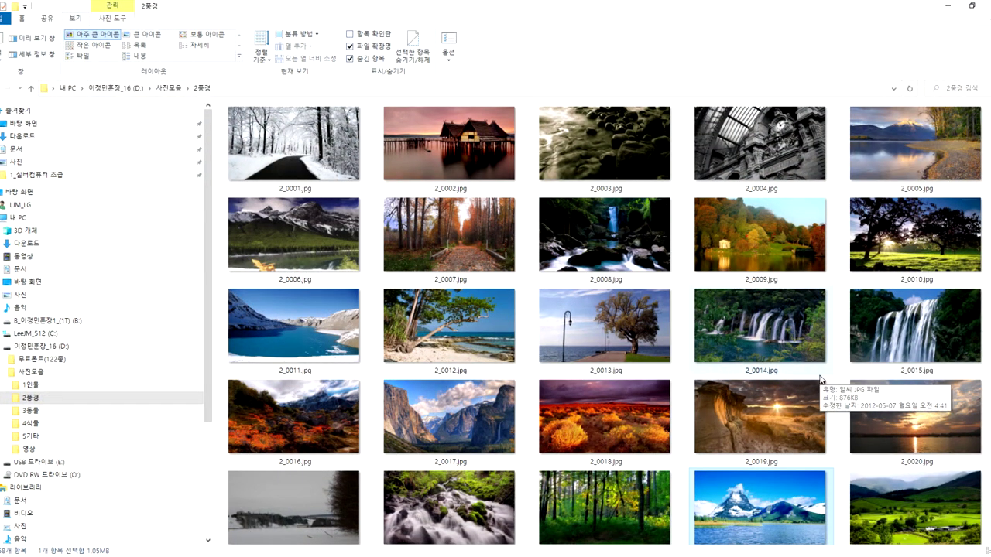
scroll(821, 378, "down", 6)
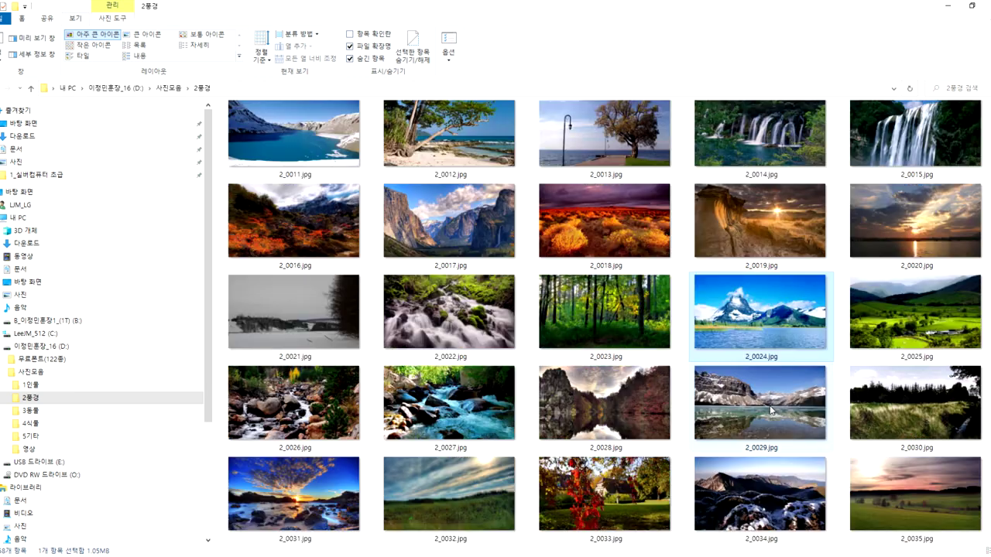
scroll(777, 419, "down", 5)
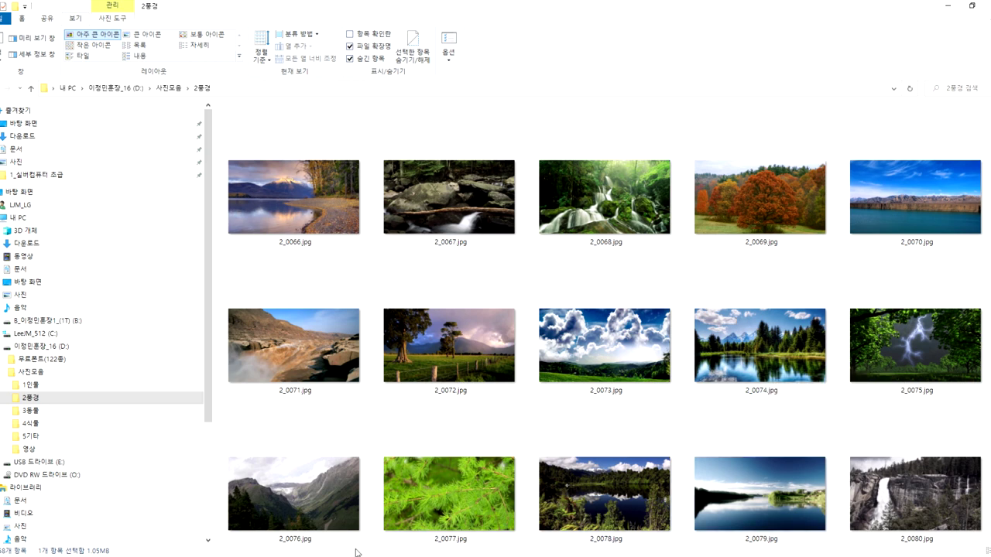
Switch to the lesson notes in Notepad and add the line "32gb이상" between 휴지통 알아보기 and the 준비물/과제 section.
left_click(196, 551)
left_click(956, 6)
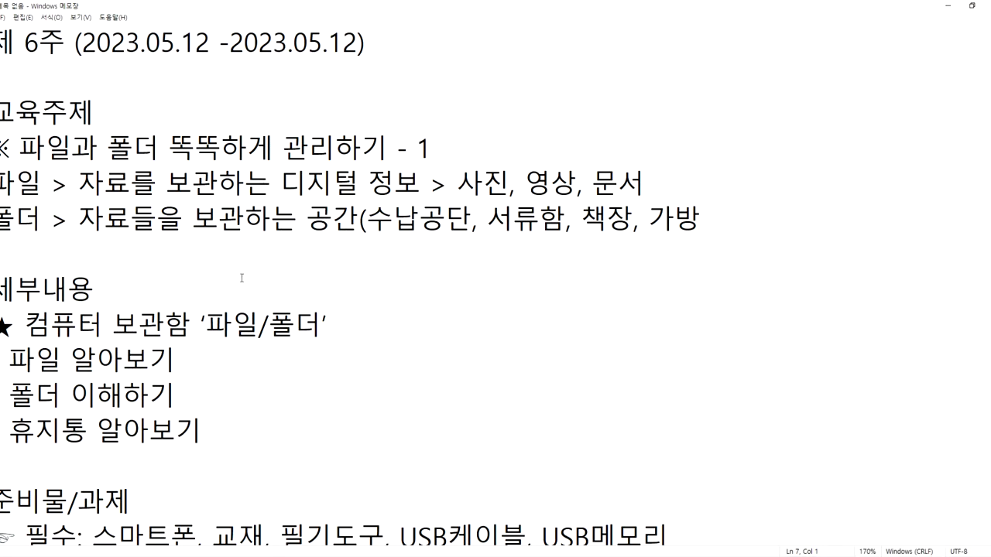
scroll(233, 295, "down", 2)
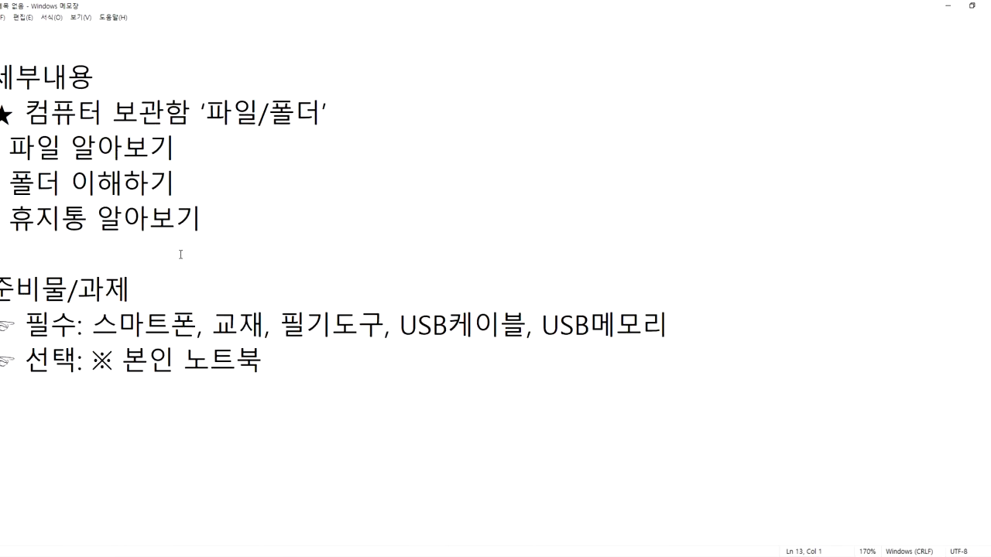
key("Return")
key("Return")
key("Up")
type("32")
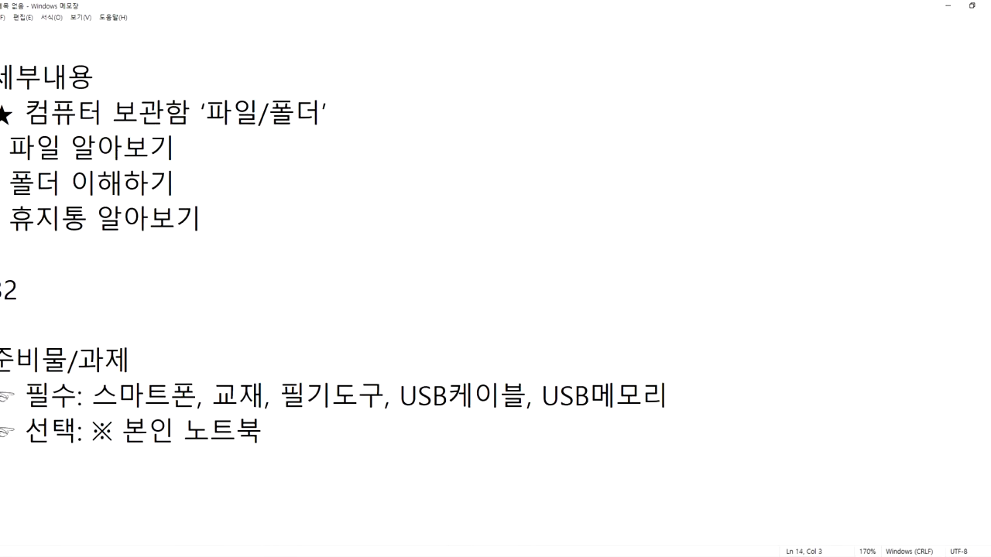
type("gb이상")
Correct the unit to capitals so the new line reads "32GB이상", and insert a blank line beneath it.
key("Left")
key("Left")
key("Left")
key("Left")
key("Delete")
key("Delete")
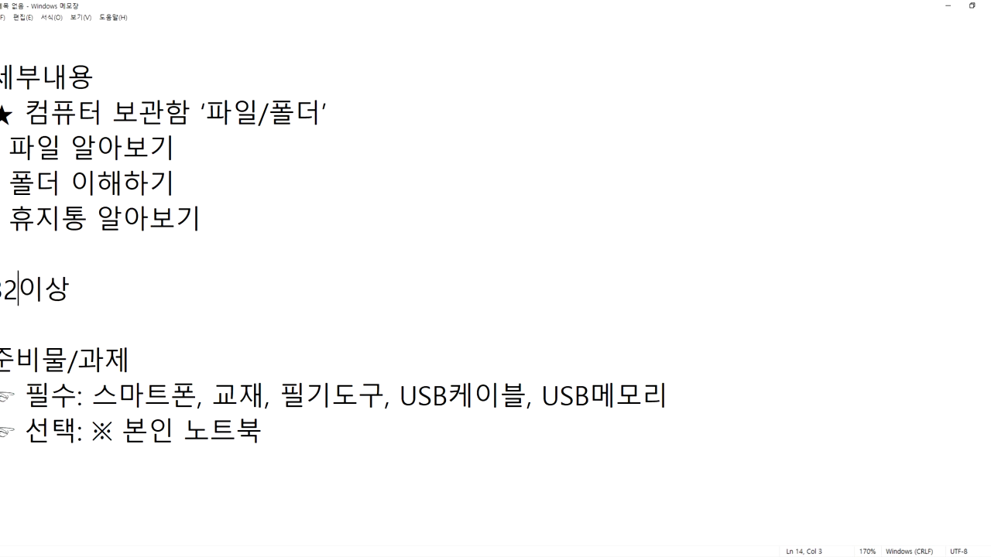
type("휴")
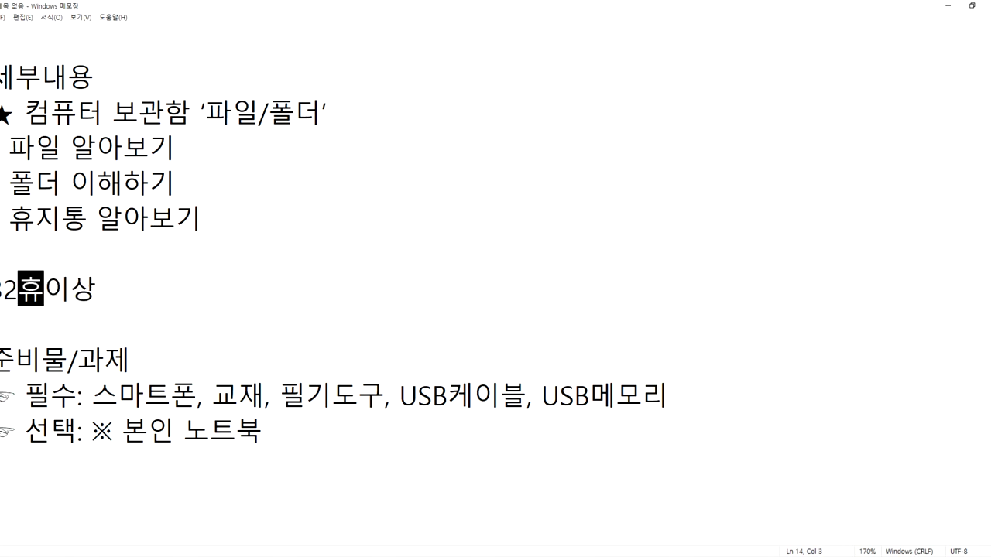
key("BackSpace")
key("BackSpace")
type("gb")
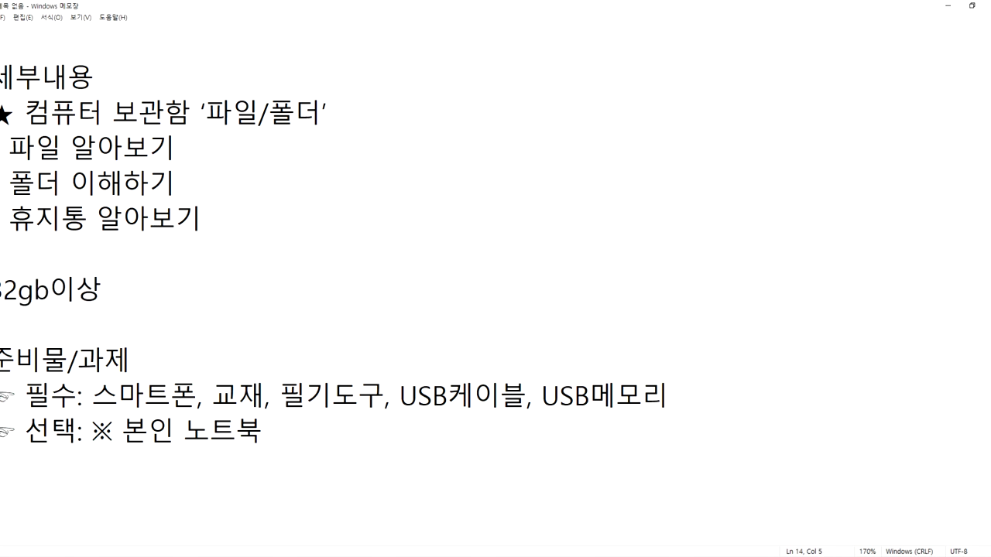
key("BackSpace")
key("BackSpace")
type("GB")
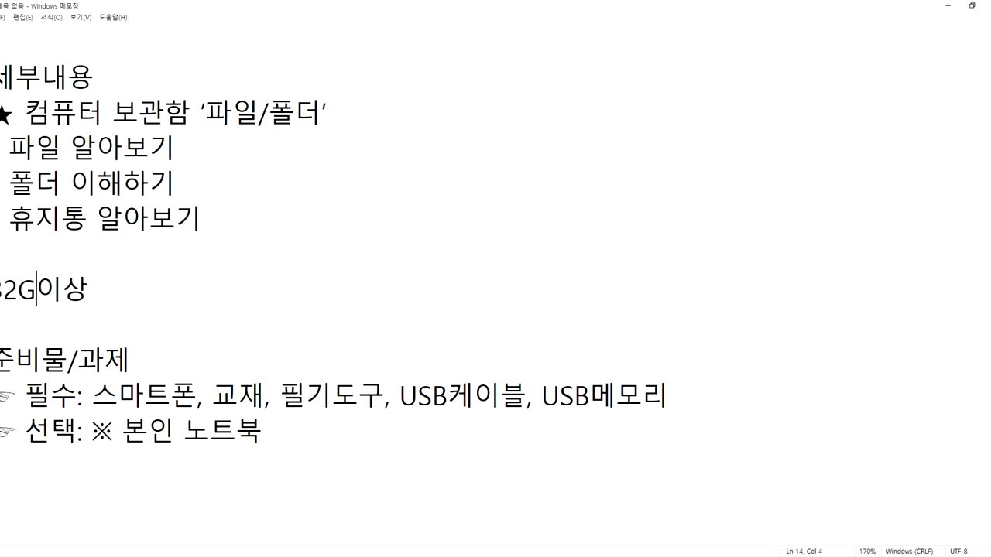
left_click(103, 290)
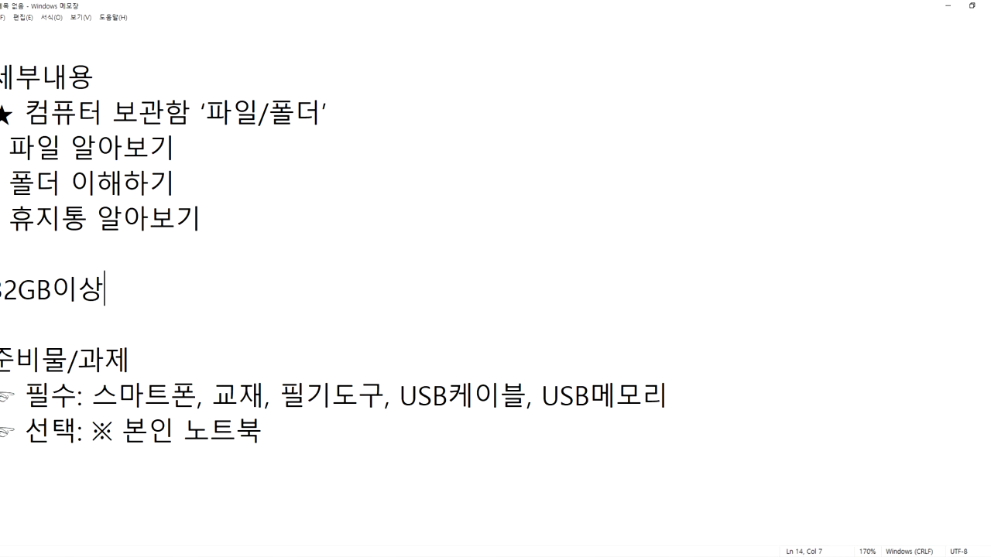
key("Return")
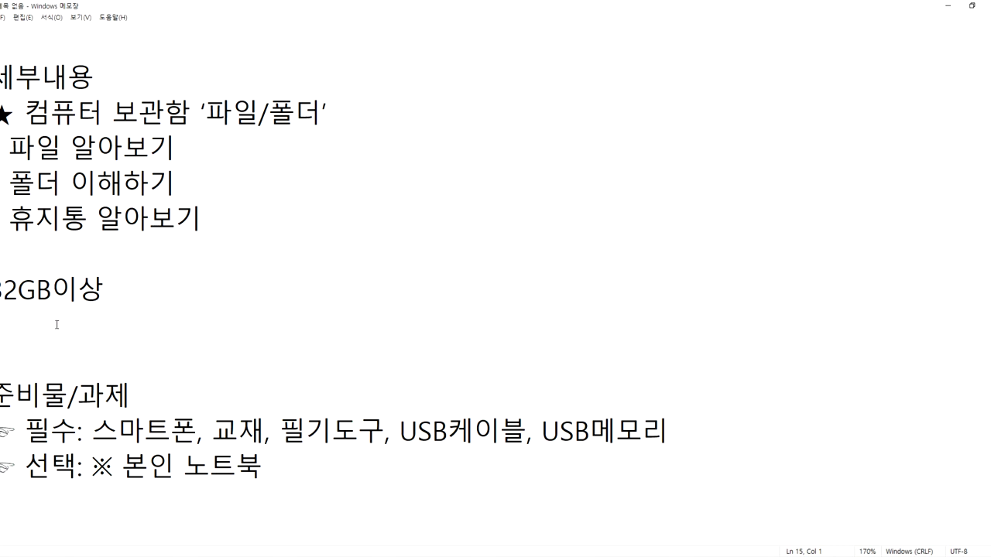
scroll(122, 343, "up", 2)
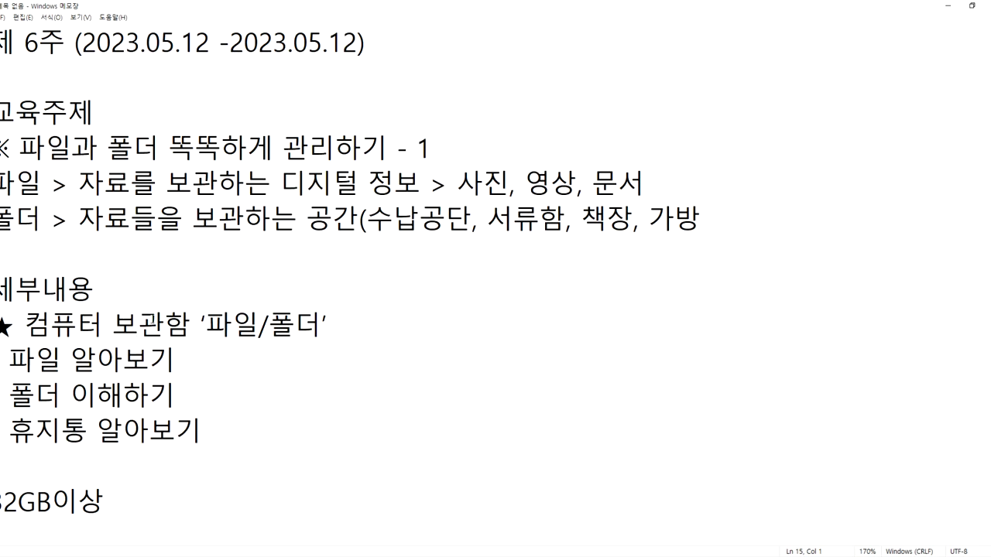
Return to File Explorer, compare the drive capacities under 내 PC, and look inside USB 드라이브 (E:) before going back.
left_click(118, 260)
key("alt+Tab")
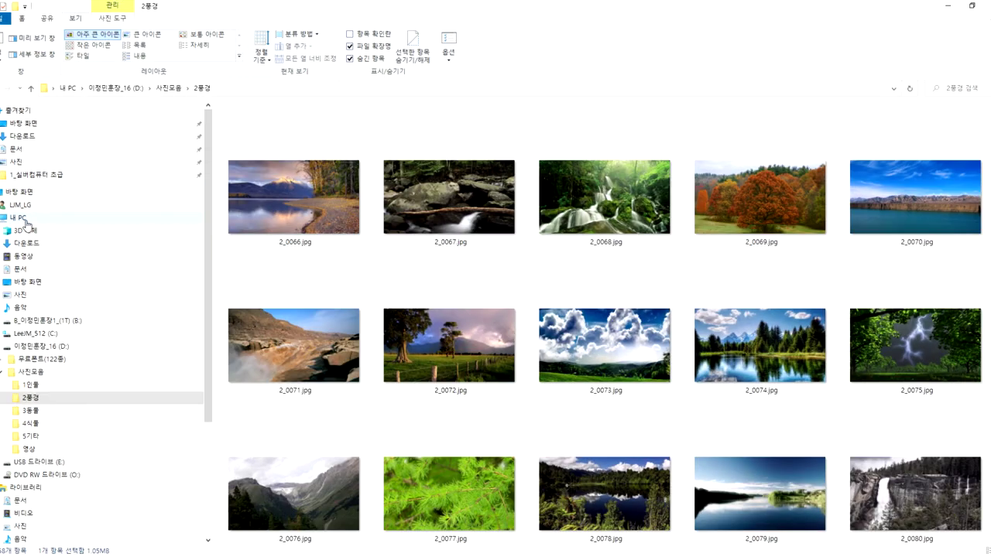
left_click(25, 221)
left_click(356, 146)
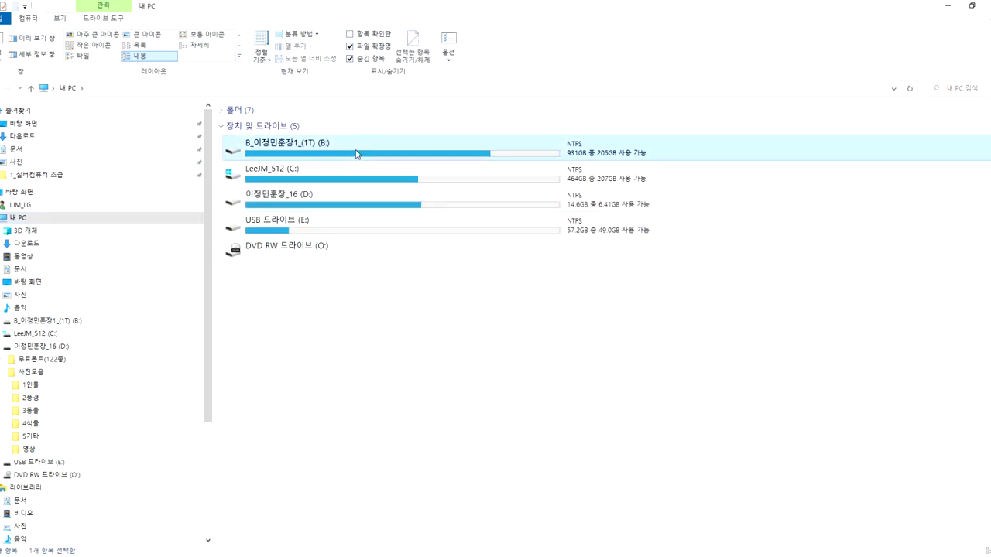
mouse_move(501, 160)
mouse_move(330, 180)
mouse_move(333, 234)
left_click(333, 234)
double_click(314, 235)
key("alt+Left")
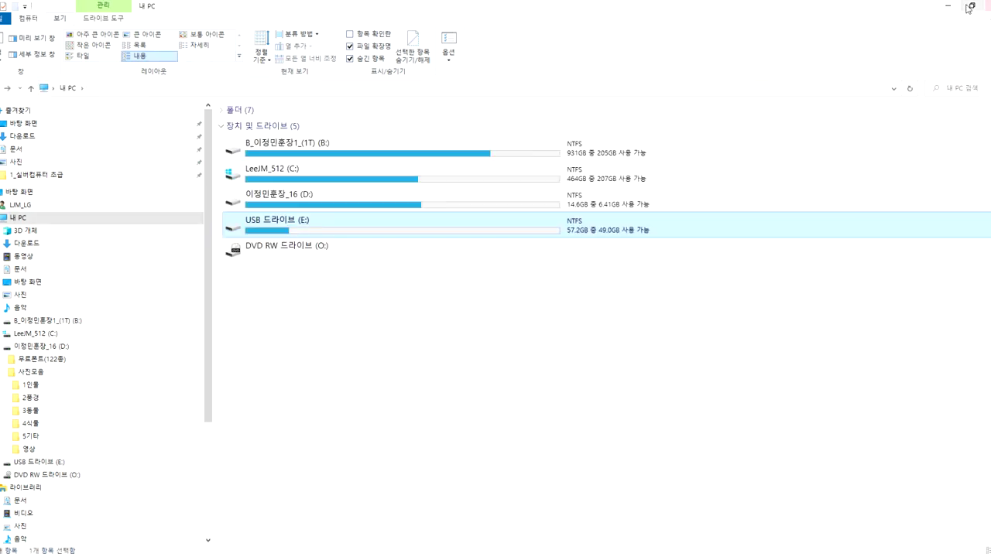
Minimize the open windows and create a new folder on the desktop.
left_click(947, 7)
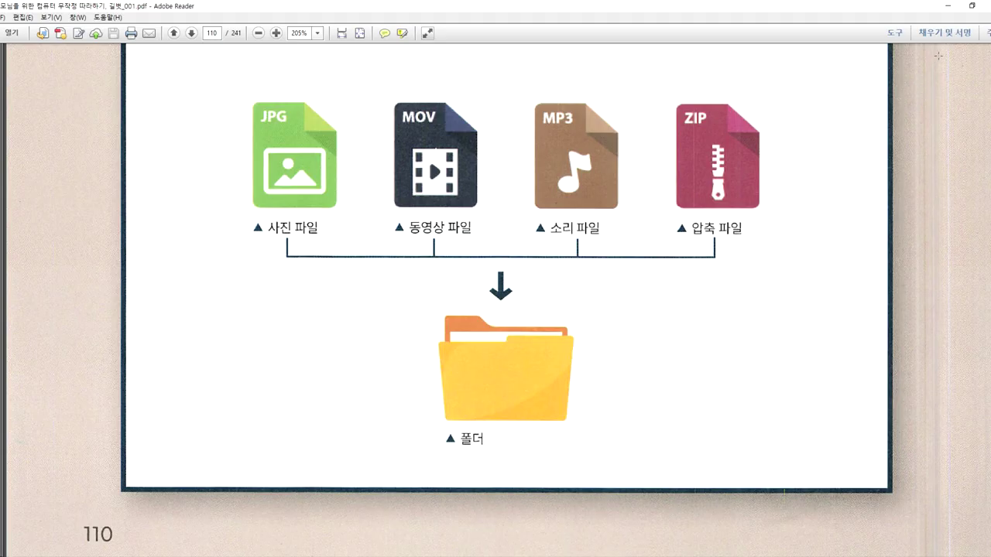
left_click(948, 6)
left_click(947, 10)
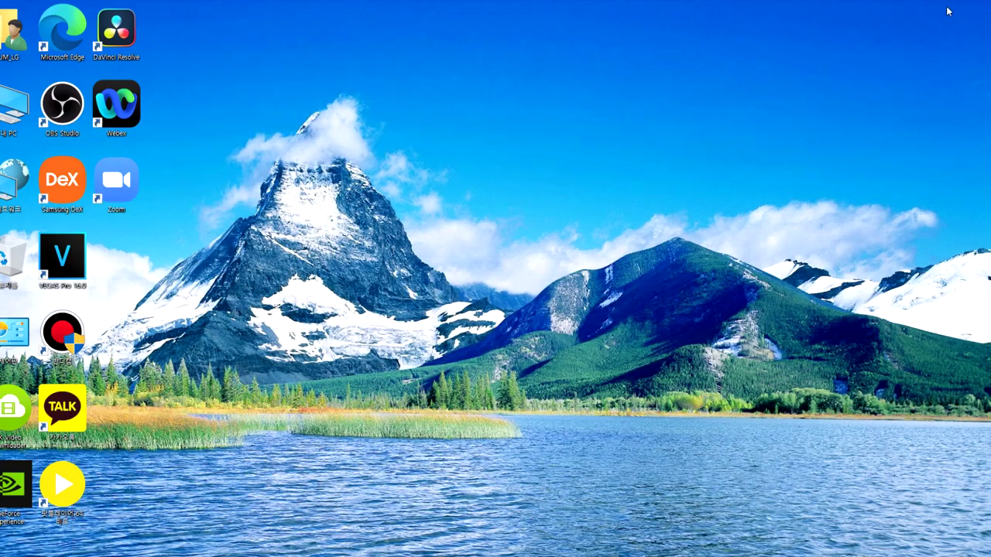
left_click_drag(479, 105, 678, 246)
right_click(551, 101)
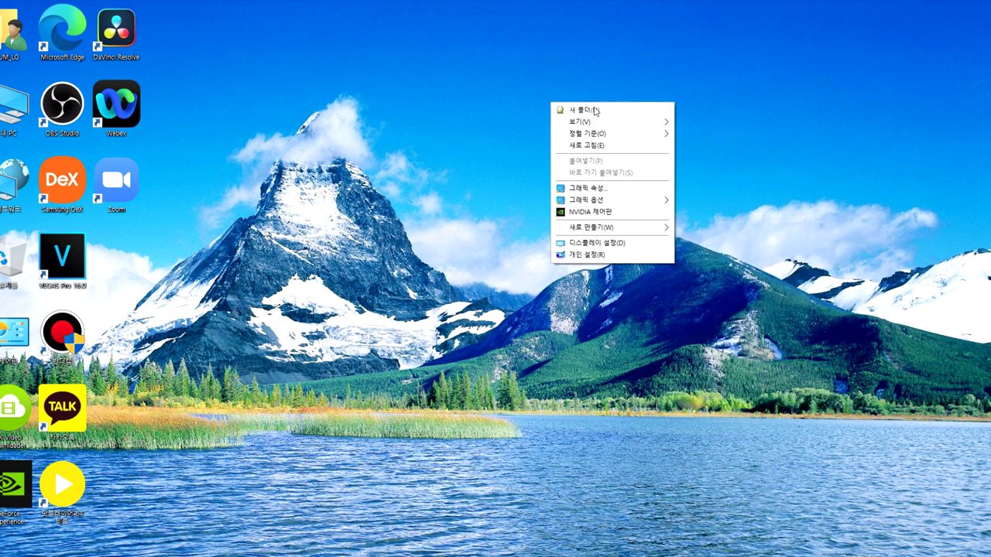
mouse_move(583, 230)
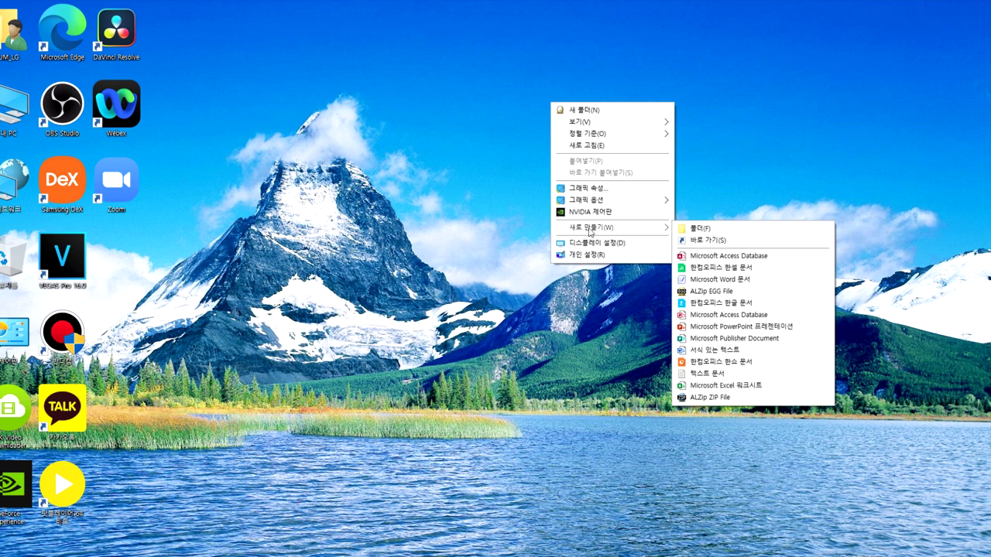
left_click(695, 229)
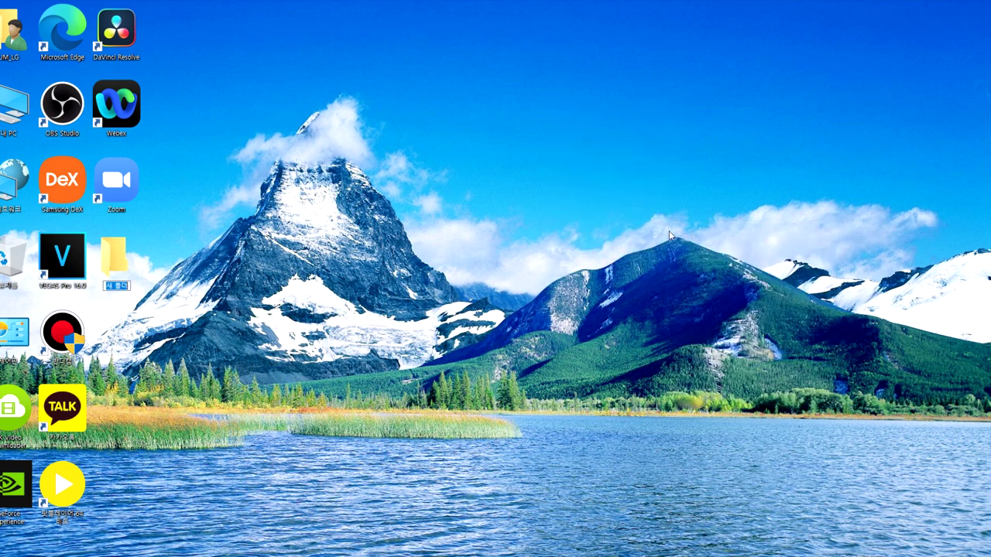
Turn off automatic icon arrangement on the desktop and move the new folder to the empty area in front of the mountains.
left_click_drag(114, 260, 616, 170)
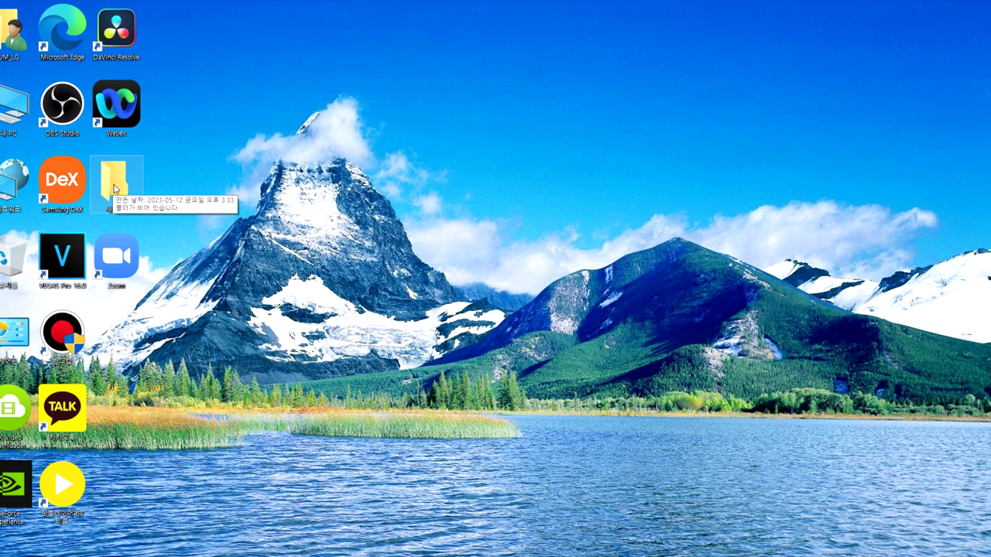
right_click(512, 112)
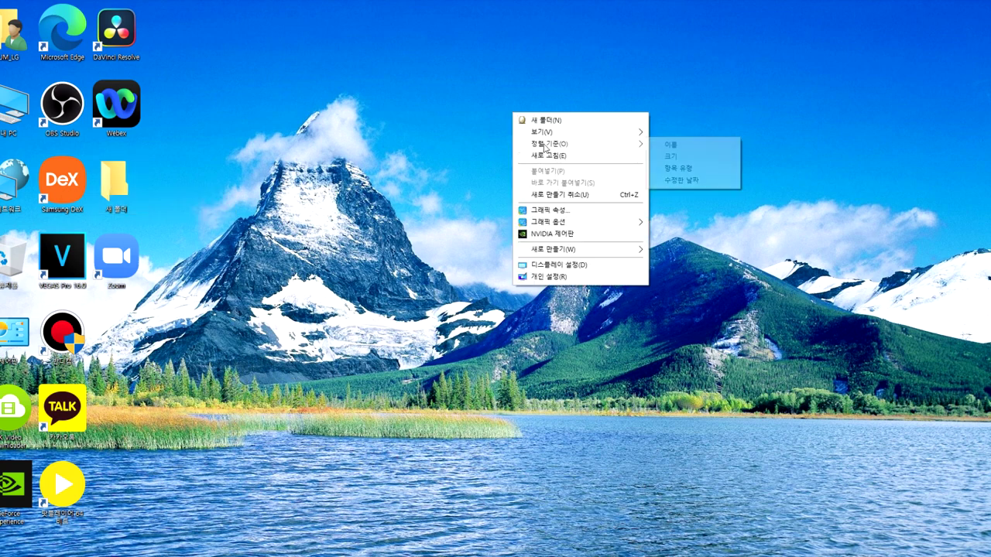
mouse_move(556, 137)
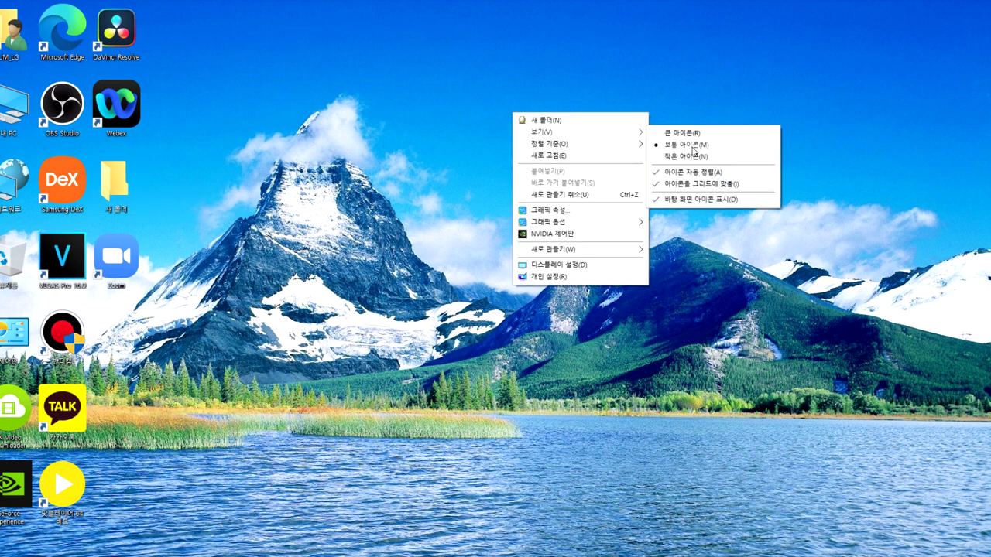
left_click(694, 172)
left_click_drag(128, 179, 654, 167)
Rename the new desktop folder as 실버 and place it nearer the middle of the desktop.
left_click(660, 211)
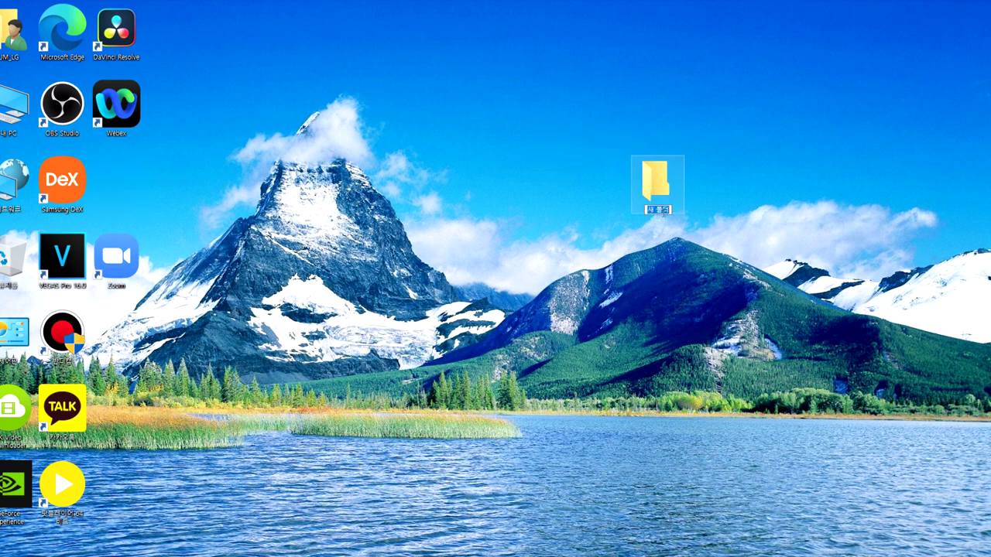
type("시ㅌ")
type("버")
key("Return")
left_click_drag(657, 189, 548, 201)
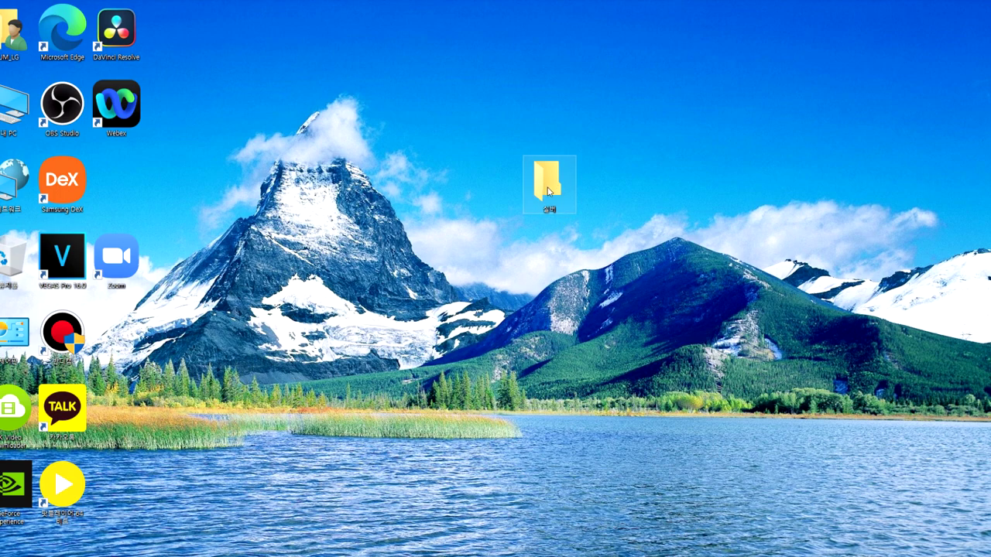
Open the 실버 folder and create a subfolder named 음악 in it.
double_click(551, 190)
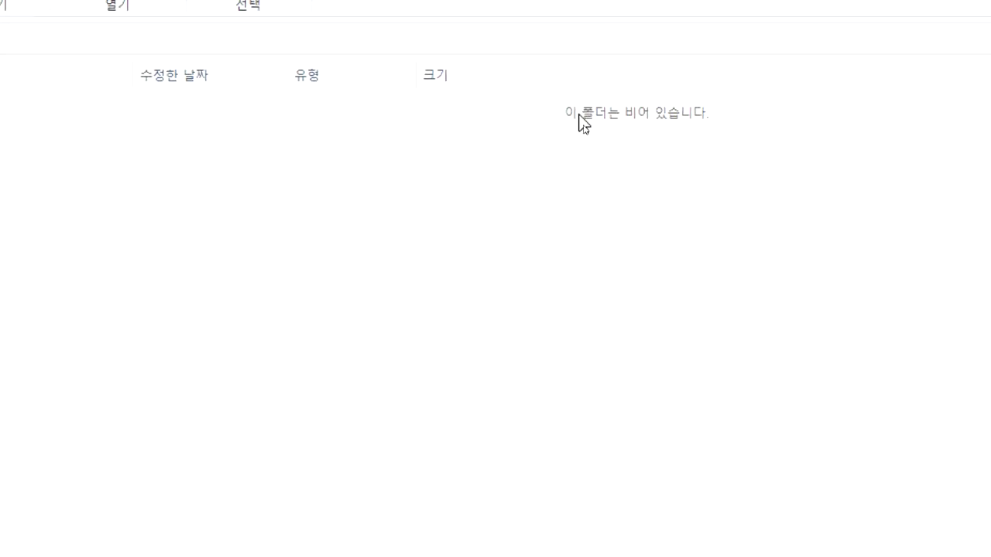
right_click(186, 198)
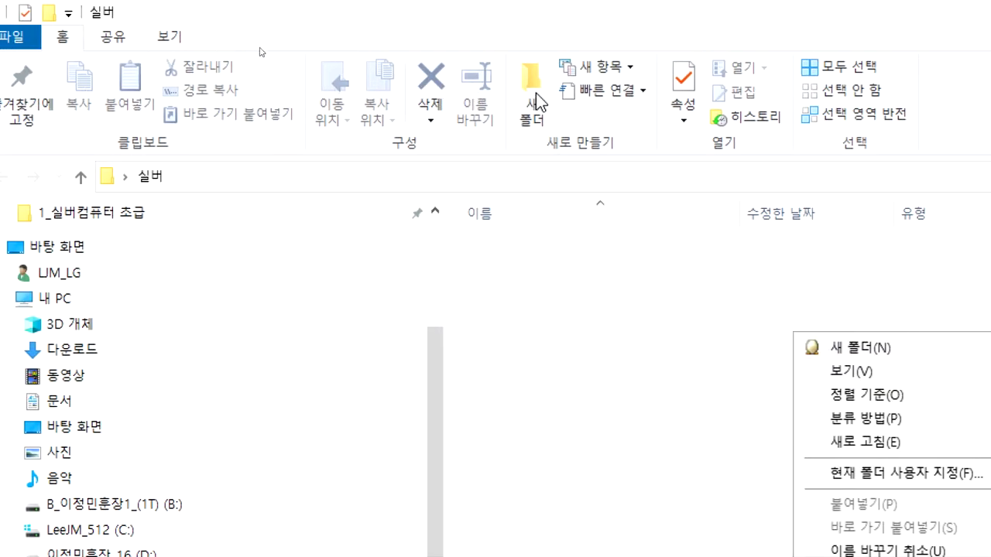
left_click(533, 102)
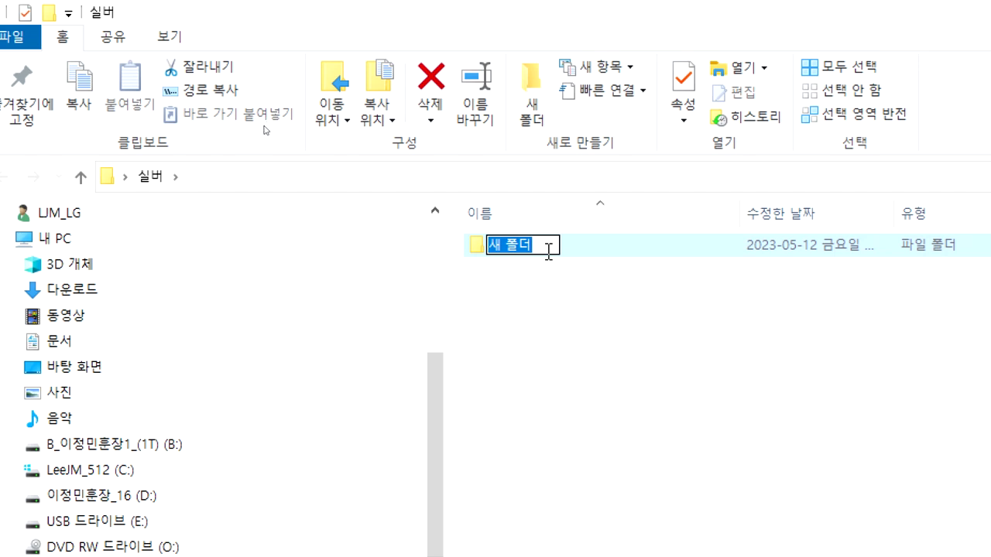
type("FMSFKT")
key("BackSpace")
key("BackSpace")
key("BackSpace")
key("BackSpace")
key("BackSpace")
key("BackSpace")
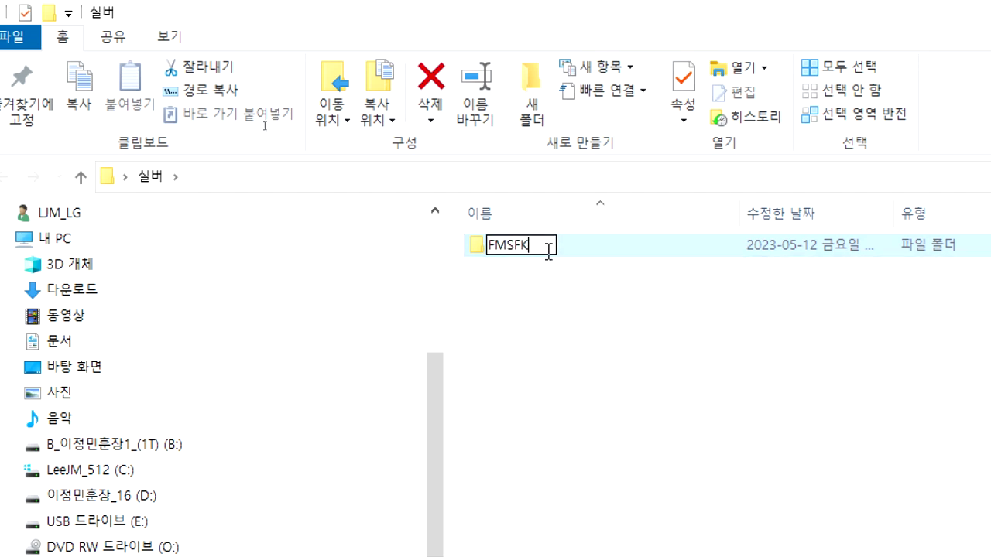
type("로스터")
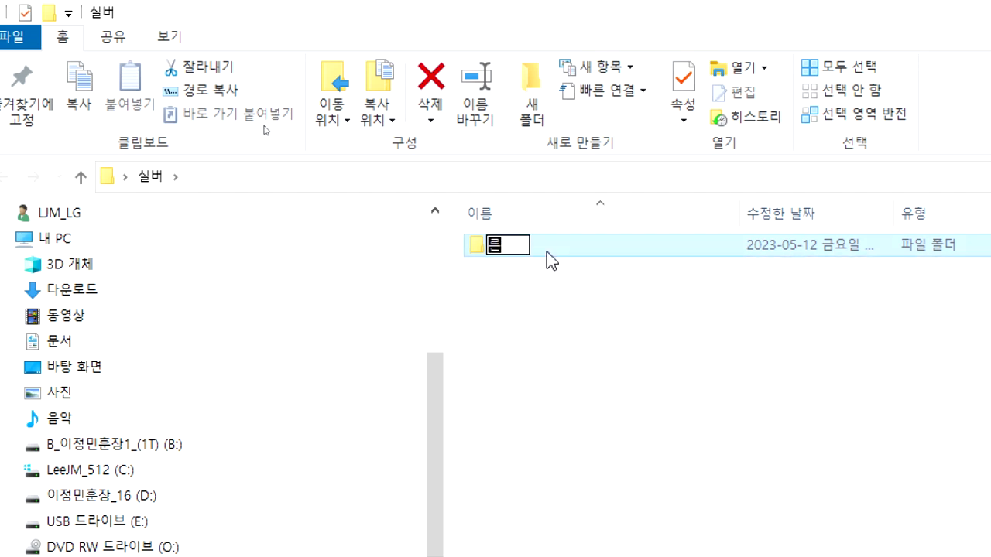
key("BackSpace")
key("BackSpace")
key("BackSpace")
type("음아ㄱ")
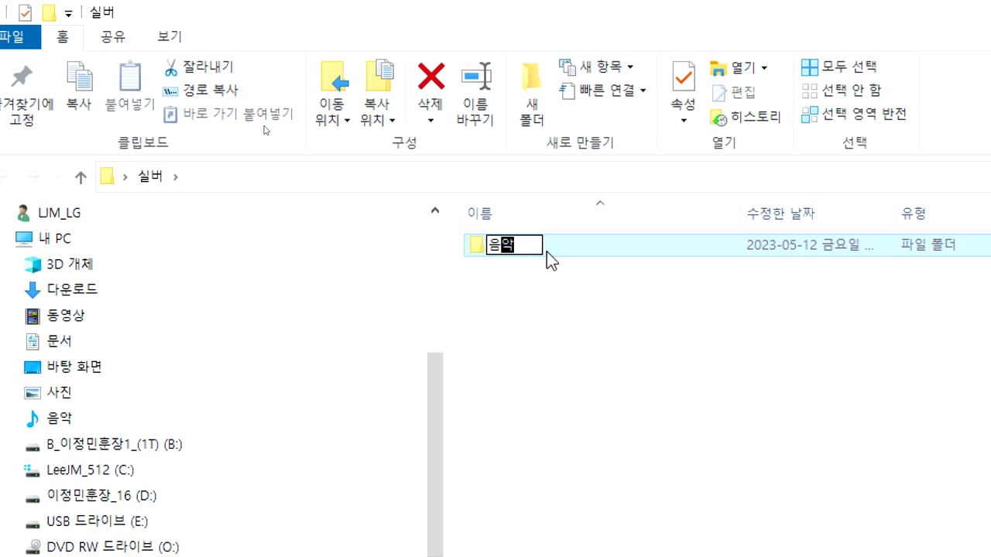
key("Return")
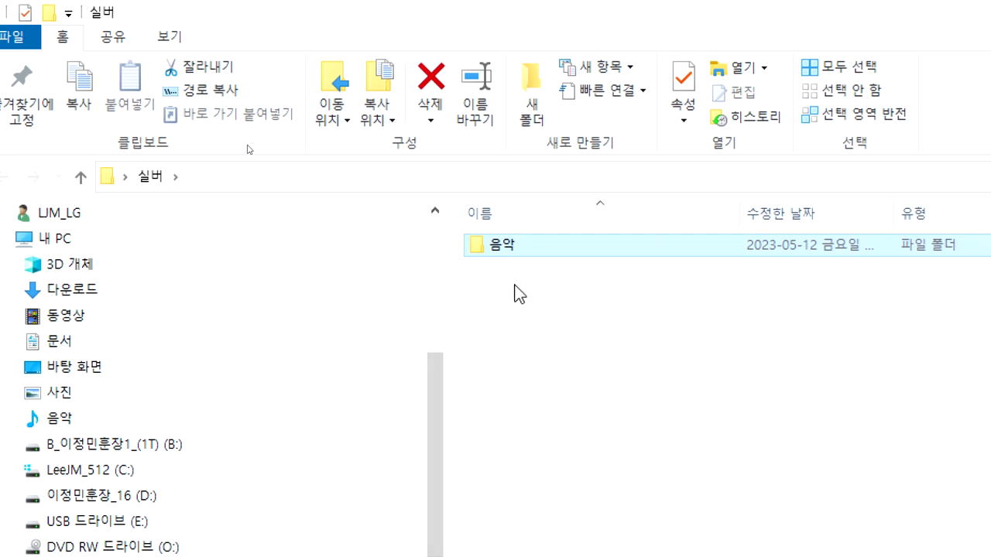
Create a second subfolder named 사진 inside the 실버 folder.
left_click(534, 97)
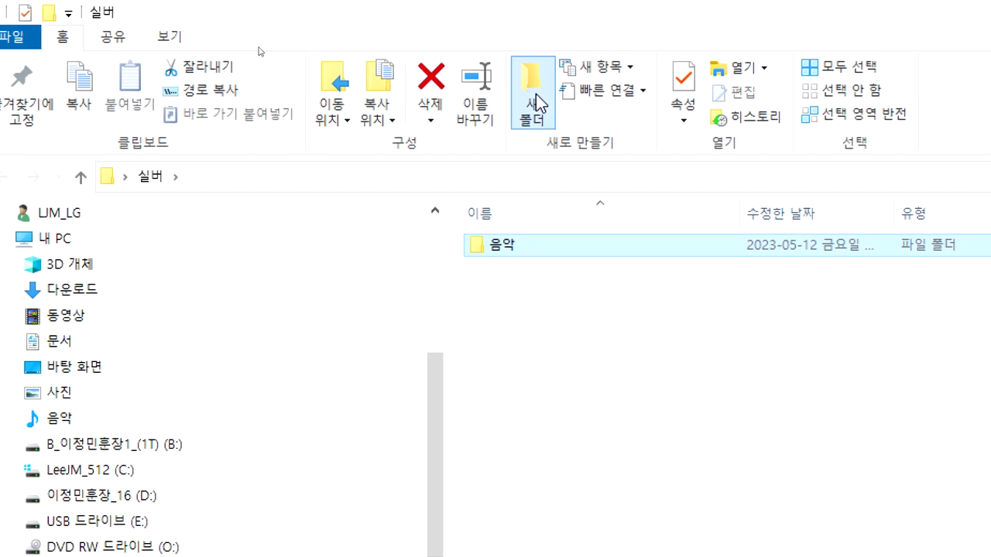
type("사지")
key("Return")
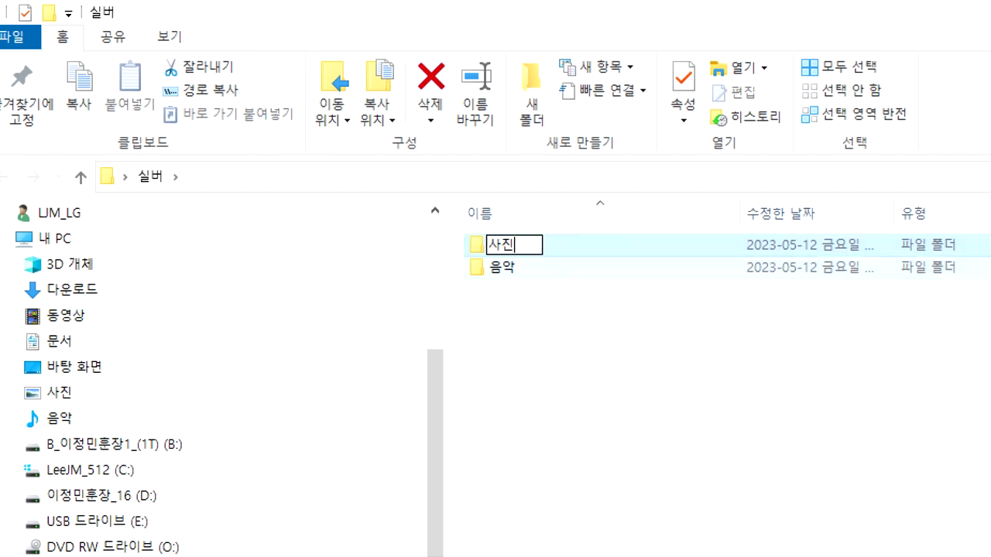
key("Return")
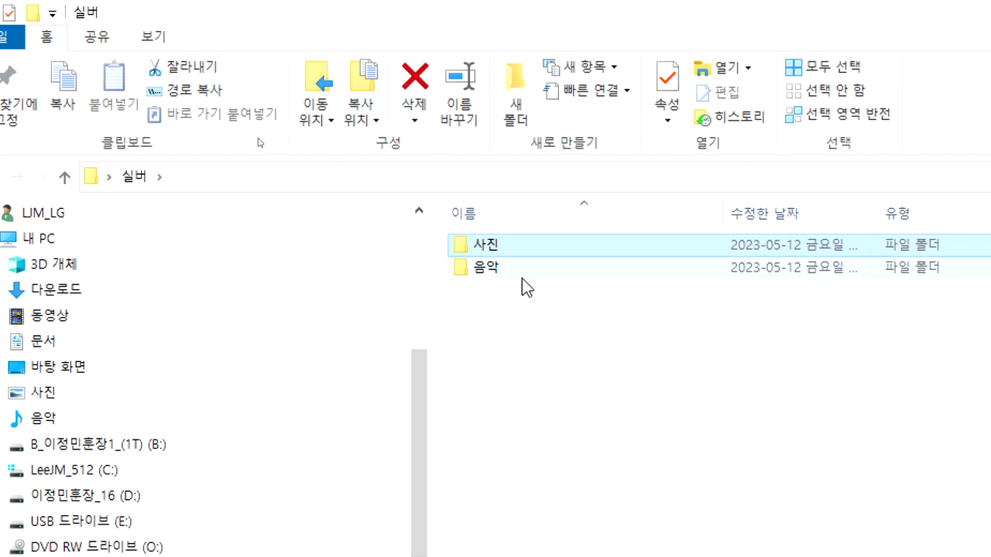
Try selecting the 사진 and 음악 folders together, and clear the selection.
left_click(635, 375)
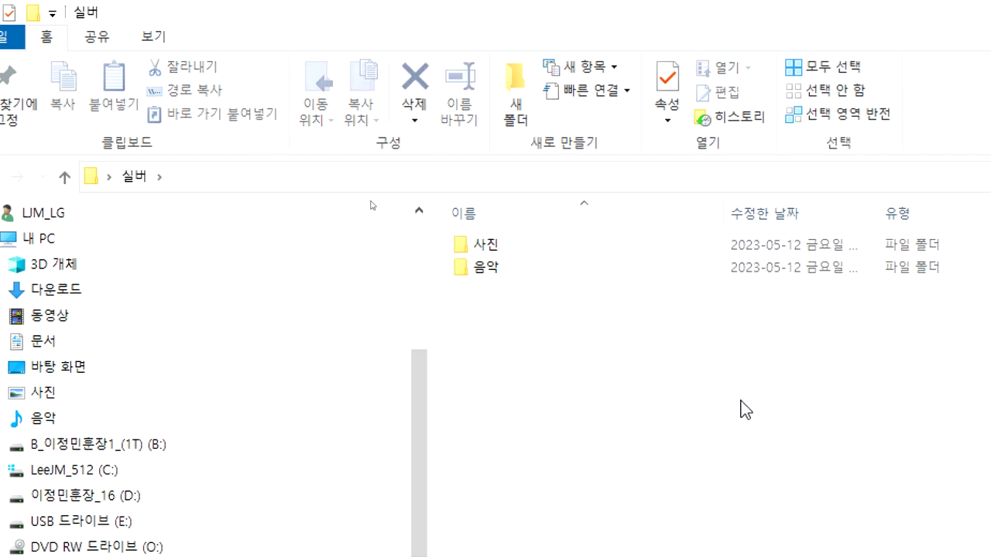
left_click_drag(649, 370, 458, 204)
left_click(651, 414)
left_click_drag(657, 413, 457, 210)
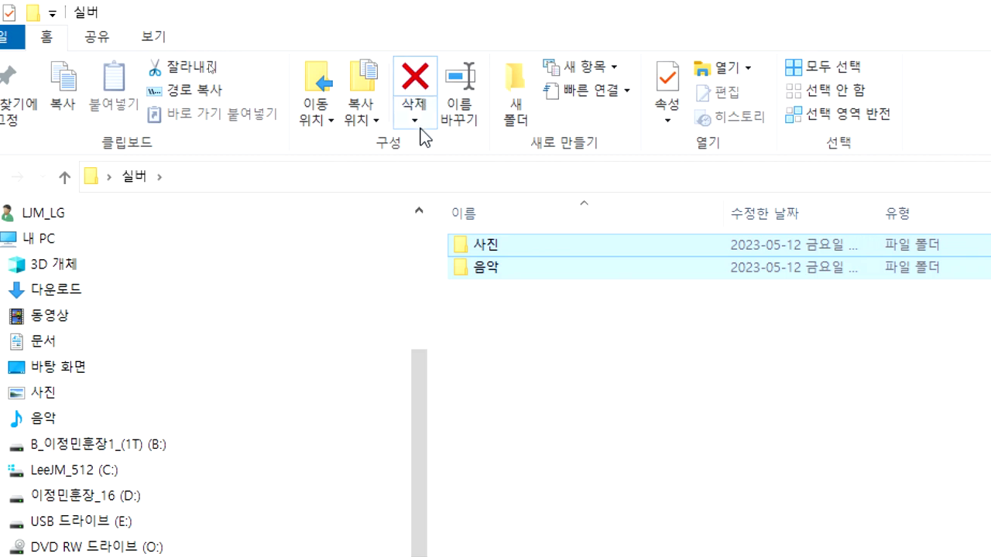
left_click(577, 402)
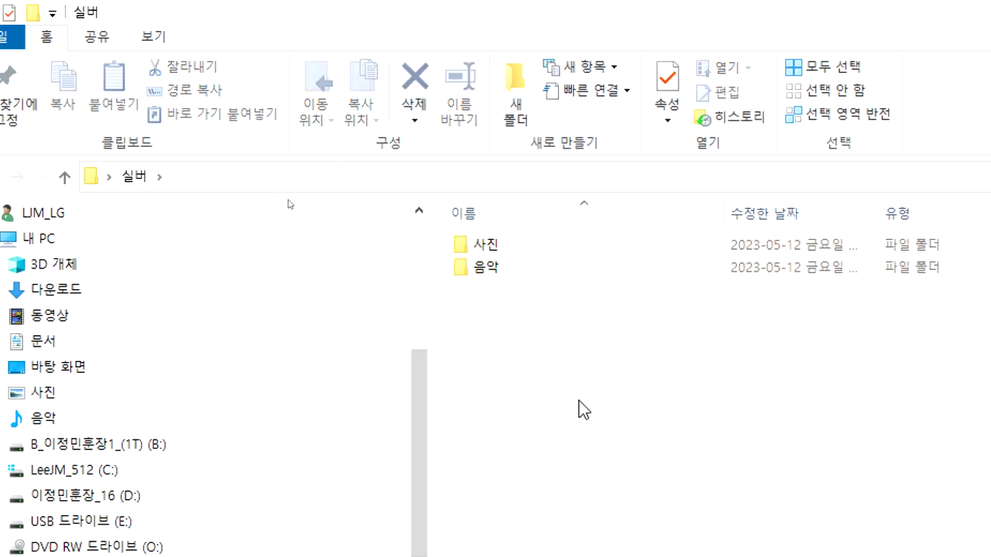
Create a third practice subfolder in 실버 with the nonsense name 연ㄷㅇㅀㅇㅀㅇㅀ.
left_click(521, 101)
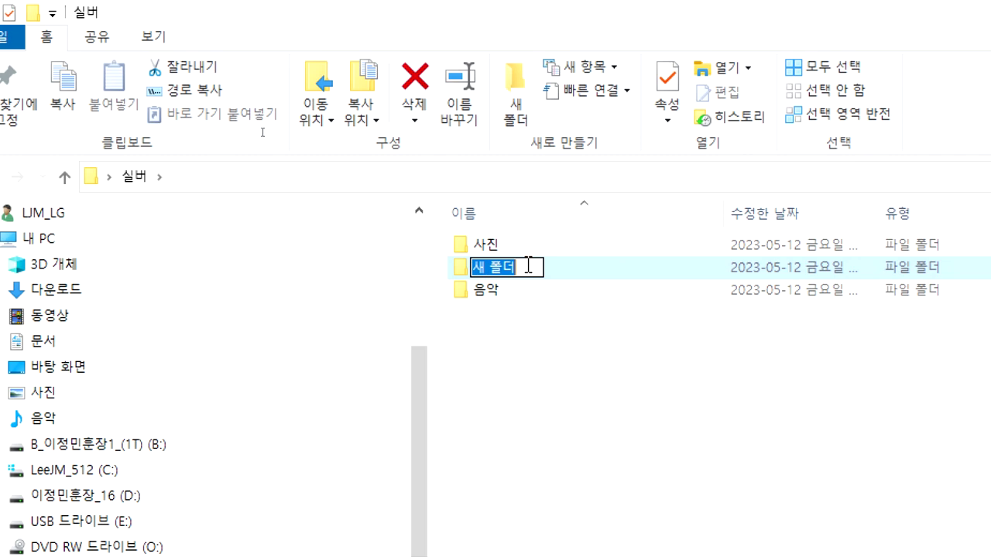
type("연")
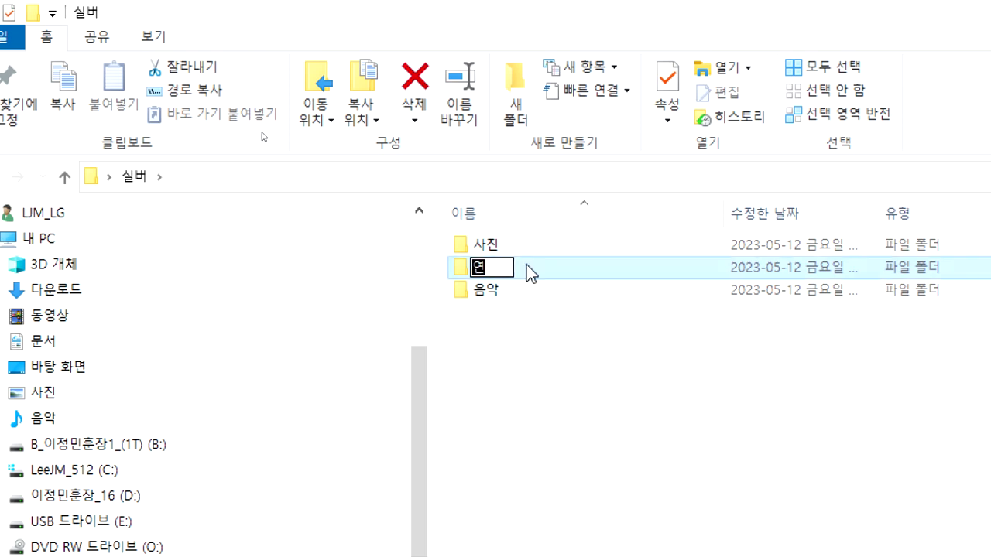
type("ㄷㅇㄹㅇㄹㅇㄹ")
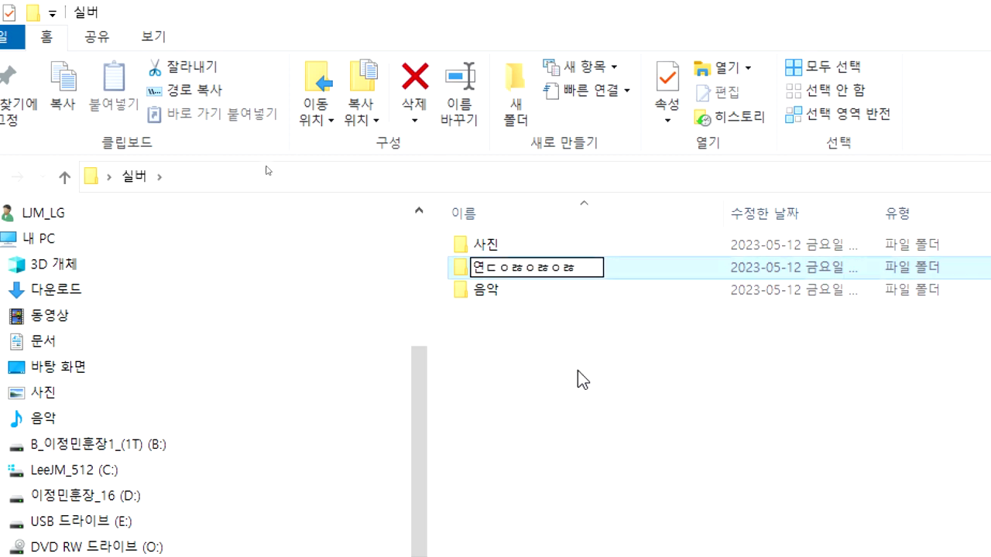
key("Return")
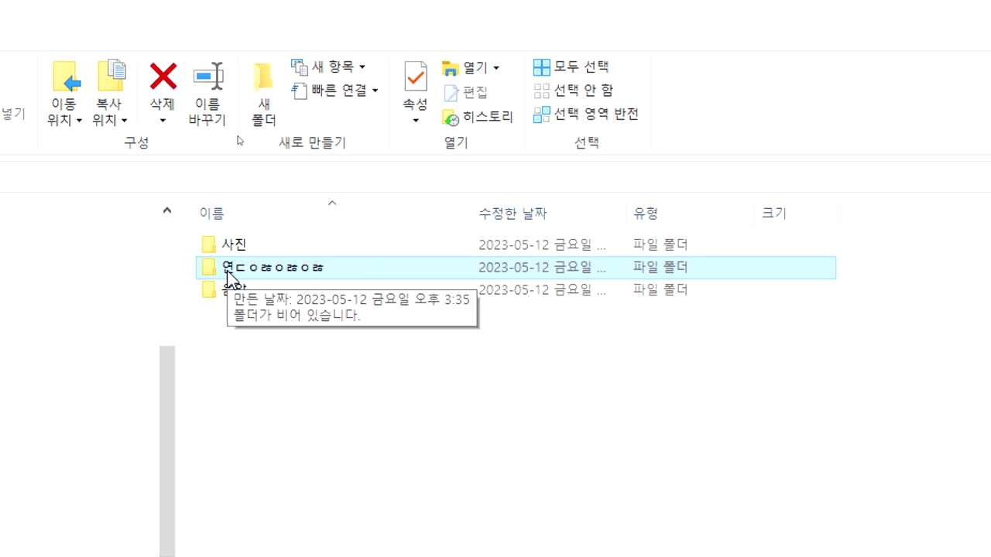
Delete the nonsense-named practice folder to the Recycle Bin and accept the confirmation.
key("F2")
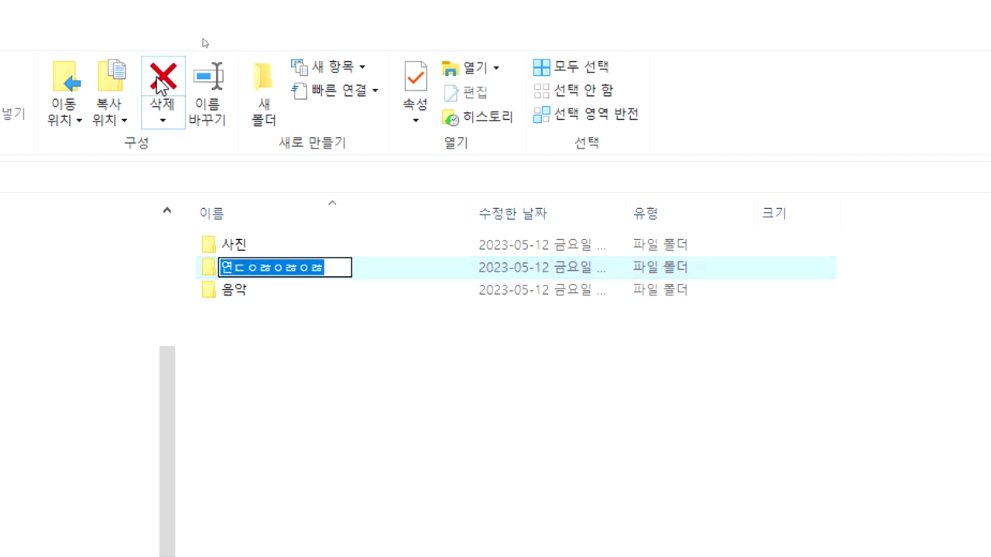
left_click(164, 85)
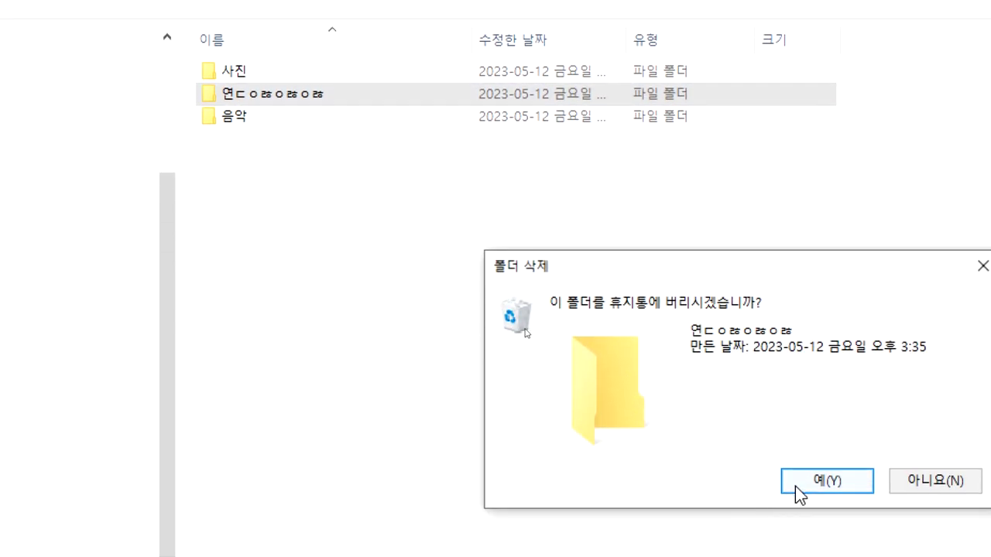
left_click(795, 486)
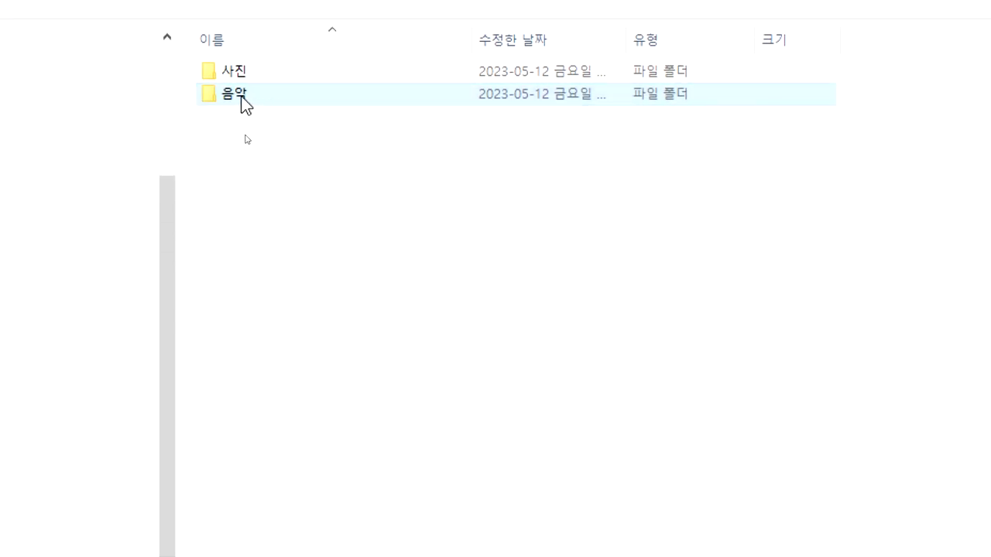
Delete the 음악 folder from 실버 to the Recycle Bin and accept the confirmation.
left_click(243, 99)
left_click(164, 114)
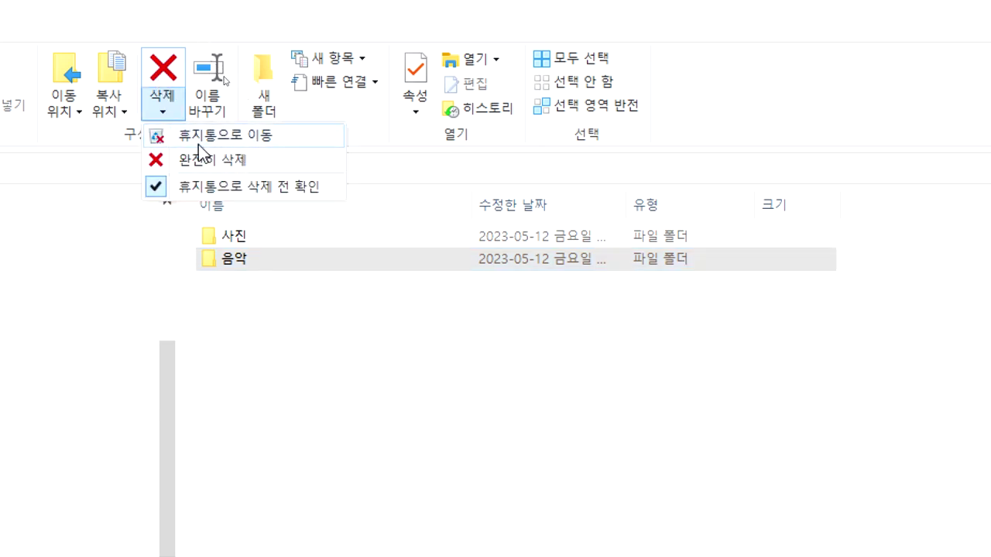
left_click(161, 136)
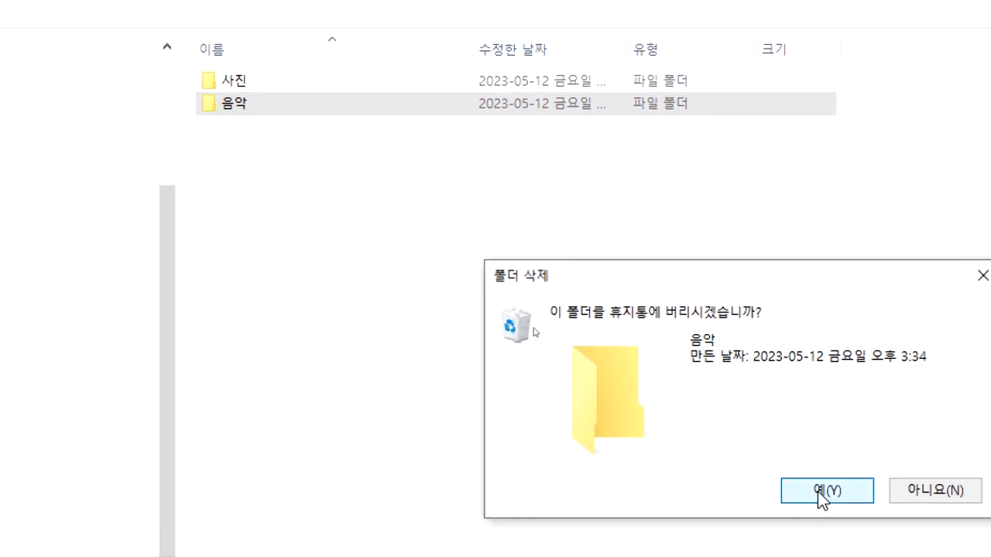
left_click(815, 490)
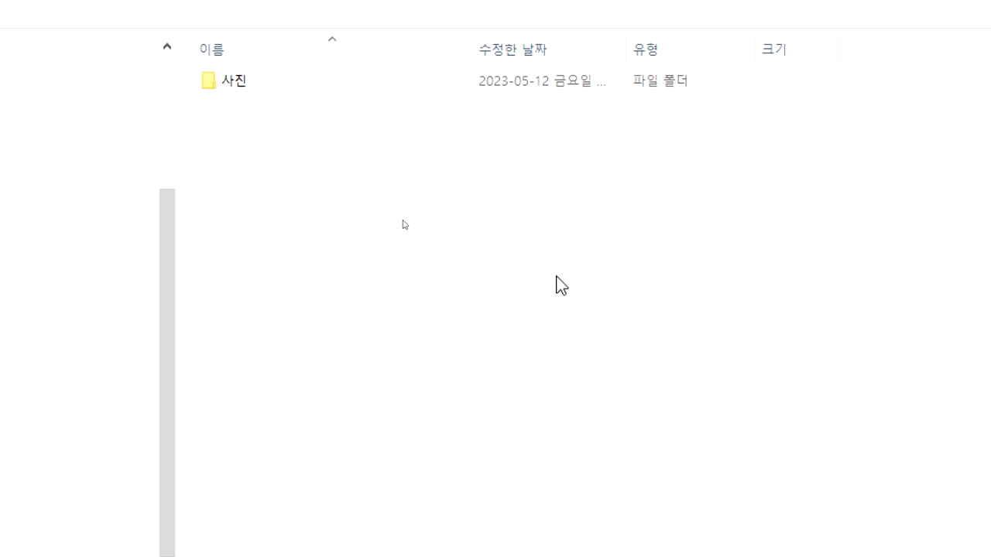
Delete the remaining 사진 folder to the Recycle Bin with confirmation, and close the 실버 folder window.
left_click(231, 83)
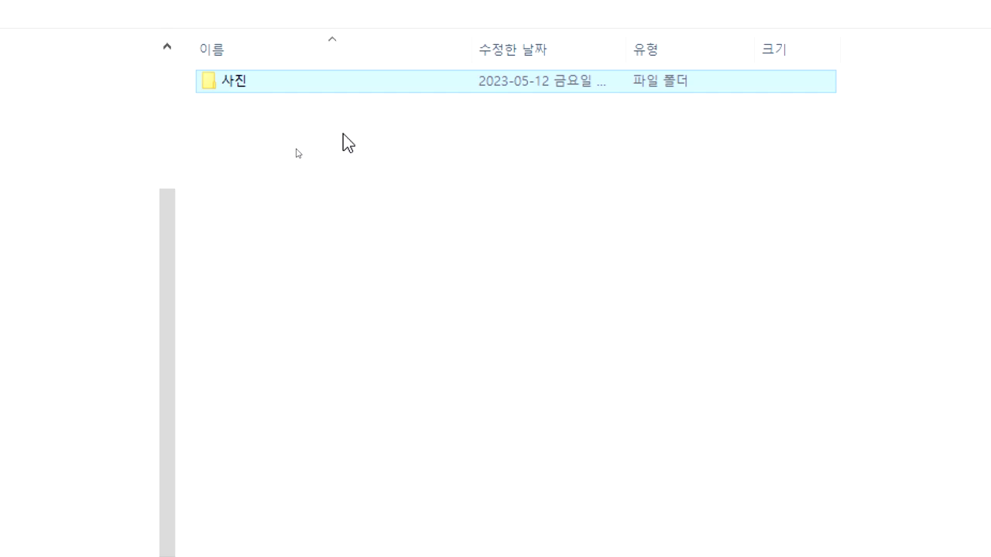
left_click(350, 159)
left_click(223, 96)
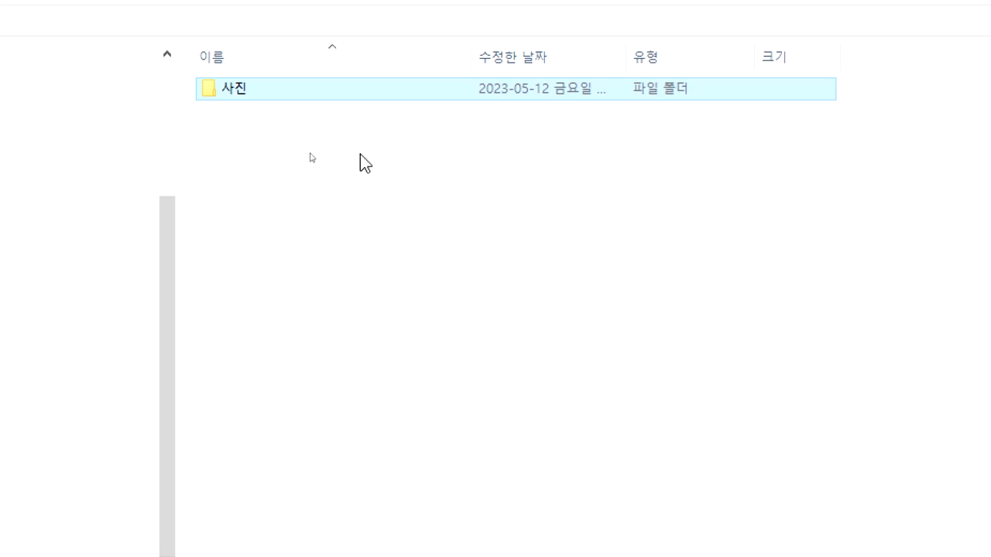
left_click(282, 144)
left_click(237, 91)
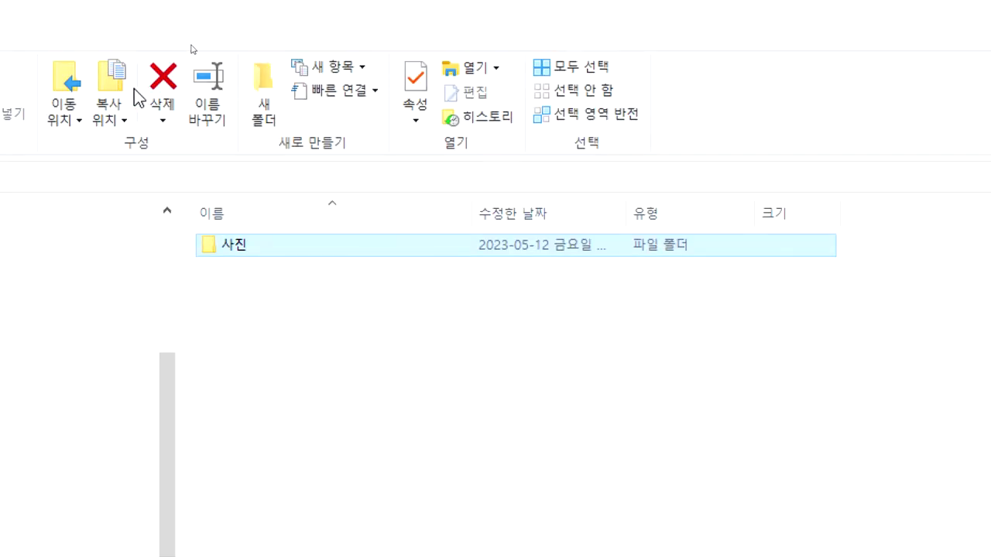
left_click(163, 84)
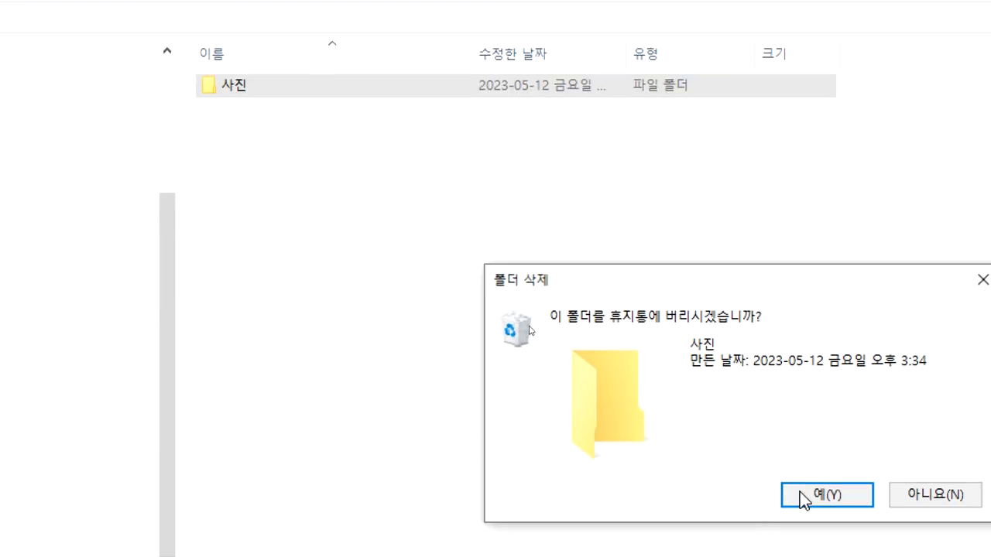
left_click(812, 496)
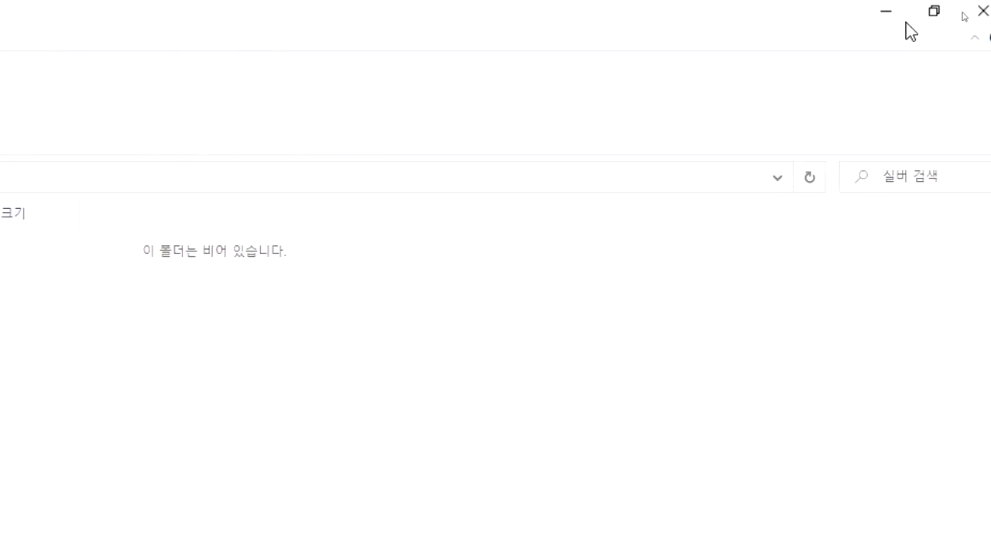
left_click(983, 10)
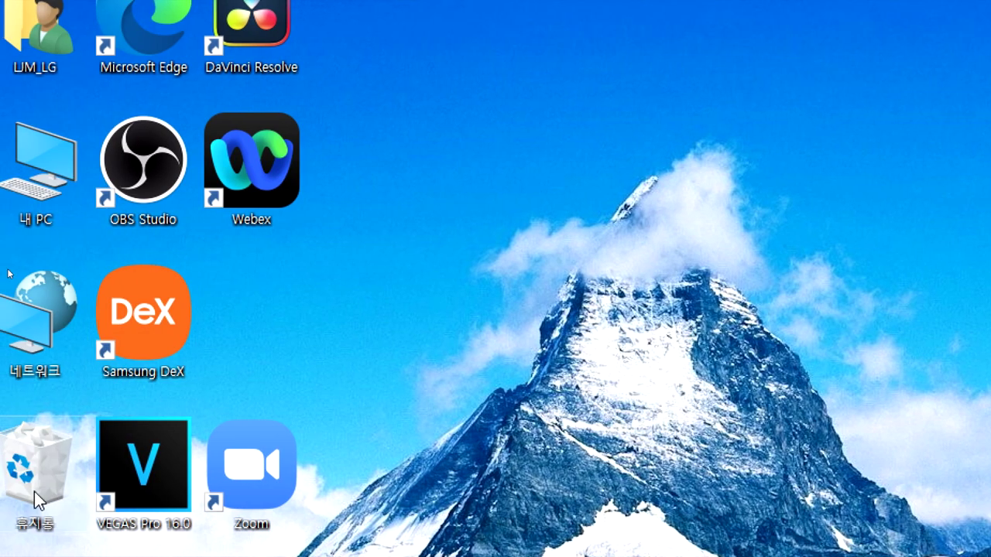
Restore the 사진, 음악 and 연ㄷㅇㅀㅇㅀㅇㅀ folders from the Recycle Bin, and reopen the 실버 folder on the desktop.
double_click(31, 474)
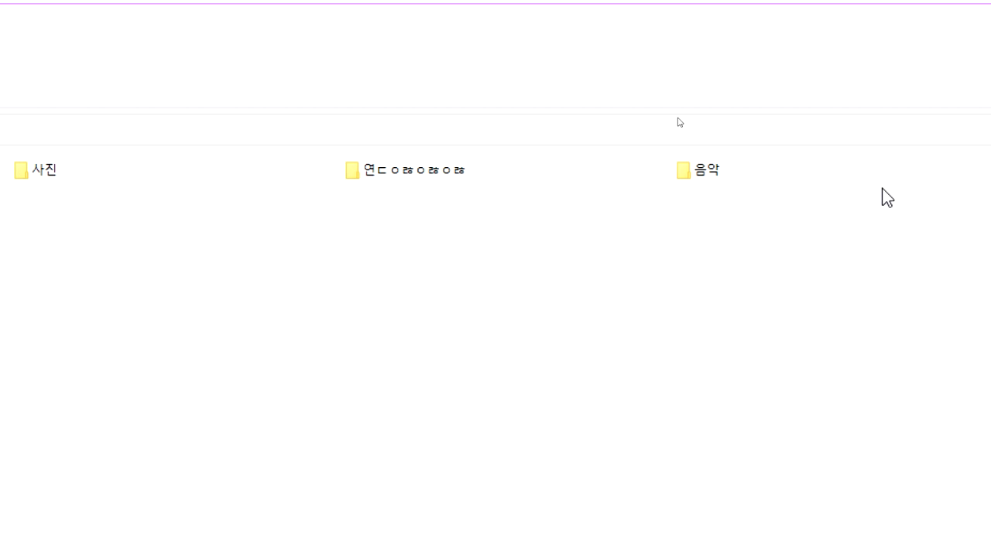
left_click(220, 177)
right_click(219, 177)
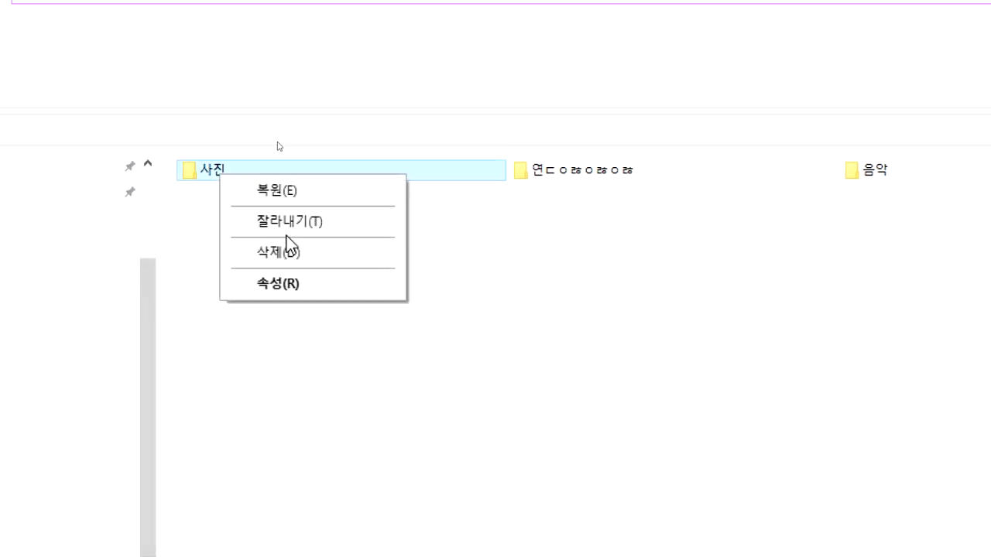
left_click(283, 193)
right_click(517, 173)
left_click(560, 193)
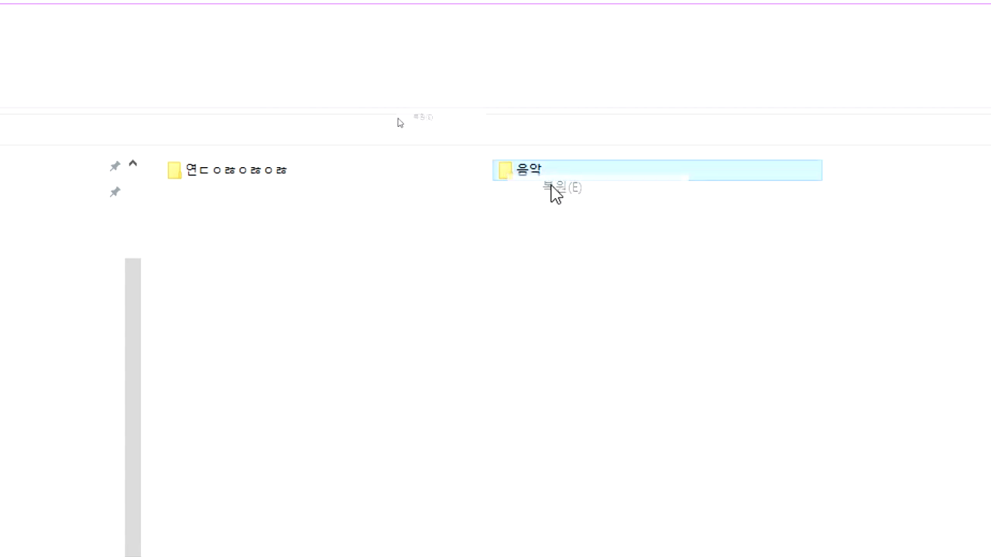
right_click(224, 179)
left_click(271, 195)
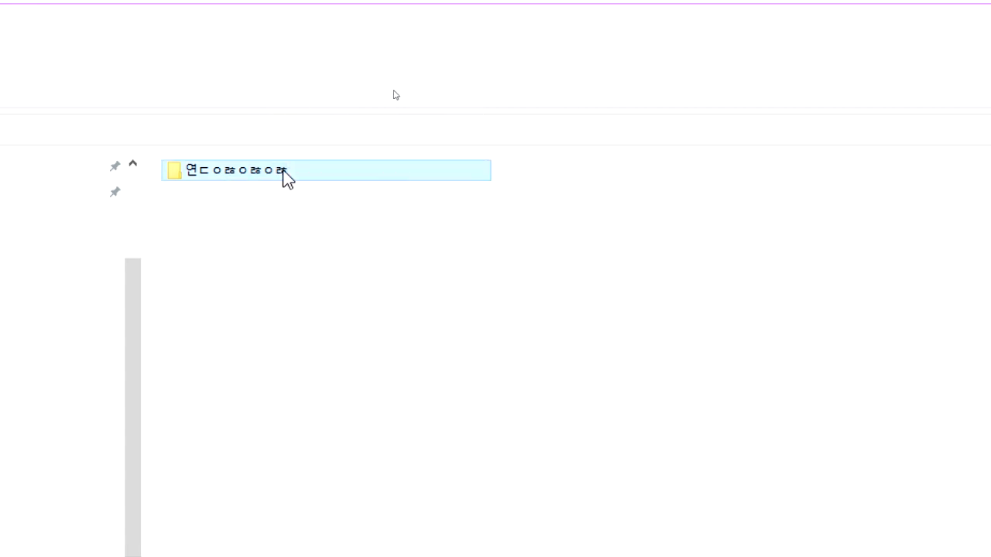
left_click(977, 12)
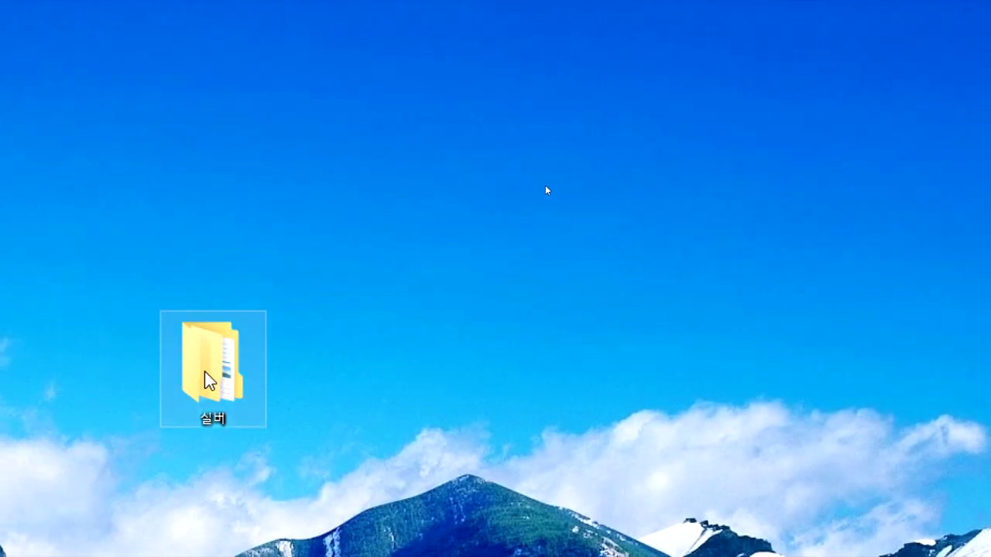
double_click(92, 344)
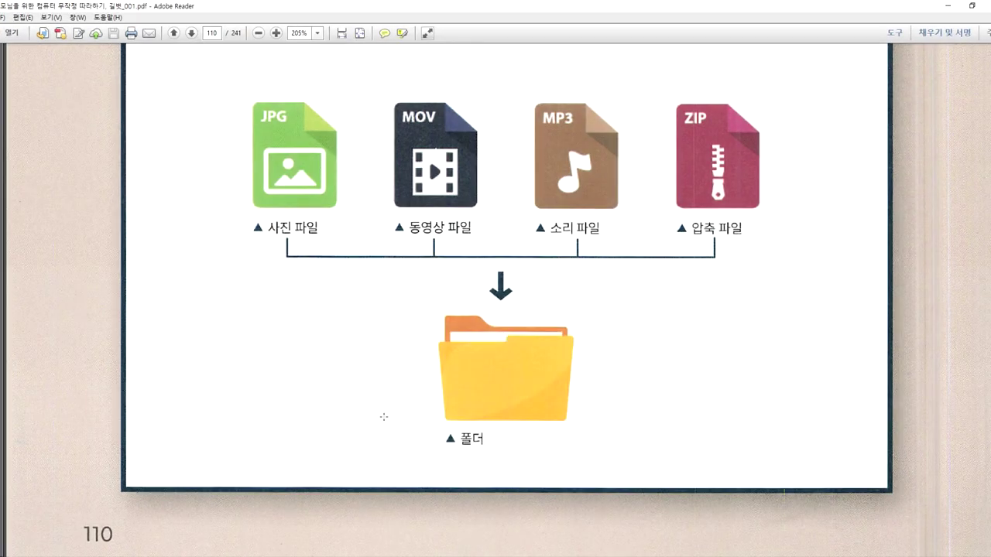
Switch to the textbook PDF in Adobe Reader and examine the file-type and folder illustration on page 110.
scroll(383, 417, "up", 2)
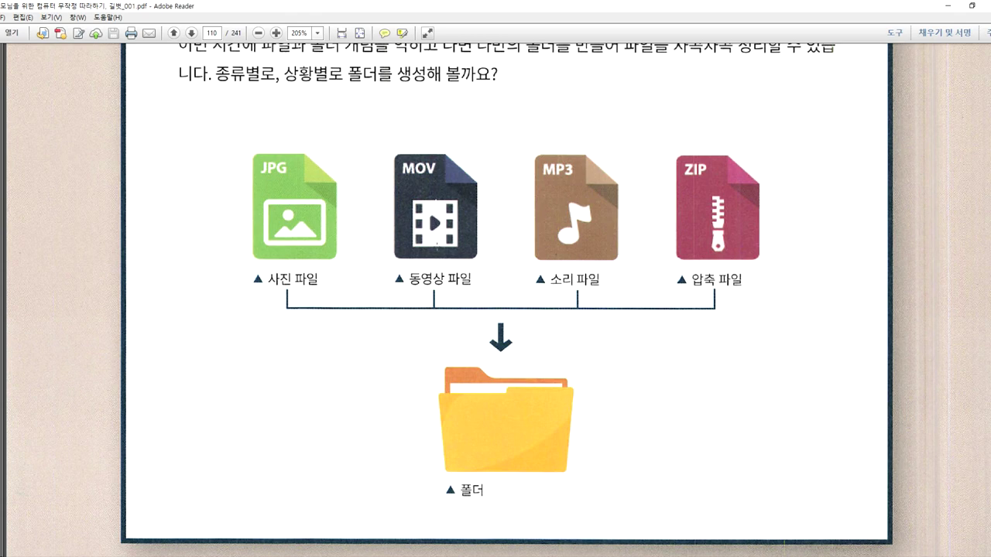
left_click(433, 241)
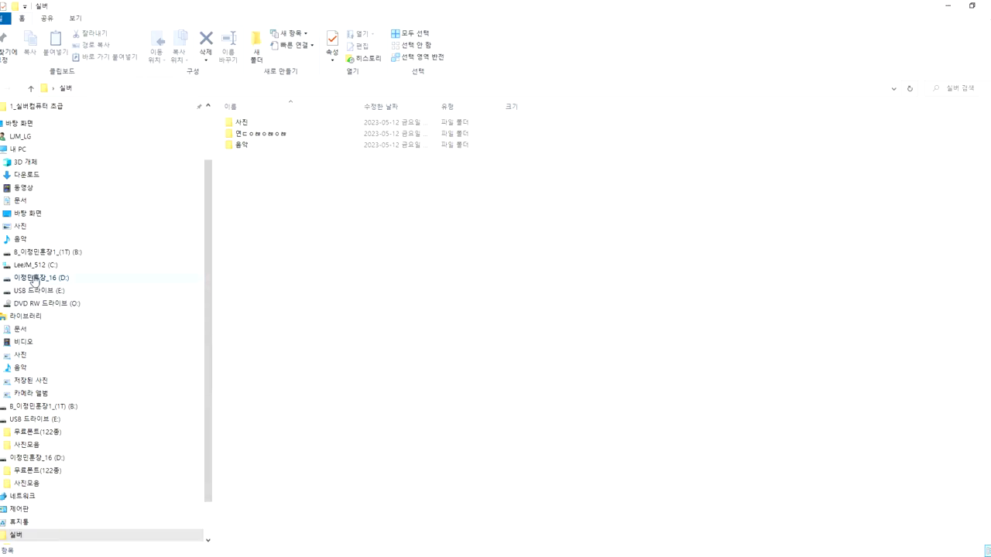
Switch to File Explorer, open the 영상 folder on the B: drive and display its contents as extra large icons.
left_click(38, 252)
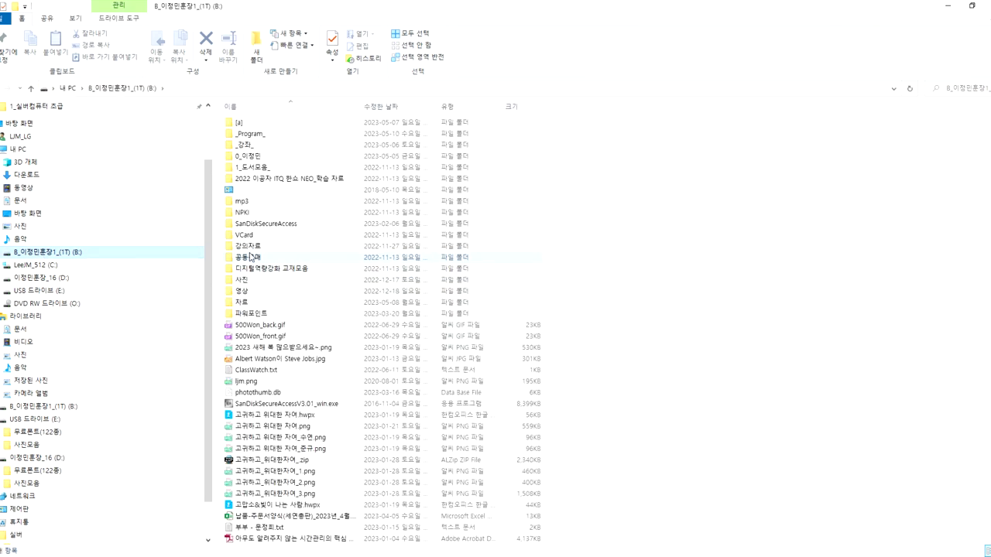
left_click(246, 289)
double_click(258, 293)
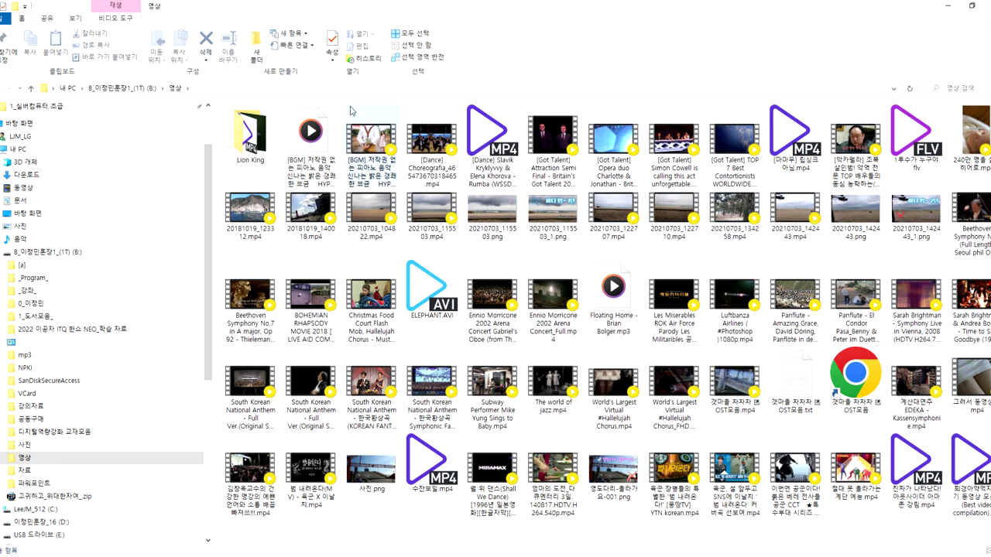
left_click(80, 20)
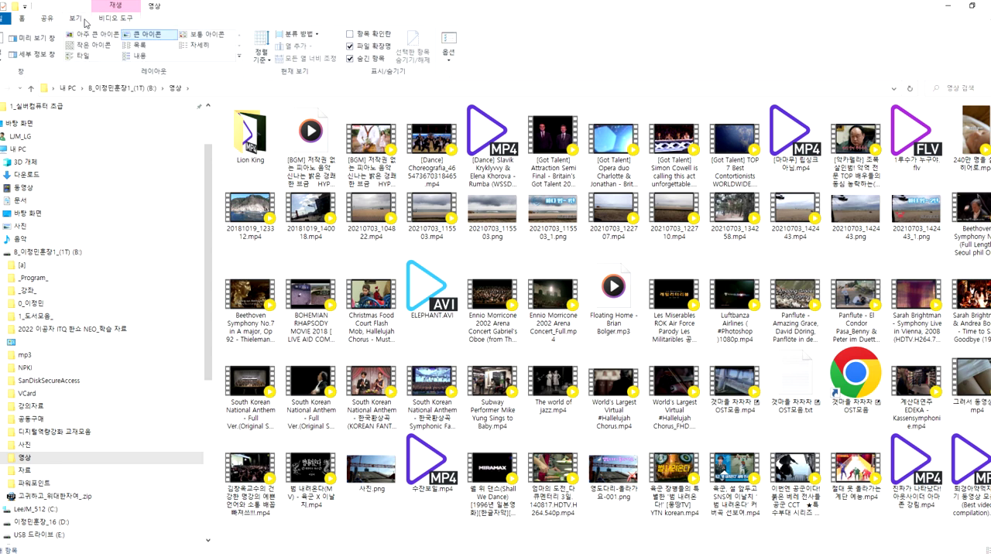
left_click(93, 34)
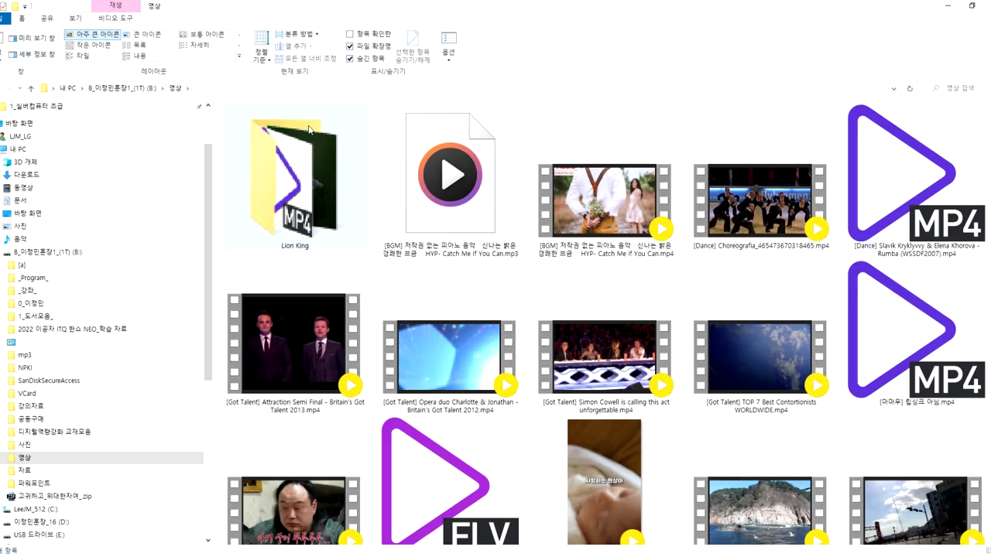
Examine the MP3, MP4 and AVI files in the 영상 folder, including their file type, size and length details.
left_click(456, 180)
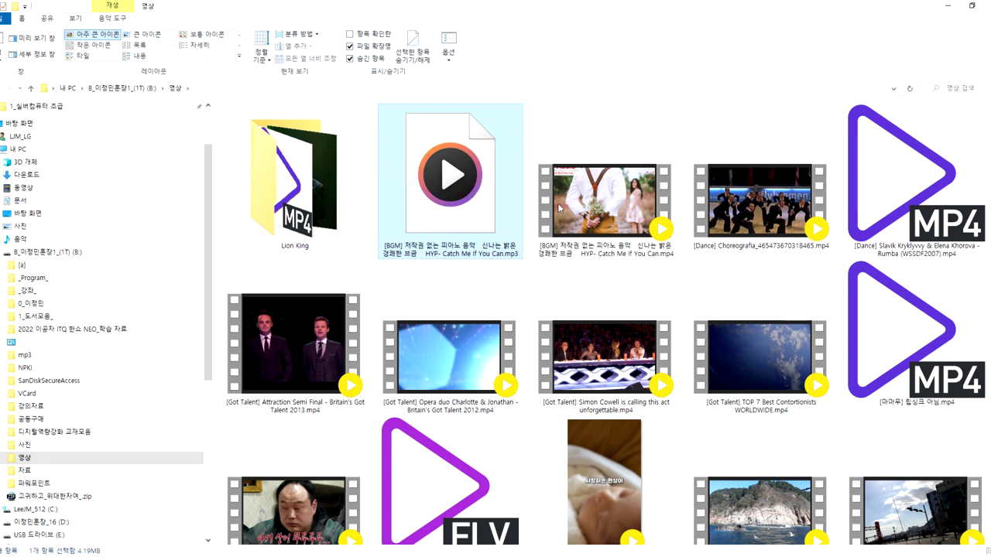
left_click(942, 207)
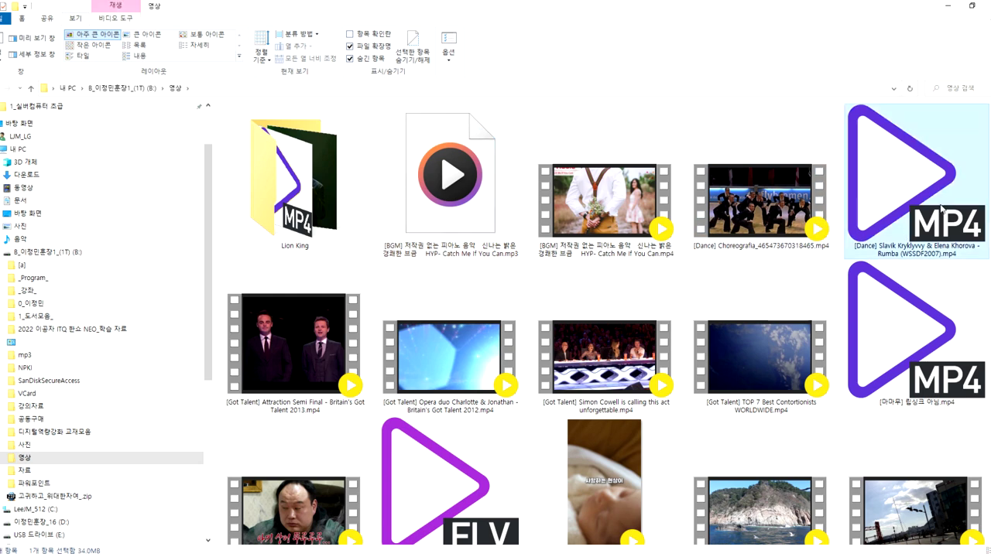
mouse_move(934, 338)
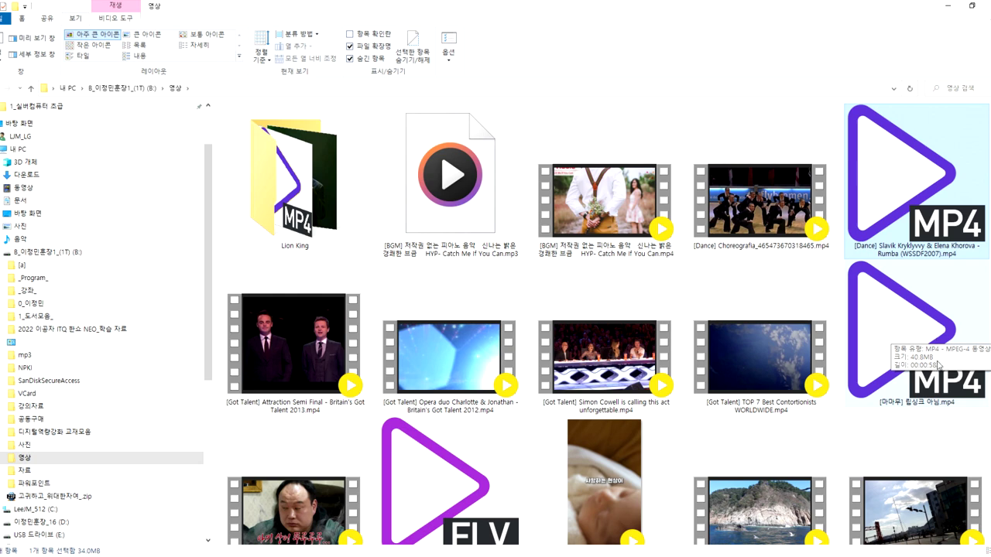
scroll(563, 504, "down", 5)
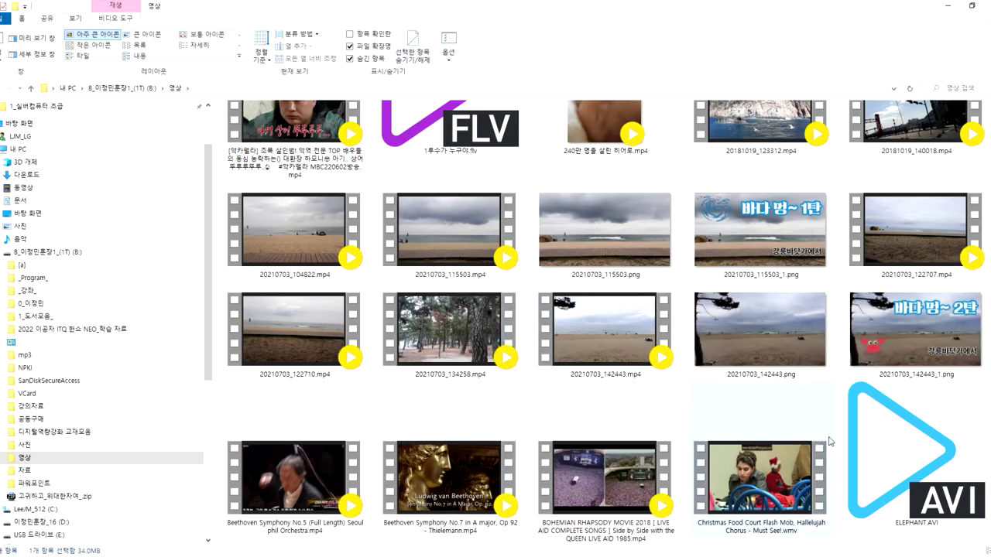
mouse_move(866, 465)
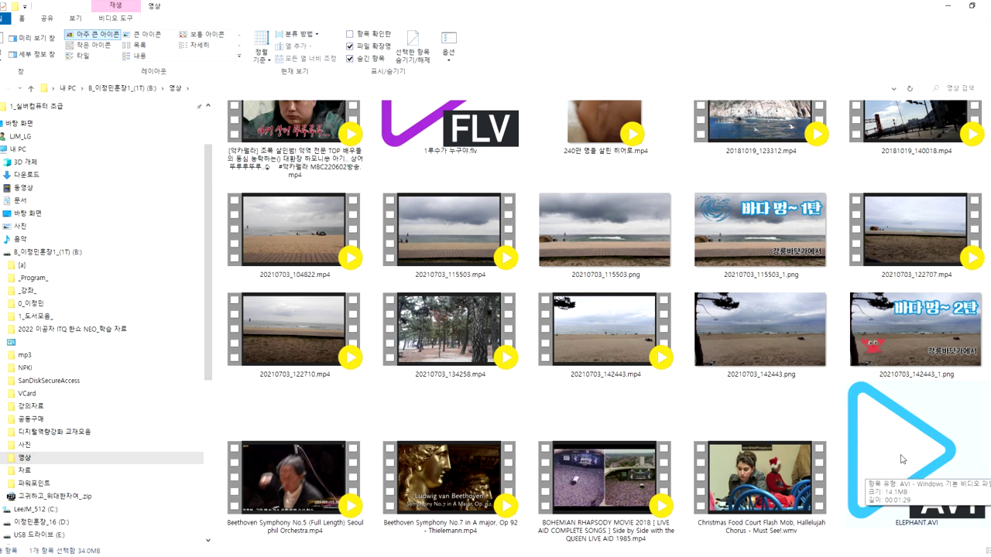
Compare the PNG images and MP4 clips from 20210703 by type and size, and look through further video files.
mouse_move(791, 223)
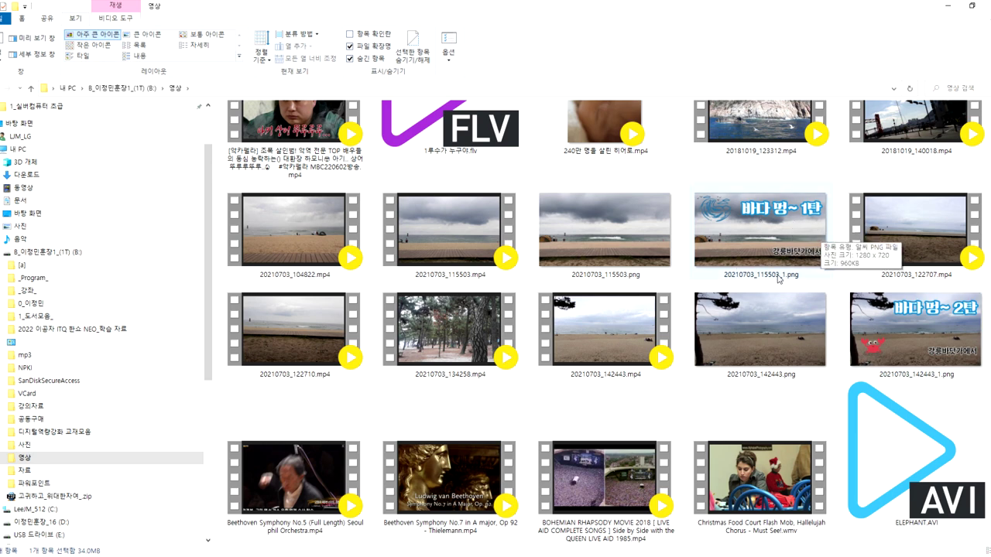
left_click(779, 236)
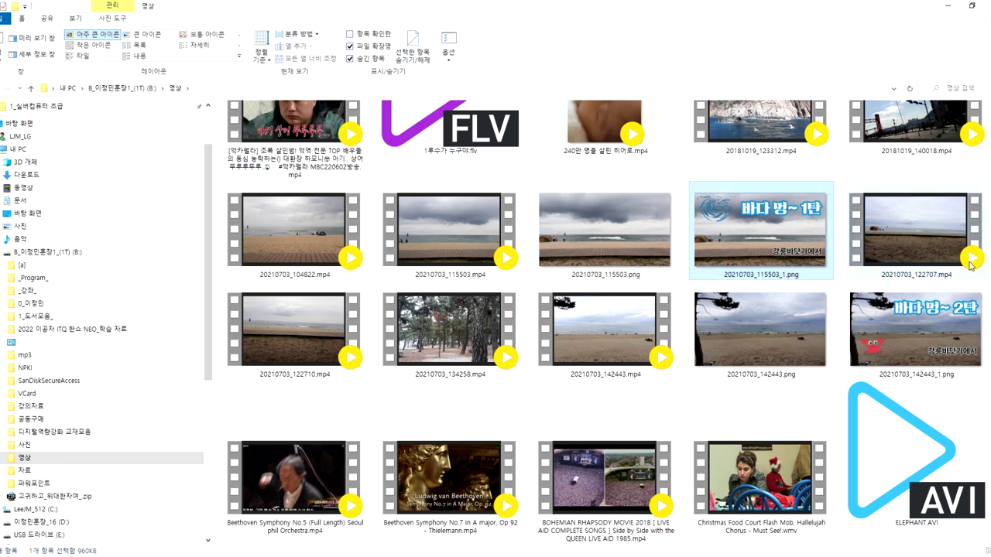
mouse_move(972, 263)
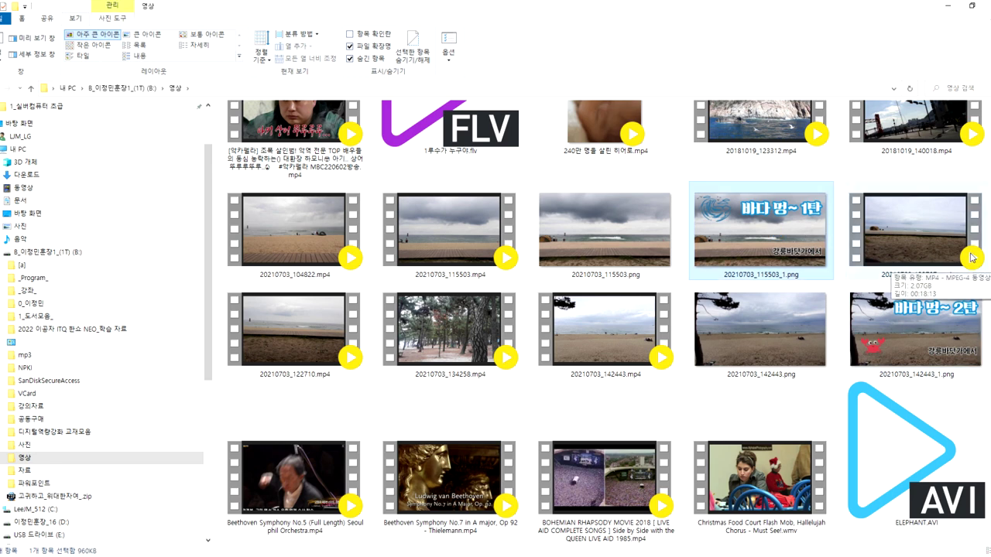
left_click(453, 224)
left_click(608, 256)
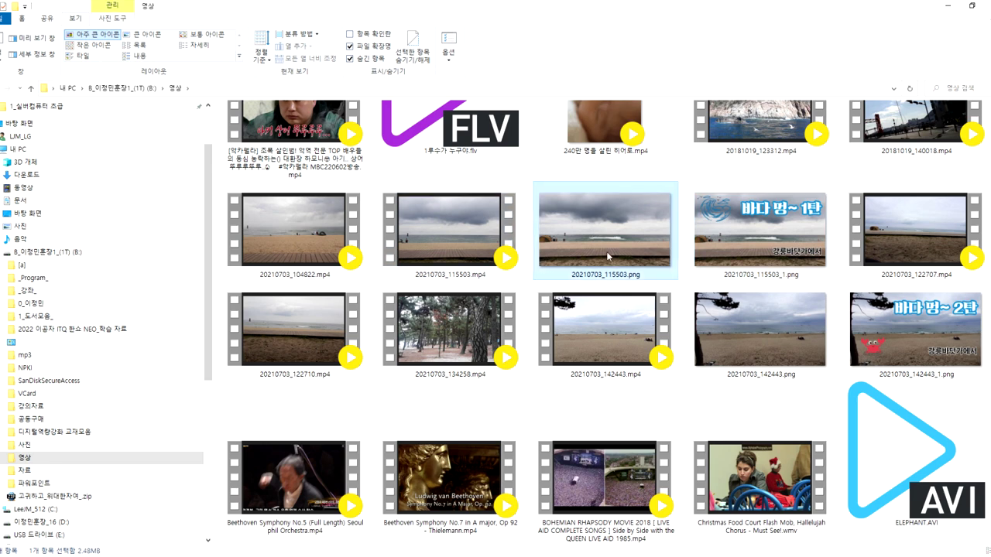
left_click(482, 335)
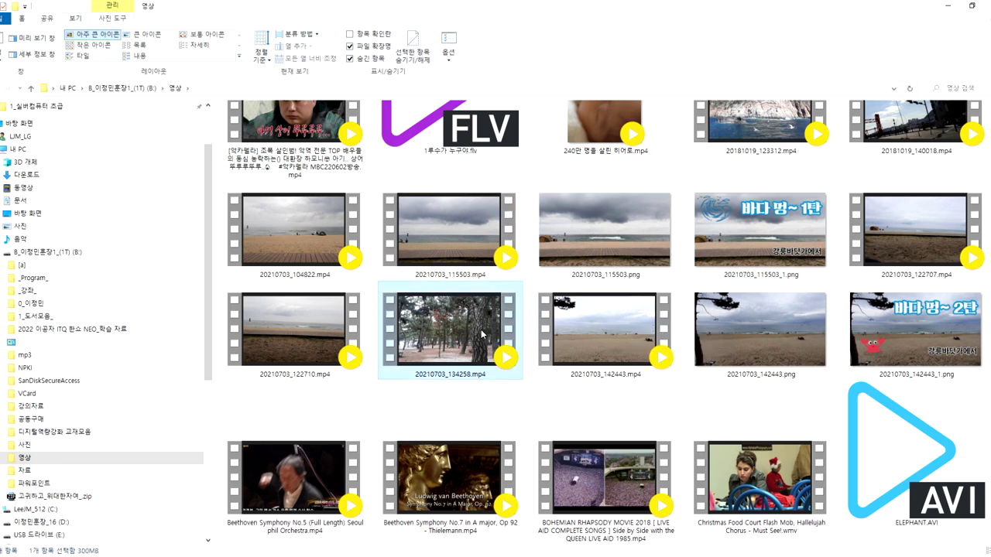
mouse_move(637, 381)
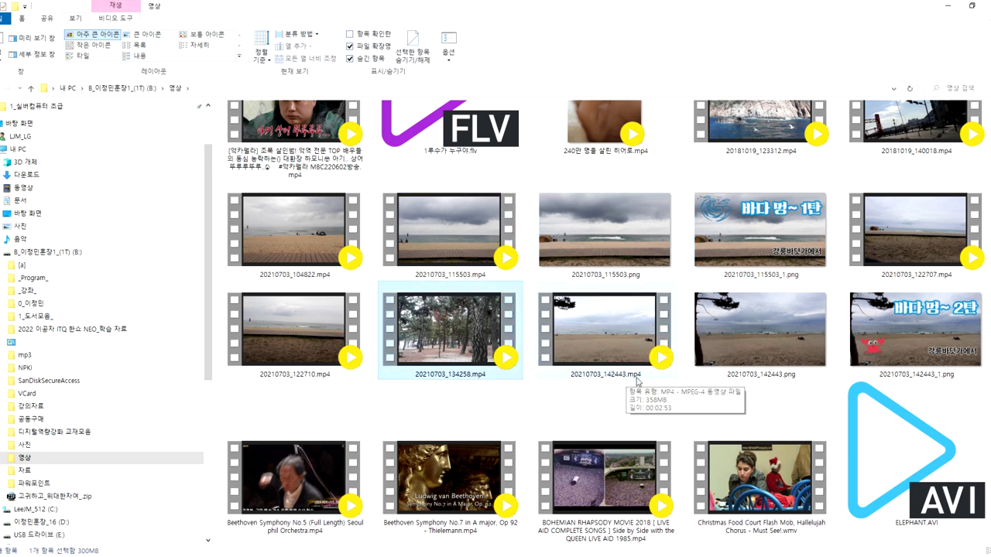
scroll(636, 380, "down", 5)
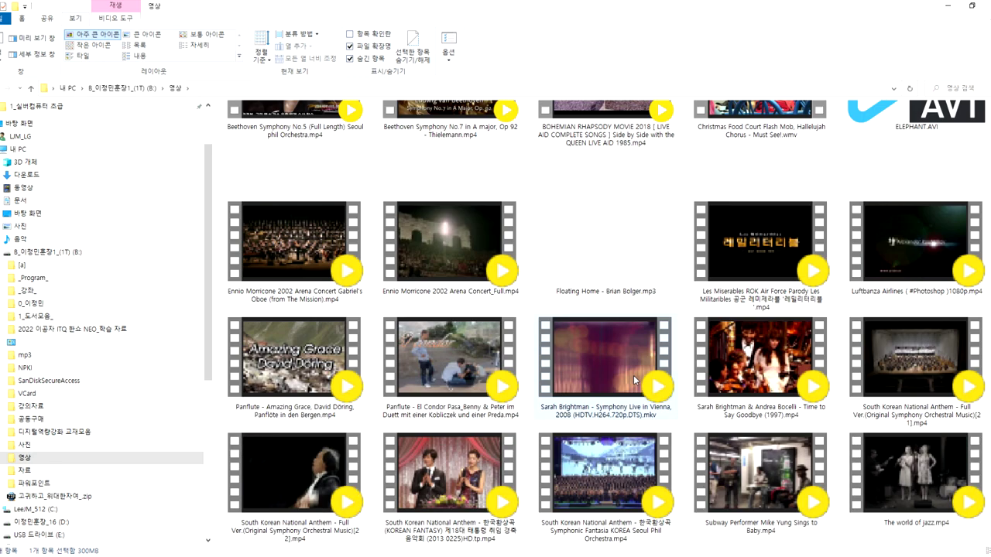
Open the 황금레시피(묶음) folder inside 자료 on the B: drive and display its contents as extra large icons.
left_click(39, 471)
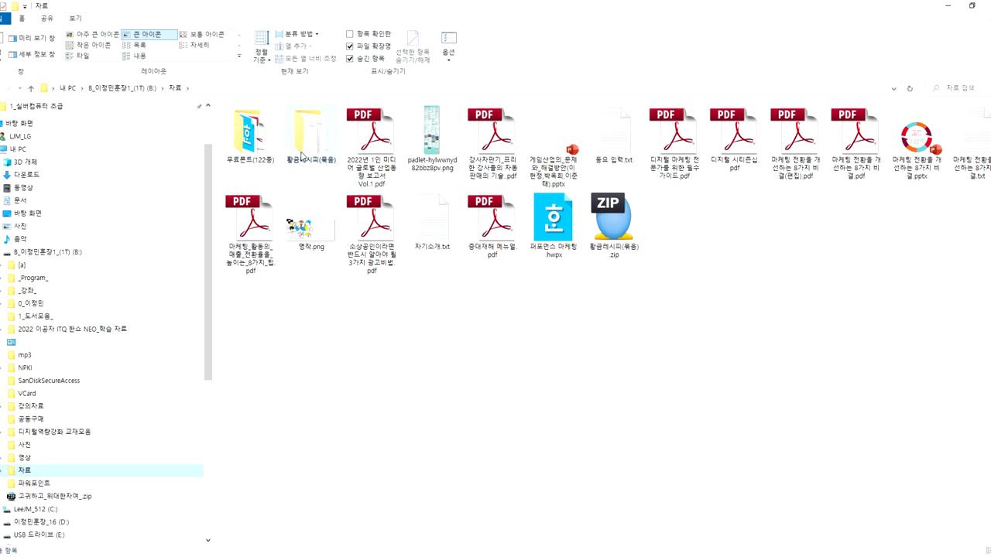
left_click(287, 153)
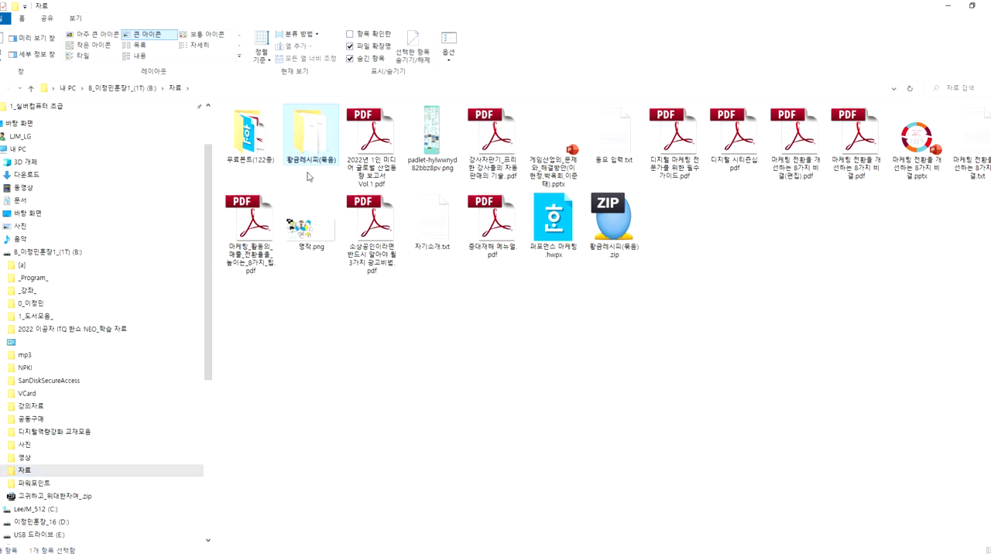
double_click(312, 153)
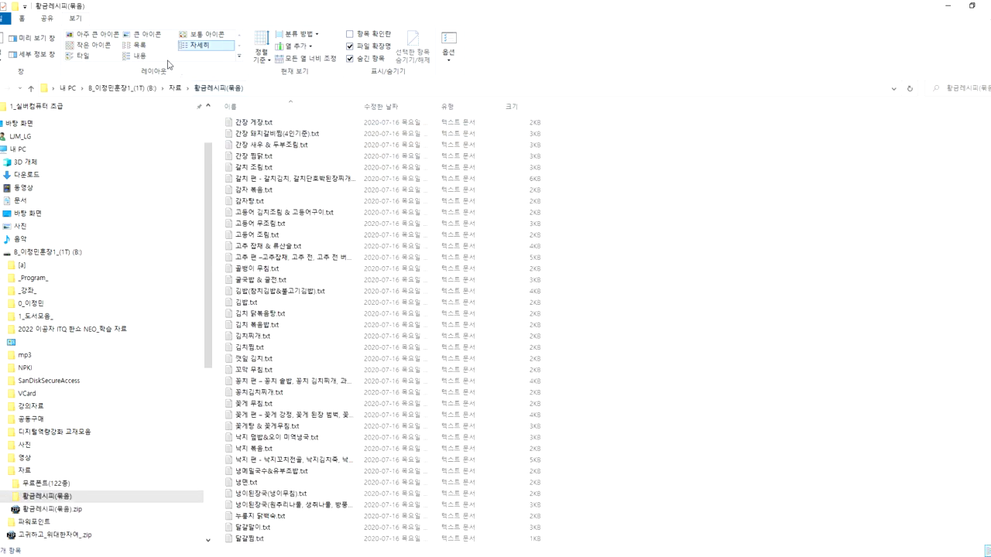
left_click(92, 34)
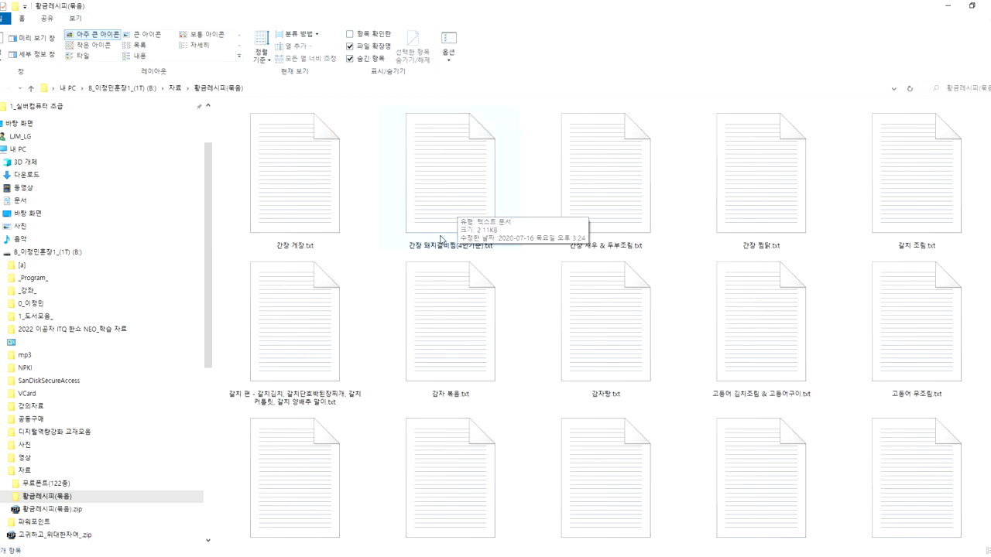
Open the text file 간장 찜닭.txt in a maximized Notepad window, read through the recipe and close it.
left_click(306, 234)
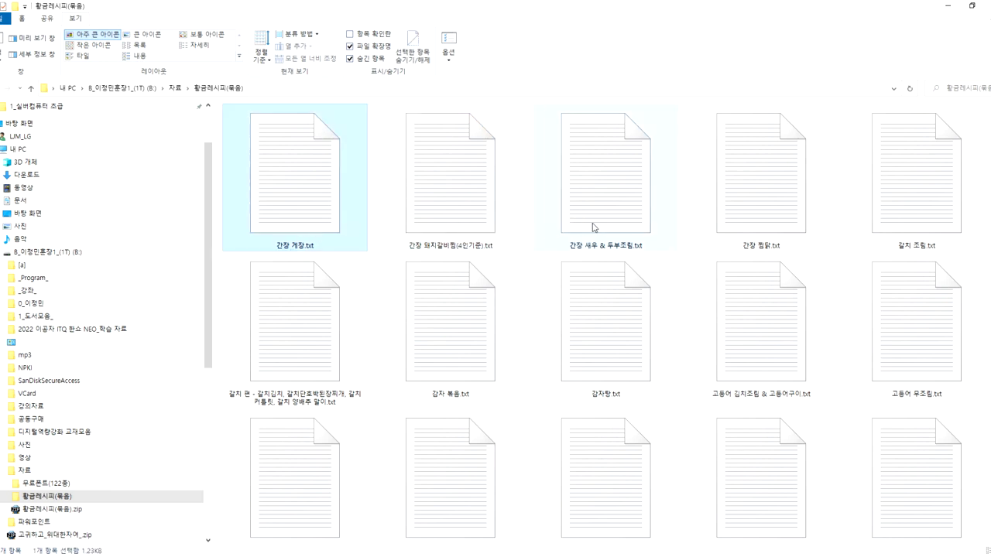
double_click(743, 222)
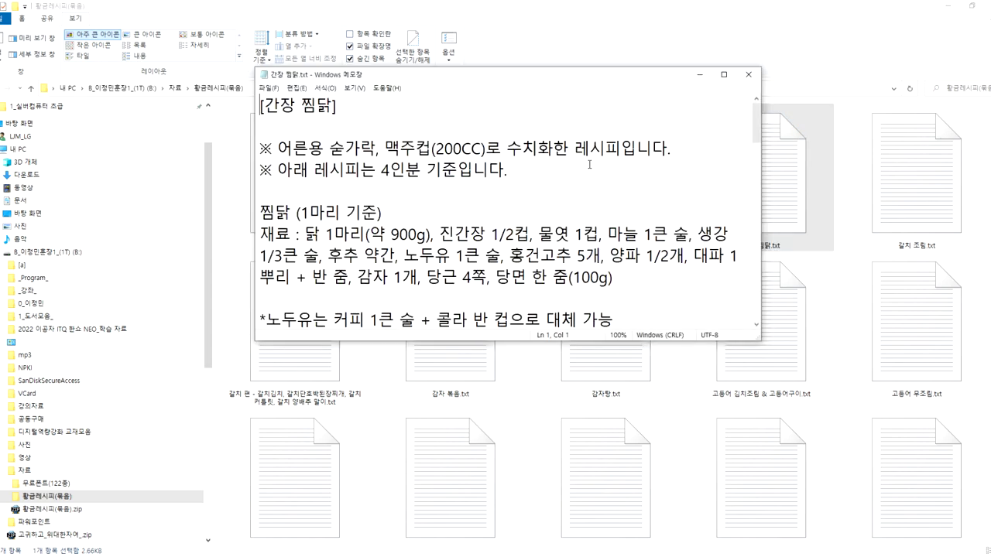
double_click(596, 76)
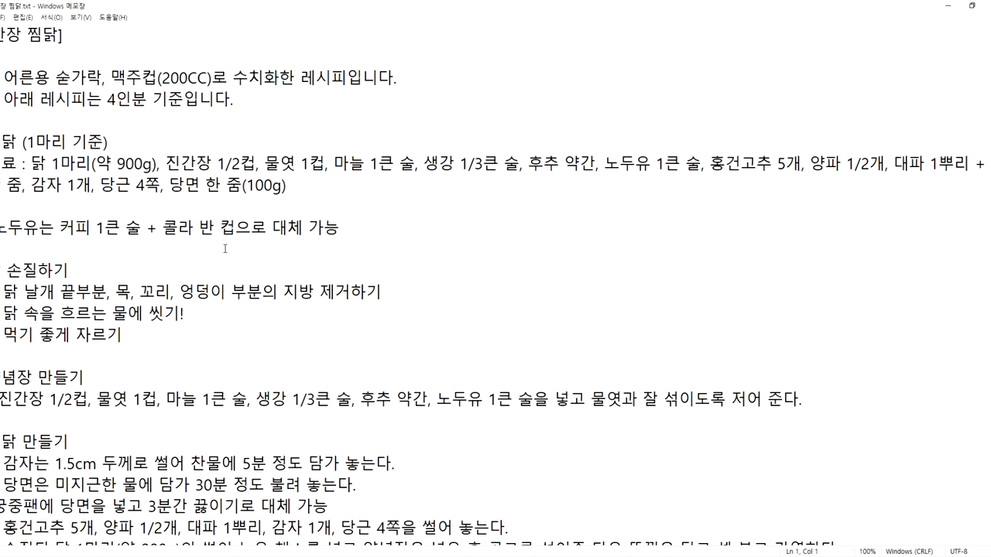
scroll(219, 166, "down", 6)
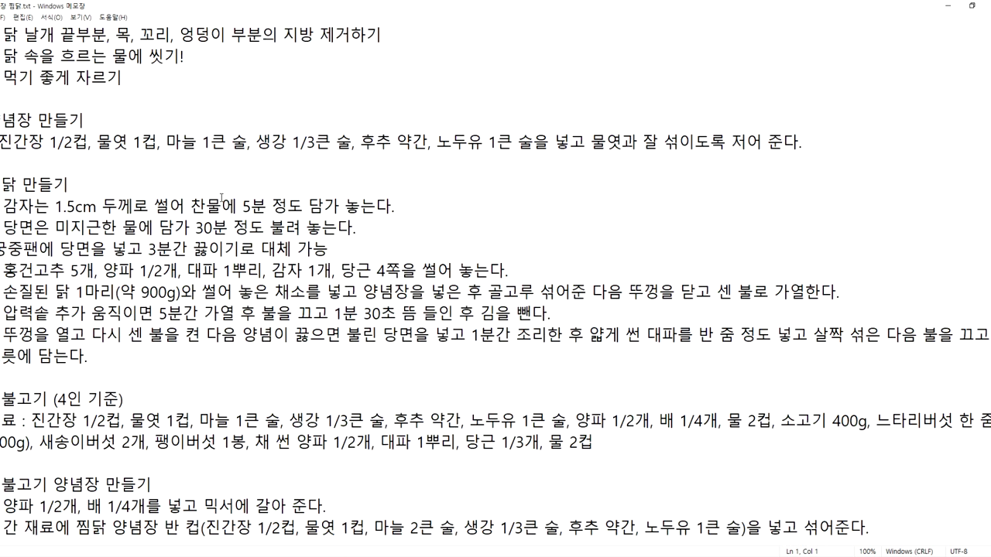
left_click(988, 6)
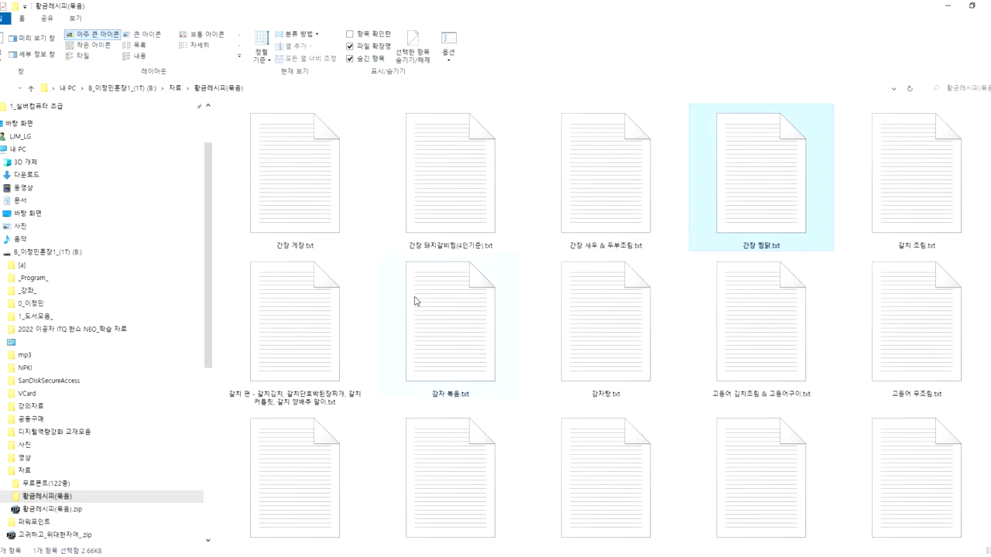
Open the 사진 folder on the B: drive, display it as extra large icons and look through its files.
left_click(26, 444)
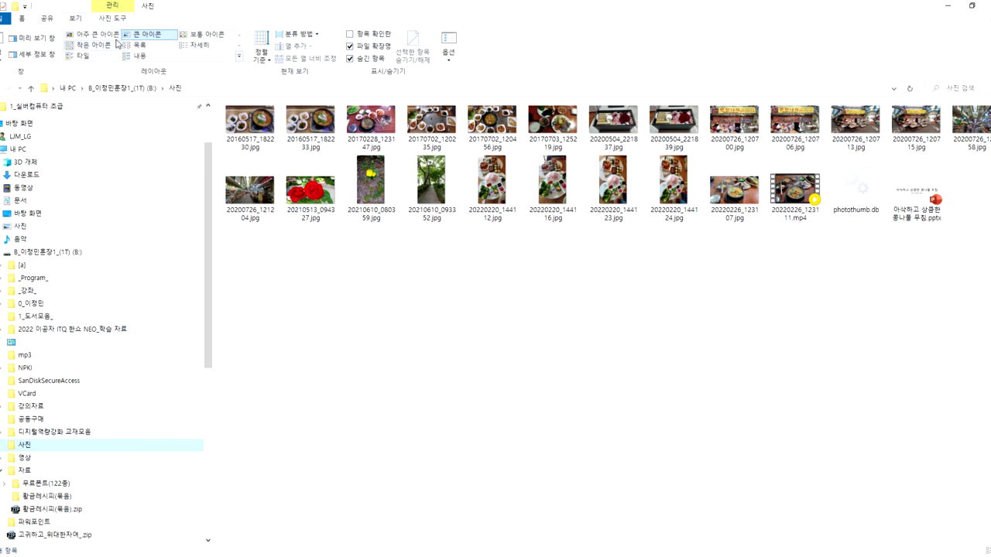
left_click(92, 34)
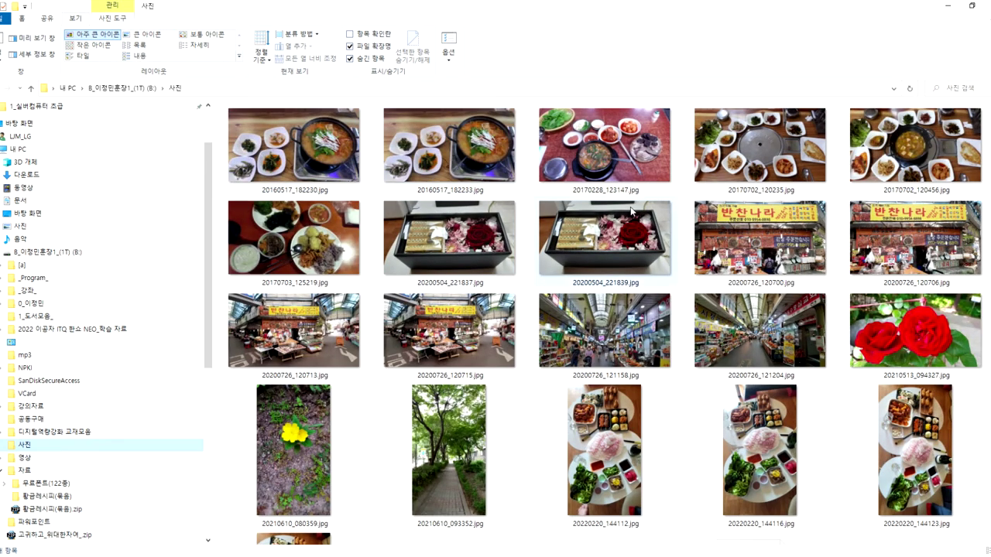
scroll(755, 288, "down", 2)
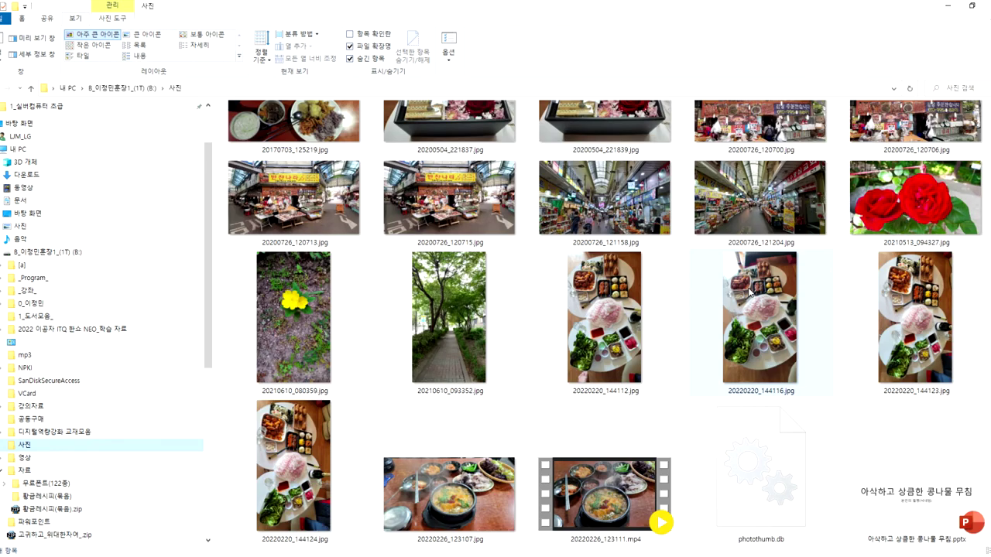
scroll(755, 289, "up", 2)
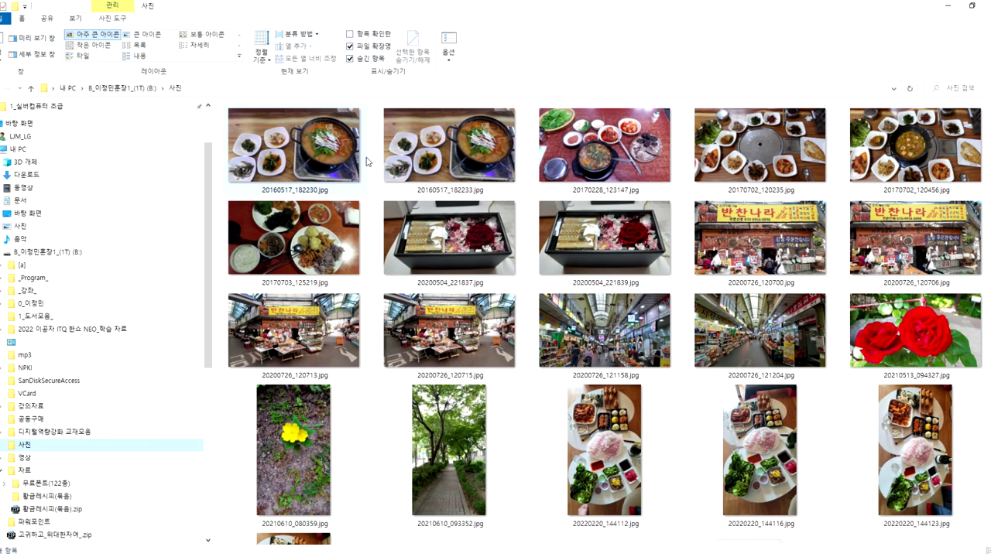
Examine the type, date taken, dimensions and size of 20200726_120700.jpg and clear the selection.
left_click(785, 236)
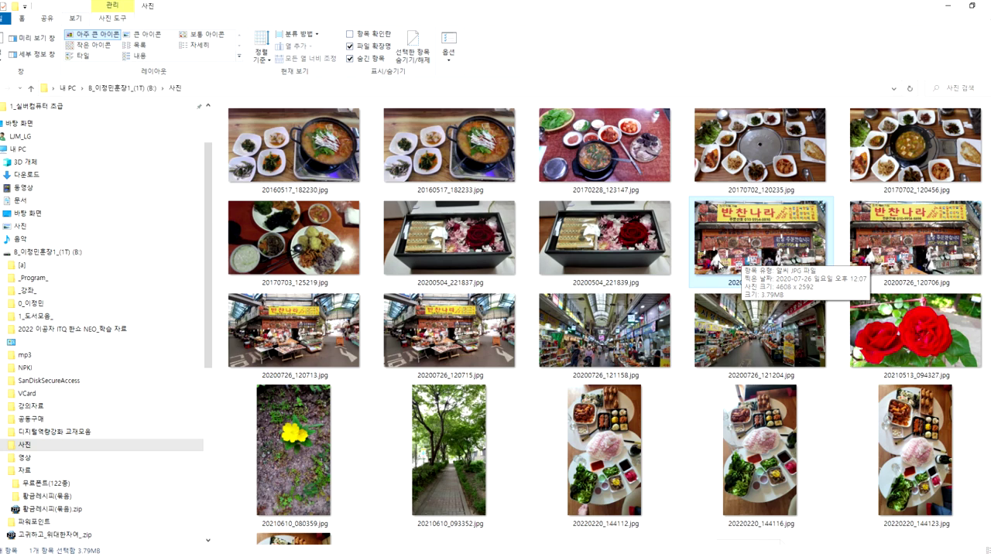
left_click_drag(684, 193, 833, 288)
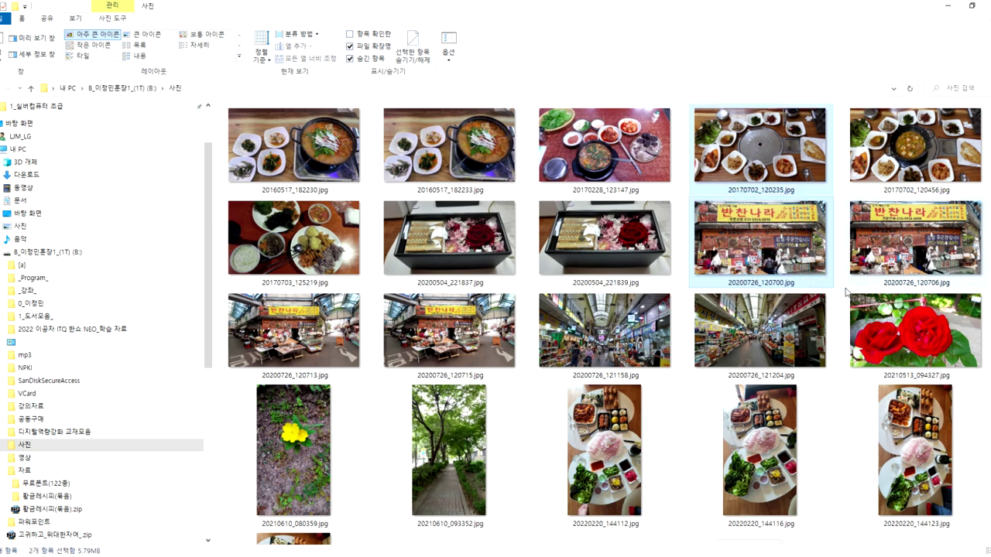
left_click(843, 295)
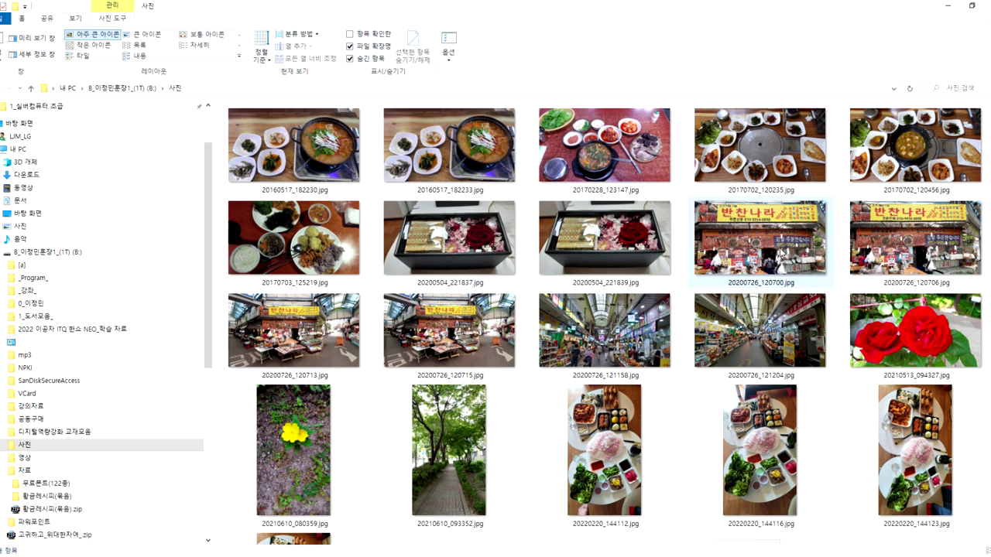
mouse_move(760, 251)
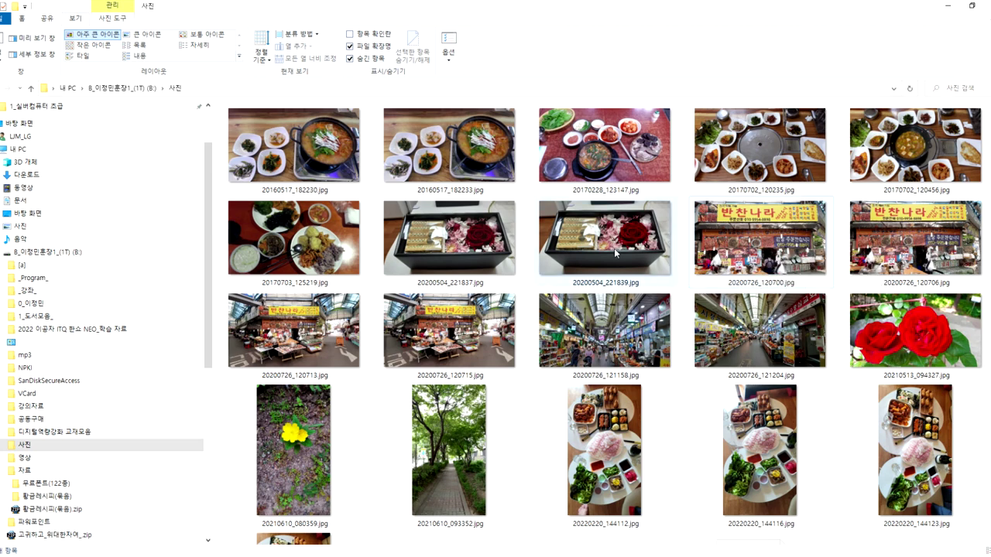
Open 20200504_221837.jpg in the 알씨 image viewer and compare it with 20200504_221839.jpg.
left_click(486, 242)
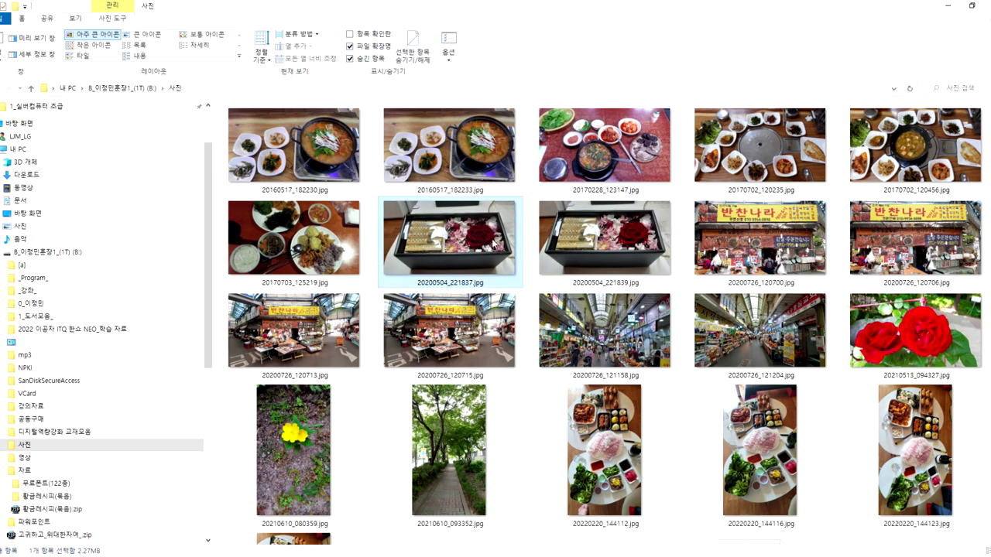
double_click(461, 237)
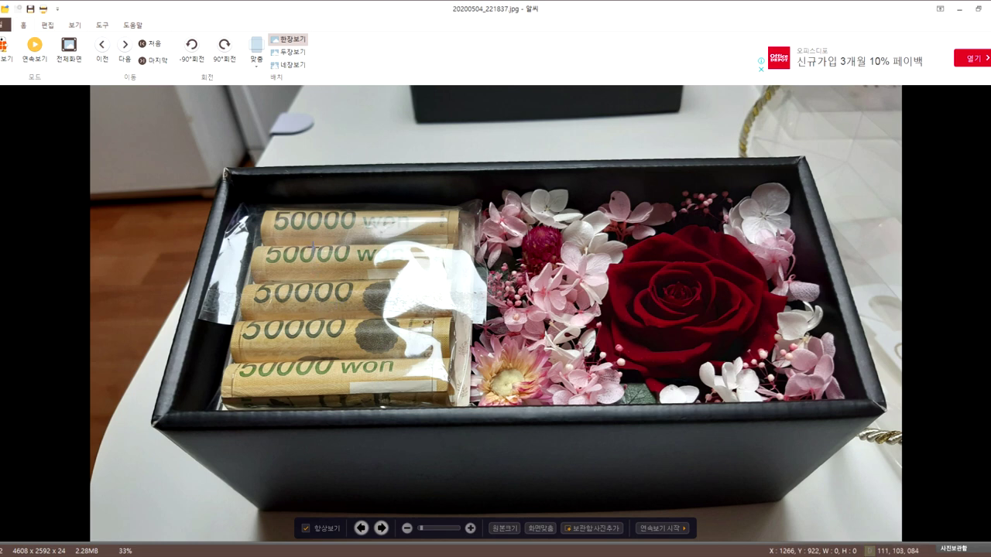
scroll(313, 248, "down", 1)
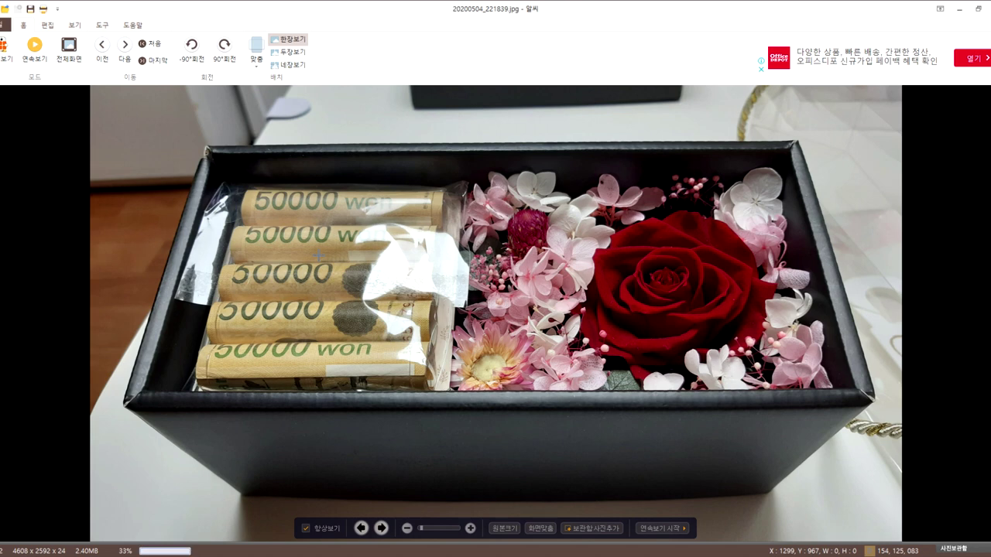
scroll(318, 254, "down", 1)
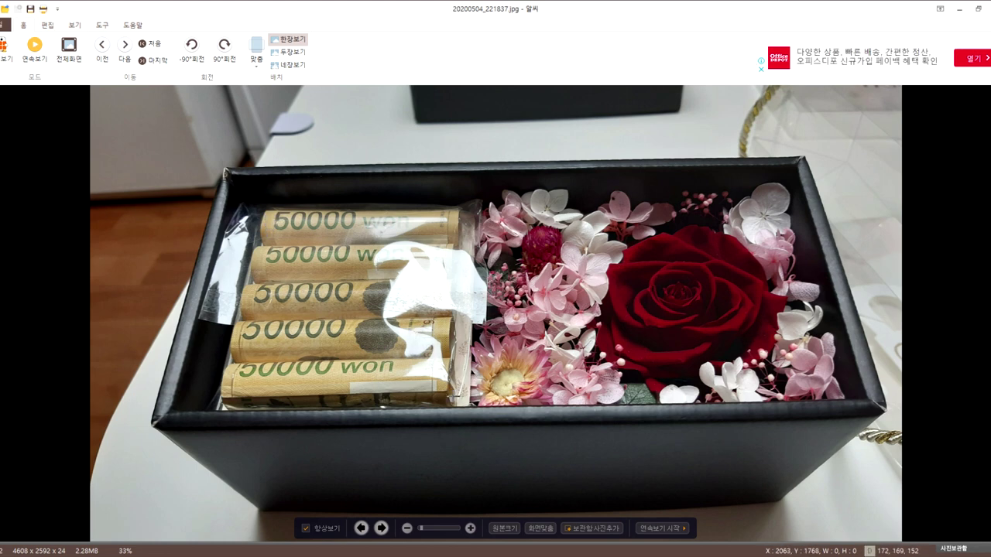
Outline the rolled banknotes in 20200504_221837.jpg with a selection of about 998 × 1120 pixels, clear it and close the photo.
left_click_drag(453, 395, 255, 203)
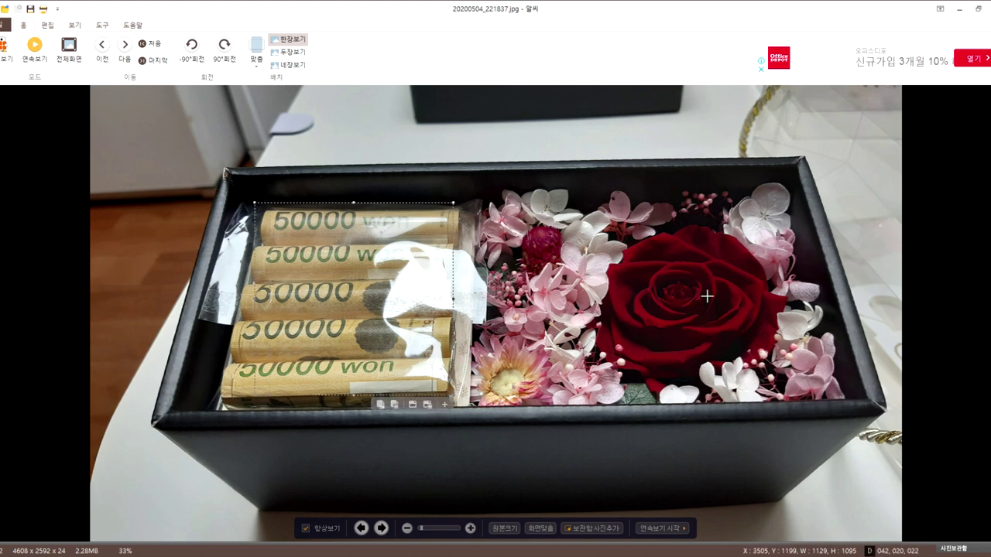
left_click(637, 295)
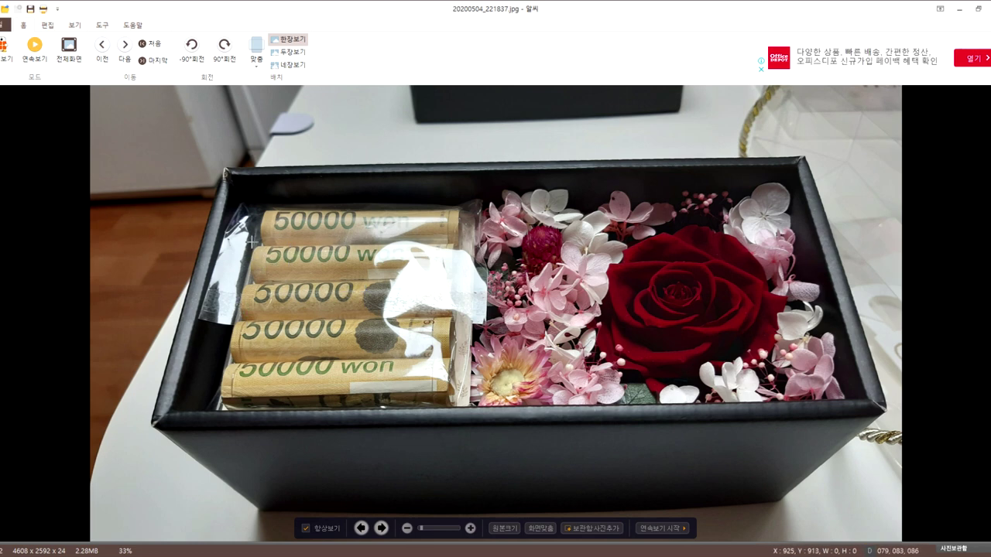
left_click_drag(251, 201, 427, 398)
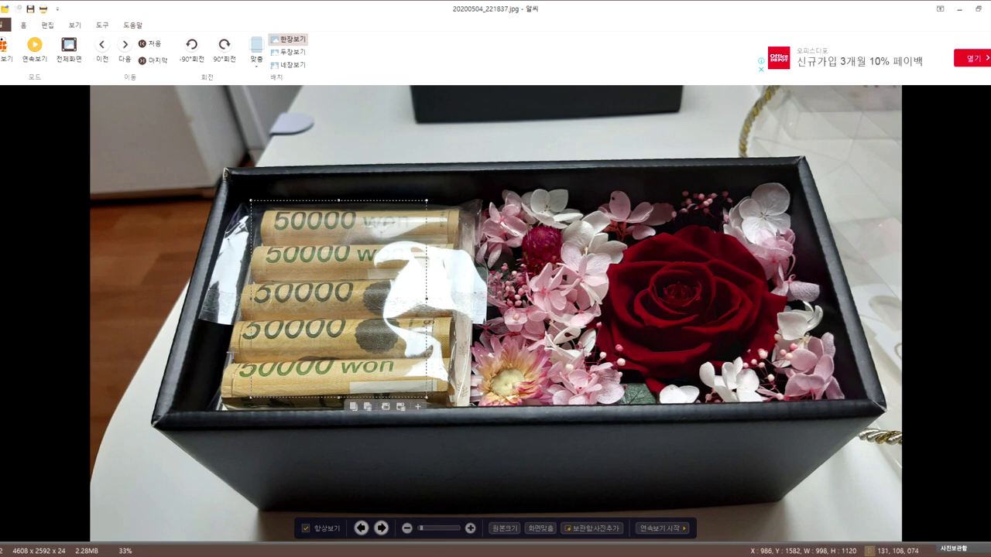
left_click(154, 316)
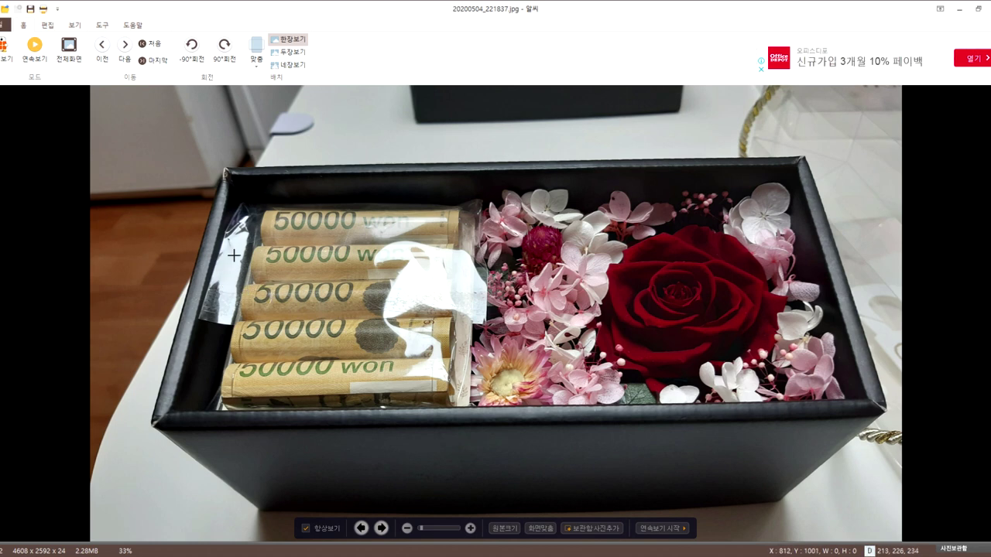
key("Escape")
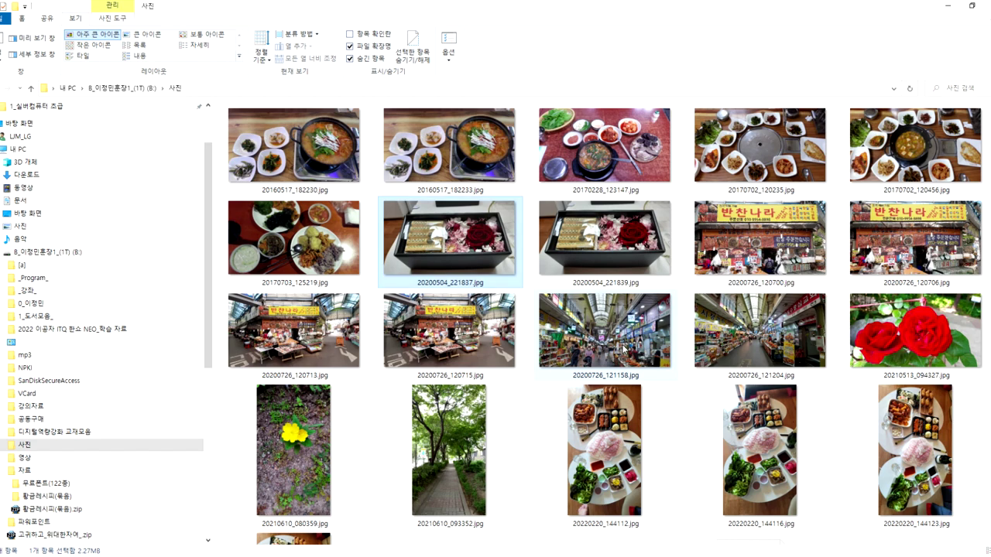
Open 20200726_120700.jpg and outline the person in the shop doorway with a selection of about 460 × 627 pixels.
left_click(745, 212)
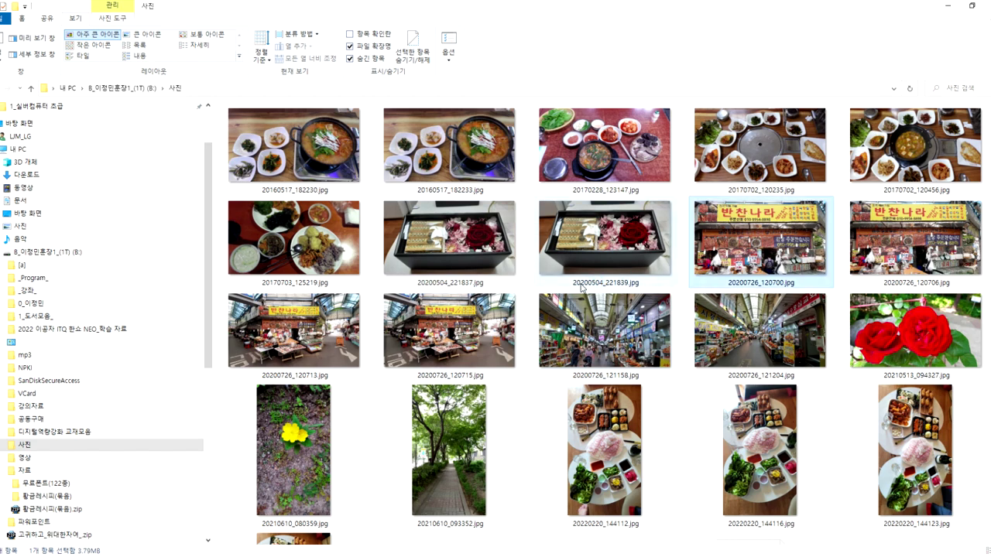
mouse_move(586, 285)
double_click(763, 244)
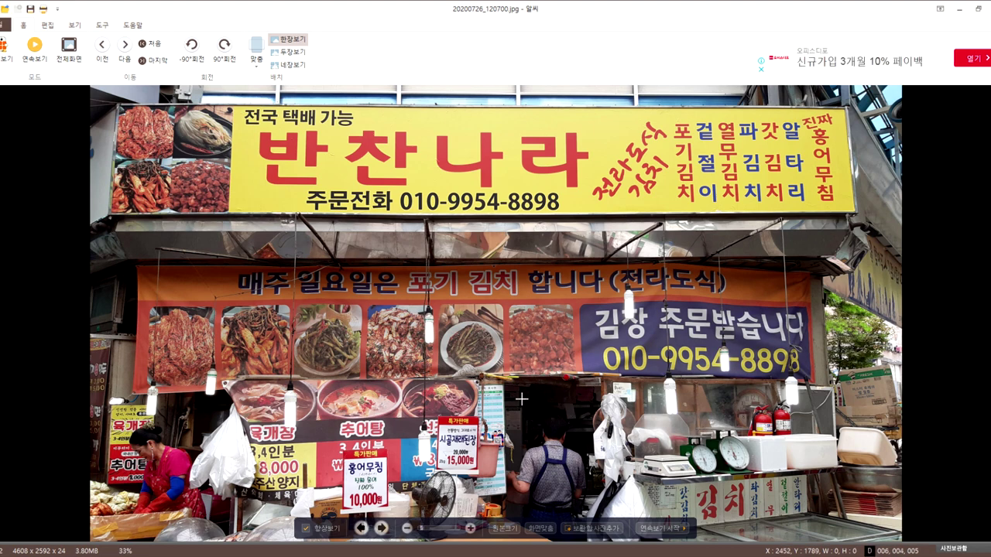
left_click_drag(526, 395, 586, 502)
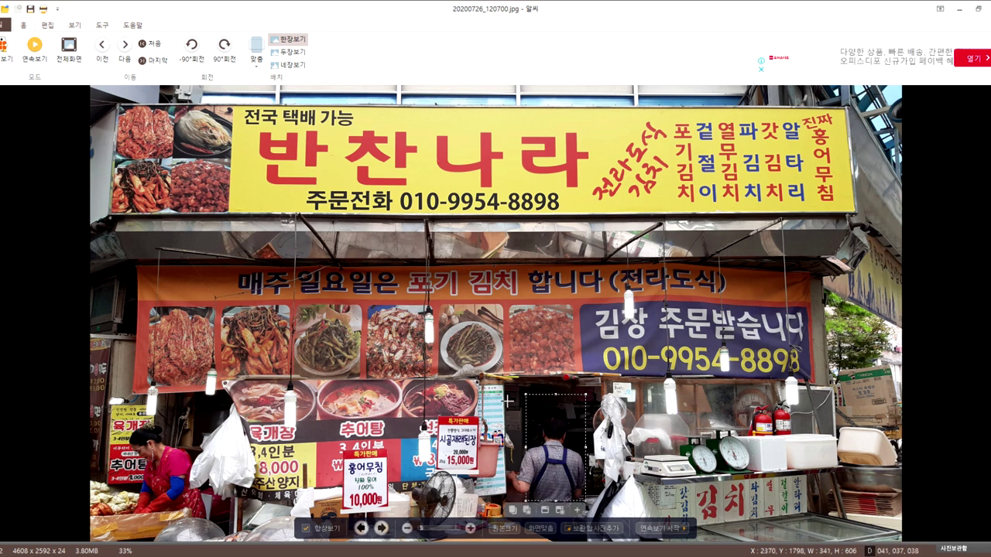
left_click_drag(508, 389, 602, 509)
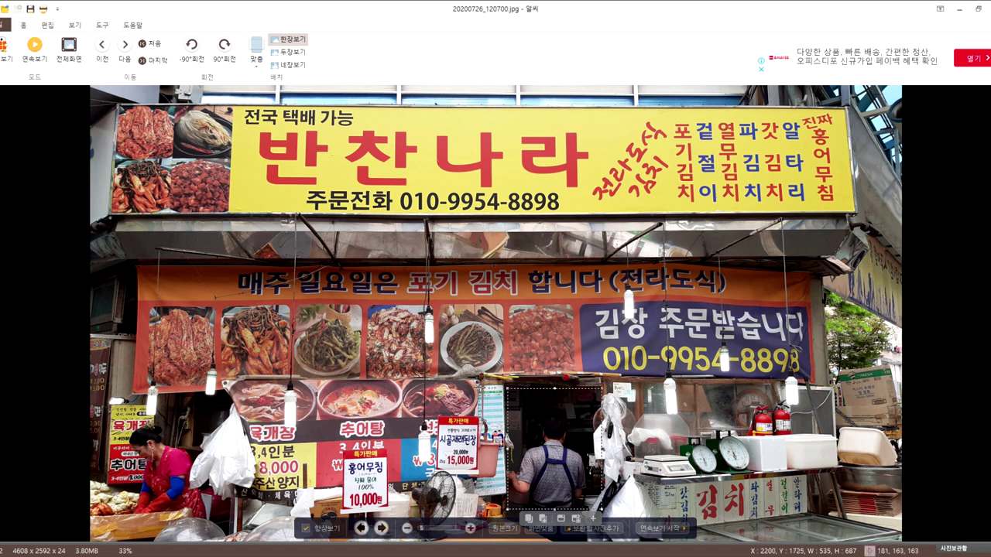
left_click(531, 379)
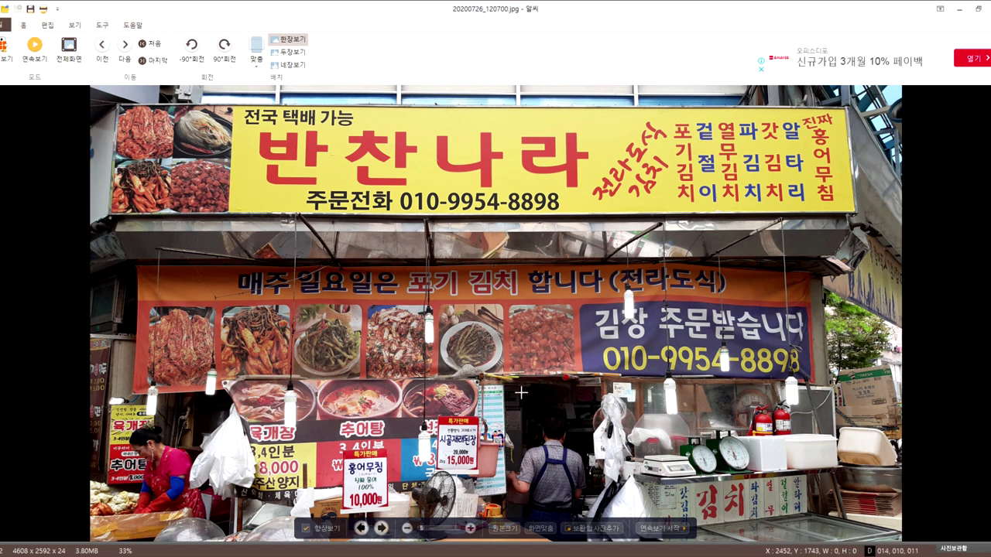
left_click_drag(513, 395, 596, 509)
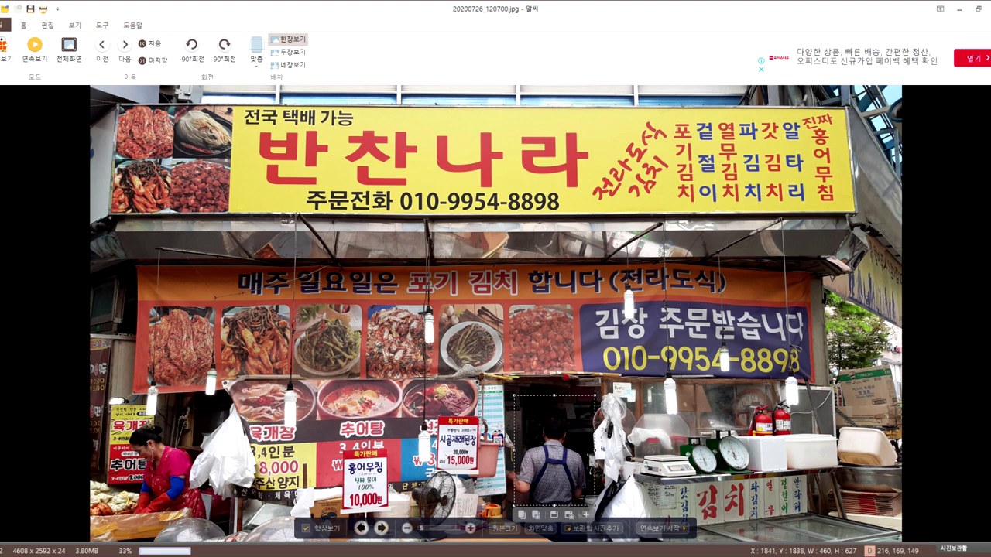
Page forward through the market photos from 20200726_120700.jpg to 20200726_121204.jpg.
scroll(414, 409, "down", 1)
scroll(414, 409, "down", 1)
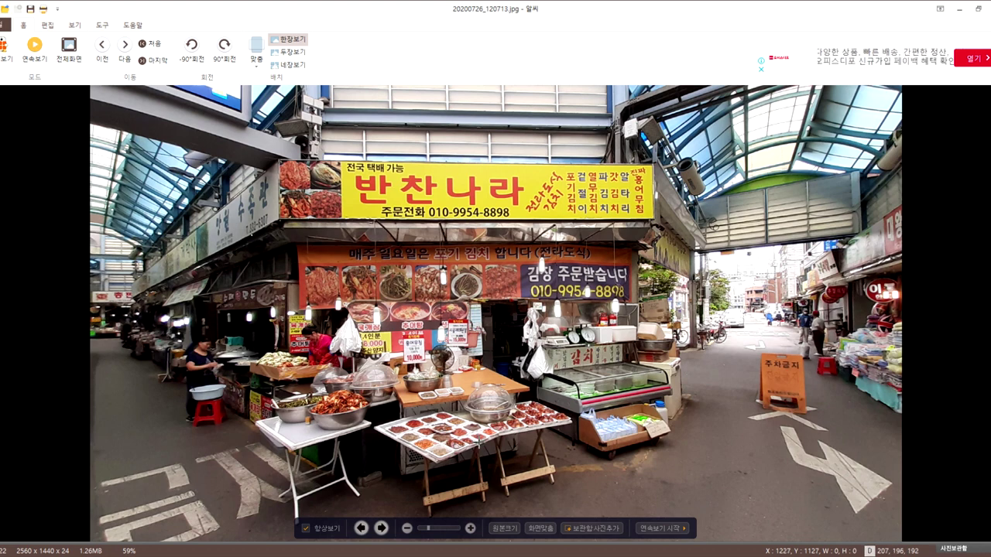
scroll(480, 448, "down", 2)
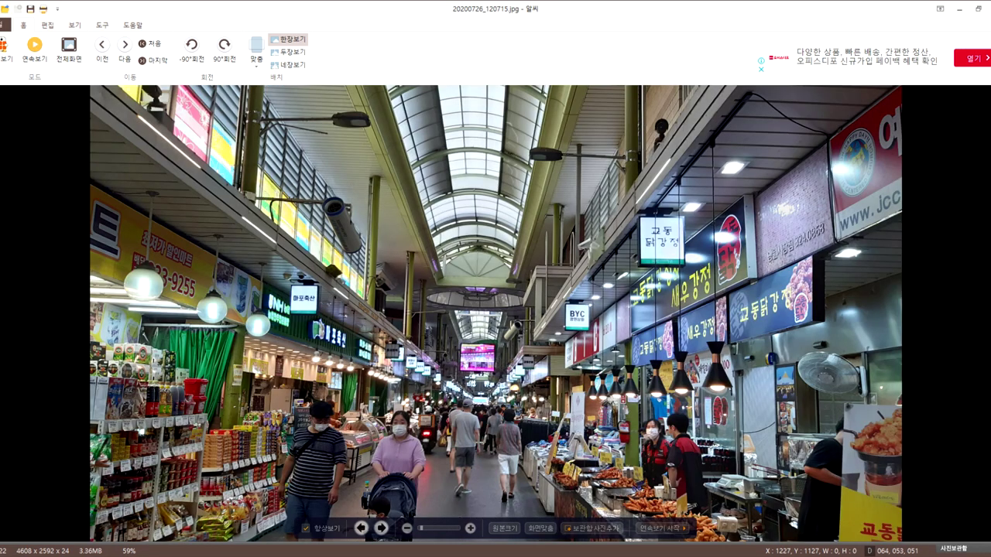
scroll(480, 442, "down", 1)
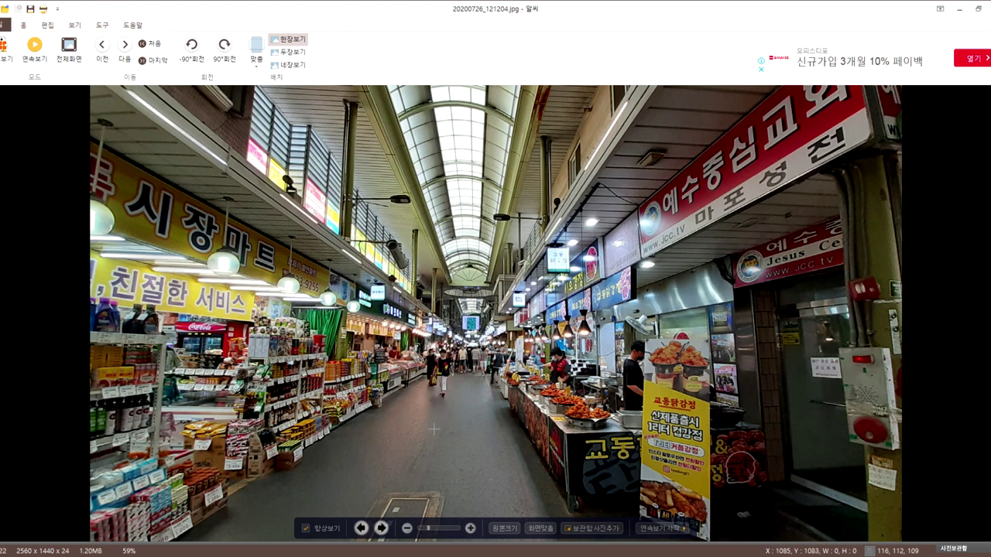
Page forward through the flower and tree-lined path photos from 20200726_121204.jpg to 20220220_144112.jpg, returning once to the red roses.
scroll(438, 431, "down", 1)
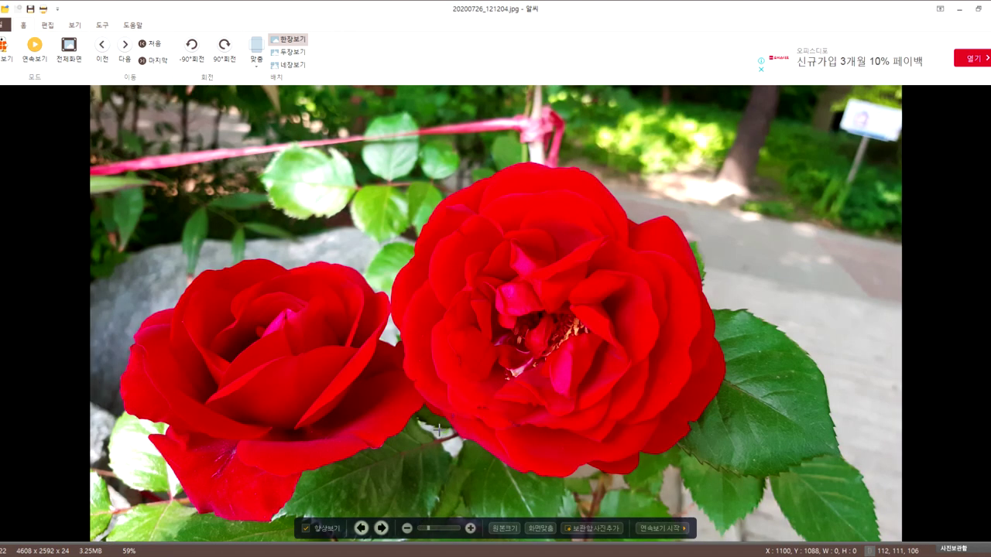
scroll(440, 430, "down", 1)
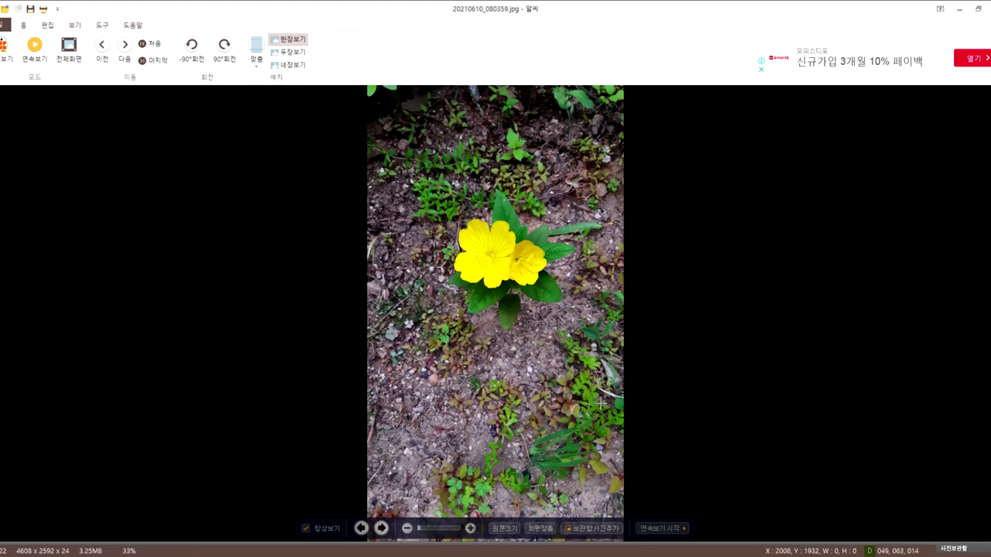
scroll(647, 380, "up", 1)
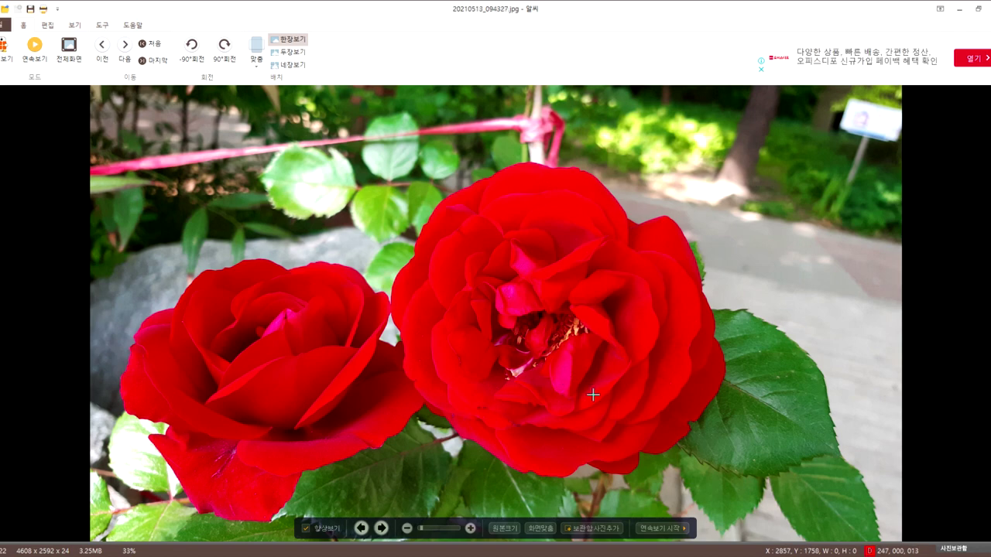
scroll(563, 390, "down", 1)
scroll(563, 385, "down", 1)
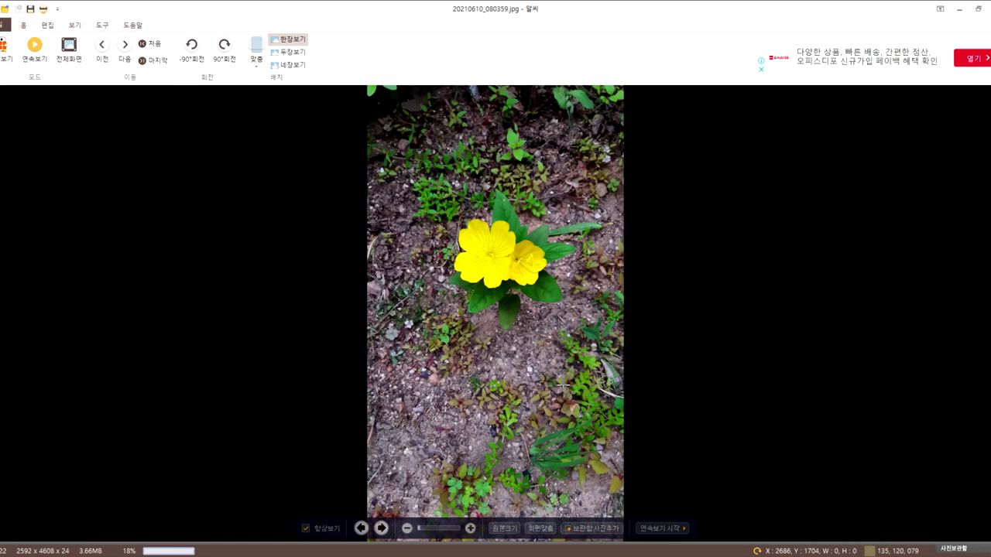
scroll(563, 385, "down", 1)
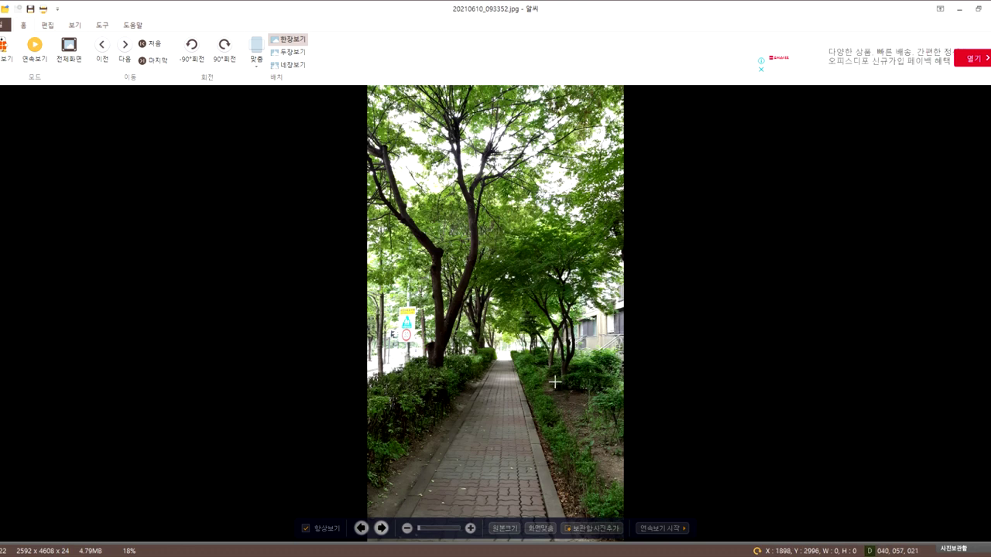
scroll(768, 317, "down", 1)
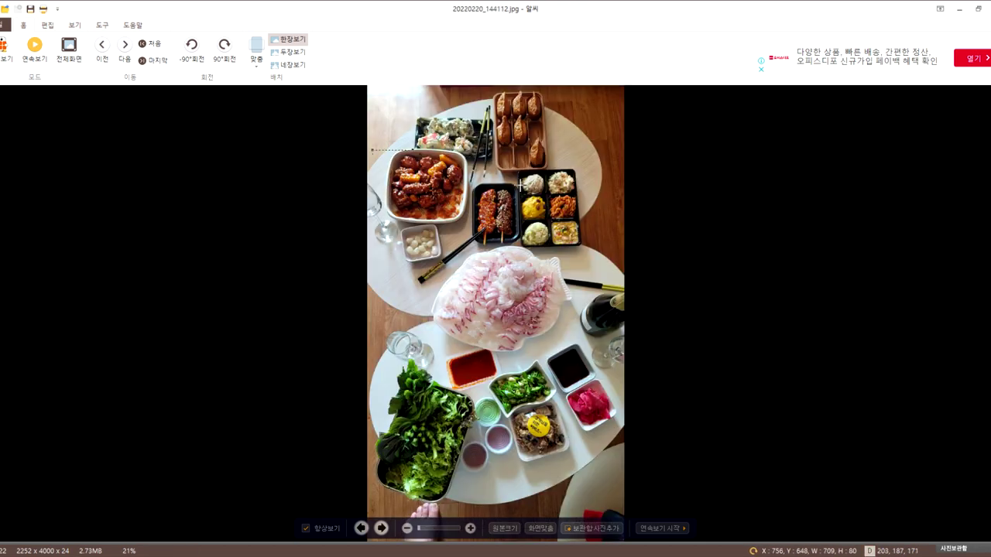
Enlarge 20220220_144112.jpg and inspect the dishes on the table from top to bottom.
scroll(570, 243, "up", 2)
scroll(570, 243, "up", 1)
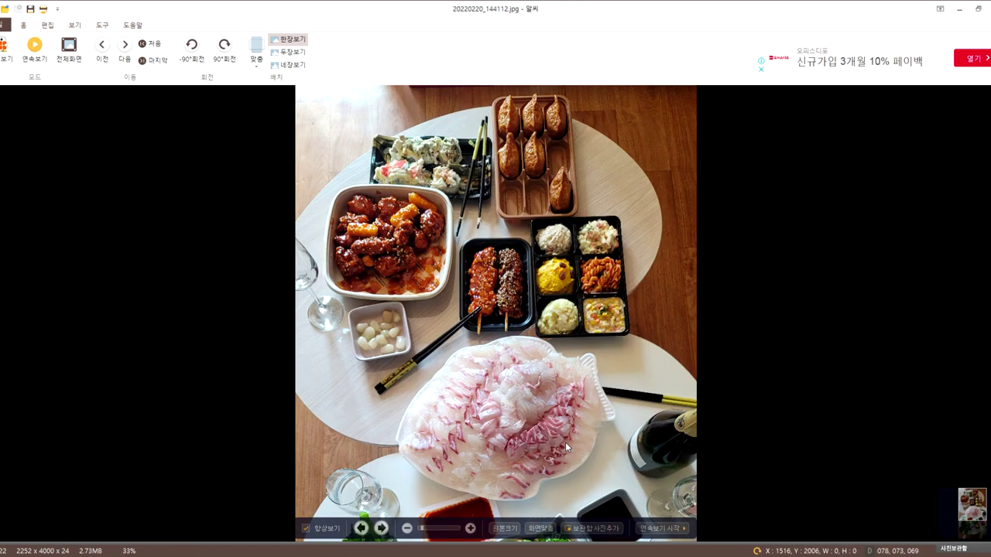
scroll(560, 328, "down", 3)
left_click_drag(571, 288, 570, 425)
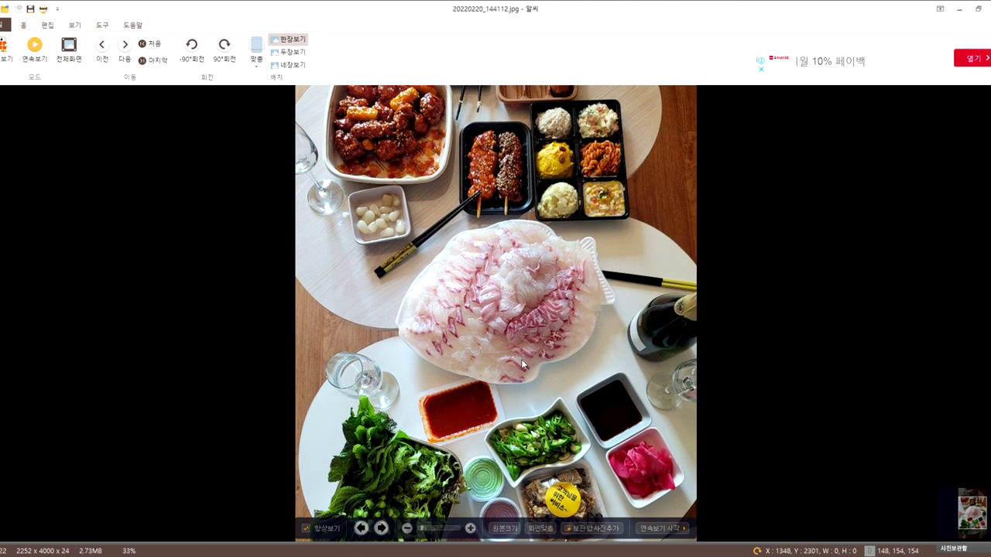
scroll(583, 391, "up", 1)
scroll(583, 391, "down", 3)
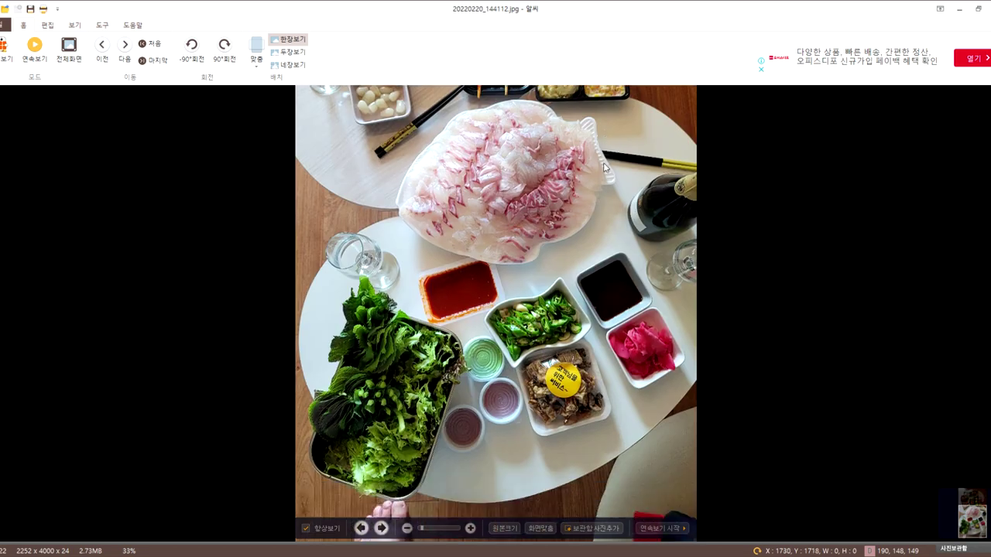
Page through the remaining food photos, wrapping around to 20160517_182233.jpg, and close the image viewer.
scroll(596, 290, "down", 2)
scroll(597, 290, "down", 1)
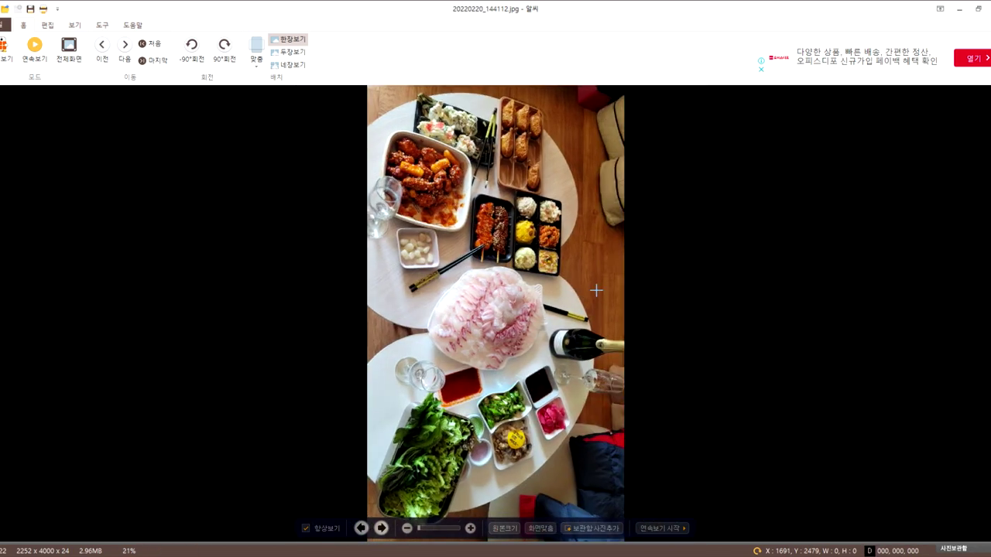
scroll(596, 290, "down", 1)
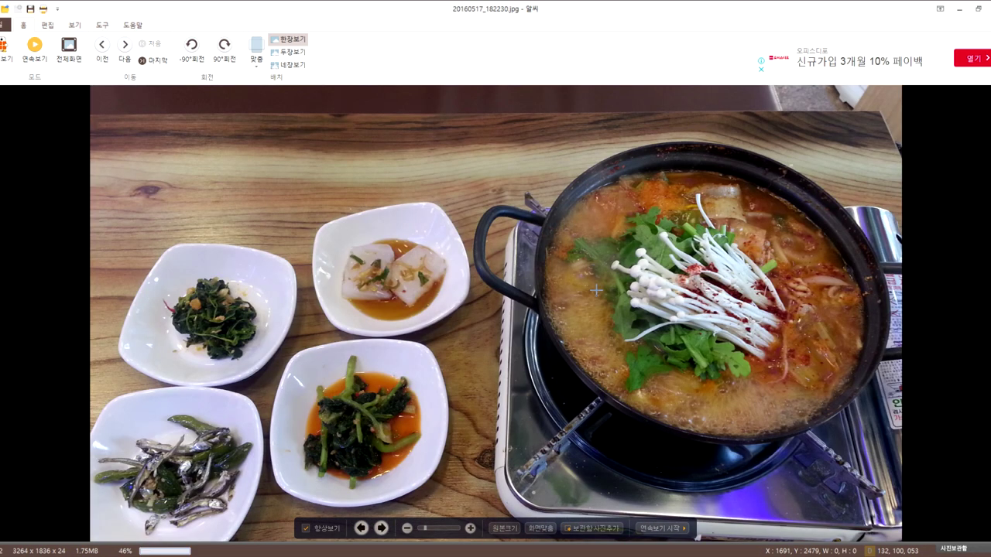
scroll(596, 290, "down", 1)
scroll(622, 307, "down", 1)
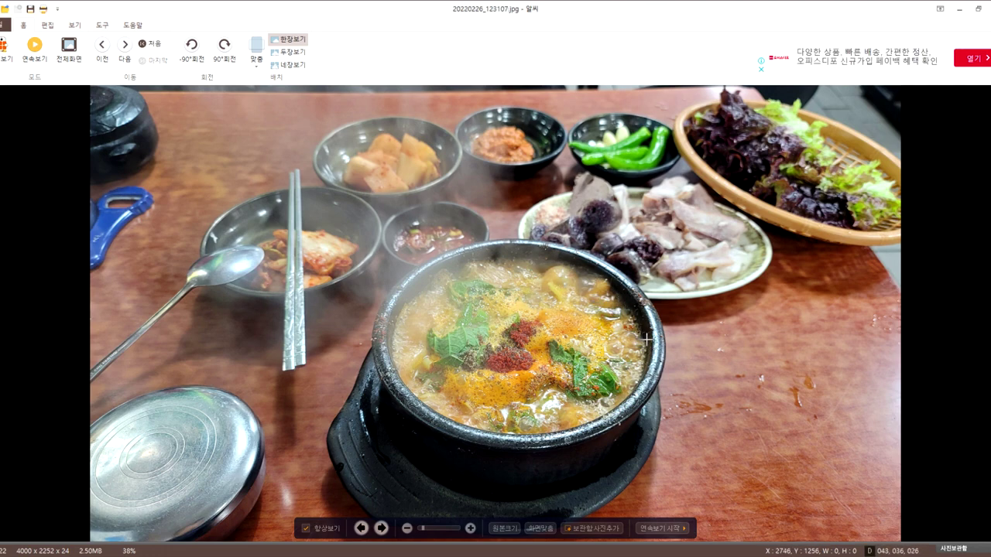
scroll(646, 339, "down", 1)
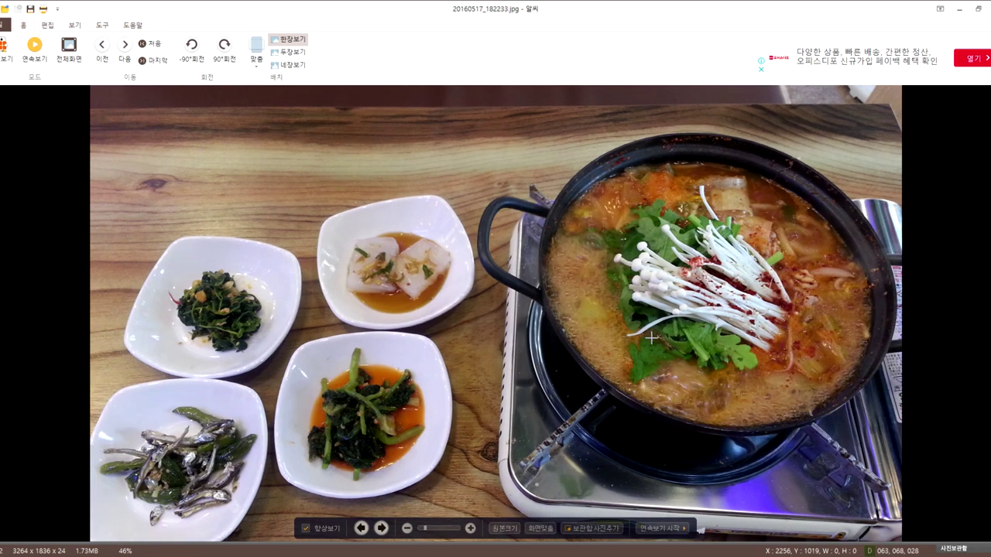
scroll(913, 129, "down", 1)
key("Escape")
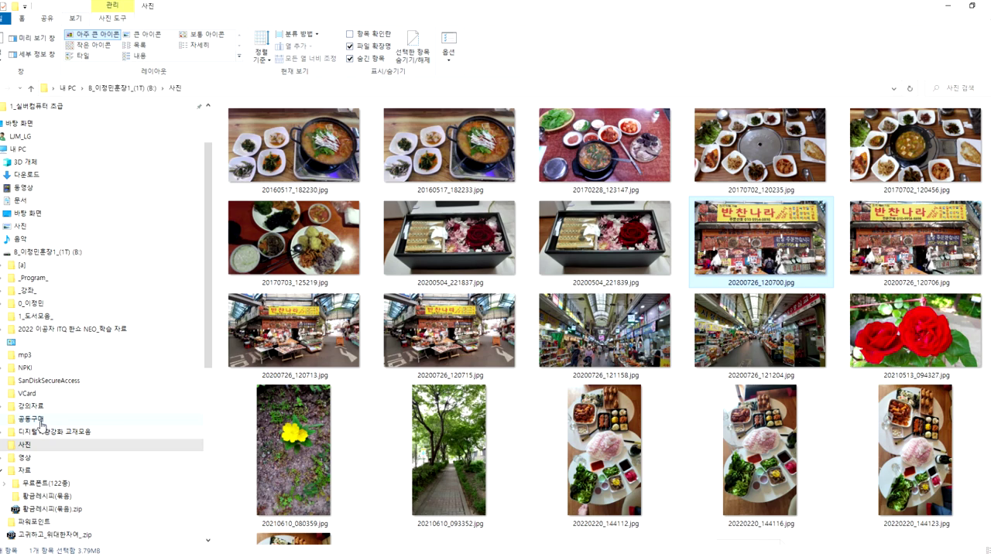
Open the mp3 folder, display its contents as extra large icons and look through the mp3 and wma music files.
left_click(38, 356)
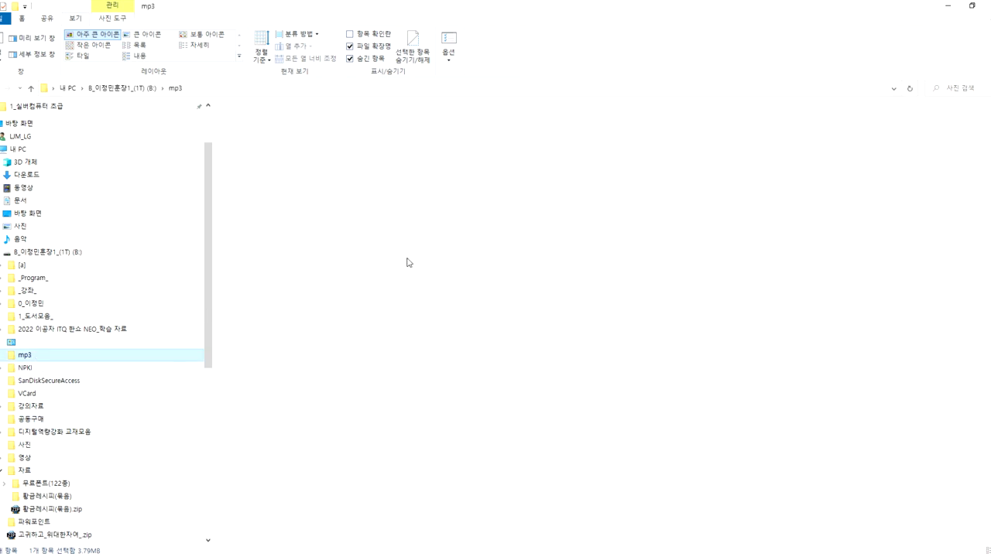
left_click(93, 34)
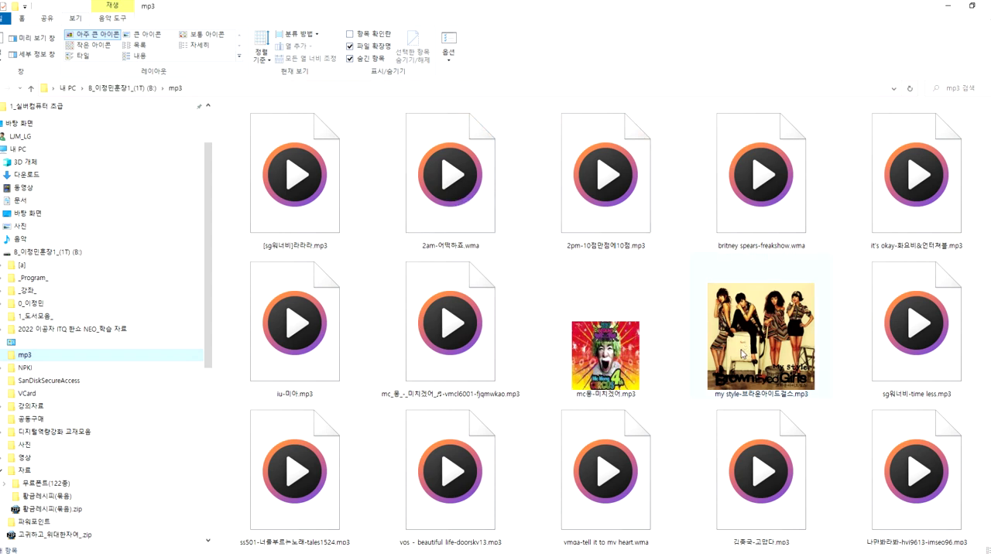
mouse_move(736, 353)
scroll(608, 360, "down", 4)
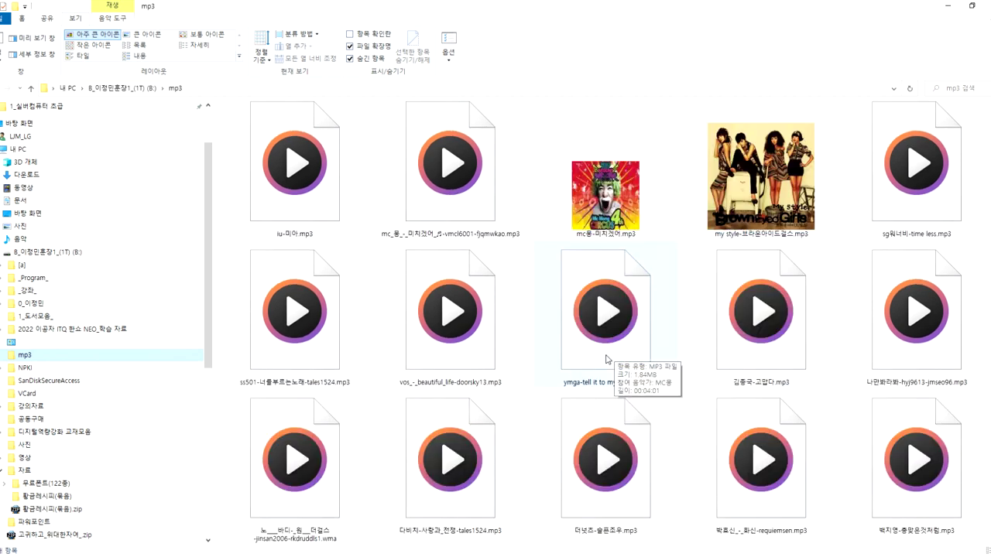
scroll(608, 360, "up", 2)
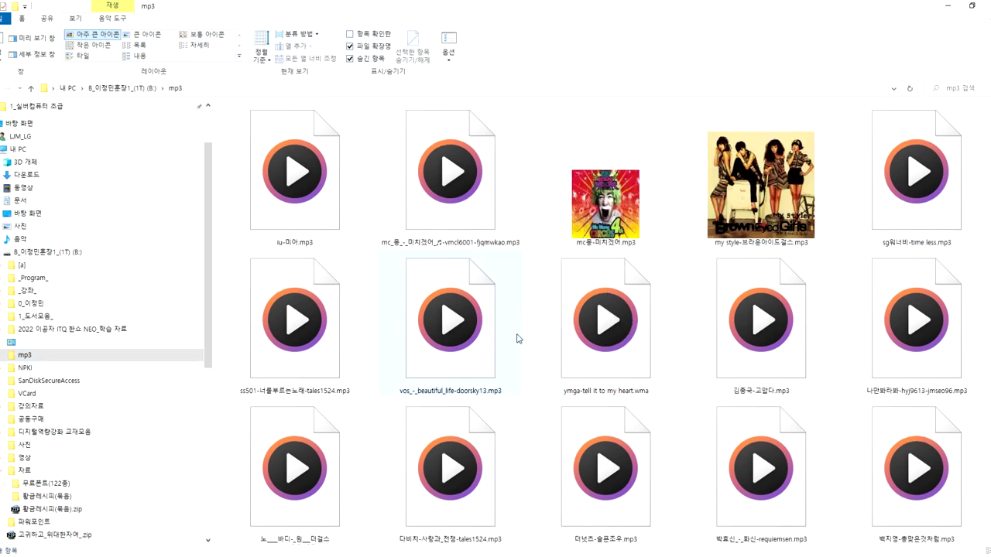
scroll(524, 343, "down", 2)
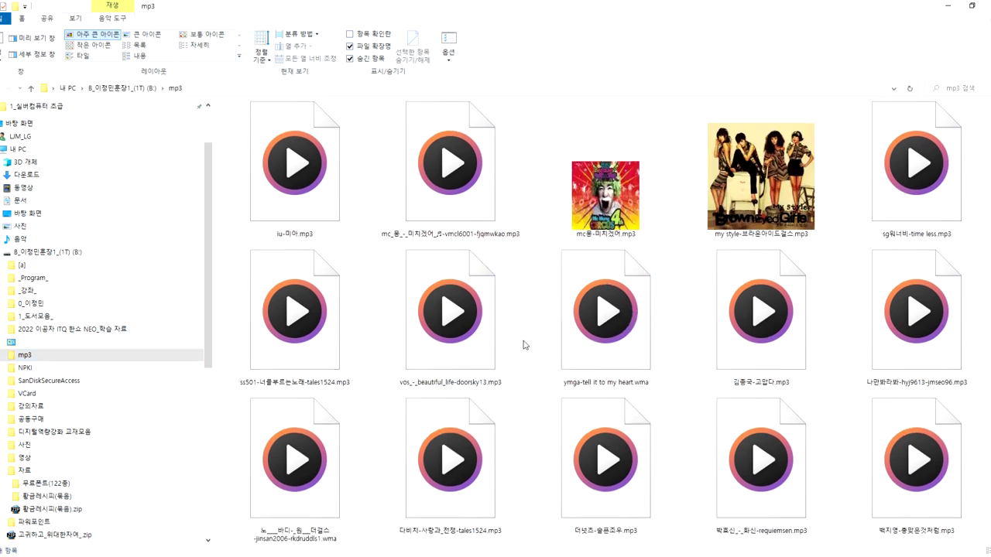
Open NPKI > yessign > User to view the certificate folders, and check the CERT and PRIV files in the VCard folder.
left_click(42, 369)
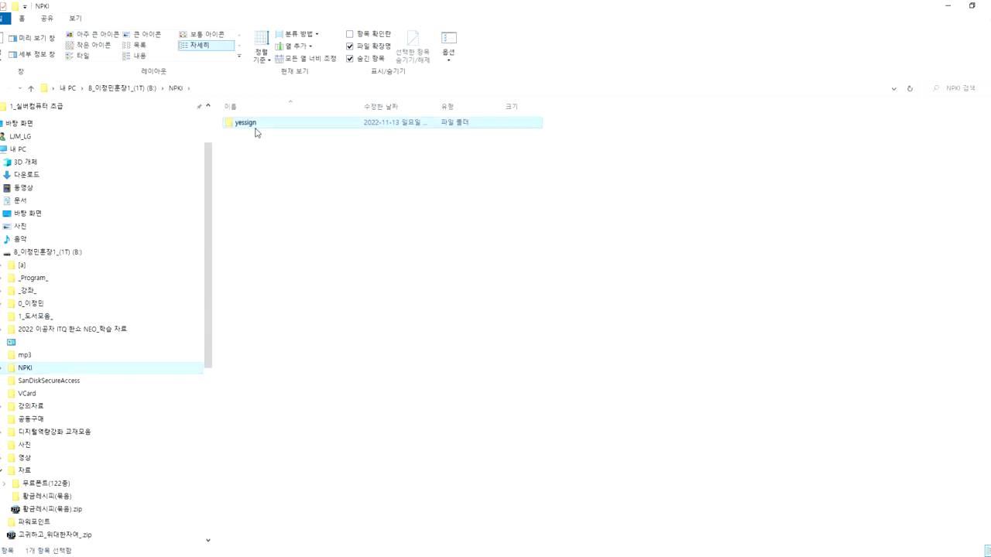
double_click(255, 124)
double_click(241, 123)
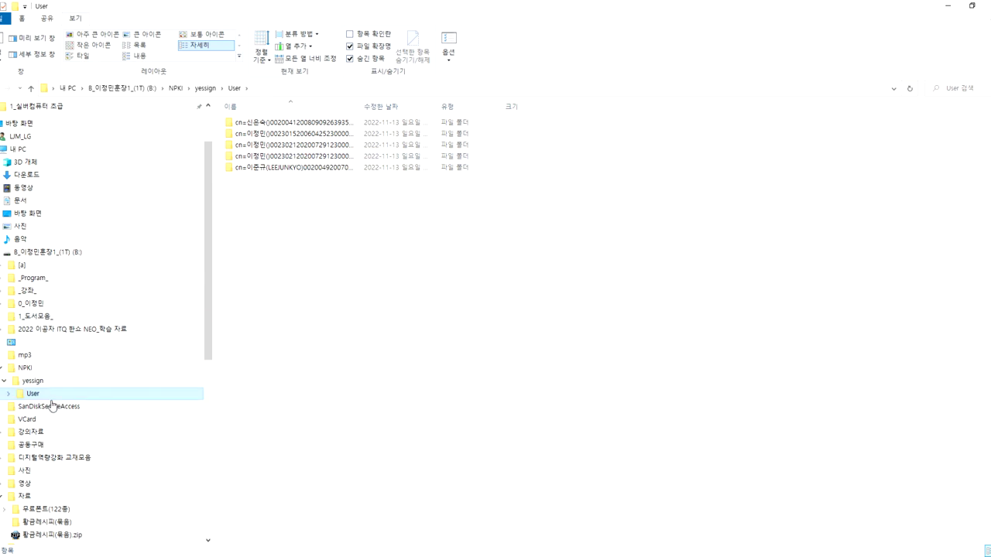
left_click(45, 409)
left_click(39, 419)
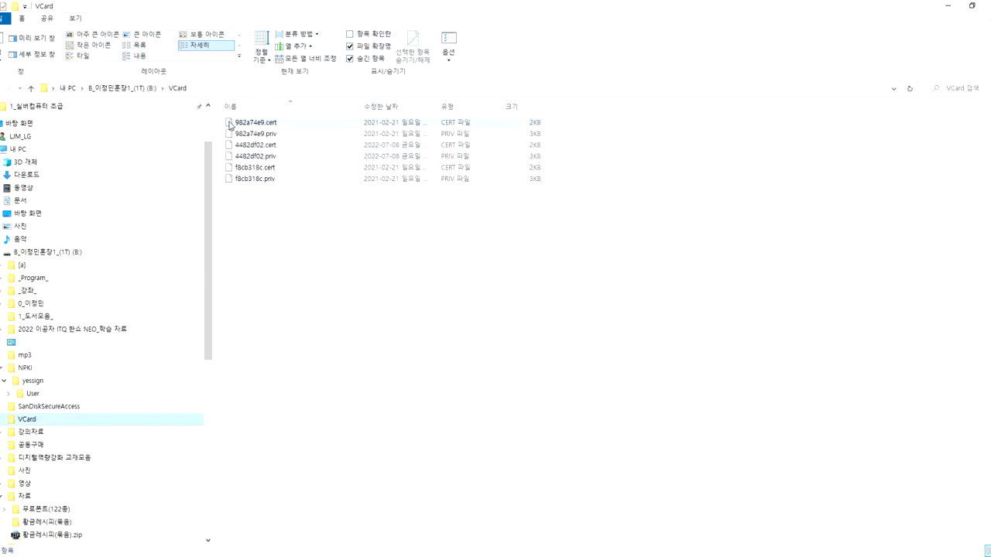
Browse the 강의자료 folder, viewing the contents of its subfolders 사진&영상 강의, greenscreen, mov and overlay.
left_click(30, 435)
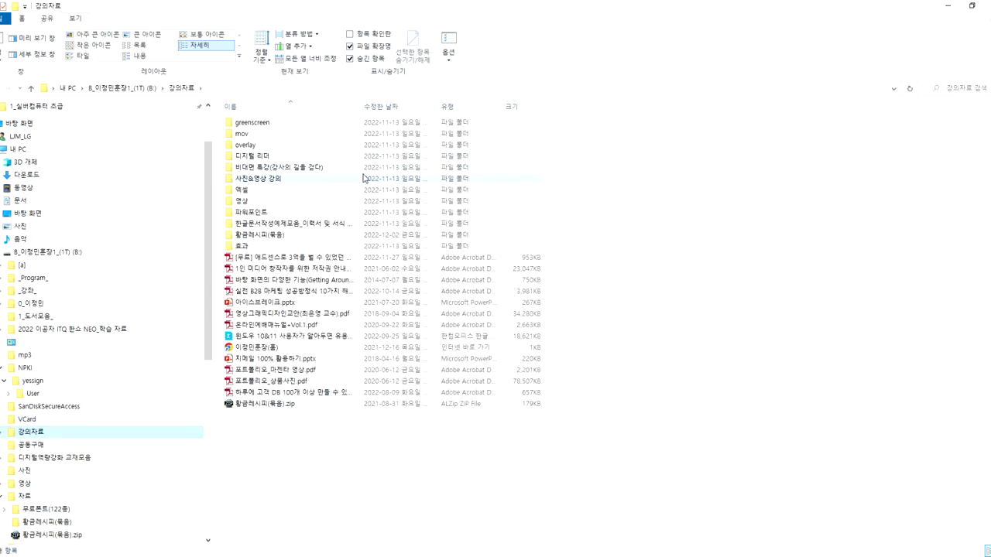
double_click(283, 186)
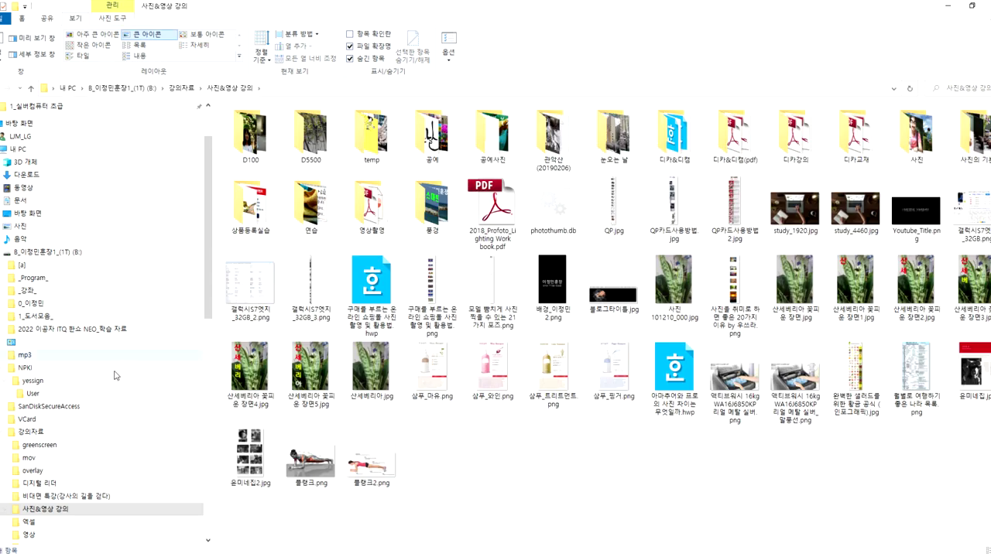
left_click(48, 447)
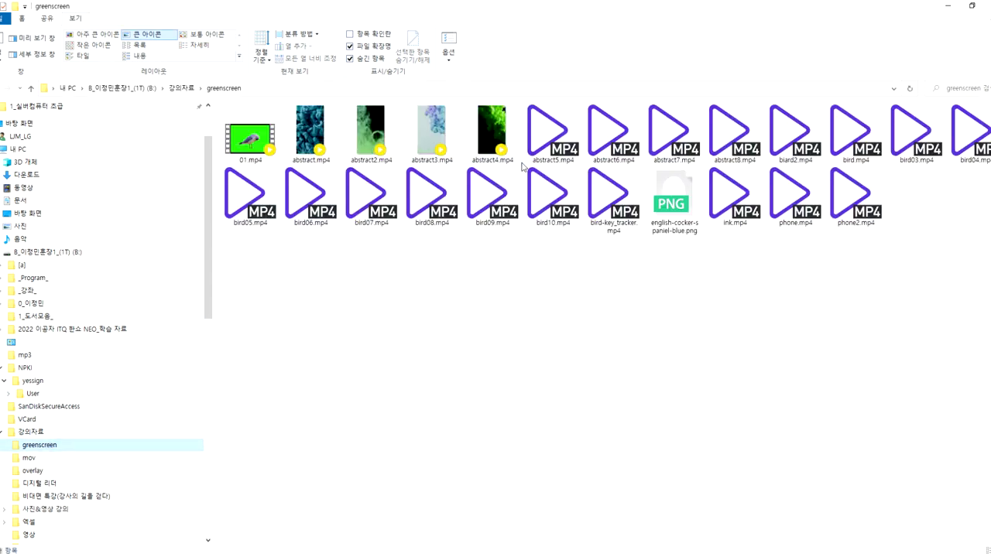
left_click(31, 463)
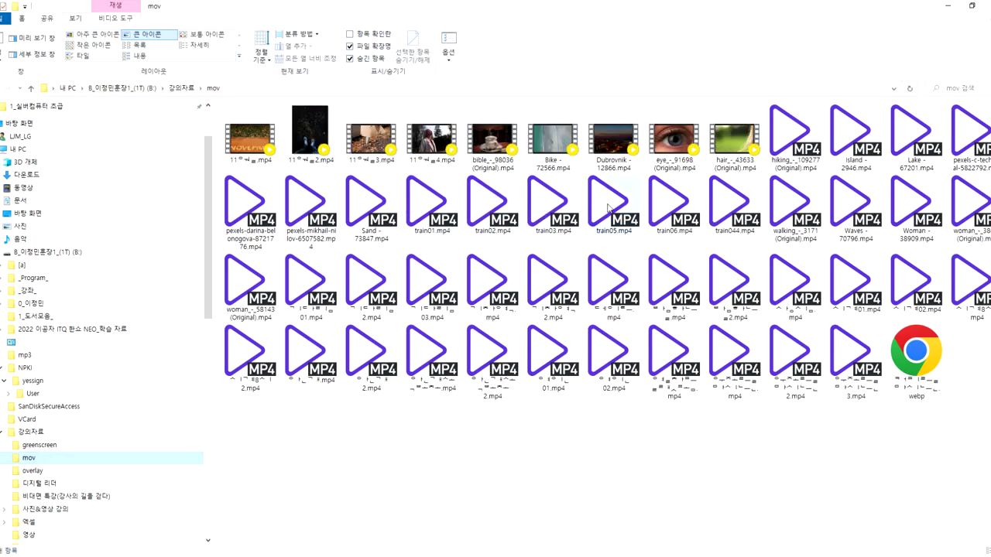
left_click(31, 471)
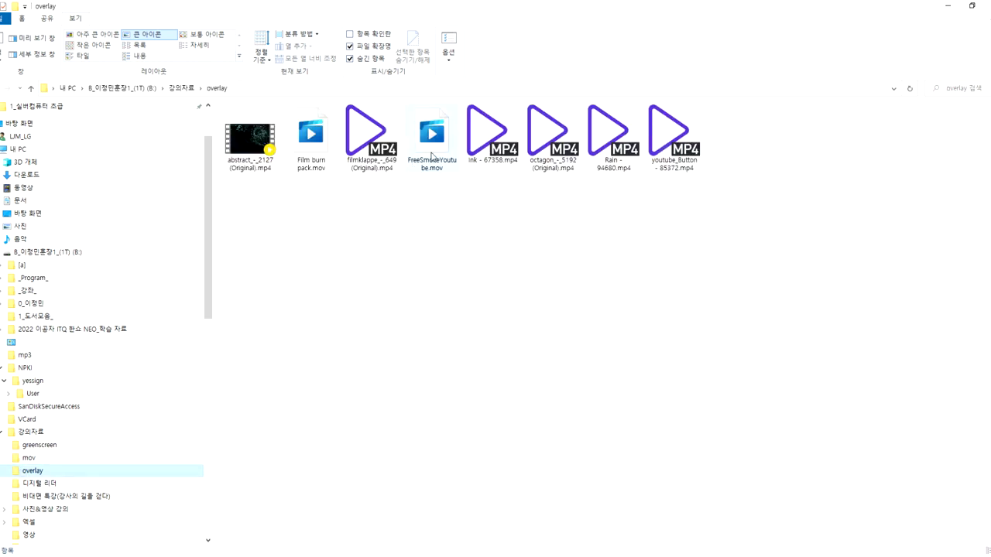
Open the 디지털 리더 folder, display its files as extra large icons and open 디지털리더.pdf.
left_click(65, 483)
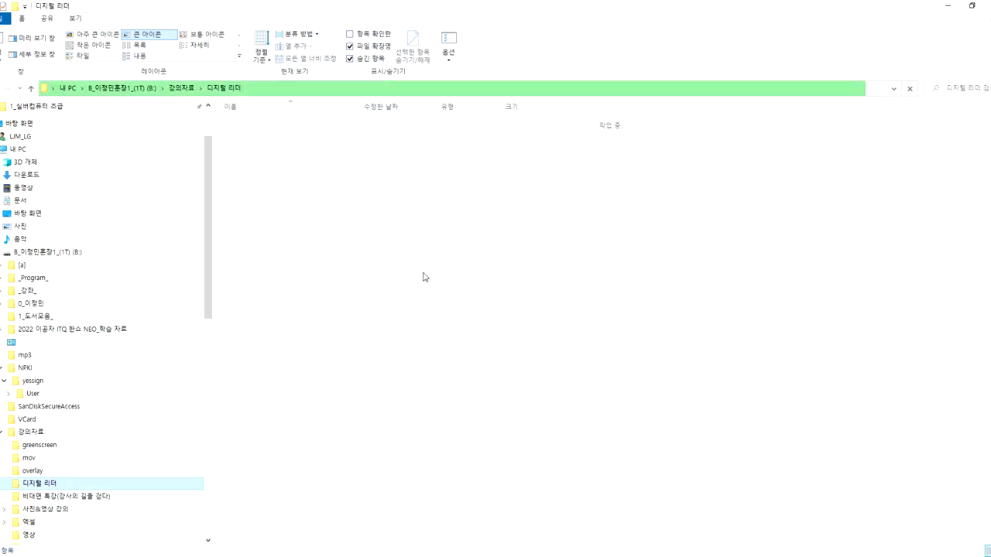
left_click(98, 34)
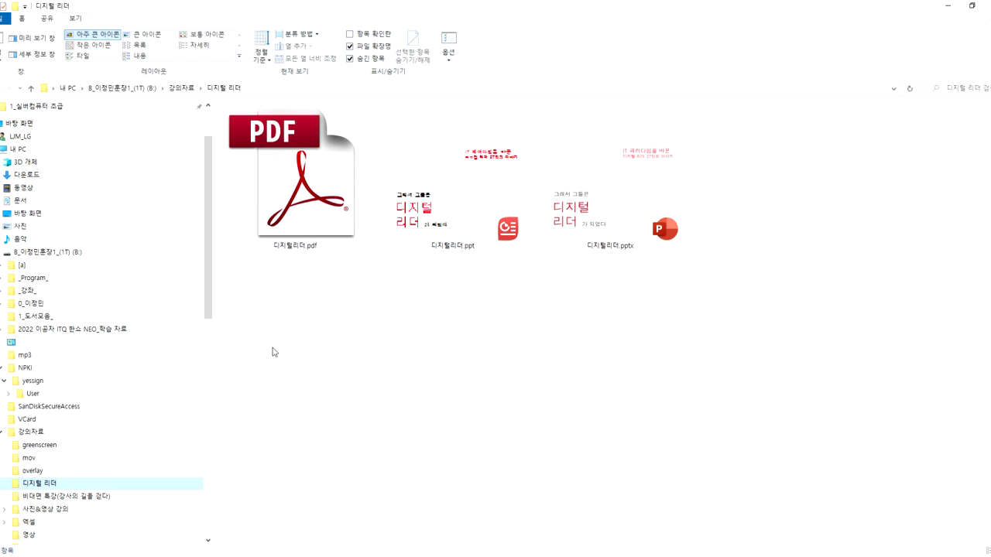
left_click(335, 213)
double_click(335, 213)
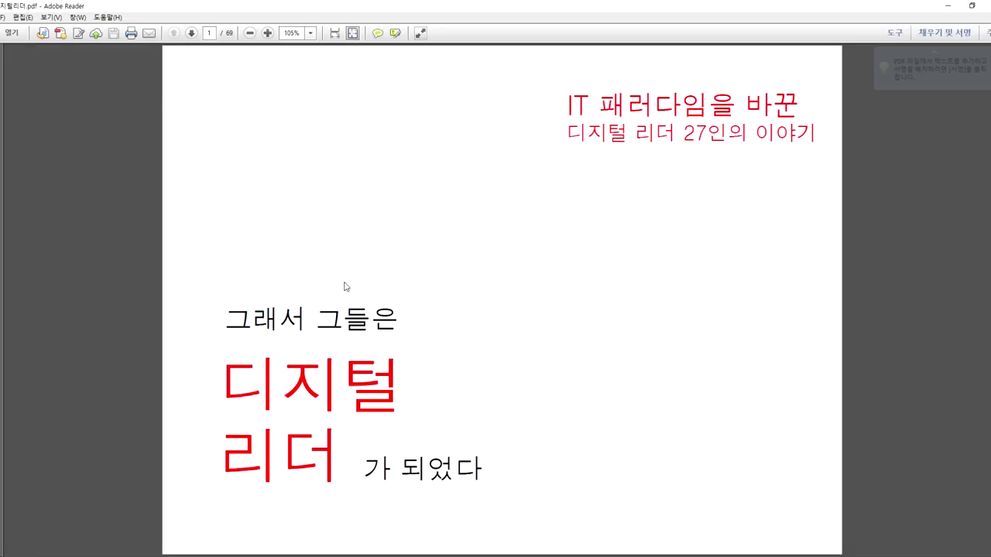
Read 디지털리더.pdf from the cover through the Blaise Pascal and 파스칼리느 pages to the Charles Babbage page.
scroll(333, 286, "down", 5)
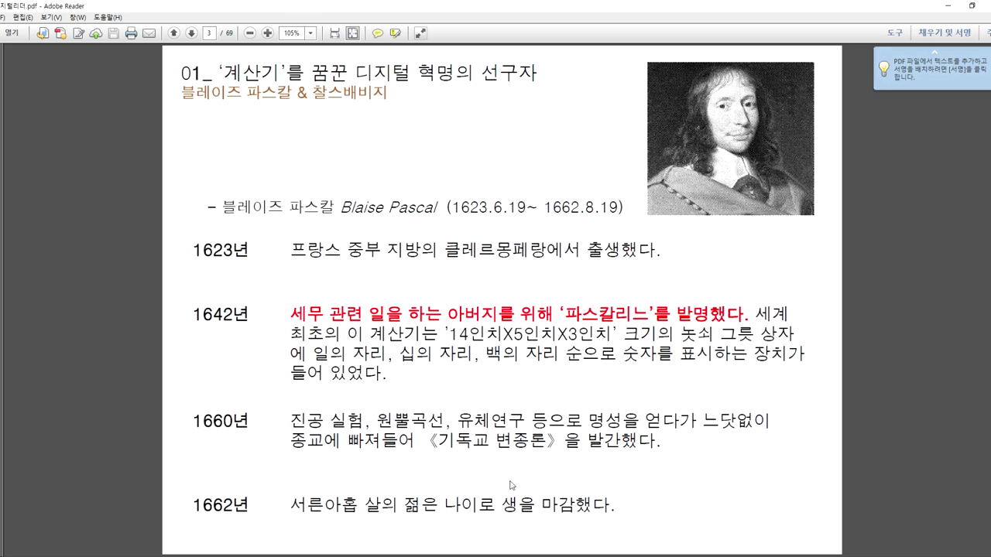
scroll(509, 476, "down", 2)
scroll(510, 485, "up", 1)
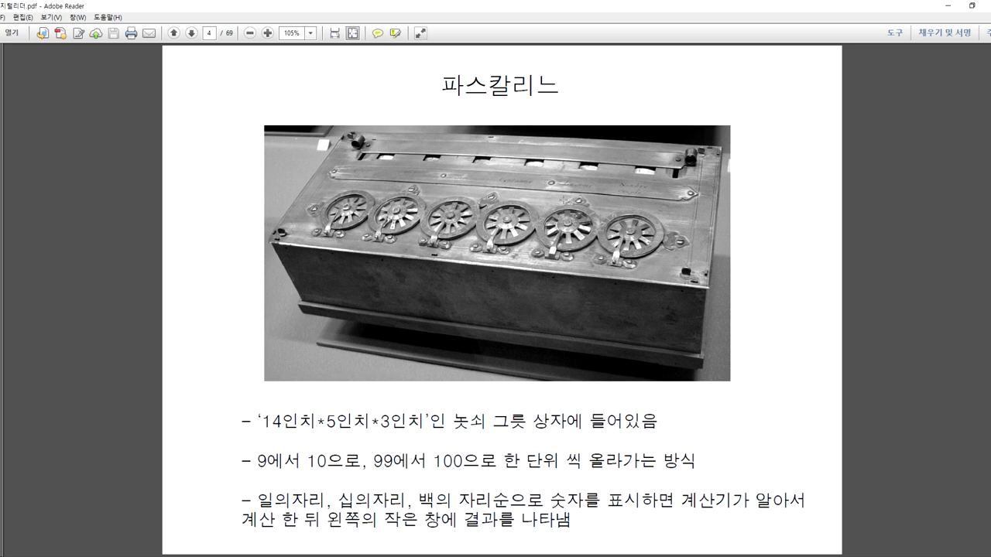
left_click_drag(613, 144, 688, 195)
scroll(521, 228, "down", 1)
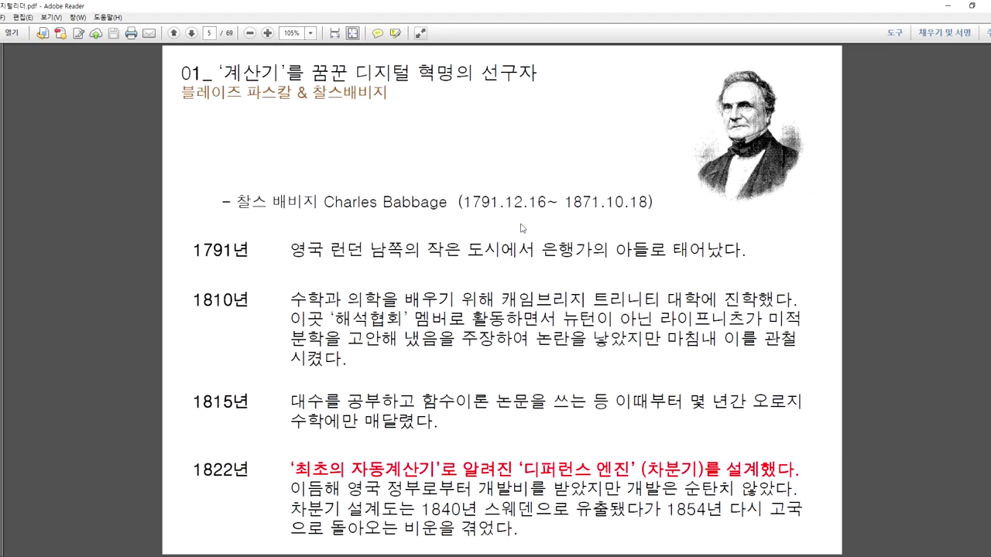